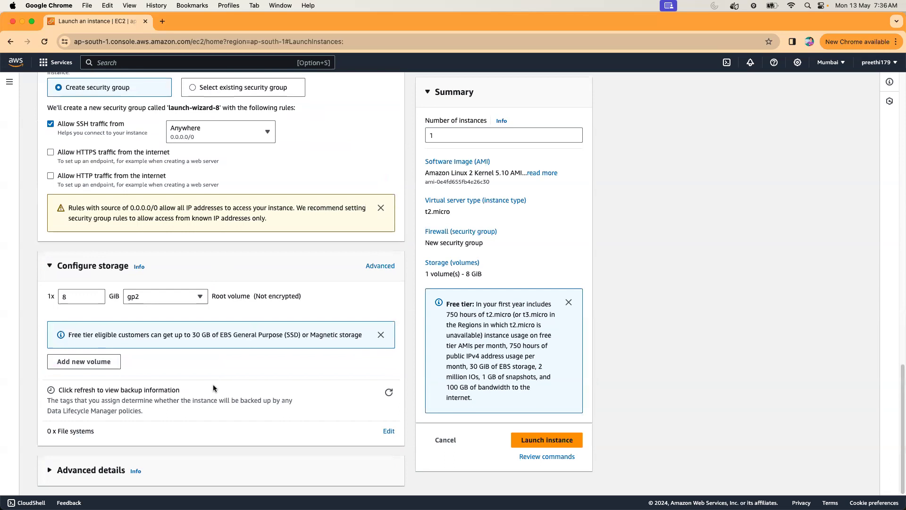
# Review the t2.micro Amazon Linux 2 launch settings and launch the instance
pyautogui.scroll(8, 214, 388)
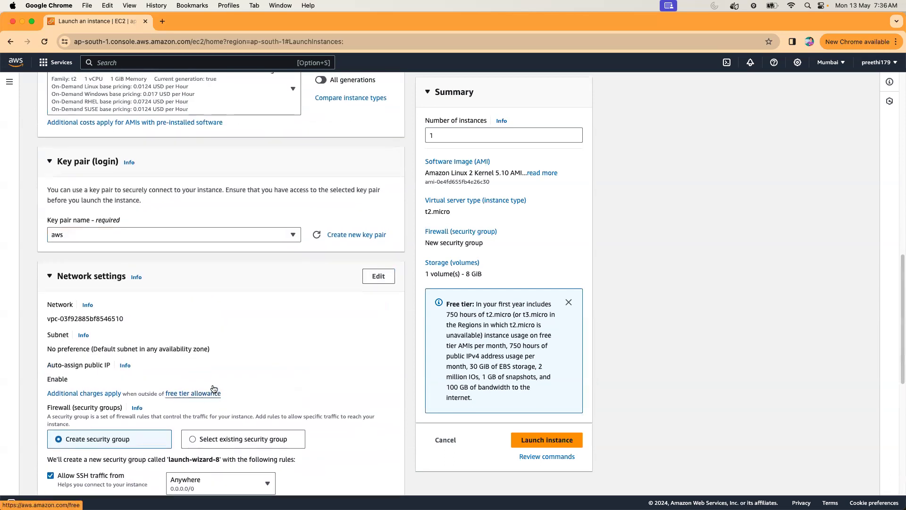
pyautogui.scroll(3, 214, 389)
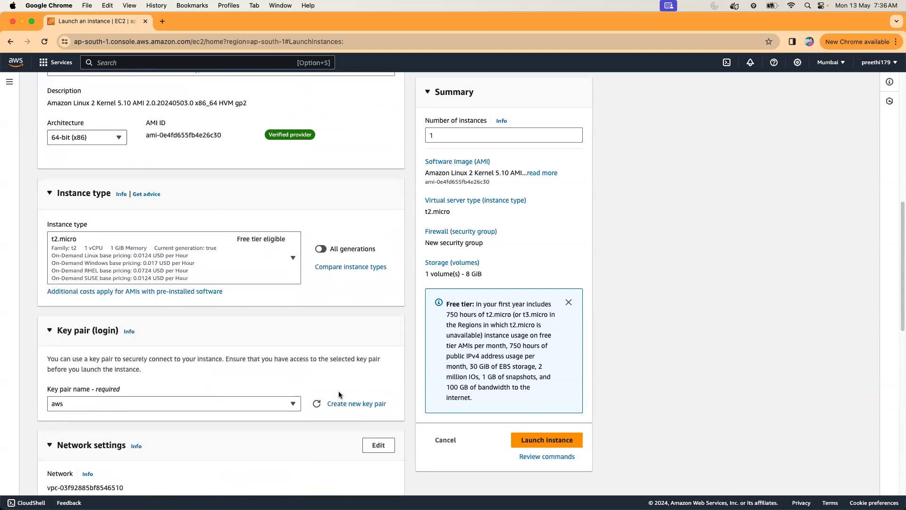
pyautogui.click(531, 442)
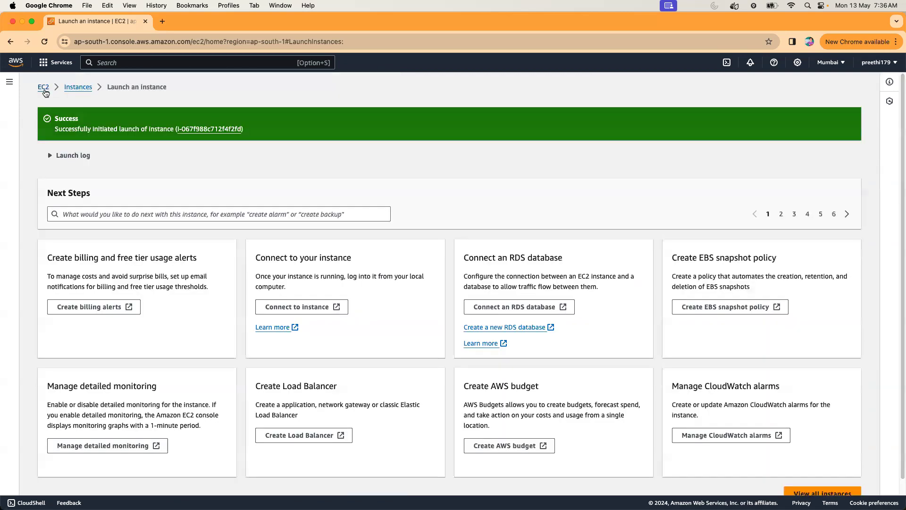
# Return to the EC2 Dashboard and open the Instances (running) list
pyautogui.click(44, 88)
pyautogui.click(162, 142)
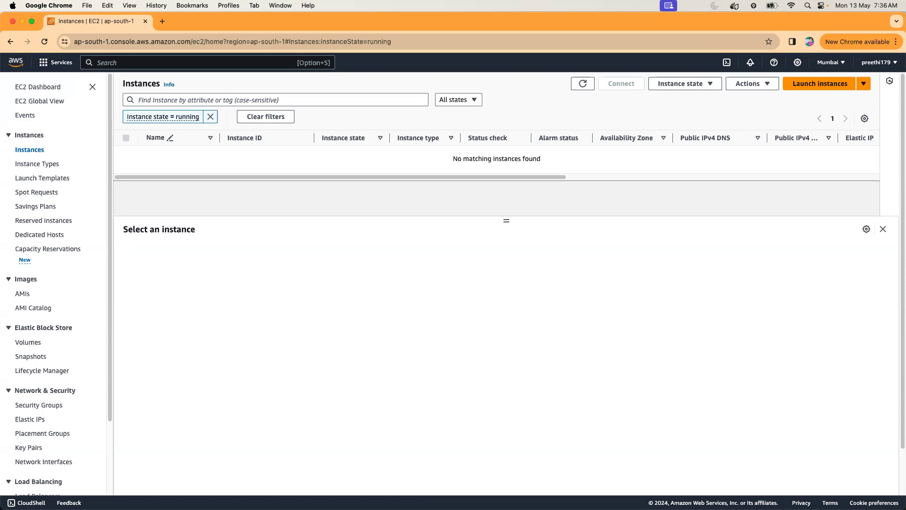
# Refresh the instance list and name the new instance 'demo'
pyautogui.click(588, 86)
pyautogui.click(589, 88)
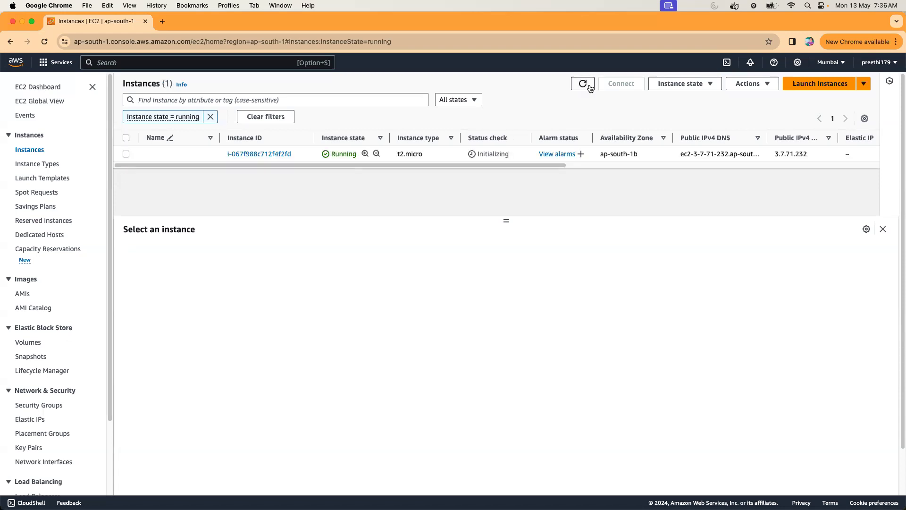
pyautogui.click(211, 155)
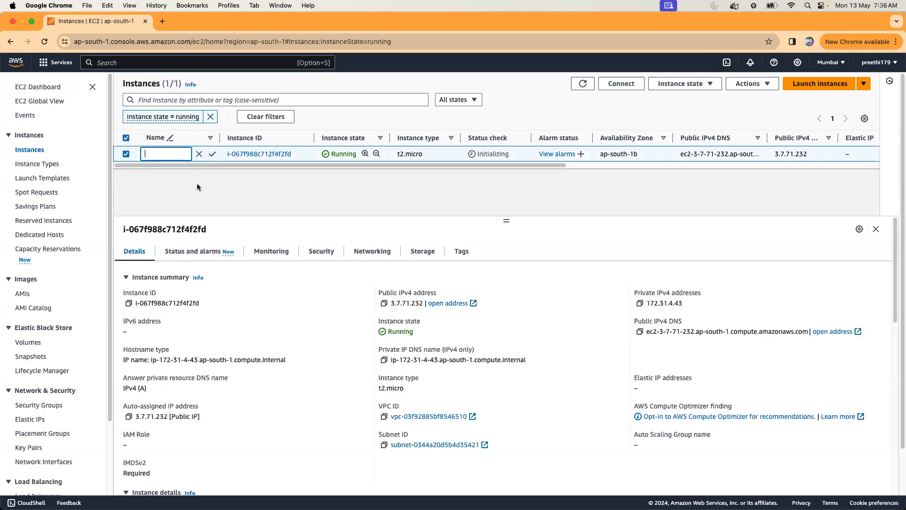
pyautogui.write('demo')
pyautogui.click(213, 154)
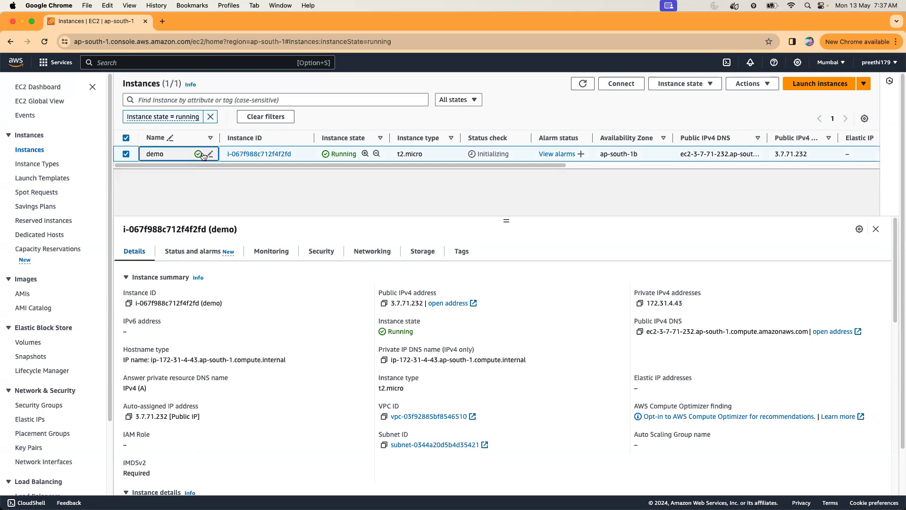
# Copy the example ssh command from the demo instance's Connect page
pyautogui.click(580, 85)
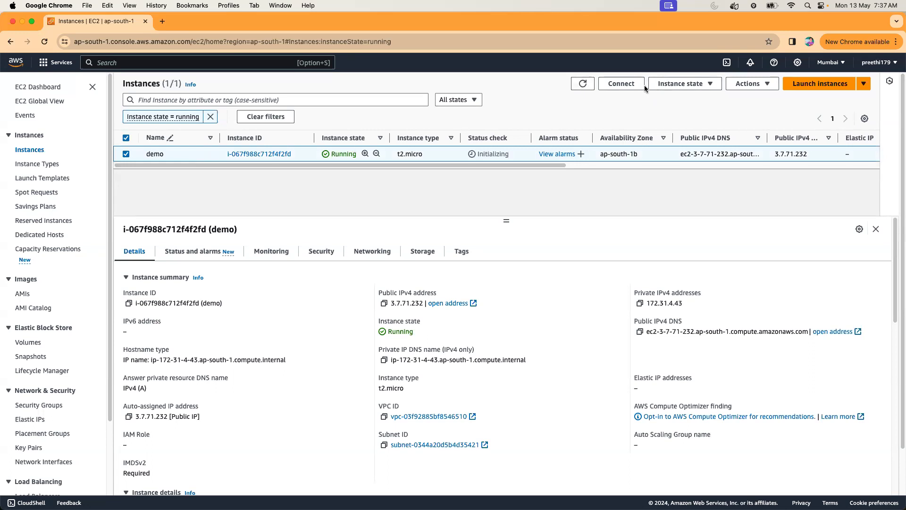
pyautogui.click(637, 84)
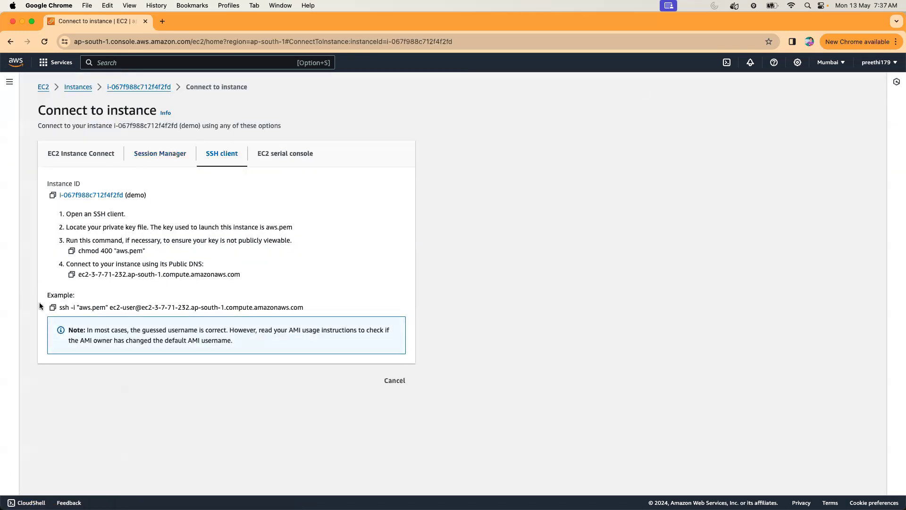
pyautogui.click(52, 307)
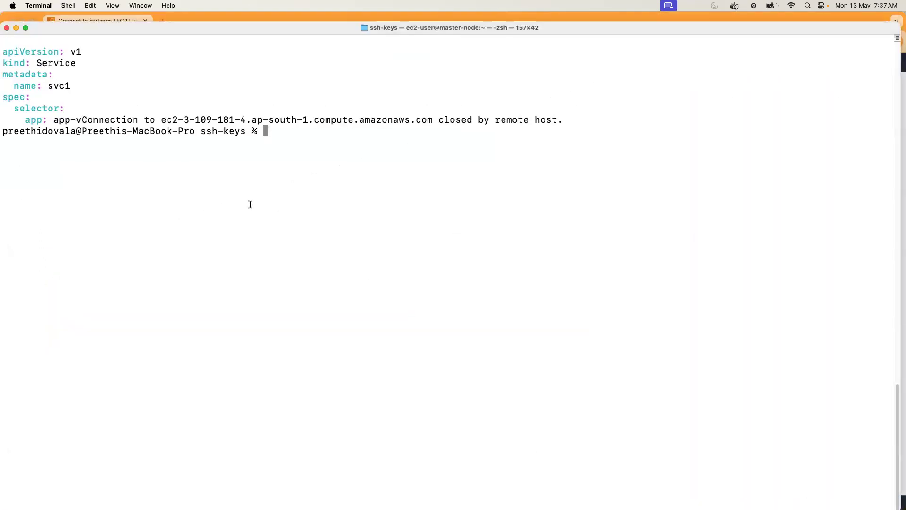
# Run the pasted ssh command and accept the unknown host with 'yes'
pyautogui.press('cmd+v')
pyautogui.press('Return')
pyautogui.write('yes')
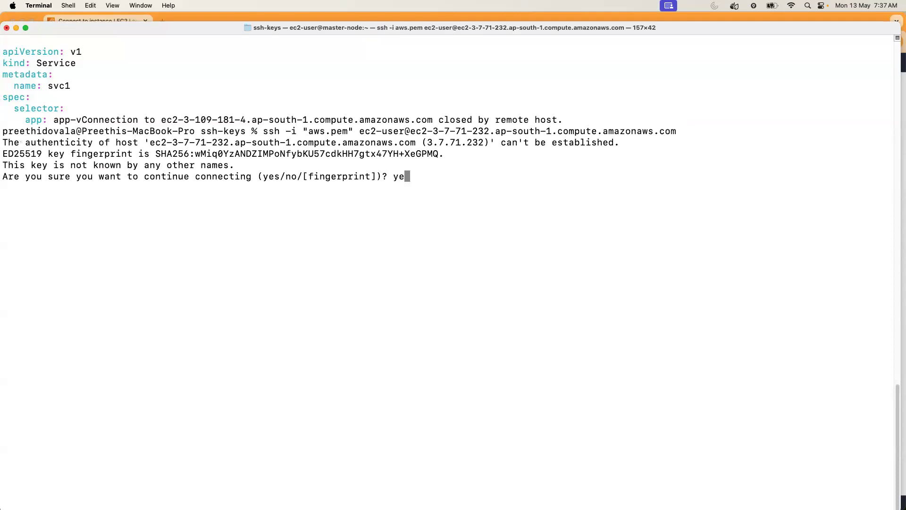
pyautogui.press('Return')
# Switch to a root shell with 'sudo su -' and clear the screen
pyautogui.write('sudo su ')
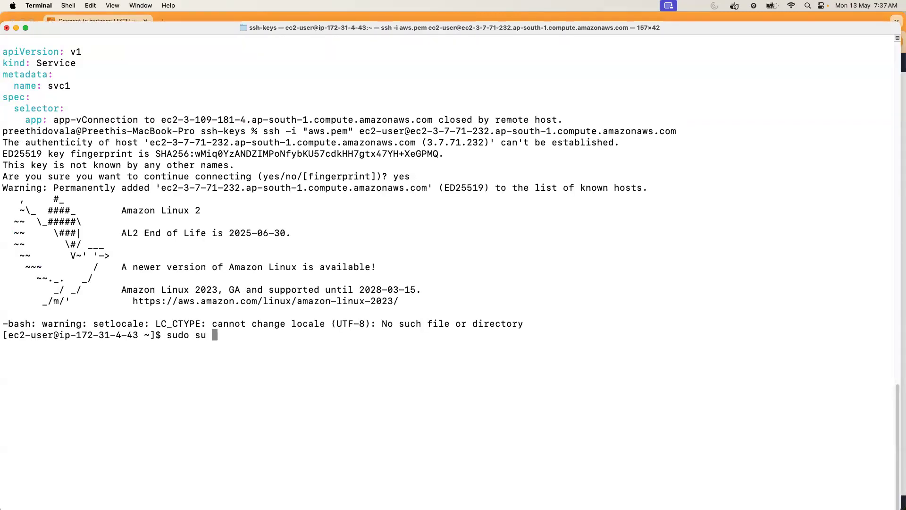
pyautogui.write('-')
pyautogui.press('Return')
pyautogui.write('clear')
pyautogui.press('BackSpace')
pyautogui.press('BackSpace')
pyautogui.press('BackSpace')
pyautogui.press('BackSpace')
pyautogui.write('lear')
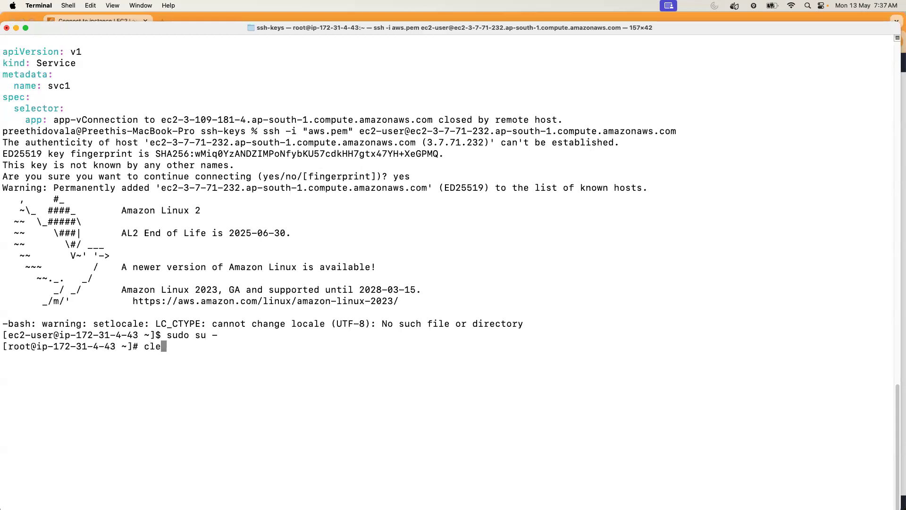
pyautogui.press('Return')
pyautogui.press('Return')
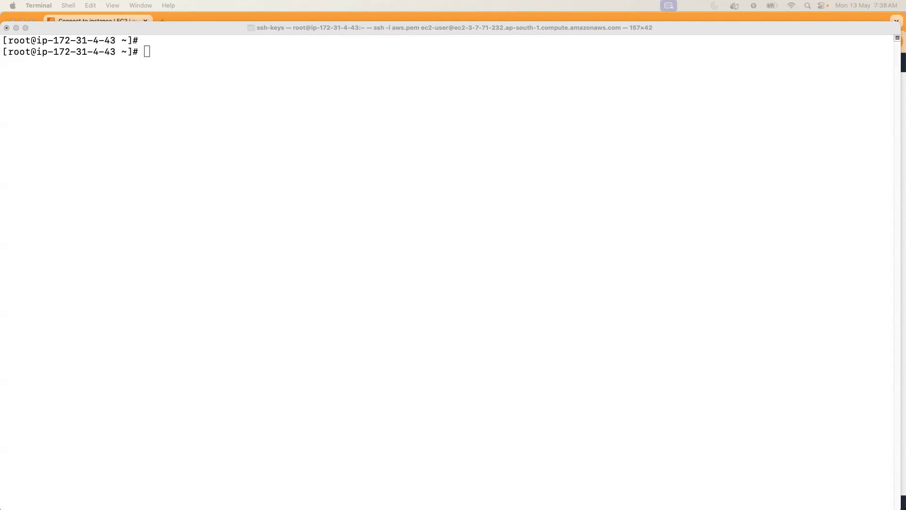
# Make Terminal full screen and exit the root shell back to ec2-user
pyautogui.click(25, 27)
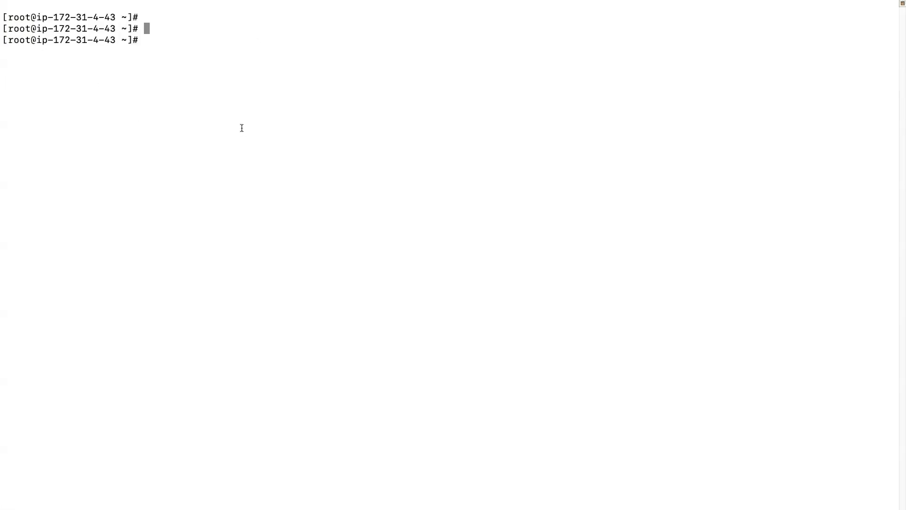
pyautogui.press('Return')
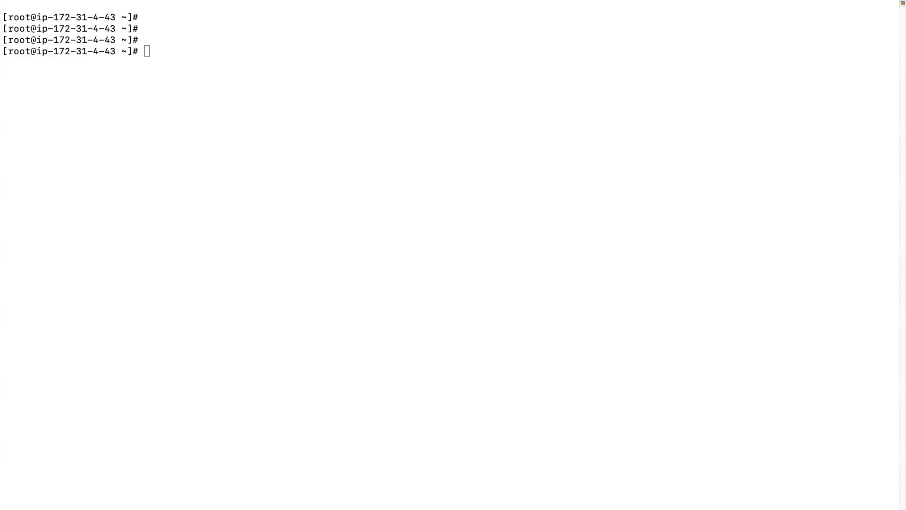
pyautogui.click(248, 244)
pyautogui.write('exit')
pyautogui.press('Return')
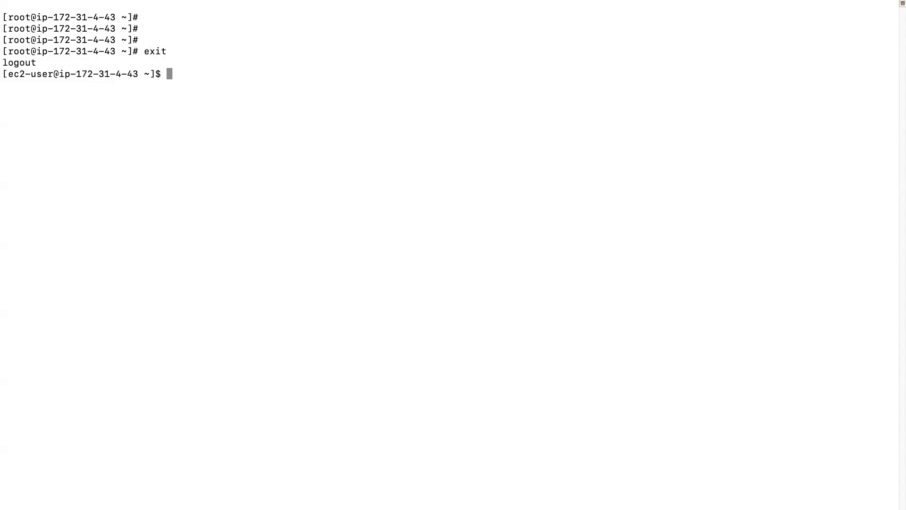
# Highlight ec2-user in the prompt and run pwd, showing /home/ec2-user
pyautogui.moveTo(8, 73); pyautogui.dragTo(54, 74)
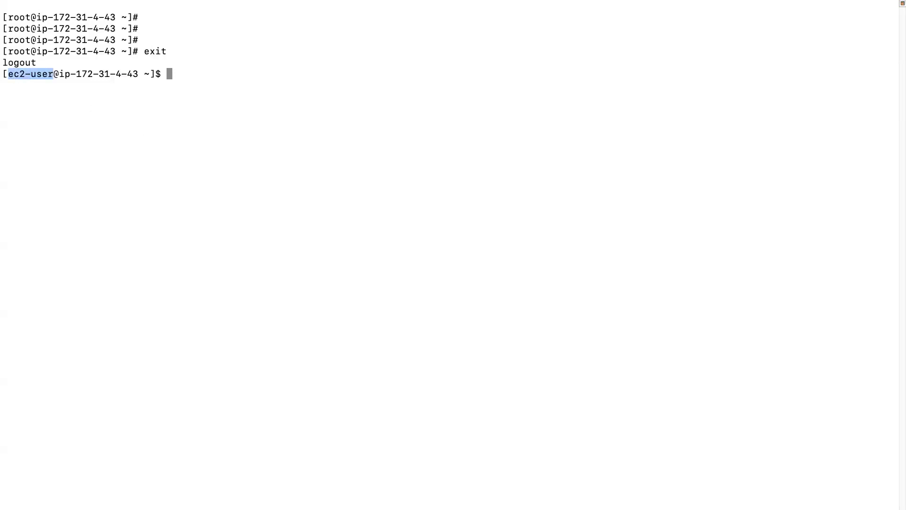
pyautogui.click(147, 75)
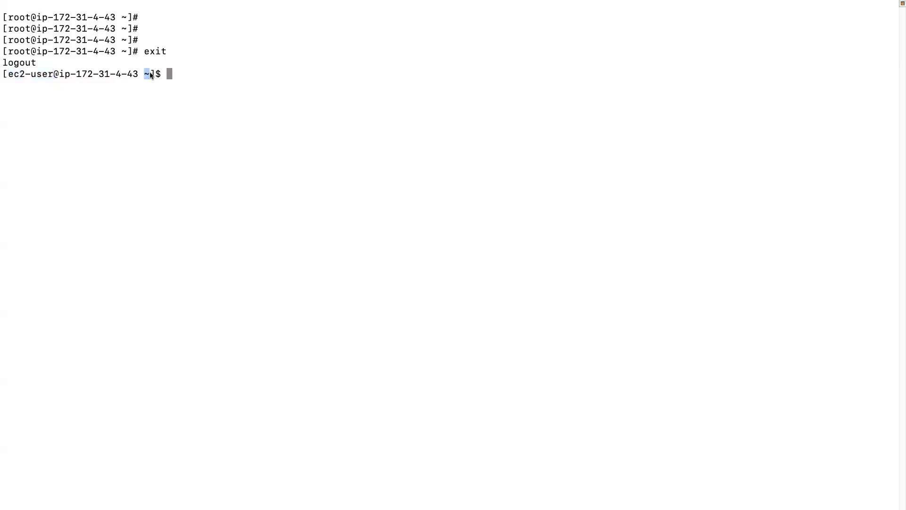
pyautogui.write('pwd')
pyautogui.press('Return')
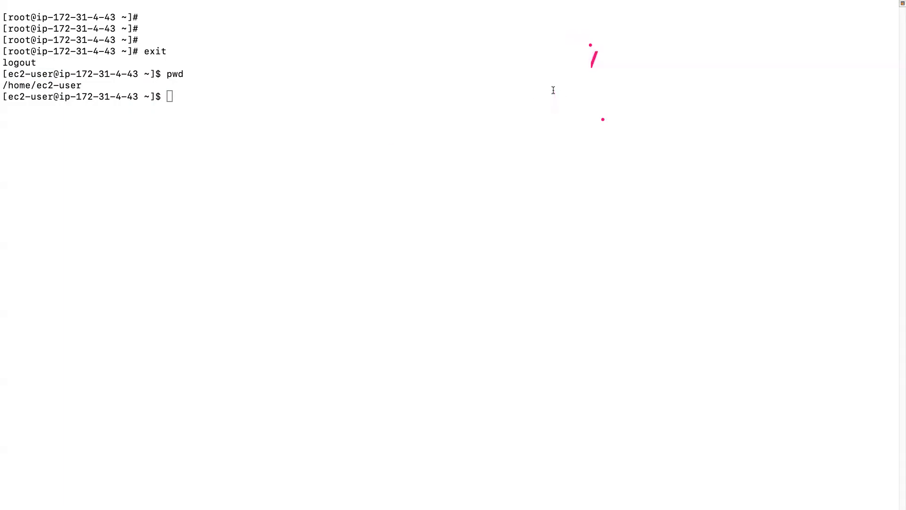
# Write ec2-user, tom and jim as annotations on separate lines under the / mark
pyautogui.click(461, 99)
pyautogui.write('ec2-user')
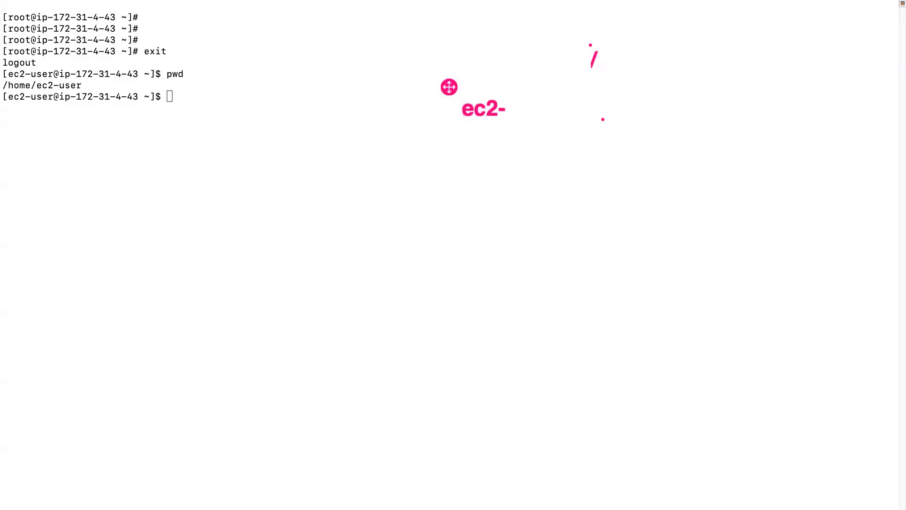
pyautogui.click(462, 156)
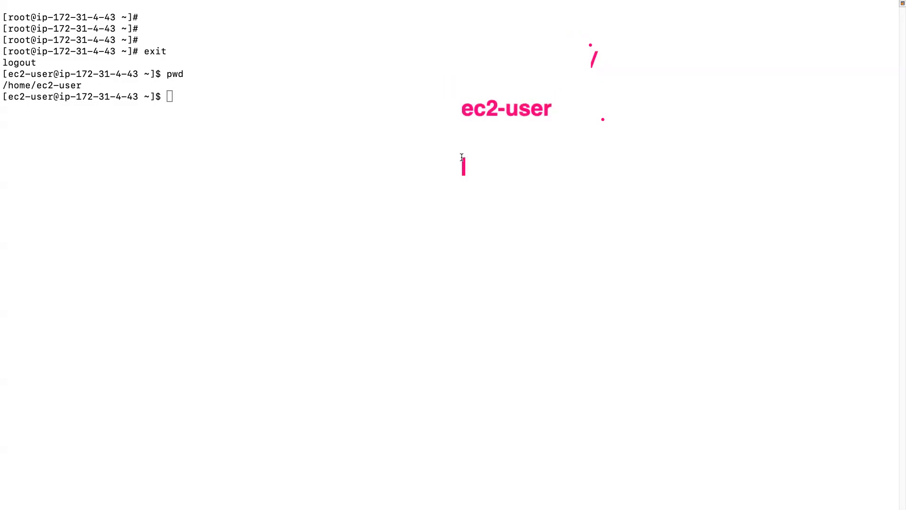
pyautogui.write('tom')
pyautogui.click(462, 210)
pyautogui.write('jim')
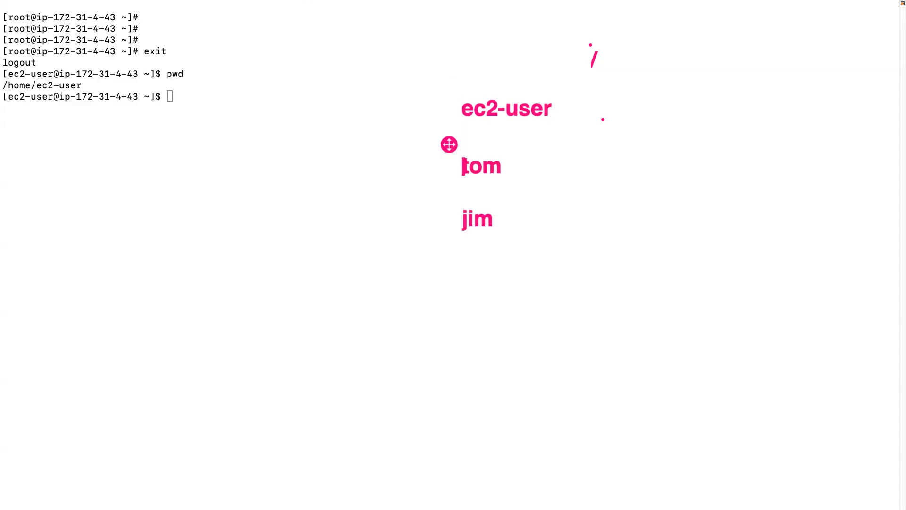
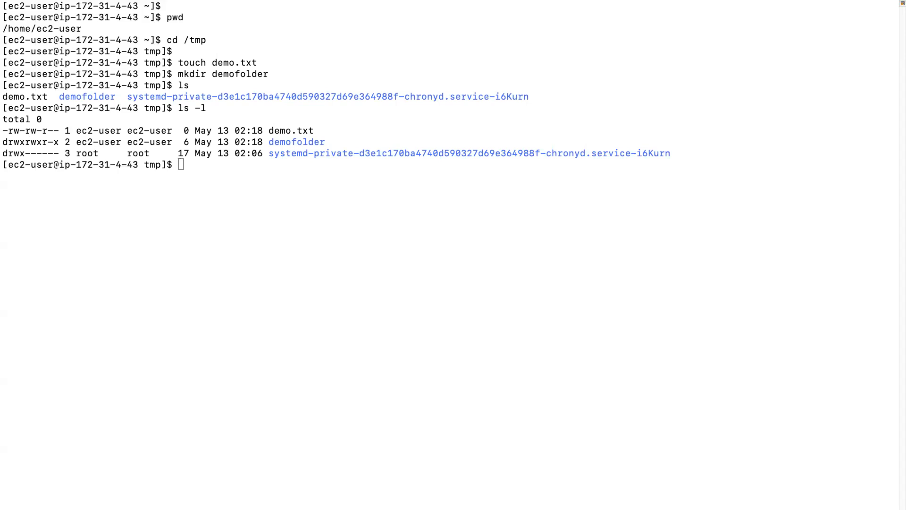
# Select demo.txt's -rw-rw-r-- permissions and paste them as a large on-screen annotation
pyautogui.click(273, 257)
pyautogui.press('Return')
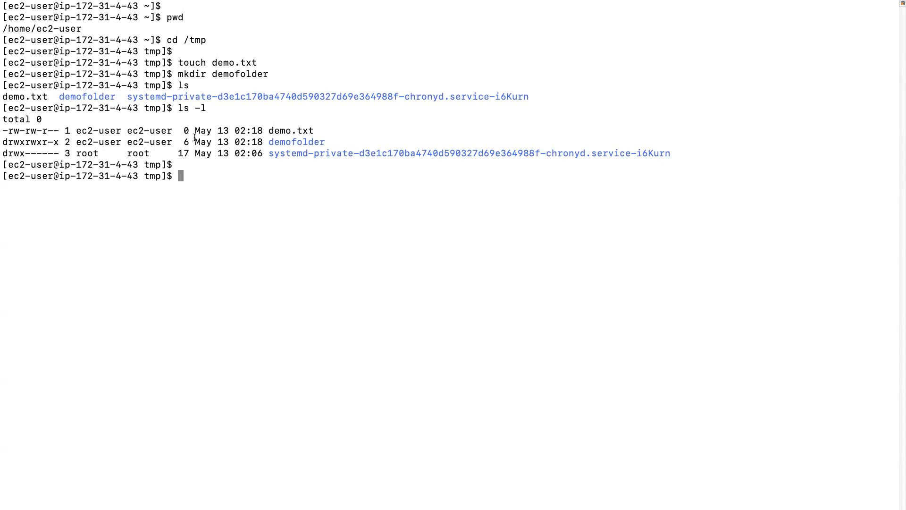
pyautogui.moveTo(3, 130); pyautogui.dragTo(58, 132)
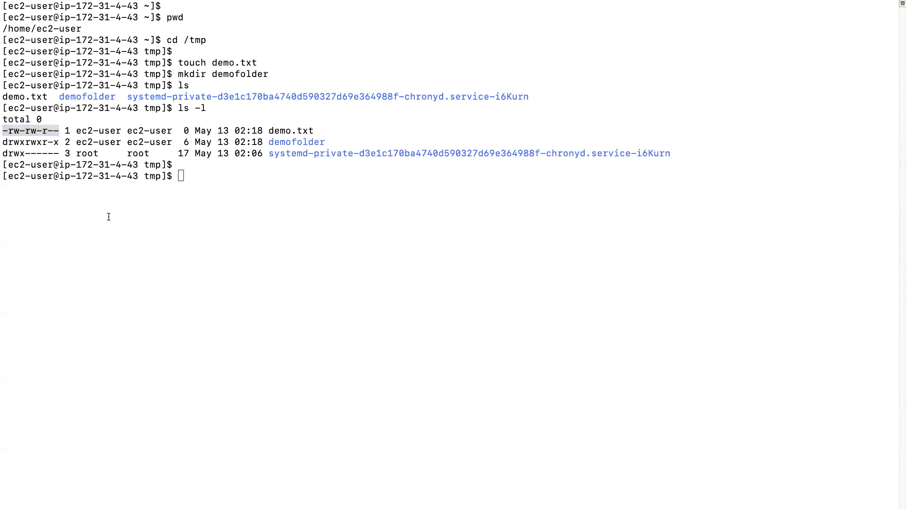
pyautogui.write('-rw-rw-r--')
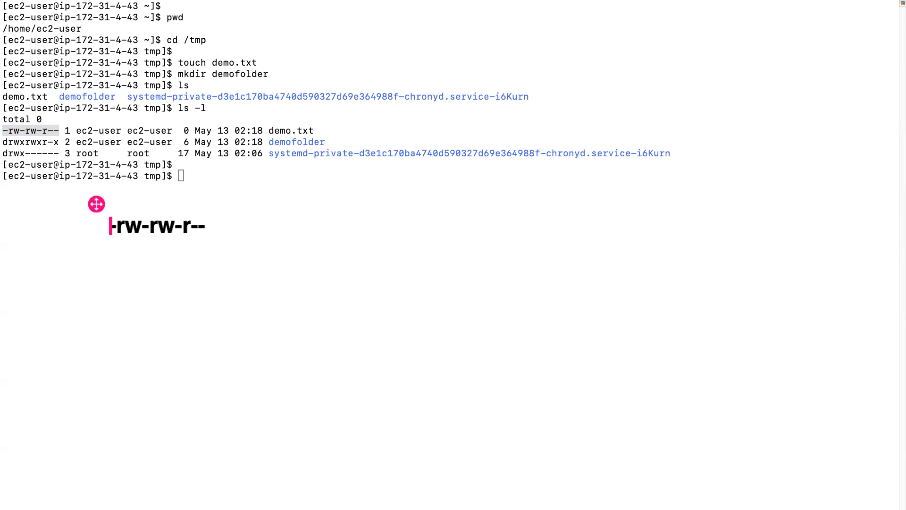
# Paste demofolder's drwxrwxr-x permissions as a second annotation beside -rw-rw-r--
pyautogui.click(6, 151)
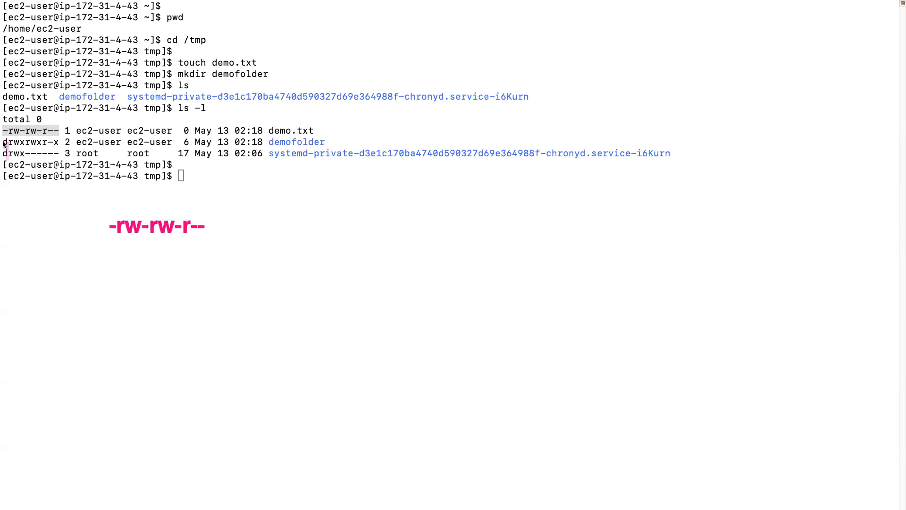
pyautogui.click(4, 141)
pyautogui.moveTo(3, 142); pyautogui.dragTo(58, 142)
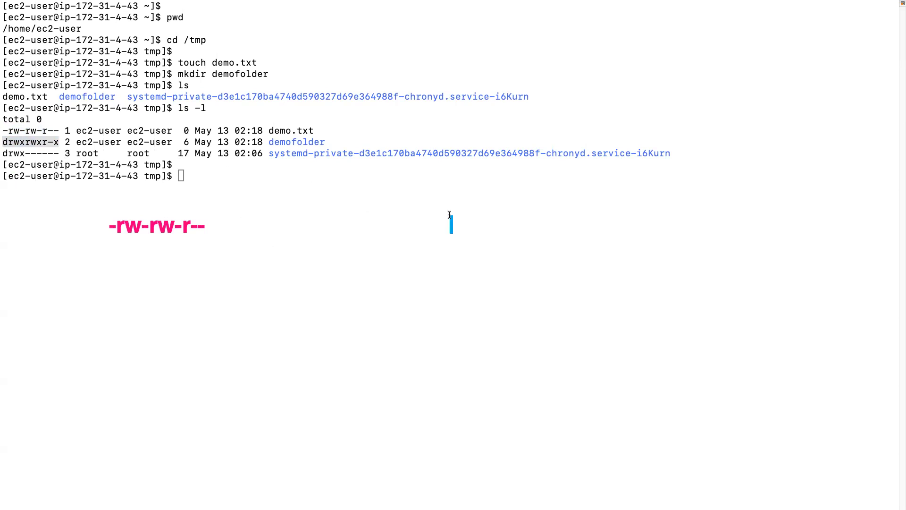
pyautogui.write('drwxrwxr-x')
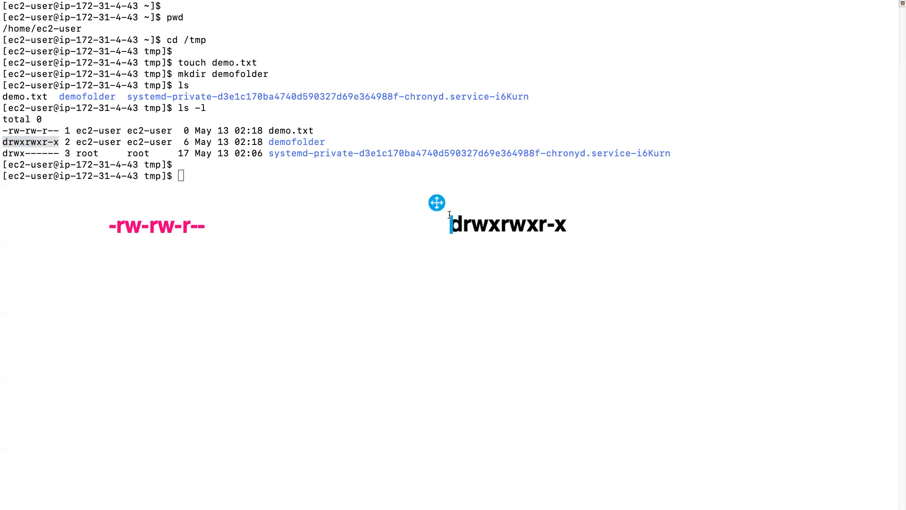
pyautogui.click(406, 183)
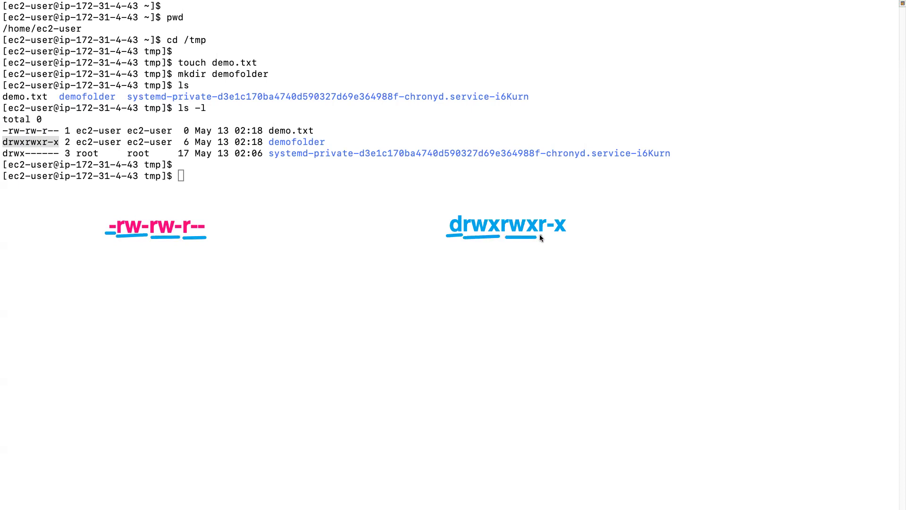
# Draw lines from the first two rw groups and label them 'owner' and 'owner's grp'
pyautogui.moveTo(128, 254); pyautogui.dragTo(112, 348)
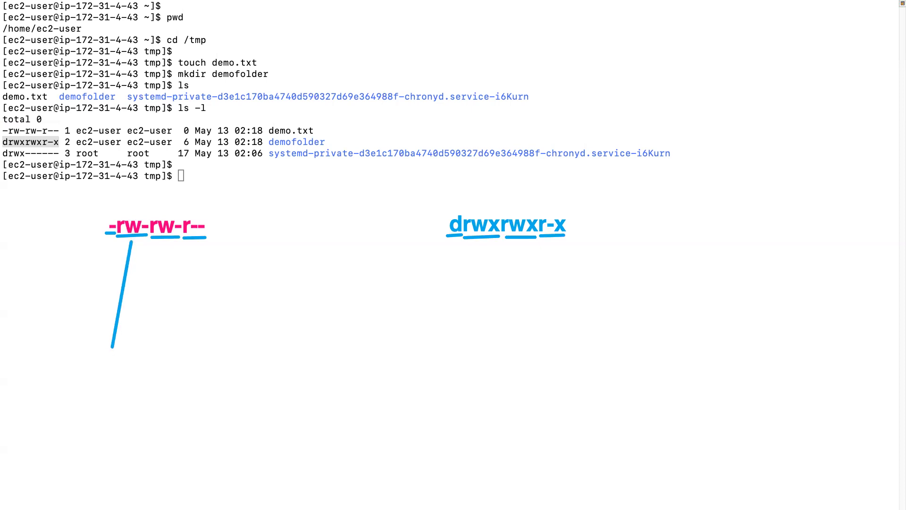
pyautogui.click(82, 364)
pyautogui.write('owner')
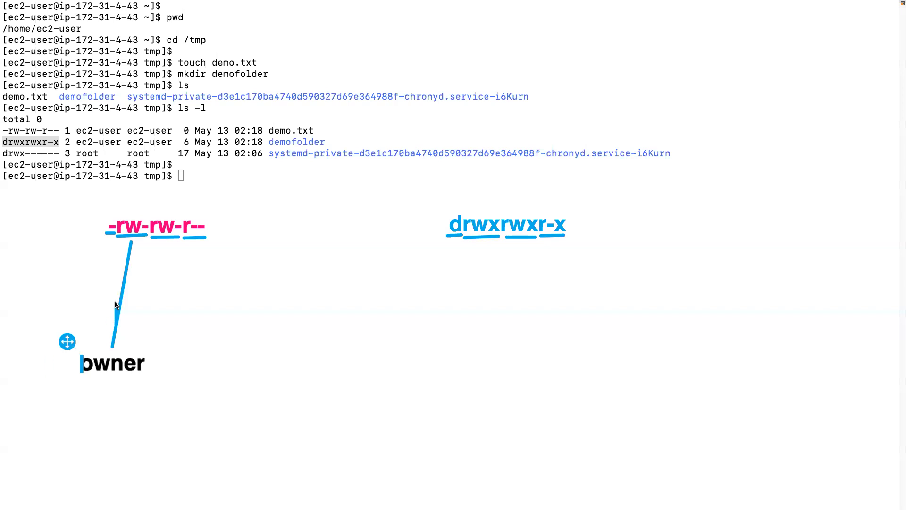
pyautogui.press('Escape')
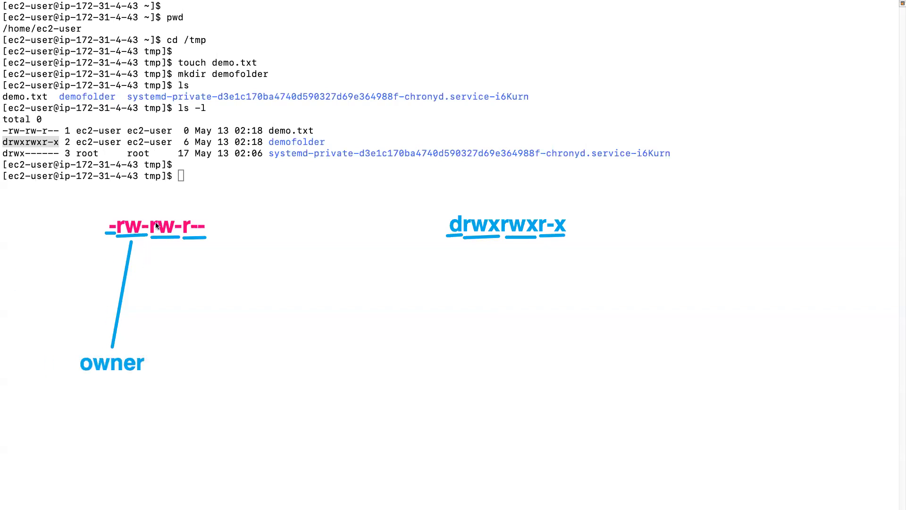
pyautogui.moveTo(161, 255); pyautogui.dragTo(158, 408)
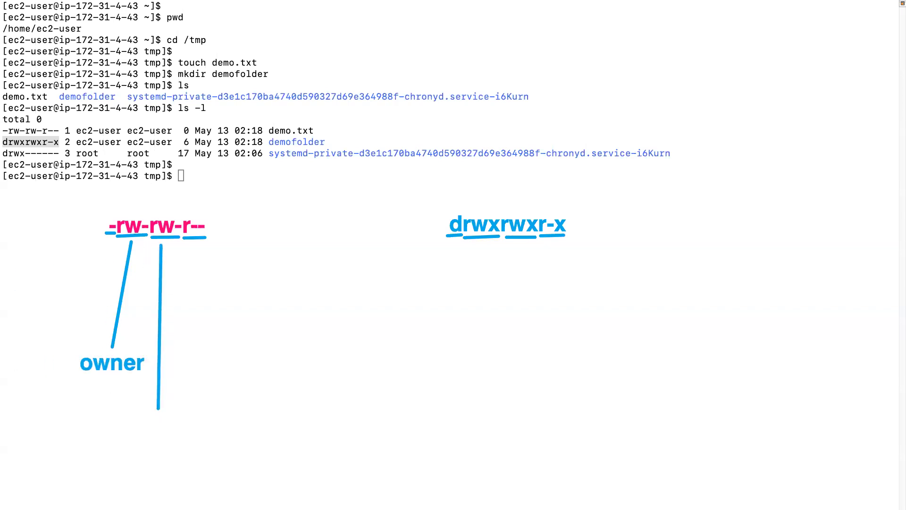
pyautogui.click(124, 418)
pyautogui.write('ownerd grp')
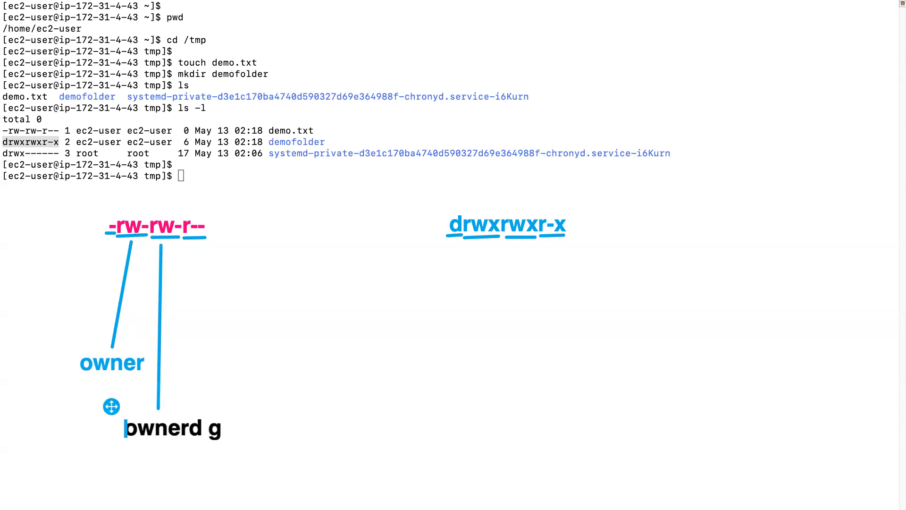
pyautogui.press('BackSpace')
pyautogui.press('BackSpace')
pyautogui.press('BackSpace')
pyautogui.press('BackSpace')
pyautogui.press('BackSpace')
pyautogui.write("'s grp")
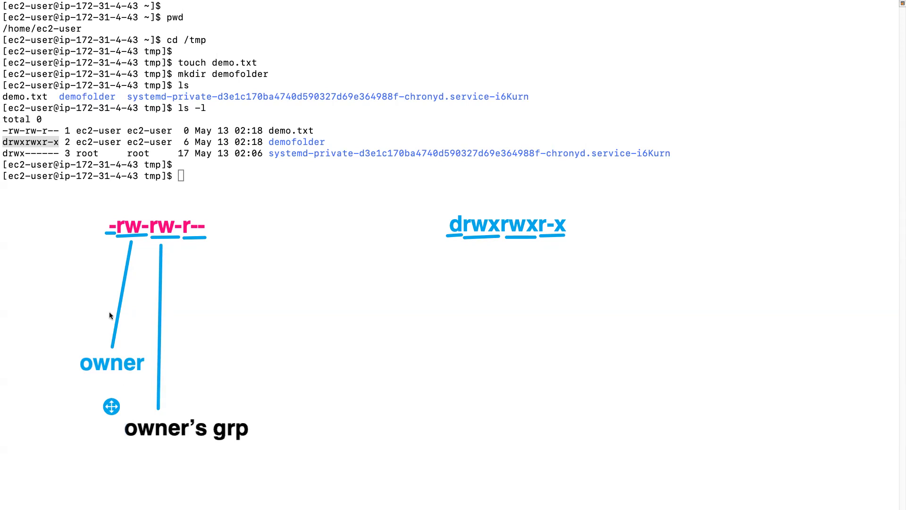
pyautogui.click(225, 206)
# Label the r-- group 'others' and underline demo.txt's owner ec2-user
pyautogui.moveTo(205, 242)
pyautogui.mouseDown()
pyautogui.moveTo(245, 374)
pyautogui.moveTo(307, 424)
pyautogui.moveTo(286, 434)
pyautogui.mouseUp()
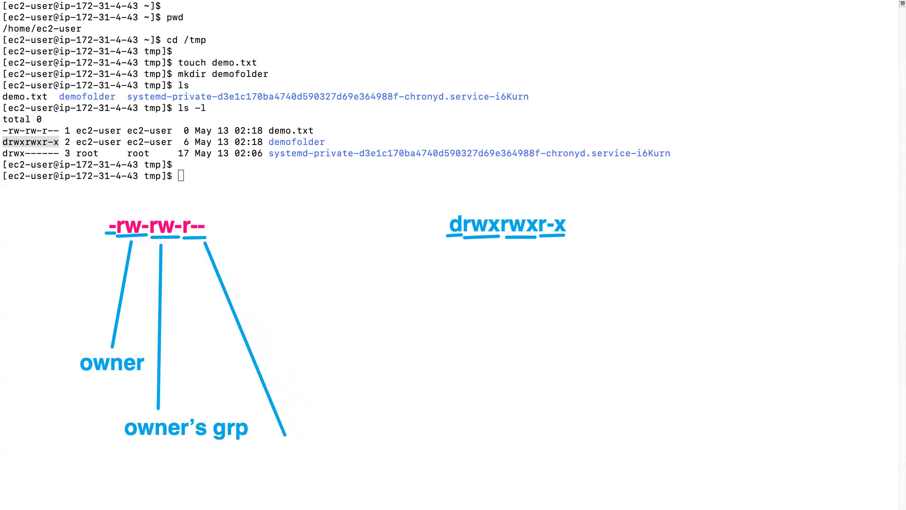
pyautogui.click(279, 444)
pyautogui.write('others')
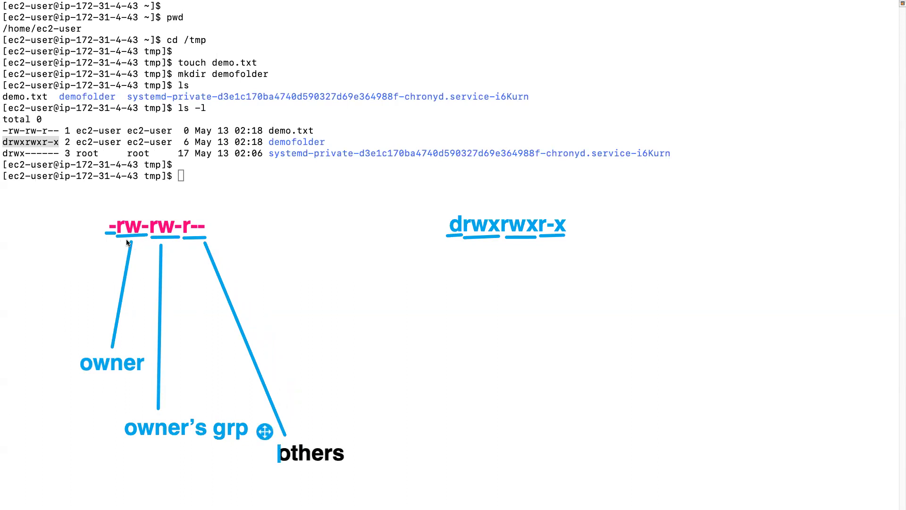
pyautogui.click(81, 135)
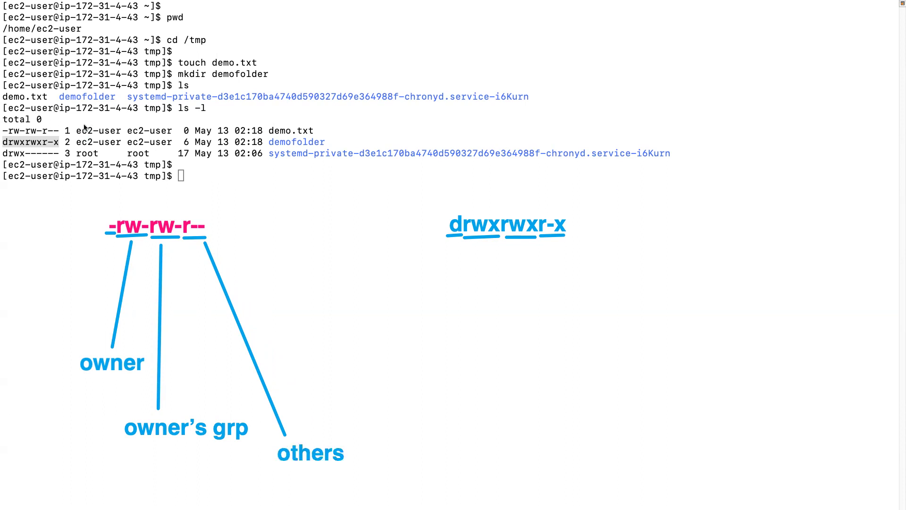
pyautogui.moveTo(76, 137); pyautogui.dragTo(171, 136)
# Draw pointer lines from drwxrwxr-x's three groups and underline demofolder's owner and group
pyautogui.moveTo(484, 264); pyautogui.dragTo(484, 348)
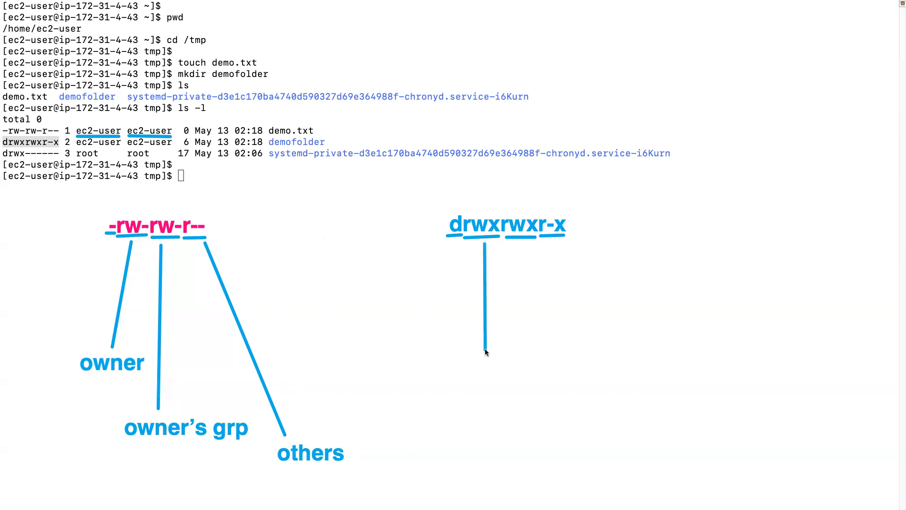
pyautogui.moveTo(75, 146); pyautogui.dragTo(116, 147)
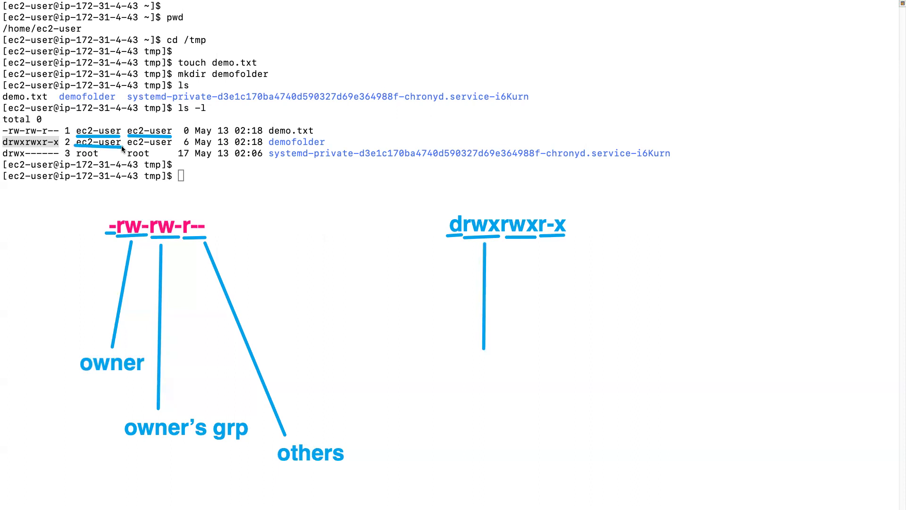
pyautogui.moveTo(520, 241); pyautogui.dragTo(504, 402)
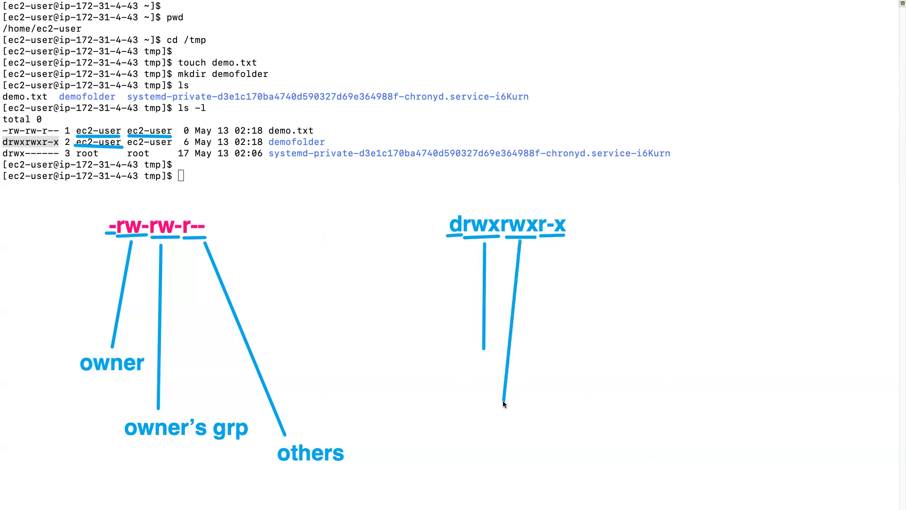
pyautogui.moveTo(127, 146); pyautogui.dragTo(168, 149)
pyautogui.moveTo(550, 244); pyautogui.dragTo(546, 428)
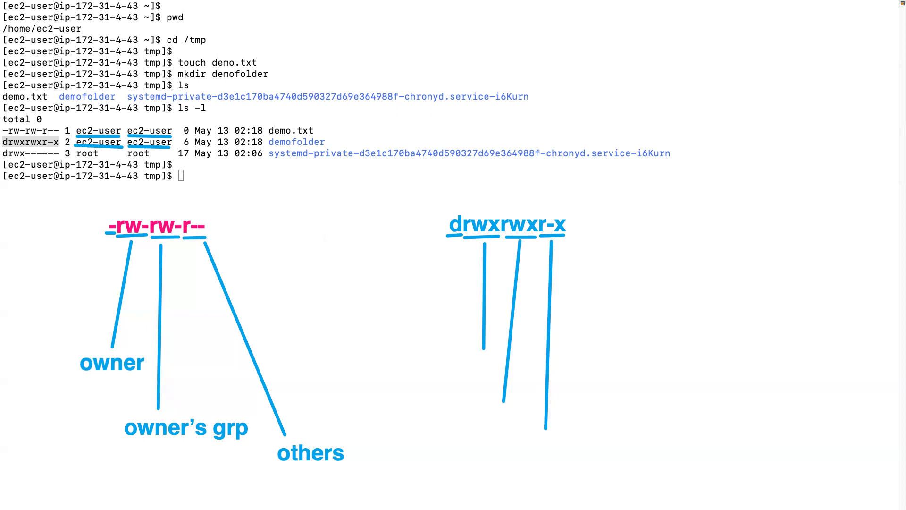
pyautogui.click(222, 201)
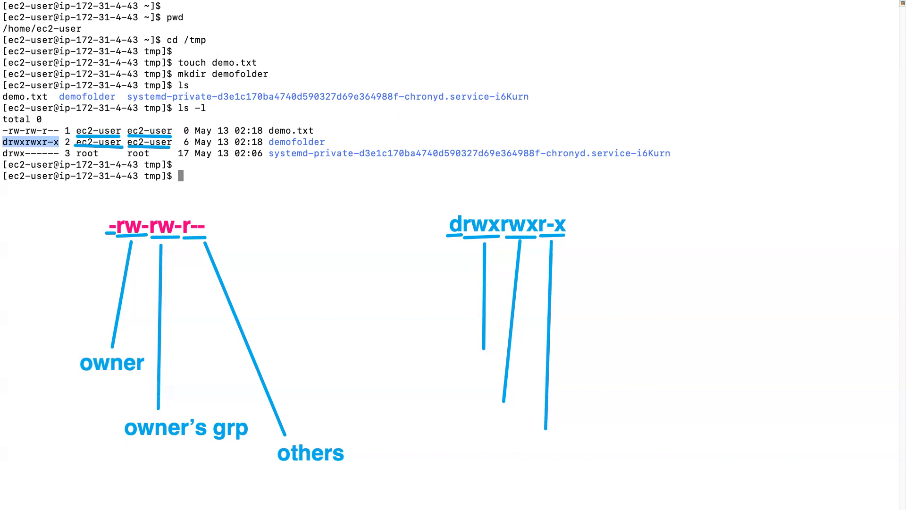
# Add the user's name as a label above the -rw-rw-r-- annotation
pyautogui.moveTo(117, 212); pyautogui.dragTo(116, 195)
pyautogui.write('tom')
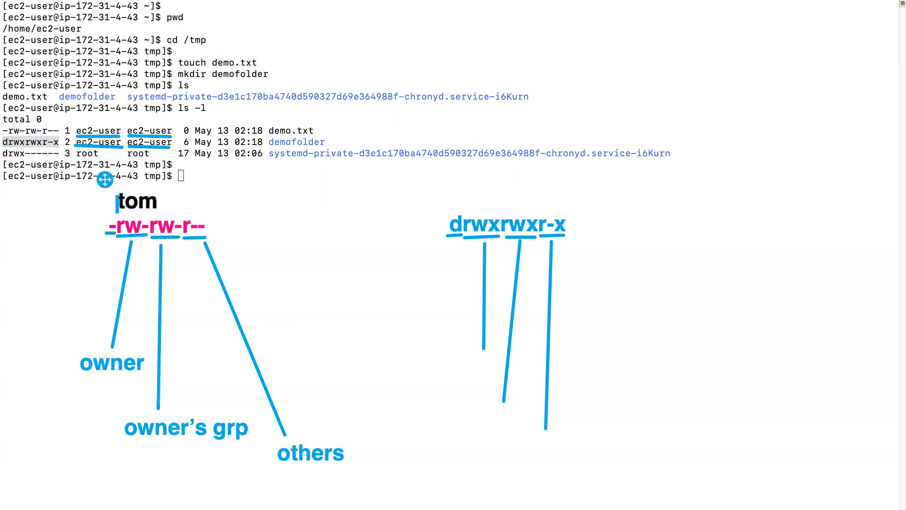
pyautogui.click(102, 215)
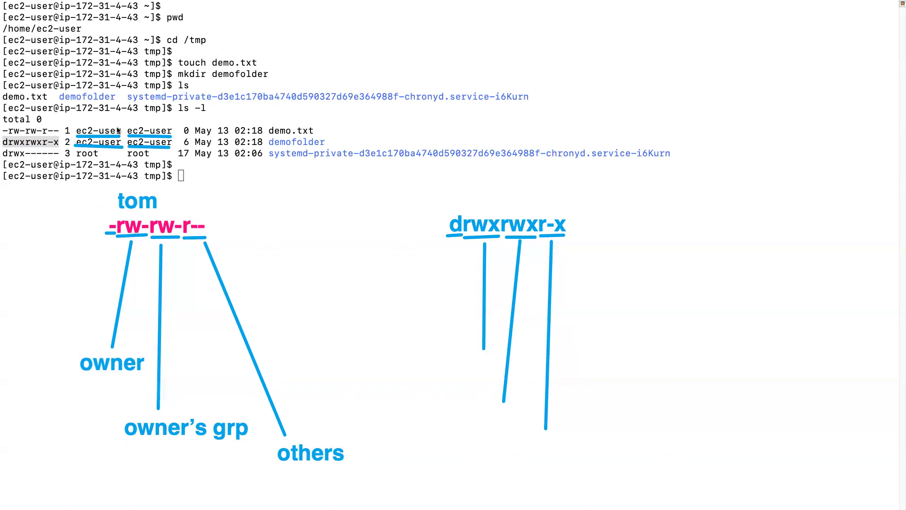
# Run groups for the demo user to confirm its devops membership, then clear the screen
pyautogui.click(197, 176)
pyautogui.write('groups t')
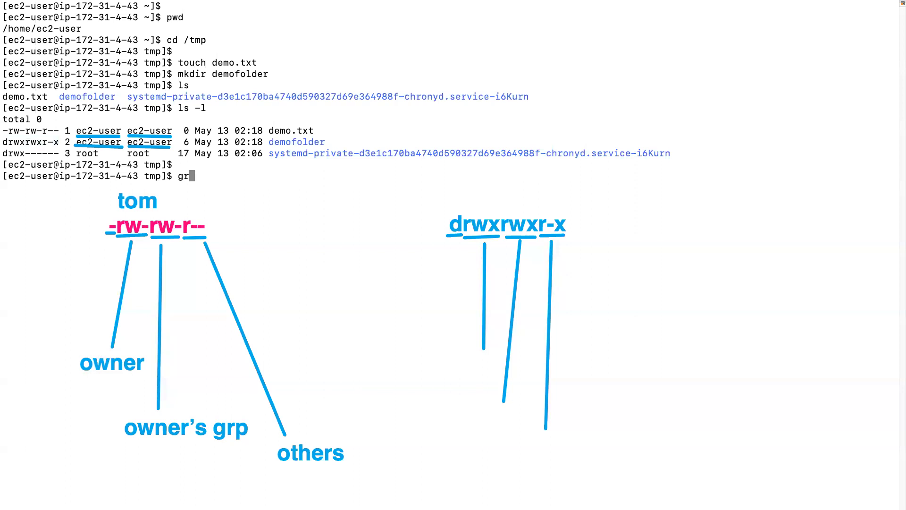
pyautogui.write('om')
pyautogui.press('Return')
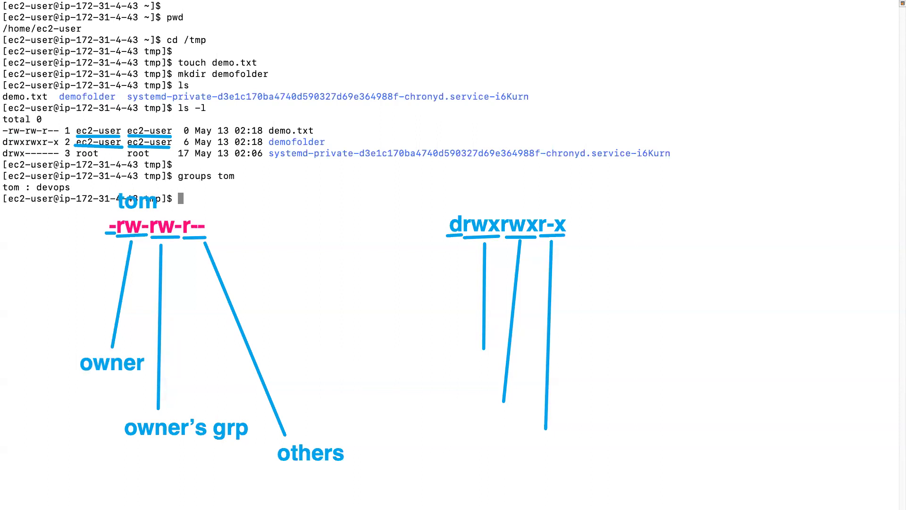
pyautogui.write('clear')
pyautogui.press('Return')
pyautogui.press('Return')
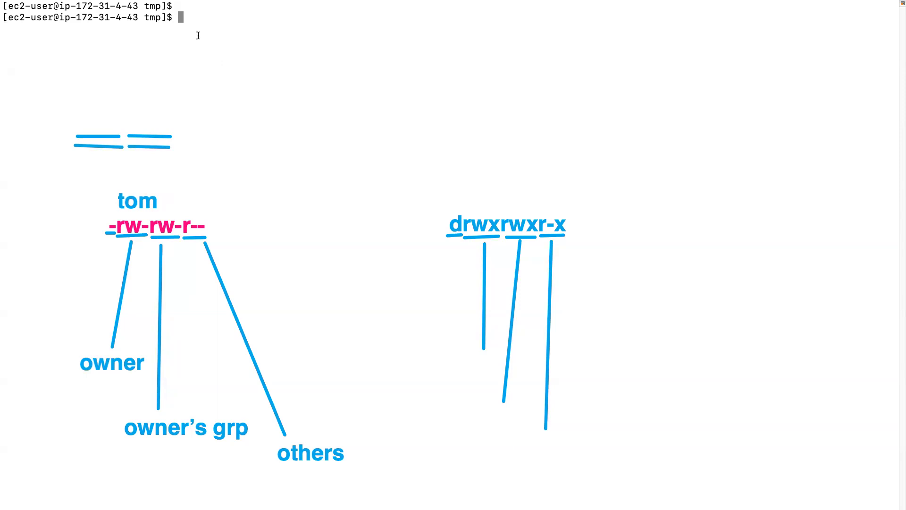
# Set a new password for the demo user with sudo passwd
pyautogui.write('su')
pyautogui.press('BackSpace')
pyautogui.press('BackSpace')
pyautogui.write('sudo passwd tom')
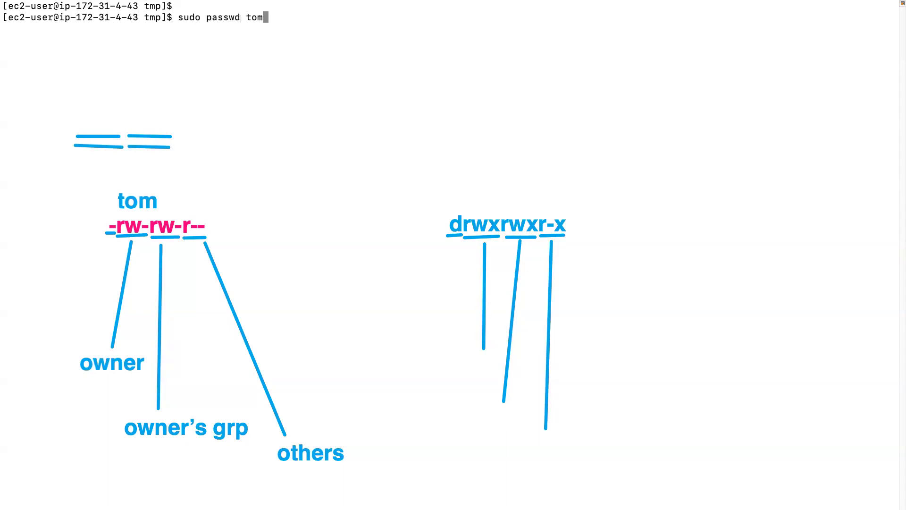
pyautogui.press('Return')
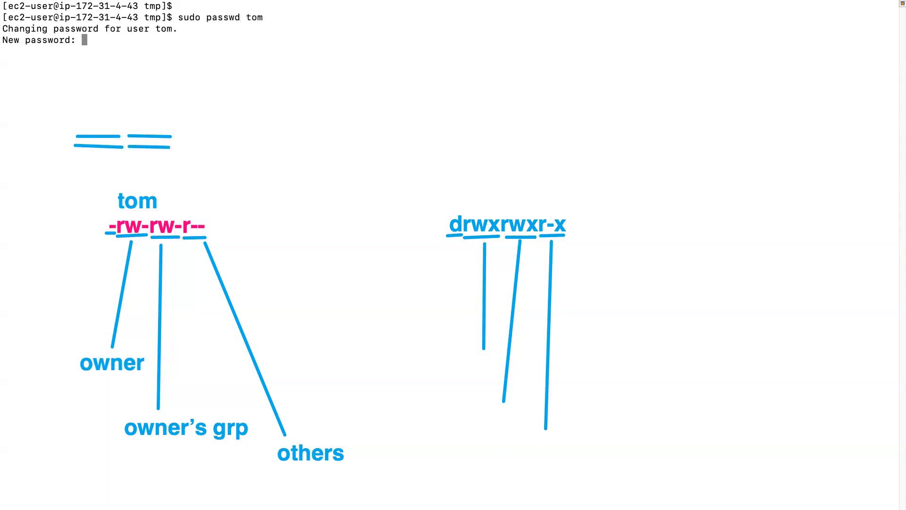
pyautogui.press('Return')
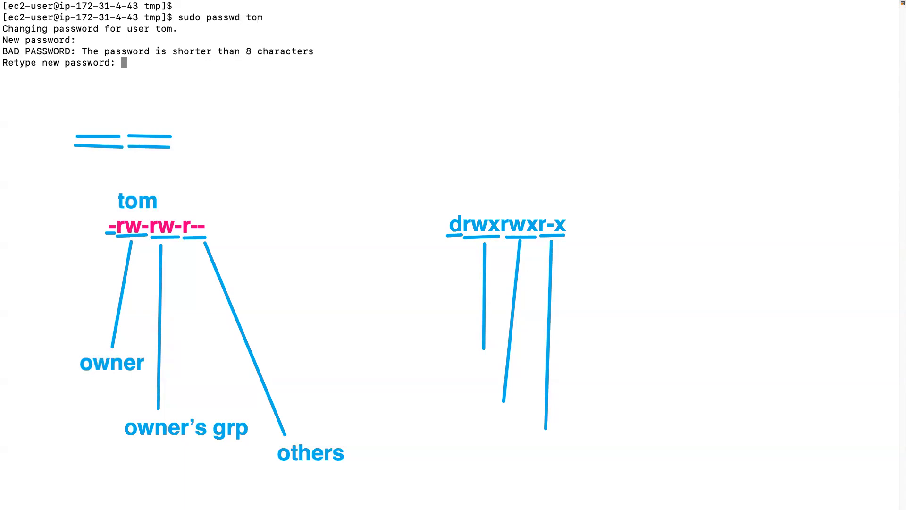
pyautogui.press('Return')
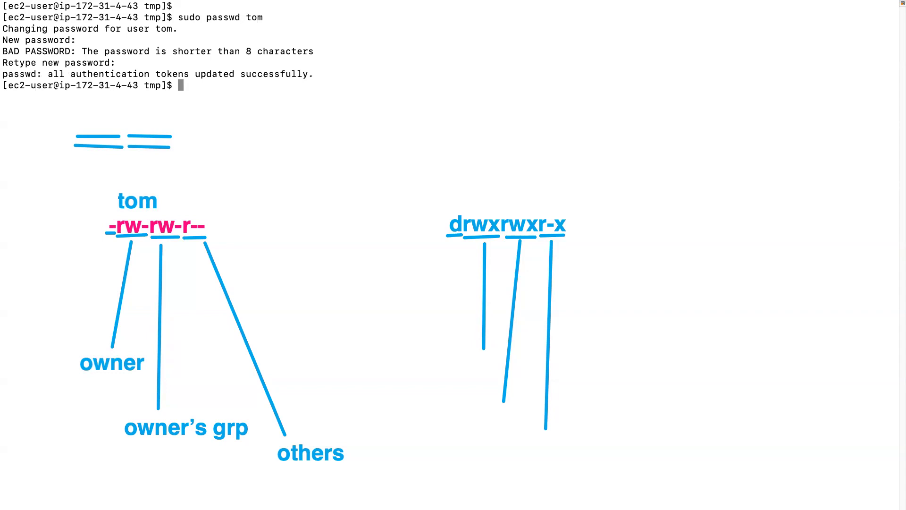
# Switch to the demo user with su -, move into /tmp and clear the screen
pyautogui.write('su - tom')
pyautogui.press('Return')
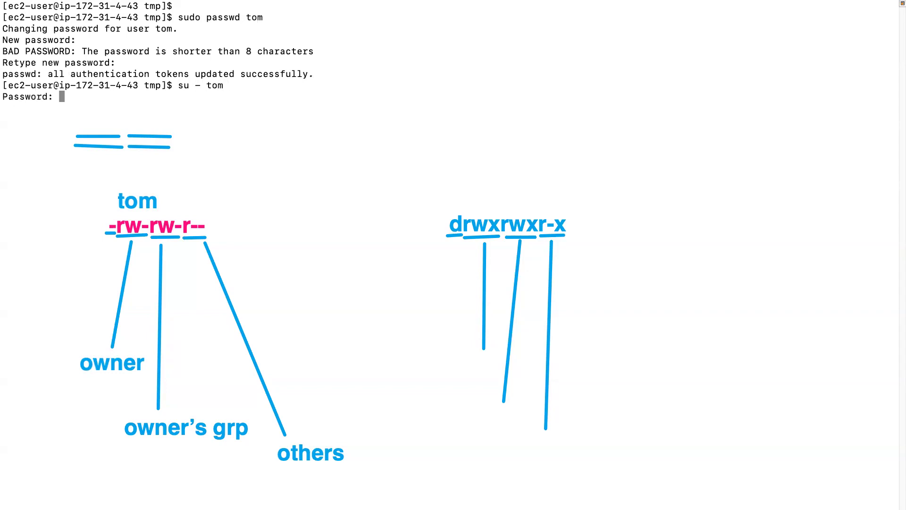
pyautogui.press('Return')
pyautogui.press('Return')
pyautogui.press('Return')
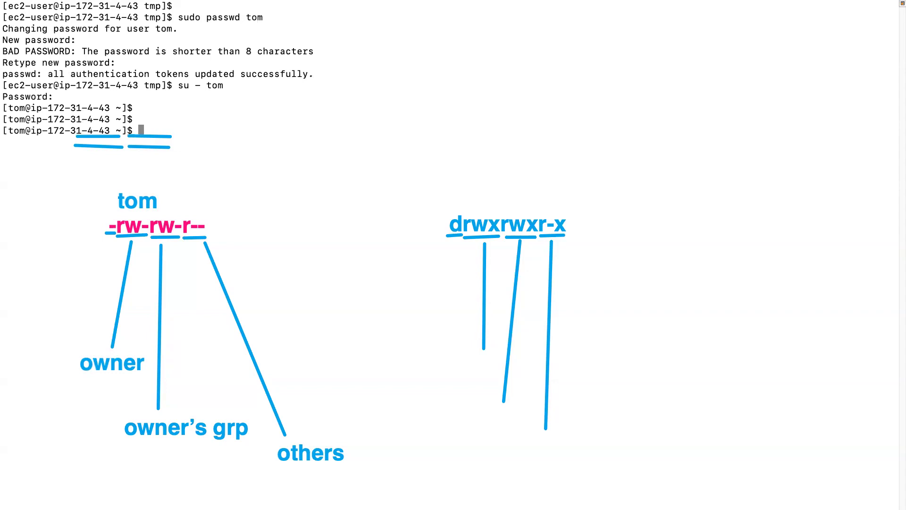
pyautogui.moveTo(8, 129); pyautogui.dragTo(25, 129)
pyautogui.click(142, 159)
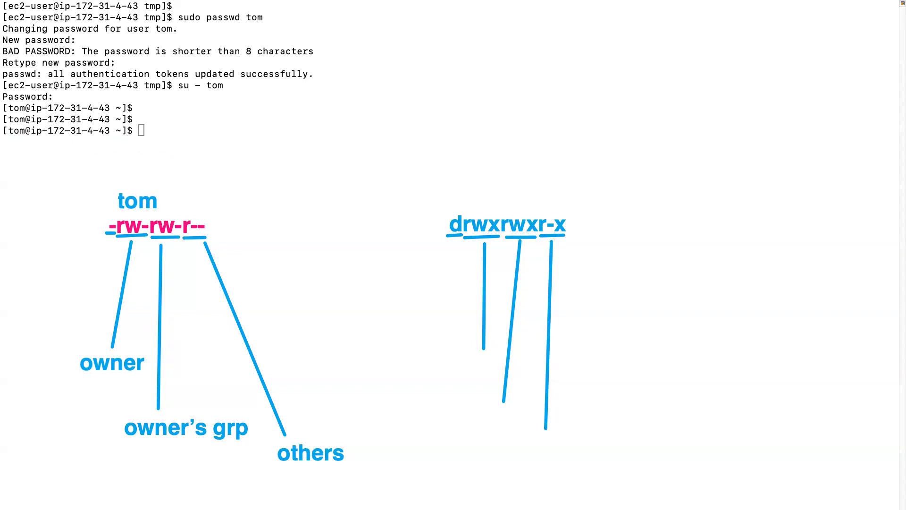
pyautogui.click(179, 132)
pyautogui.write('cd /tmp')
pyautogui.press('Return')
pyautogui.write('clear')
pyautogui.press('Return')
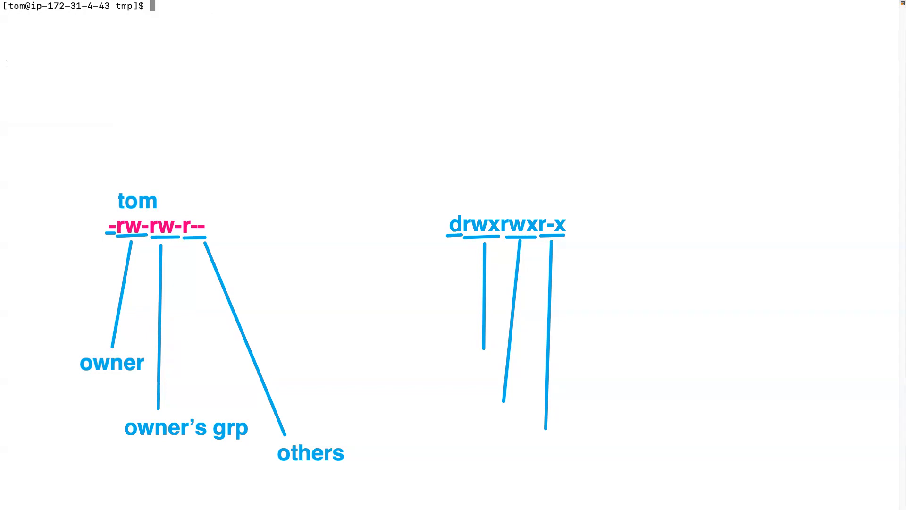
# List /tmp, open demo.txt in vim and try typing into the read-only file
pyautogui.write('ls')
pyautogui.press('Return')
pyautogui.write('vim demo.txt')
pyautogui.press('Return')
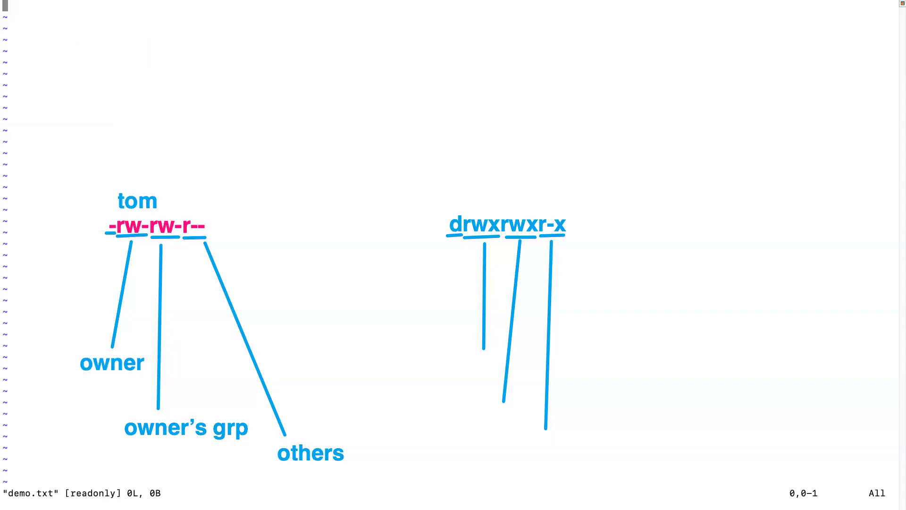
pyautogui.moveTo(42, 493); pyautogui.dragTo(194, 495)
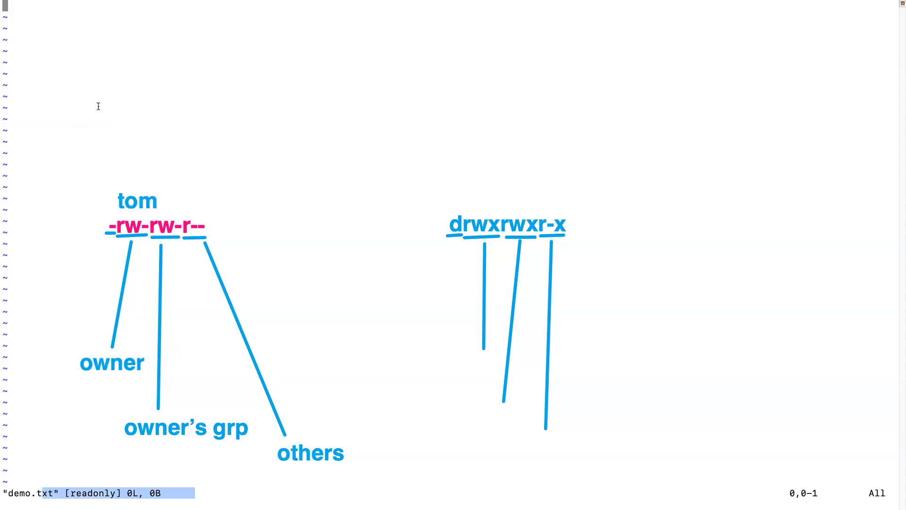
pyautogui.click(105, 94)
pyautogui.write('i')
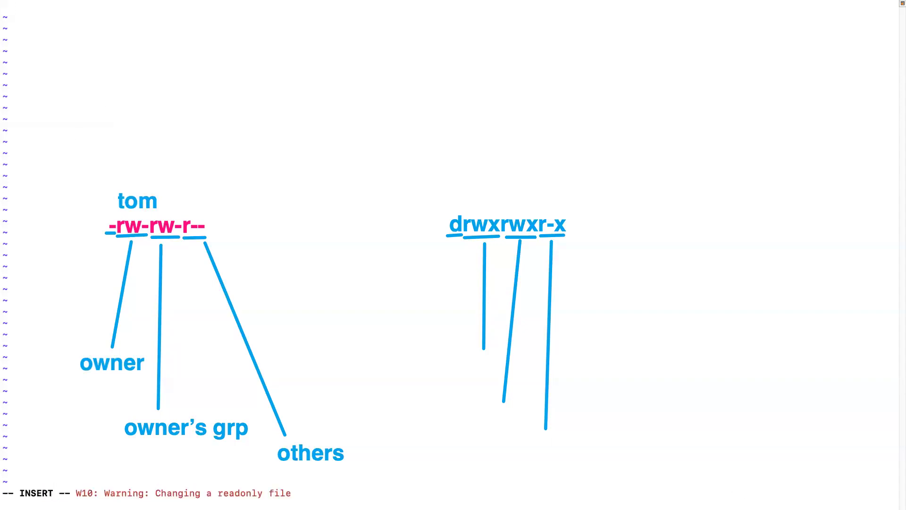
pyautogui.write('HiHI')
pyautogui.moveTo(119, 489); pyautogui.dragTo(270, 493)
pyautogui.click(271, 494)
# Attempt :wq!, then discard the edits with :q! and clear the screen
pyautogui.press('Escape')
pyautogui.write(':wq!')
pyautogui.press('Return')
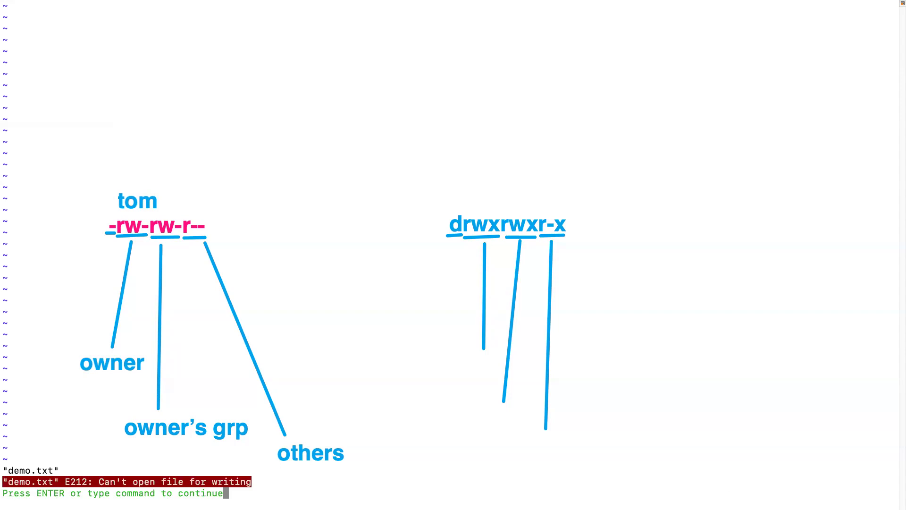
pyautogui.press('q')
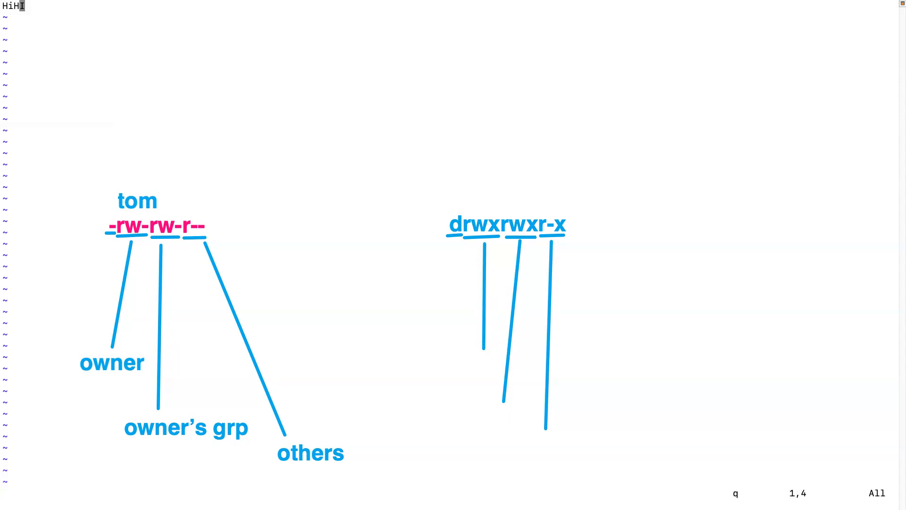
pyautogui.press('Escape')
pyautogui.write(':q1')
pyautogui.press('BackSpace')
pyautogui.write('!')
pyautogui.press('Return')
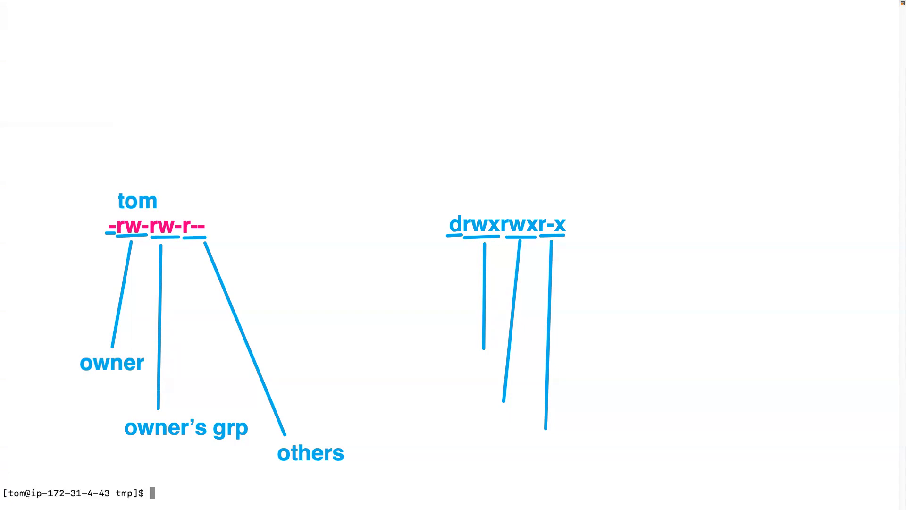
pyautogui.press('Return')
pyautogui.press('Return')
pyautogui.write('clear')
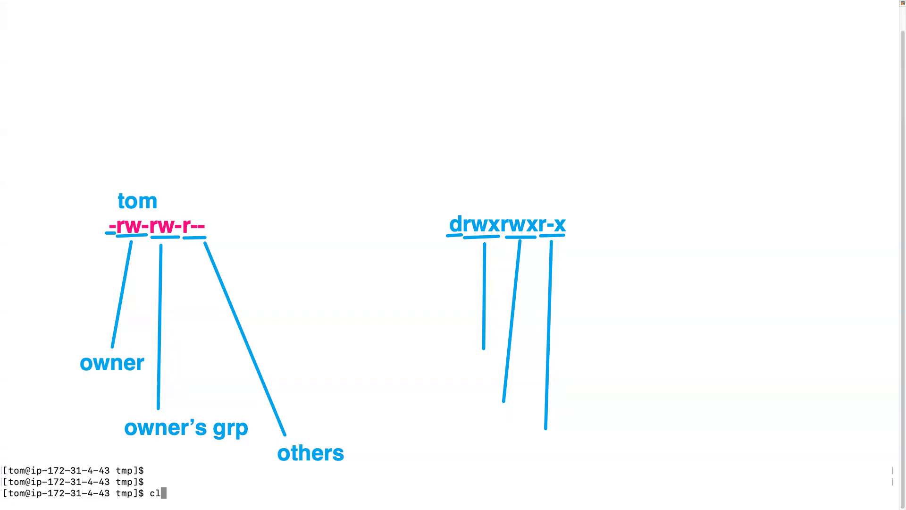
pyautogui.press('Return')
pyautogui.press('Return')
pyautogui.press('Return')
pyautogui.press('Return')
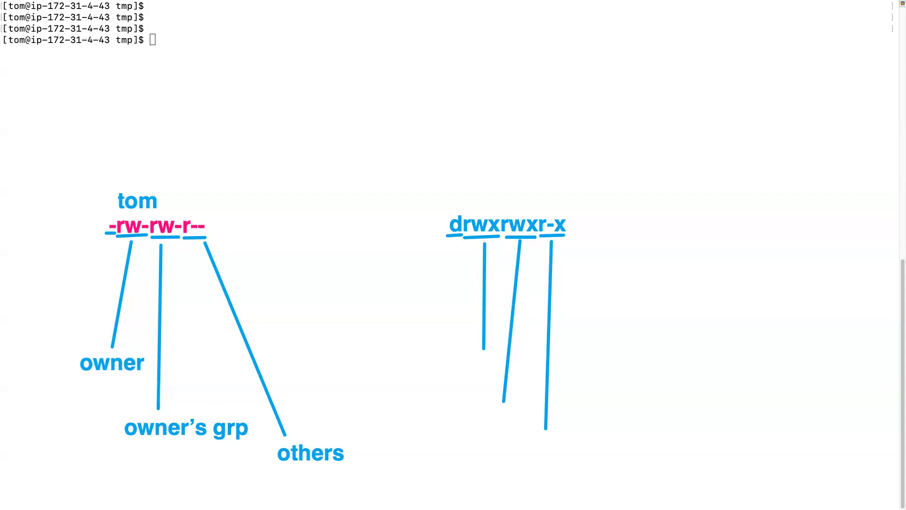
# Log out of the demo user's session back to ec2-user
pyautogui.click(161, 109)
pyautogui.write('exit')
pyautogui.press('Return')
pyautogui.press('Return')
pyautogui.press('Return')
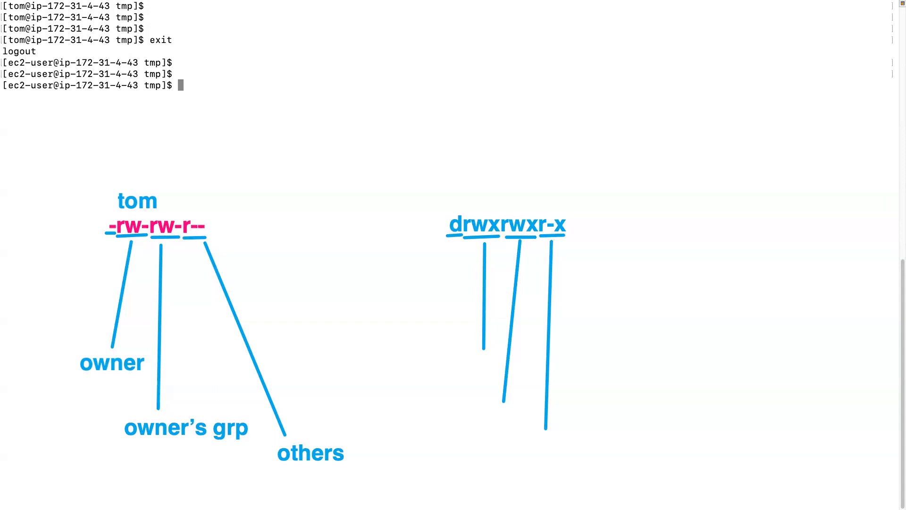
# Write the line HI into demo.txt in vim, save with :wq, and clear the screen
pyautogui.write('vim f')
pyautogui.press('BackSpace')
pyautogui.write('demo.txt')
pyautogui.press('Return')
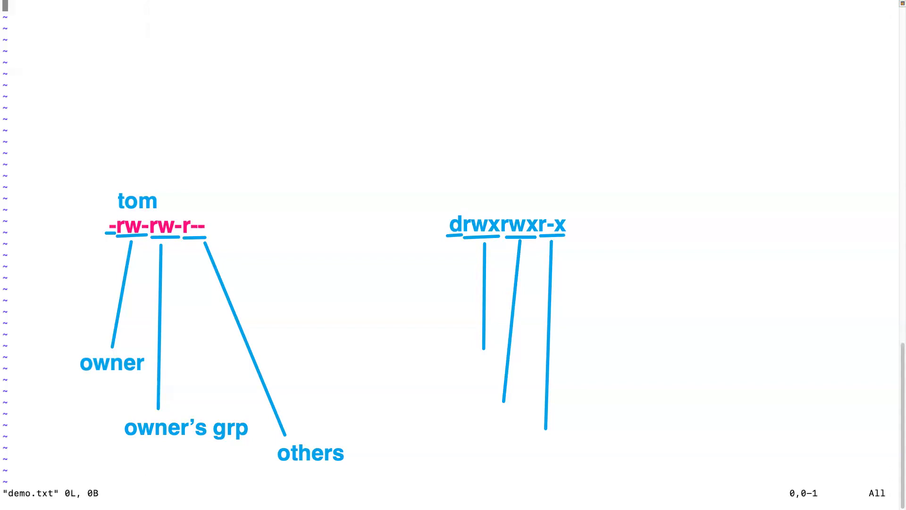
pyautogui.press('i')
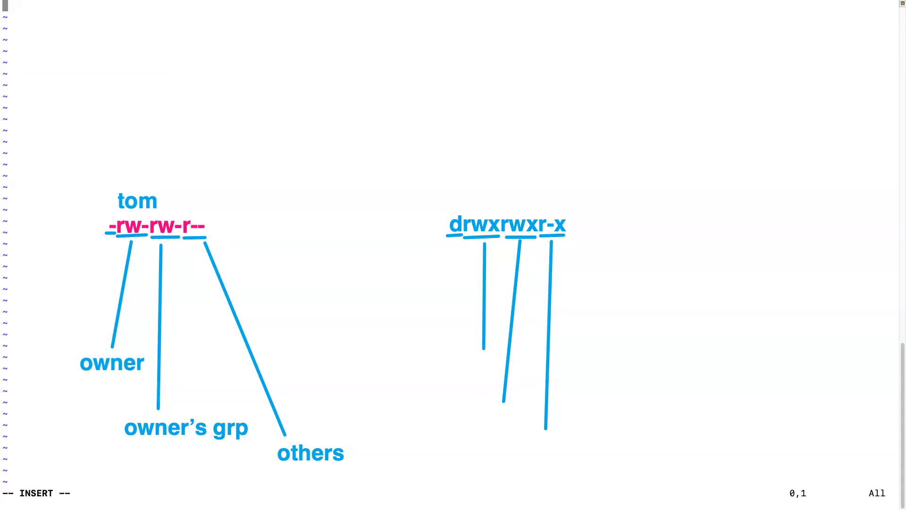
pyautogui.write('HI')
pyautogui.press('Escape')
pyautogui.write(':wq')
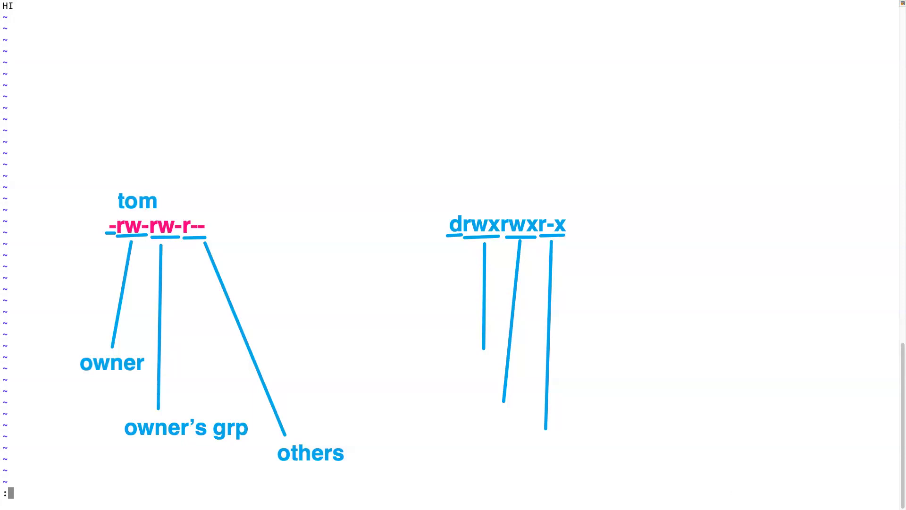
pyautogui.press('Return')
pyautogui.press('Return')
pyautogui.press('Return')
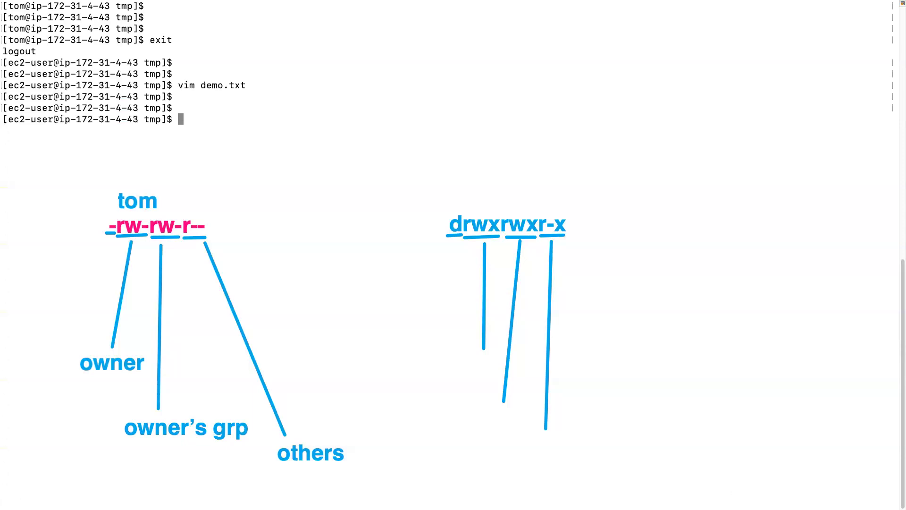
pyautogui.write('clear')
pyautogui.press('Return')
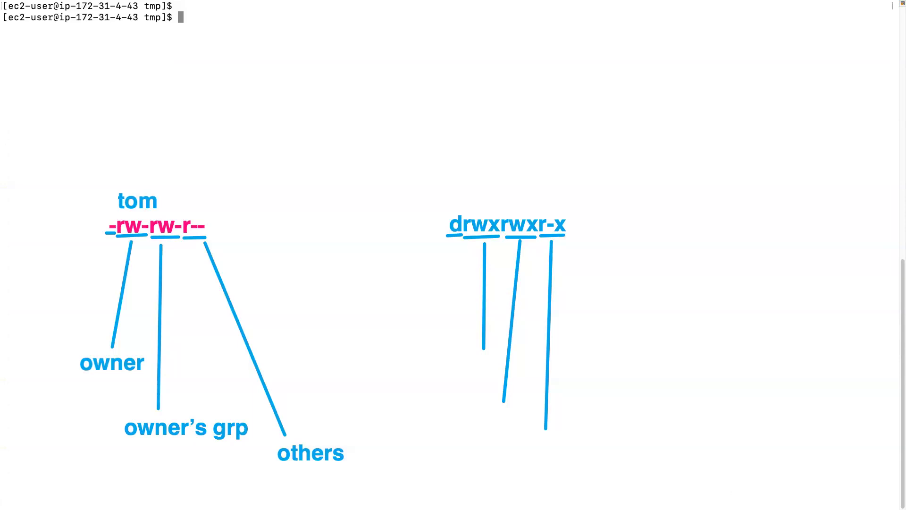
# Run chmod o+w demo.txt to give others write permission
pyautogui.tripleClick(213, 228)
pyautogui.click(214, 228)
pyautogui.tripleClick(193, 226)
pyautogui.click(192, 225)
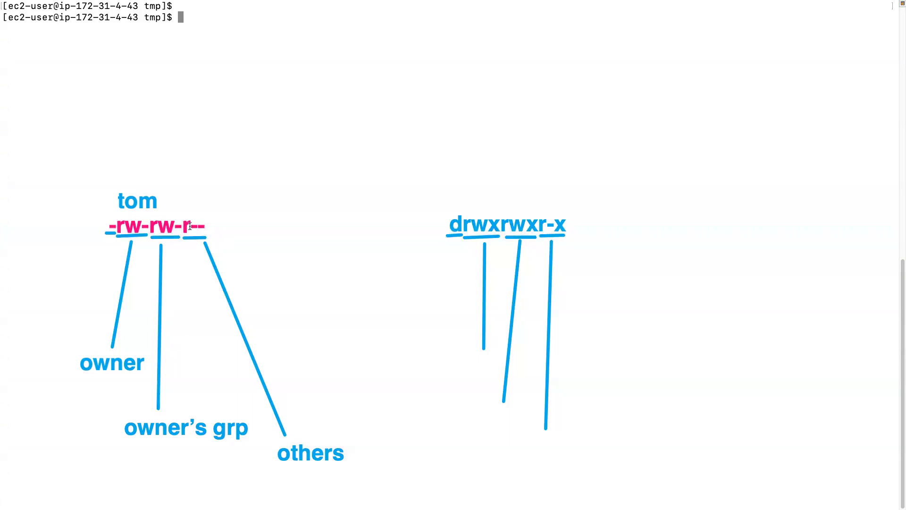
pyautogui.tripleClick(156, 225)
pyautogui.click(184, 230)
pyautogui.write('chmod o+w demo')
pyautogui.press('Tab')
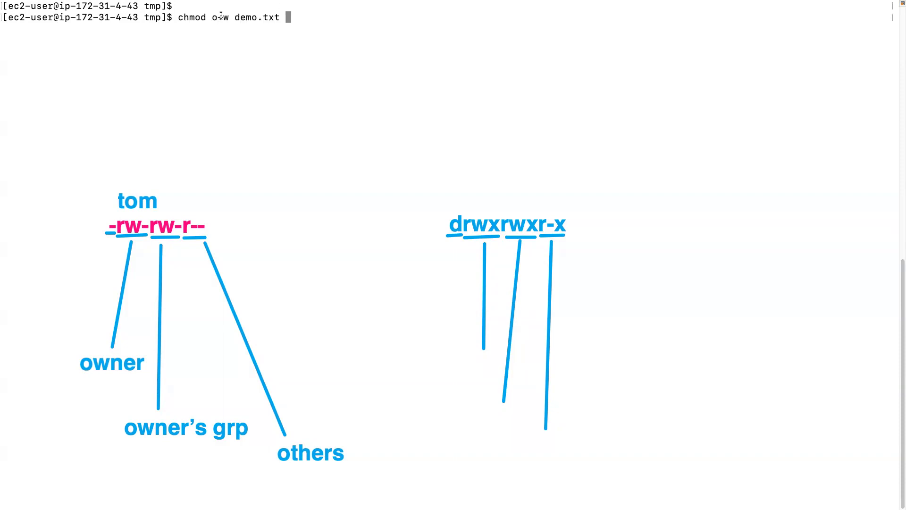
pyautogui.moveTo(214, 18); pyautogui.dragTo(229, 40)
pyautogui.click(268, 87)
pyautogui.press('Return')
# Run ls -l to confirm demo.txt now reads -rw-rw-rw-
pyautogui.press('Up')
pyautogui.press('Up')
pyautogui.press('Up')
pyautogui.press('Up')
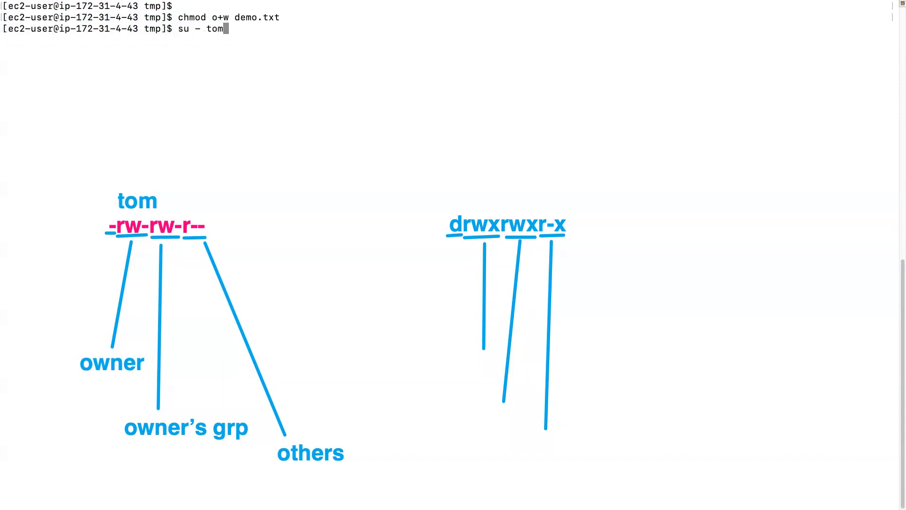
pyautogui.press('BackSpace')
pyautogui.press('BackSpace')
pyautogui.press('BackSpace')
pyautogui.press('BackSpace')
pyautogui.press('BackSpace')
pyautogui.press('BackSpace')
pyautogui.press('BackSpace')
pyautogui.press('BackSpace')
pyautogui.press('BackSpace')
pyautogui.press('BackSpace')
pyautogui.press('BackSpace')
pyautogui.press('BackSpace')
pyautogui.press('BackSpace')
pyautogui.press('BackSpace')
pyautogui.press('BackSpace')
pyautogui.write('ls -l')
pyautogui.press('Return')
pyautogui.moveTo(42, 51); pyautogui.dragTo(55, 52)
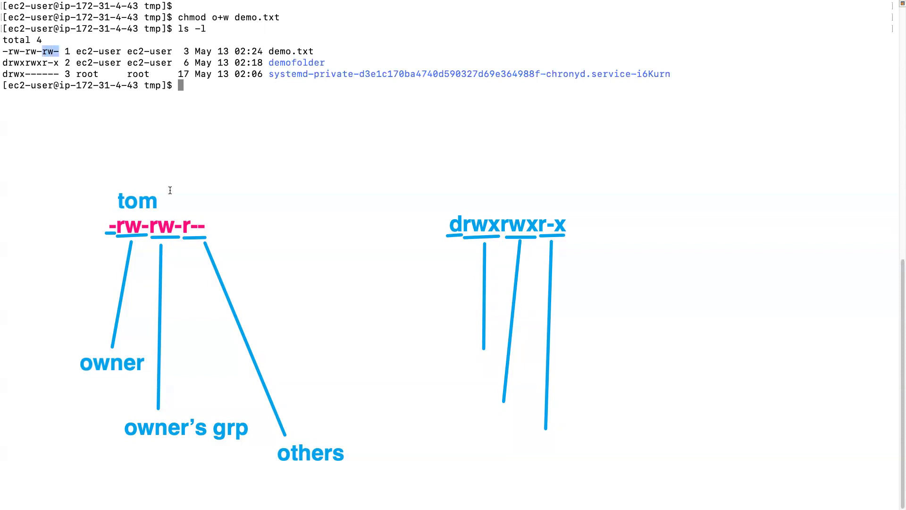
pyautogui.click(187, 223)
# Switch to the demo user with su - and move into /tmp
pyautogui.write('su - tom')
pyautogui.press('Return')
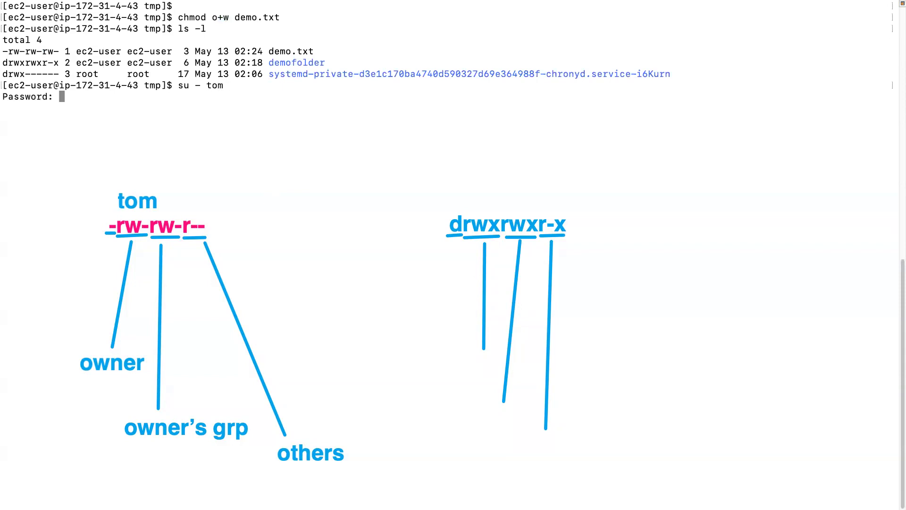
pyautogui.press('Return')
pyautogui.write('cd /tmp')
pyautogui.press('Return')
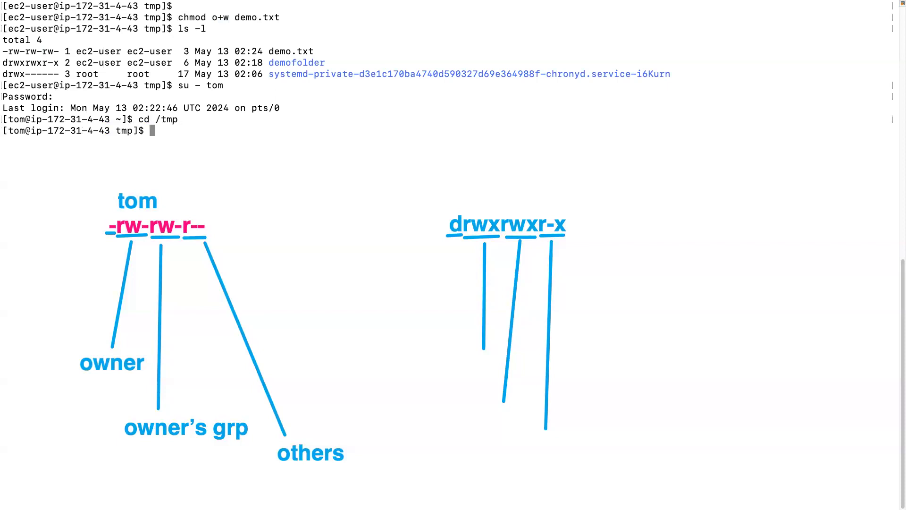
# Add a second line 'hello' under HI in demo.txt and save with :wq!
pyautogui.write('vim demo/')
pyautogui.press('BackSpace')
pyautogui.write('.txt')
pyautogui.press('Return')
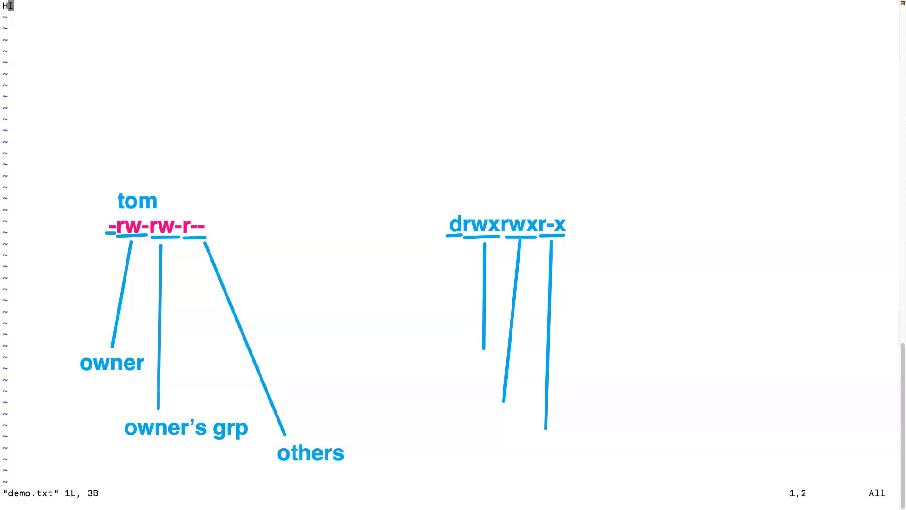
pyautogui.press('i')
pyautogui.press('Right')
pyautogui.press('Return')
pyautogui.write('hello')
pyautogui.press('Escape')
pyautogui.hotkey('shift', ';')
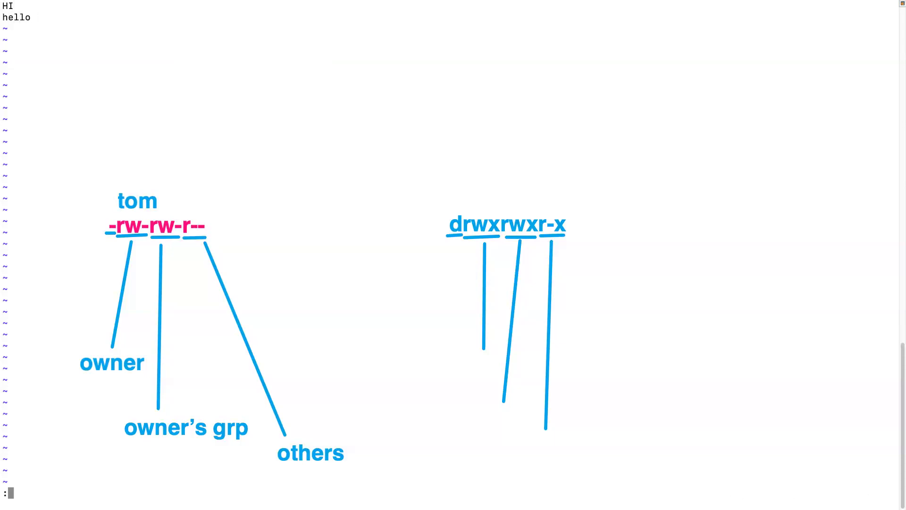
pyautogui.write('wq!')
pyautogui.press('Return')
pyautogui.press('Return')
pyautogui.press('Return')
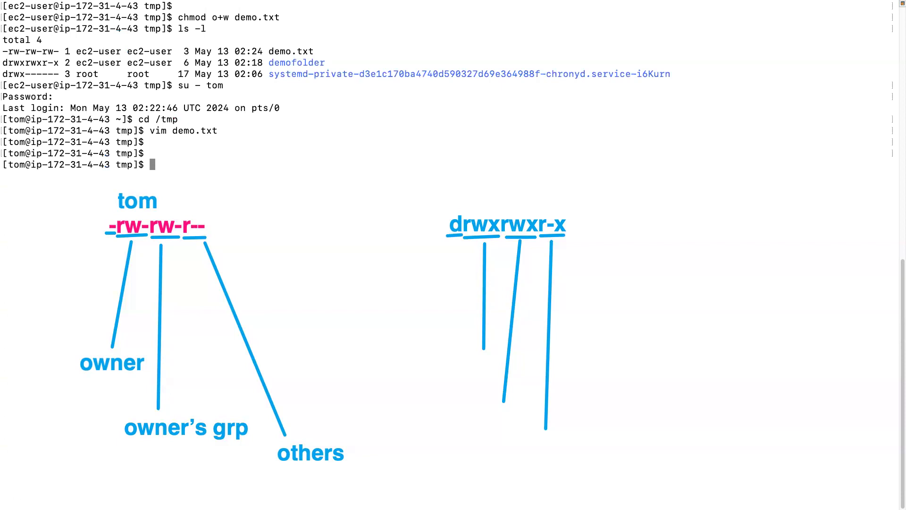
# Exit back to the ec2-user shell and clear the screen
pyautogui.write('exit')
pyautogui.press('Return')
pyautogui.write('cler')
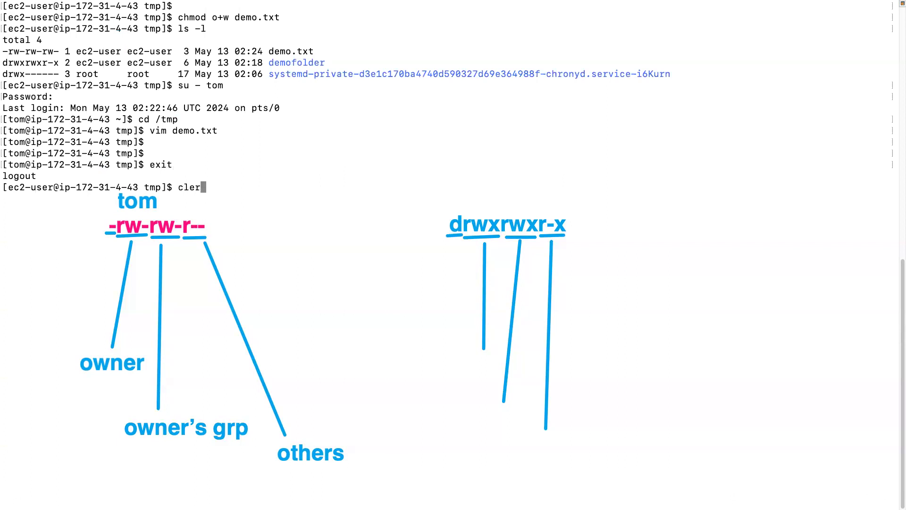
pyautogui.press('Return')
pyautogui.write('clear')
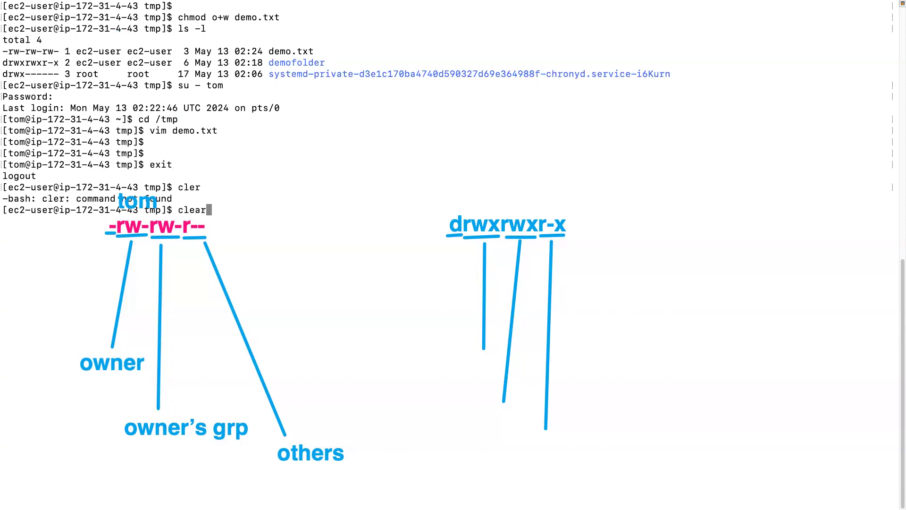
pyautogui.press('Return')
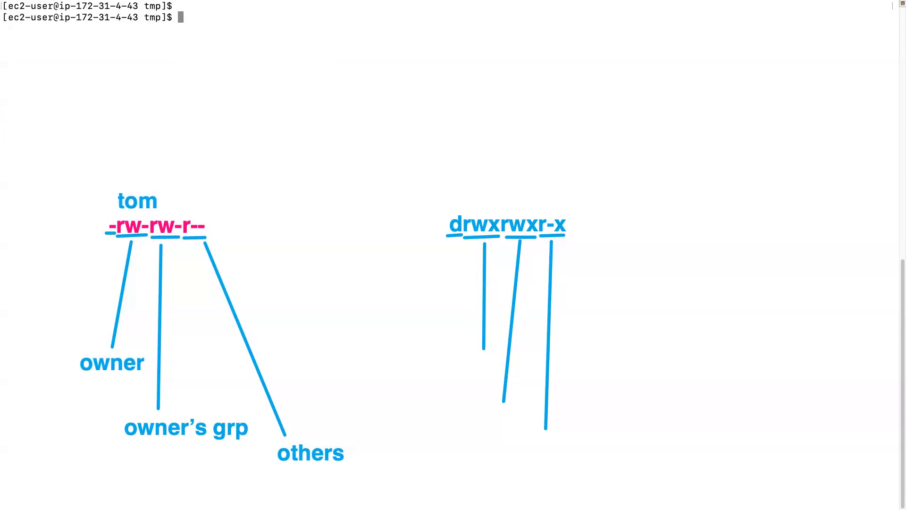
# Give demo.txt's owner execute permission with chmod u+x and check it in the ls -l listing
pyautogui.write('ls -l')
pyautogui.press('Return')
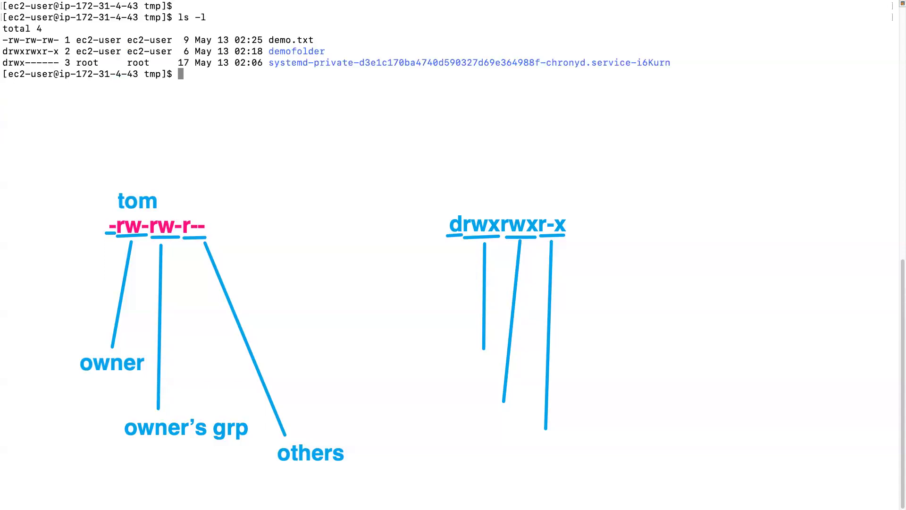
pyautogui.write('x')
pyautogui.press('BackSpace')
pyautogui.write('chmod u+x demo.txt')
pyautogui.press('Return')
pyautogui.press('Up')
pyautogui.press('Up')
pyautogui.press('Return')
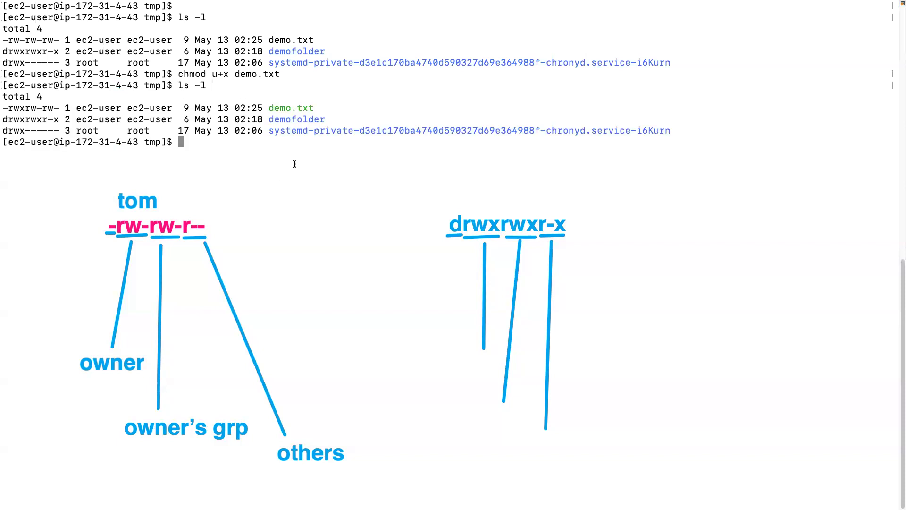
pyautogui.moveTo(269, 108); pyautogui.dragTo(314, 108)
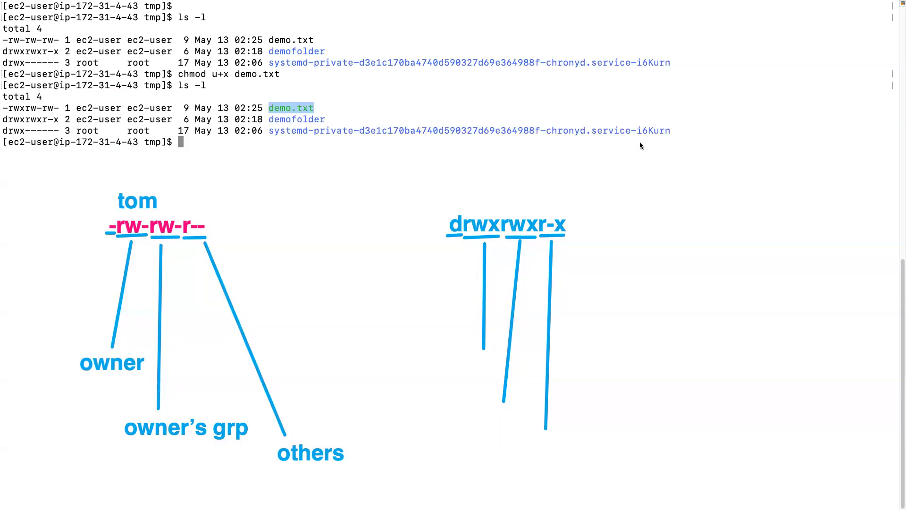
pyautogui.moveTo(8, 109); pyautogui.dragTo(24, 109)
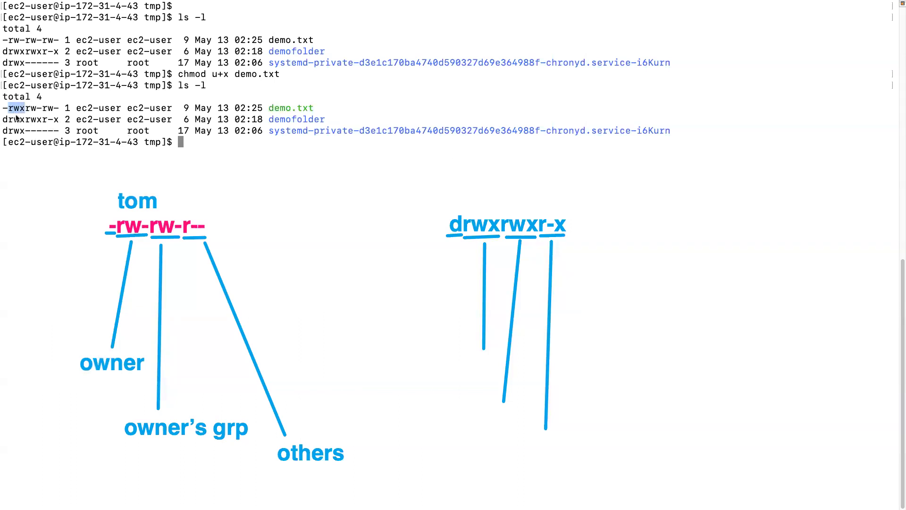
# Remove owner execute with chmod u-x, confirm -rw-rw-rw-, and clear the screen
pyautogui.write('chmod u-x demo.txt')
pyautogui.press('Return')
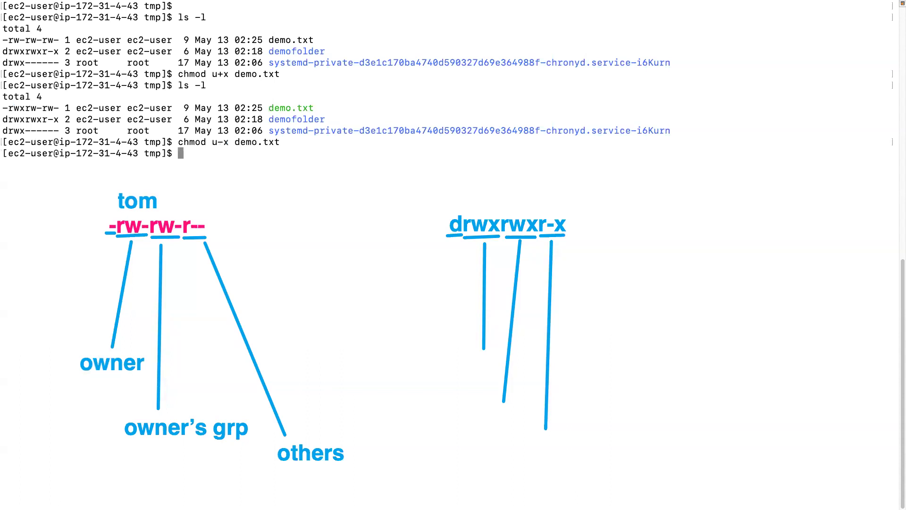
pyautogui.write('ls -l')
pyautogui.press('Return')
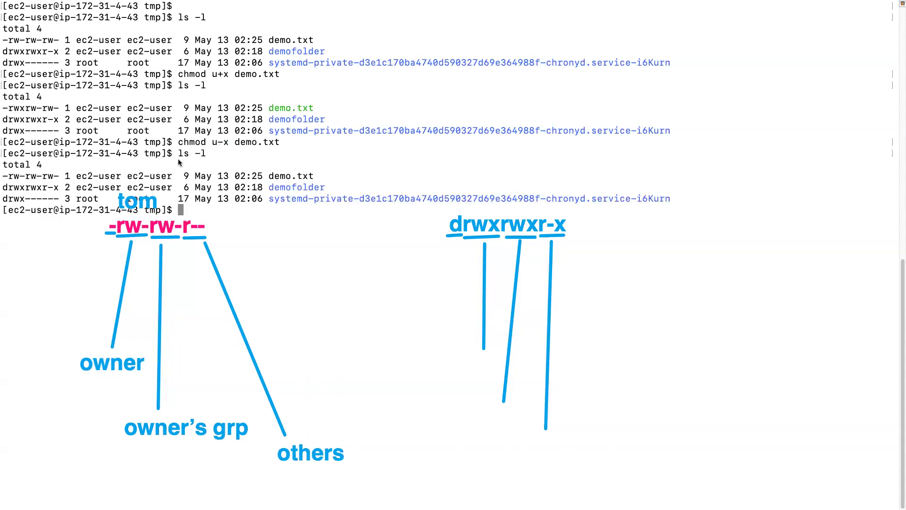
pyautogui.moveTo(13, 175); pyautogui.dragTo(70, 179)
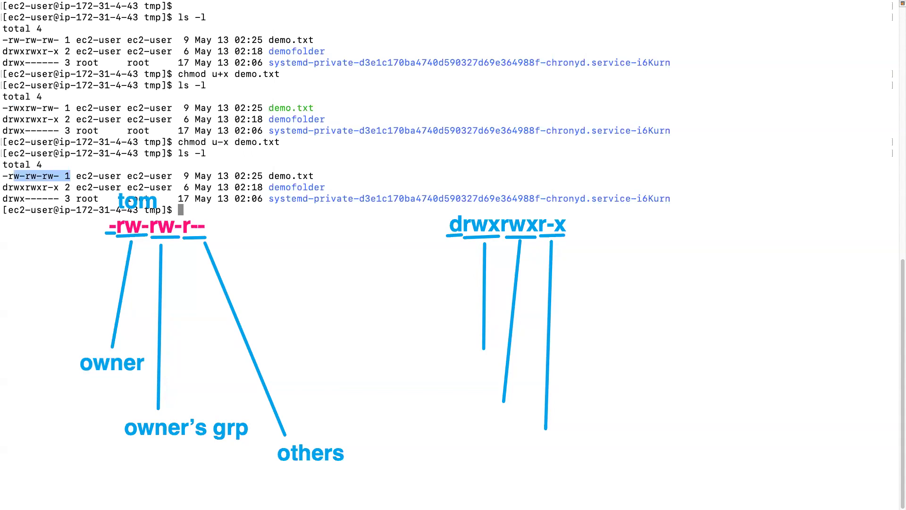
pyautogui.write('clear')
pyautogui.press('Return')
pyautogui.write('chmod')
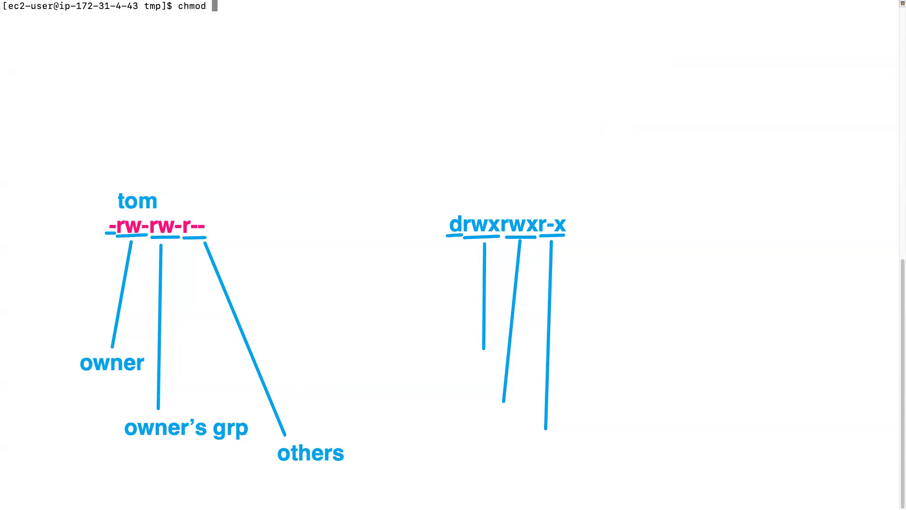
pyautogui.write(' +x demo.txt')
# Run chmod +x demo.txt and confirm the listing shows -rwxrwxrwx
pyautogui.press('Return')
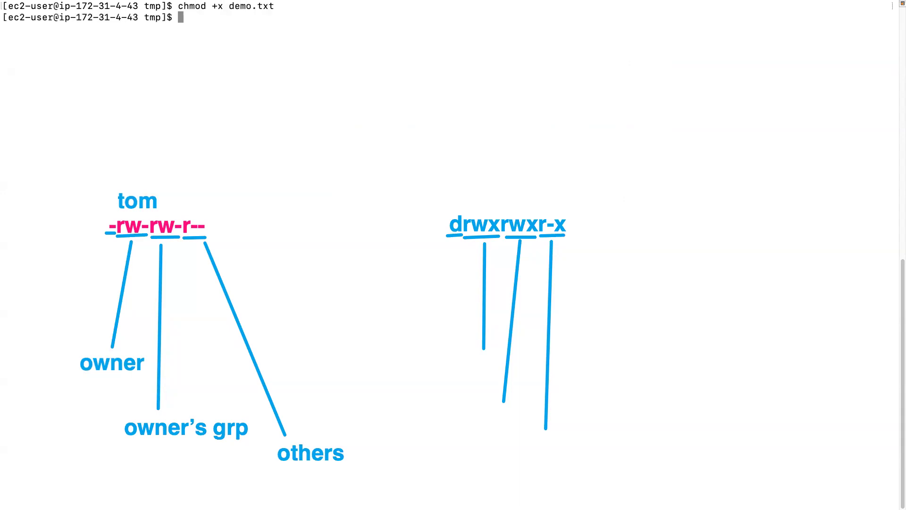
pyautogui.write('ls -l')
pyautogui.press('Return')
pyautogui.moveTo(19, 40); pyautogui.dragTo(59, 42)
pyautogui.click(42, 43)
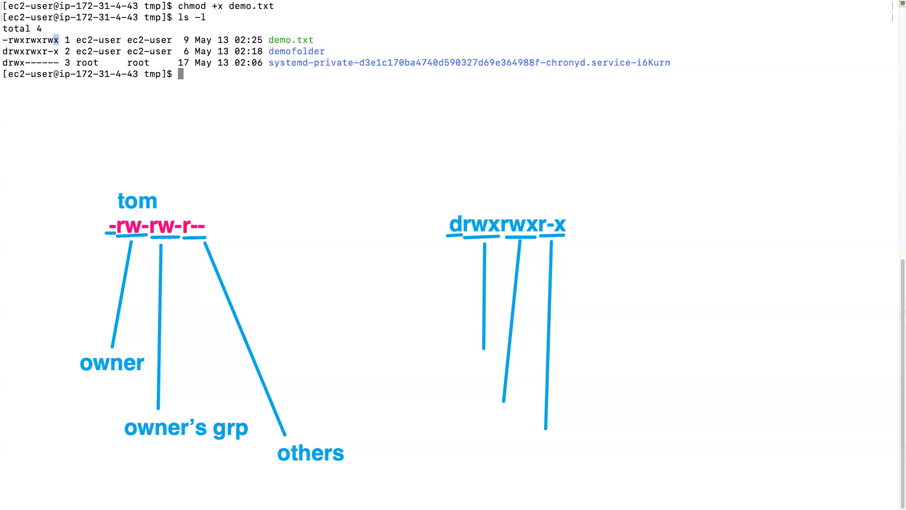
# Edit the recalled command into chmod -x demo.txt to strip execute from everyone
pyautogui.press('Up')
pyautogui.press('Up')
pyautogui.press('Left')
pyautogui.press('Left')
pyautogui.press('Left')
pyautogui.press('Left')
pyautogui.press('Left')
pyautogui.press('Left')
pyautogui.press('Left')
pyautogui.press('Left')
pyautogui.press('Left')
pyautogui.press('Left')
pyautogui.press('BackSpace')
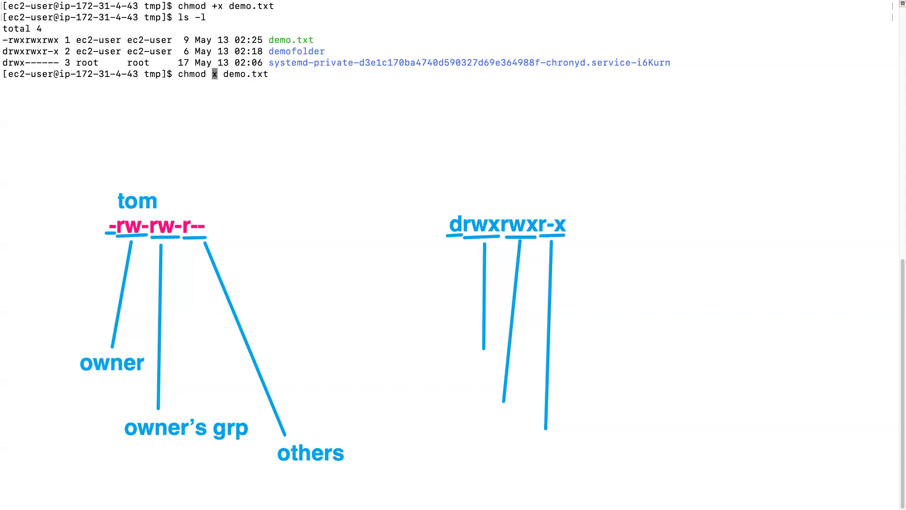
pyautogui.write('-')
pyautogui.press('Return')
pyautogui.press('Up')
pyautogui.press('Up')
pyautogui.press('Up')
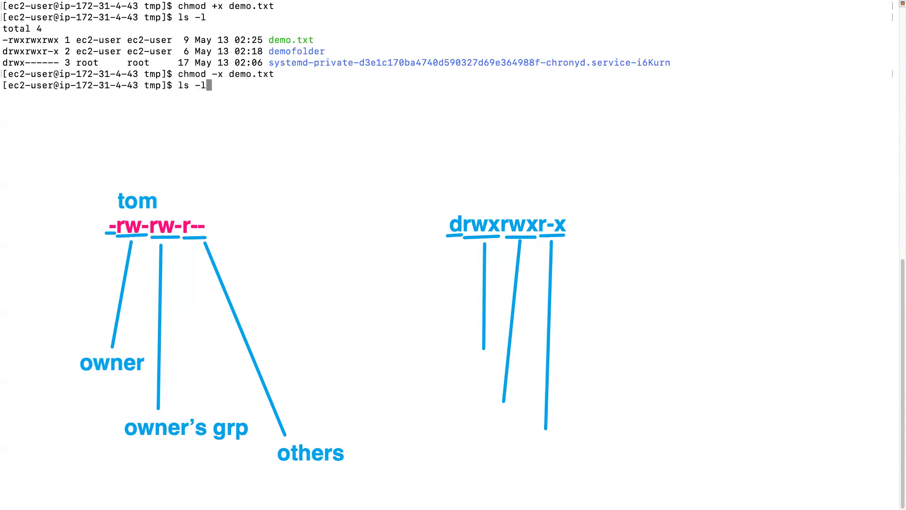
pyautogui.press('Left')
pyautogui.press('Left')
pyautogui.press('Left')
pyautogui.press('Left')
pyautogui.press('Left')
pyautogui.press('Left')
pyautogui.press('Left')
pyautogui.press('Left')
pyautogui.press('Left')
pyautogui.press('Left')
pyautogui.press('Left')
pyautogui.press('Left')
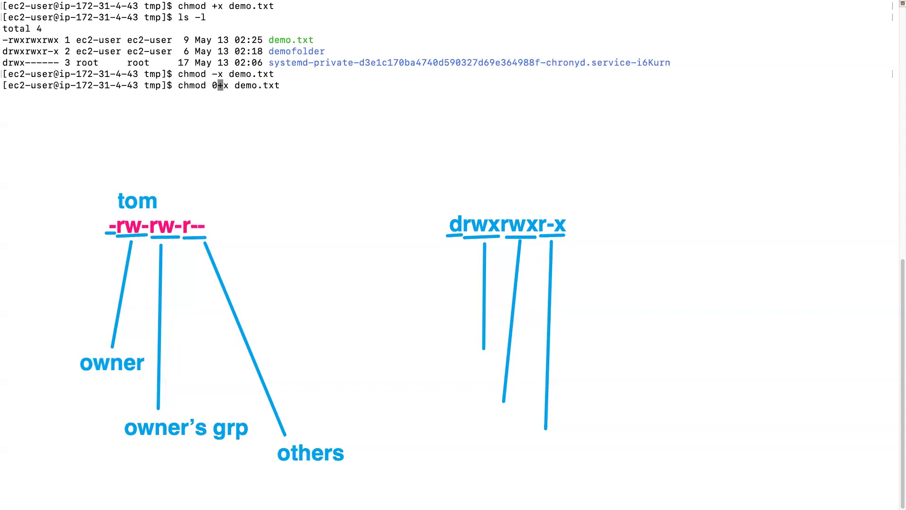
# Rework the command line into chmod o=rwx demo.txt and run it
pyautogui.write('o')
pyautogui.press('Delete')
pyautogui.write('-')
pyautogui.press('Right')
pyautogui.press('Right')
pyautogui.press('Right')
pyautogui.press('Right')
pyautogui.press('Right')
pyautogui.press('Right')
pyautogui.press('Right')
pyautogui.press('Right')
pyautogui.press('Right')
pyautogui.press('Right')
pyautogui.press('Left')
pyautogui.press('BackSpace')
pyautogui.press('BackSpace')
pyautogui.press('BackSpace')
pyautogui.press('BackSpace')
pyautogui.press('BackSpace')
pyautogui.press('BackSpace')
pyautogui.press('BackSpace')
pyautogui.press('BackSpace')
pyautogui.press('BackSpace')
pyautogui.press('BackSpace')
pyautogui.press('BackSpace')
pyautogui.write('o')
pyautogui.press('BackSpace')
pyautogui.write('g')
pyautogui.press('BackSpace')
pyautogui.write('o=')
pyautogui.write('r')
pyautogui.write('wx')
pyautogui.write(' d')
pyautogui.write('emp')
pyautogui.press('BackSpace')
pyautogui.write('o.txt')
pyautogui.press('Return')
# List the files to confirm demo.txt shows -rw-rw-rwx, then clear the screen
pyautogui.press('Up')
pyautogui.press('Up')
pyautogui.press('Up')
pyautogui.press('Return')
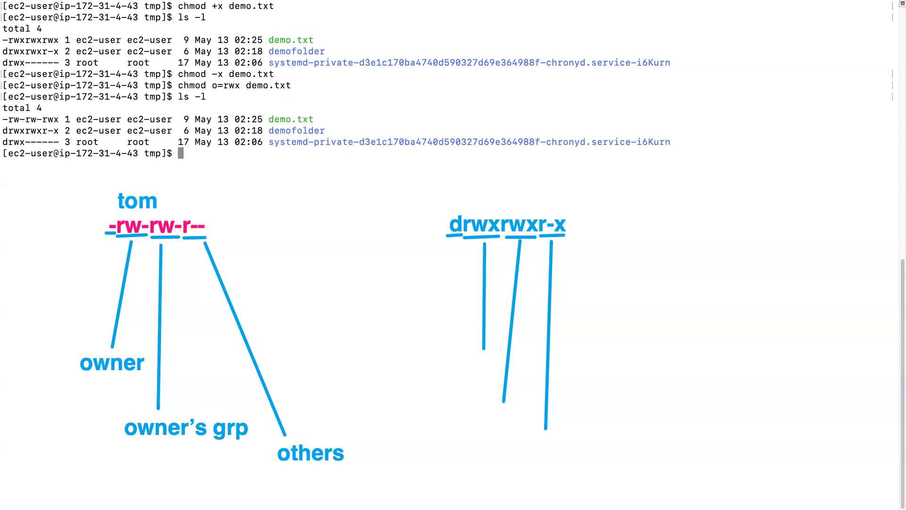
pyautogui.moveTo(43, 119); pyautogui.dragTo(65, 119)
pyautogui.click(185, 180)
pyautogui.write('clear')
pyautogui.press('Return')
pyautogui.press('Return')
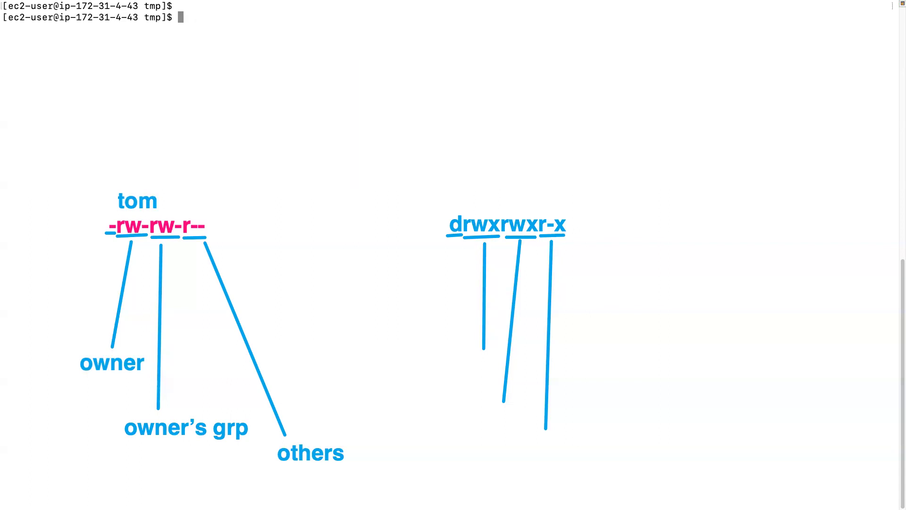
# Run chmod o=r-- demo.txt, confirm -rw-rw-r-- with ls -l, then switch to Chrome
pyautogui.write('chmod o=r-- demo.txt')
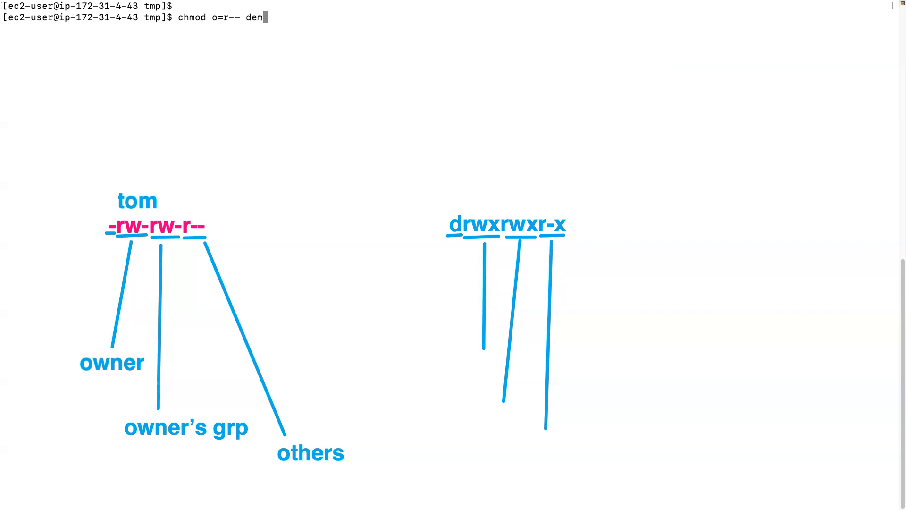
pyautogui.press('Return')
pyautogui.write('clear')
pyautogui.press('BackSpace')
pyautogui.press('BackSpace')
pyautogui.press('BackSpace')
pyautogui.press('BackSpace')
pyautogui.press('BackSpace')
pyautogui.write('ls -l')
pyautogui.press('Return')
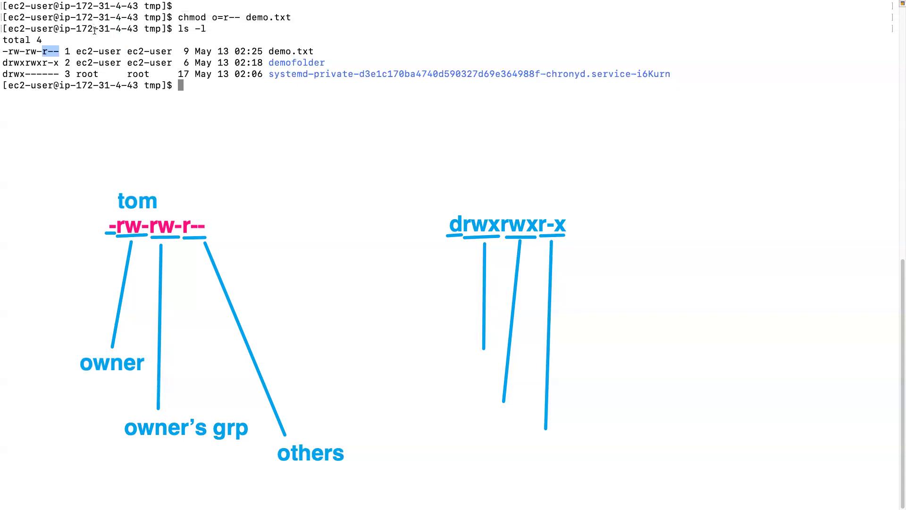
pyautogui.click(284, 222)
pyautogui.hotkey('ctrl', 'Left')
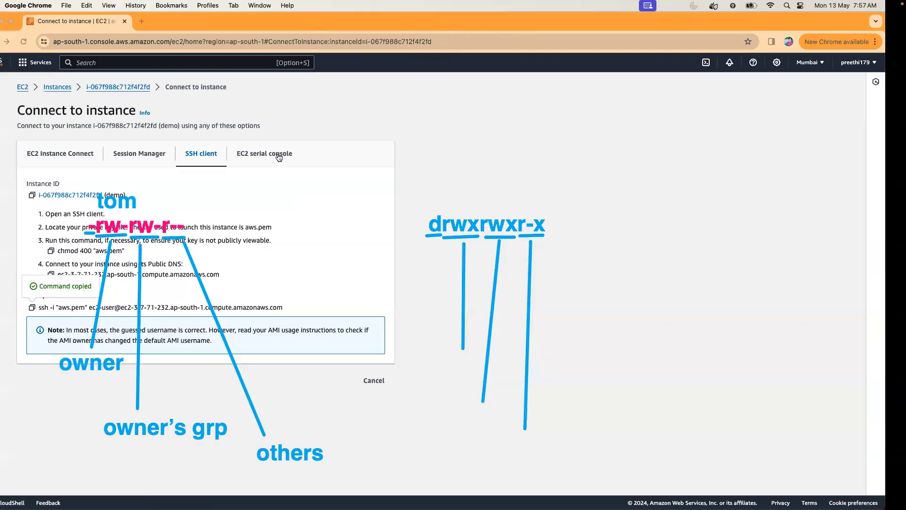
# In a new tab, go to Google Drive, open DEVOPS TRAINING › 3) LINUX BASICS and its first file
pyautogui.click(163, 25)
pyautogui.write('drive.google.com/drive/u/0/my-drive')
pyautogui.press('Return')
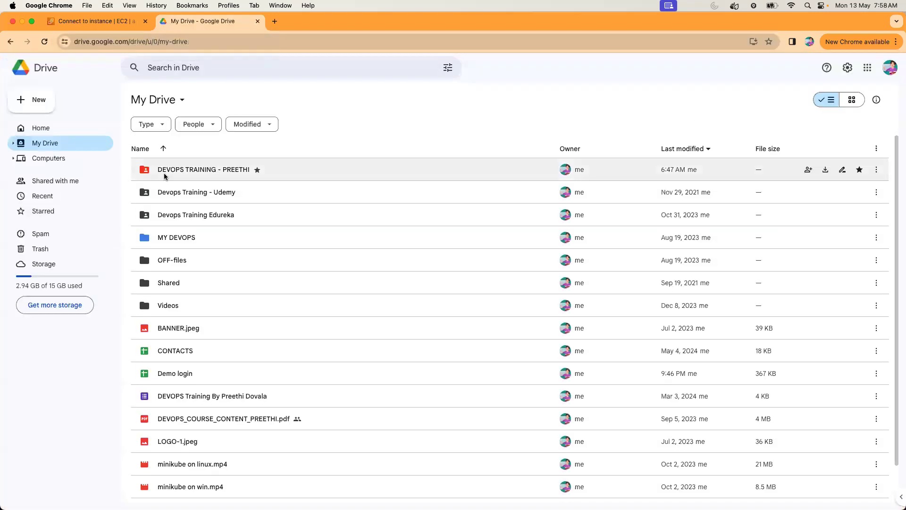
pyautogui.doubleClick(166, 174)
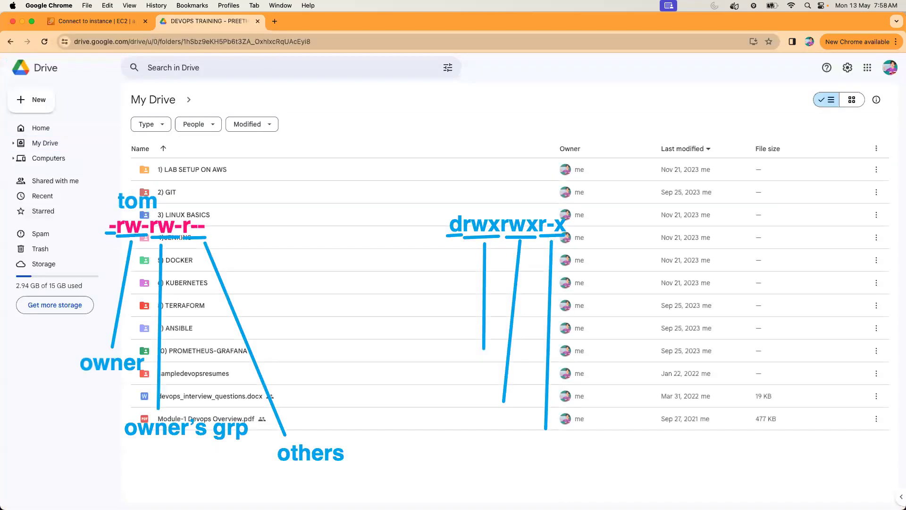
pyautogui.press('Escape')
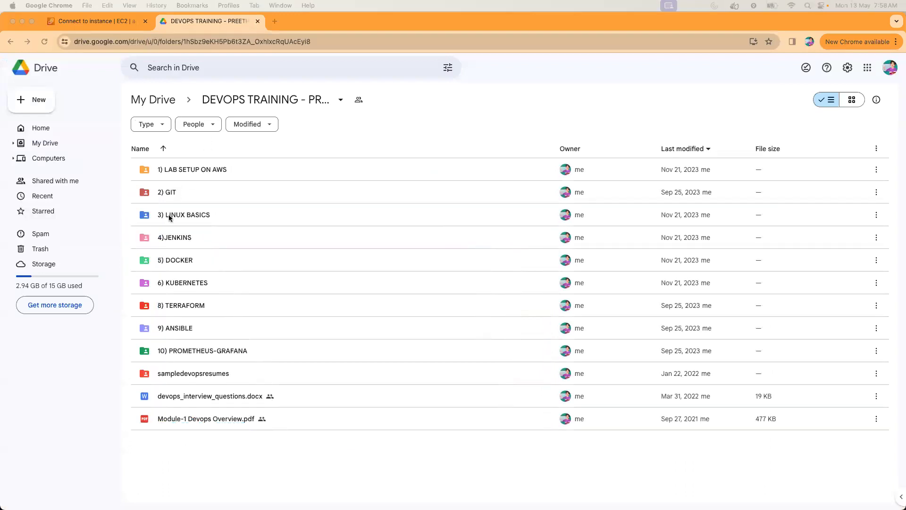
pyautogui.doubleClick(168, 215)
pyautogui.doubleClick(188, 170)
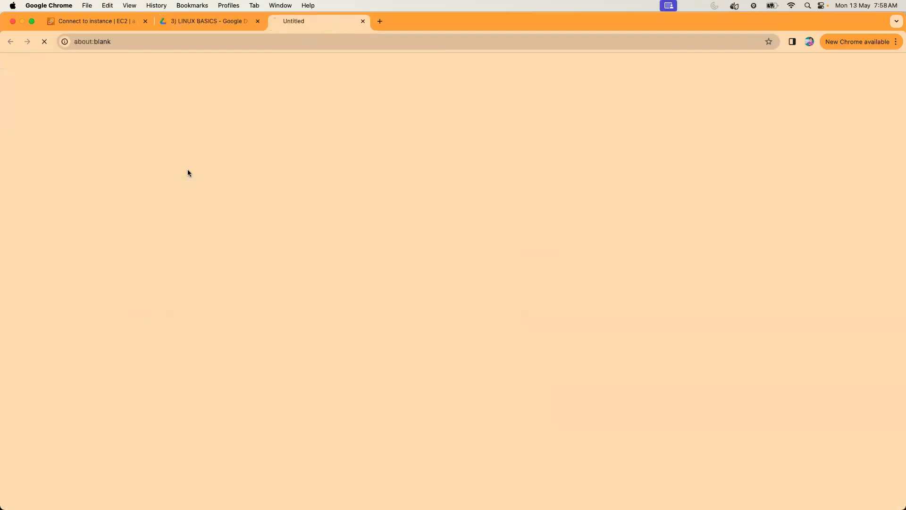
# Read the Absolute (Numeric) Mode permission table in the notes, then return to Terminal
pyautogui.scroll(-20, 319, 242)
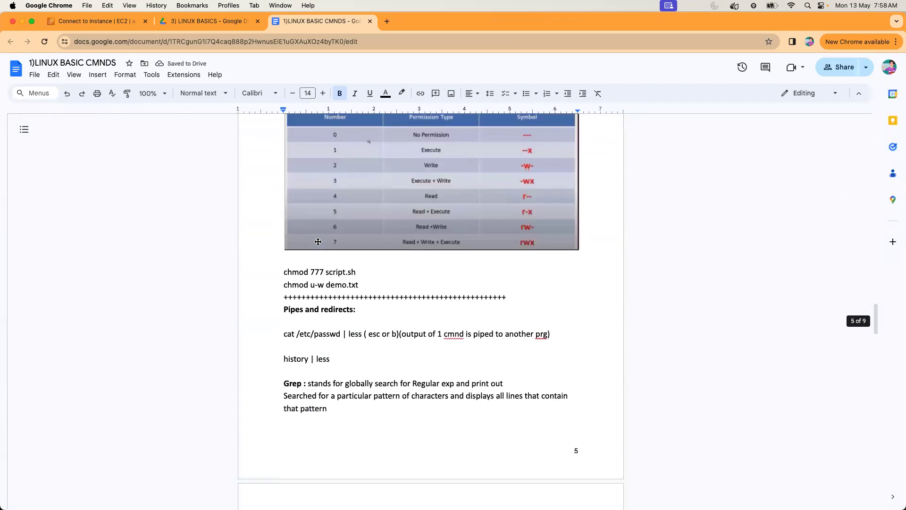
pyautogui.click(363, 231)
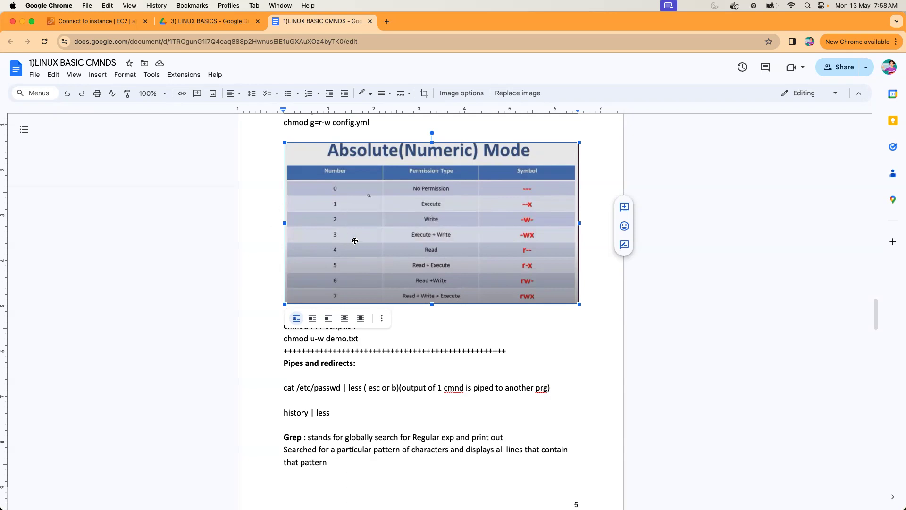
pyautogui.click(401, 326)
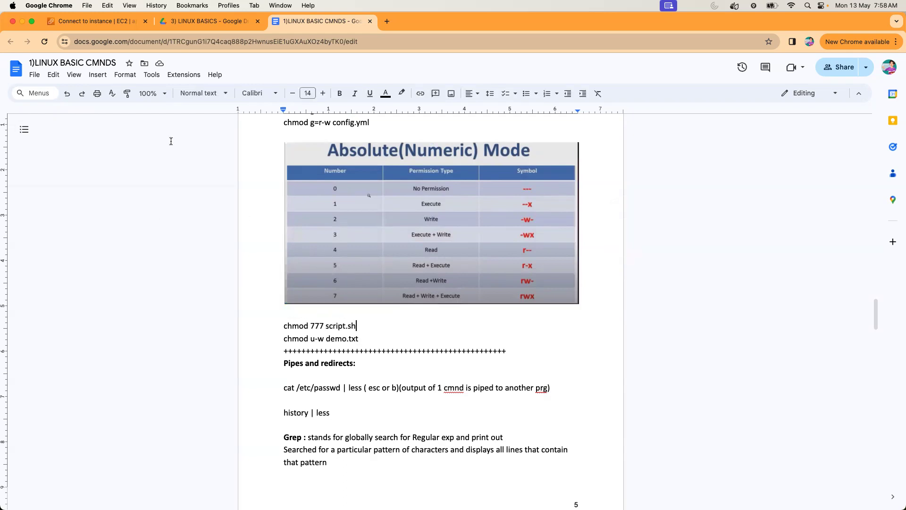
pyautogui.hotkey('ctrl', 'Right')
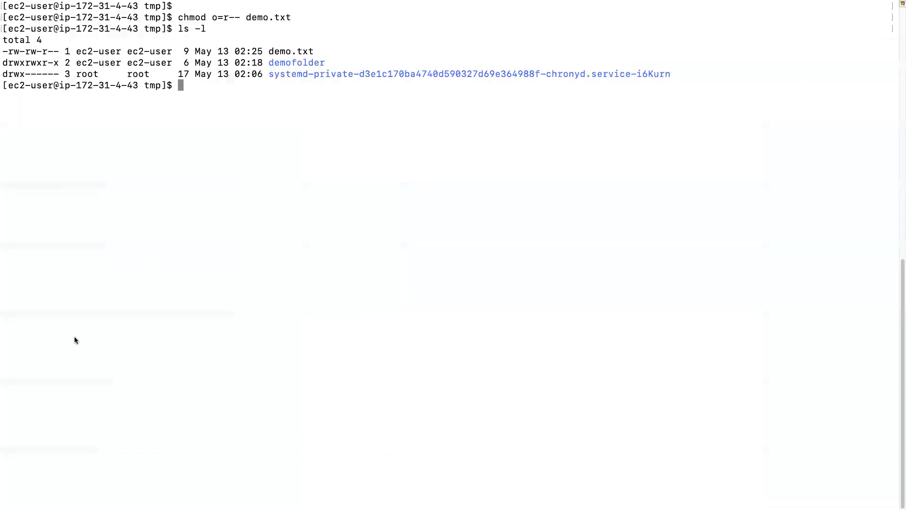
# Run chmod 777 demo.txt and check that ls -l shows -rwxrwxrwx
pyautogui.write('chmod')
pyautogui.write('7')
pyautogui.write('77 dem')
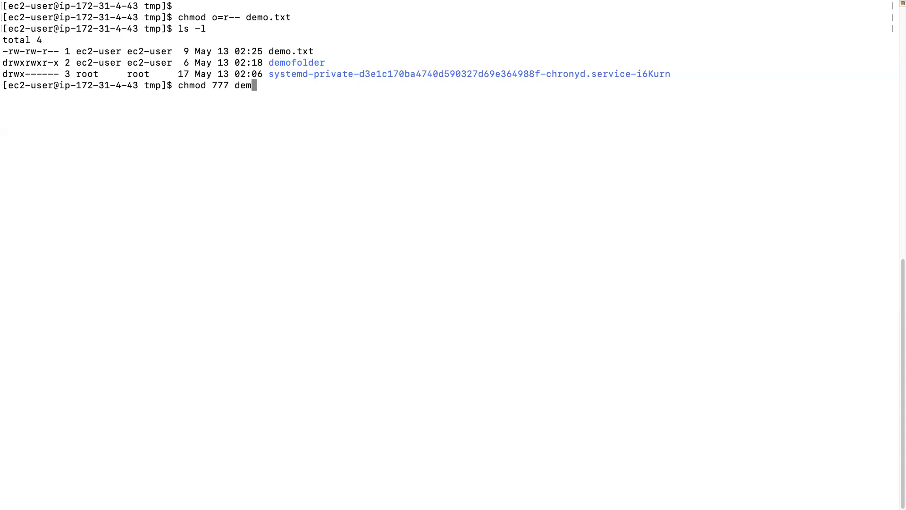
pyautogui.write('o.txt')
pyautogui.press('Return')
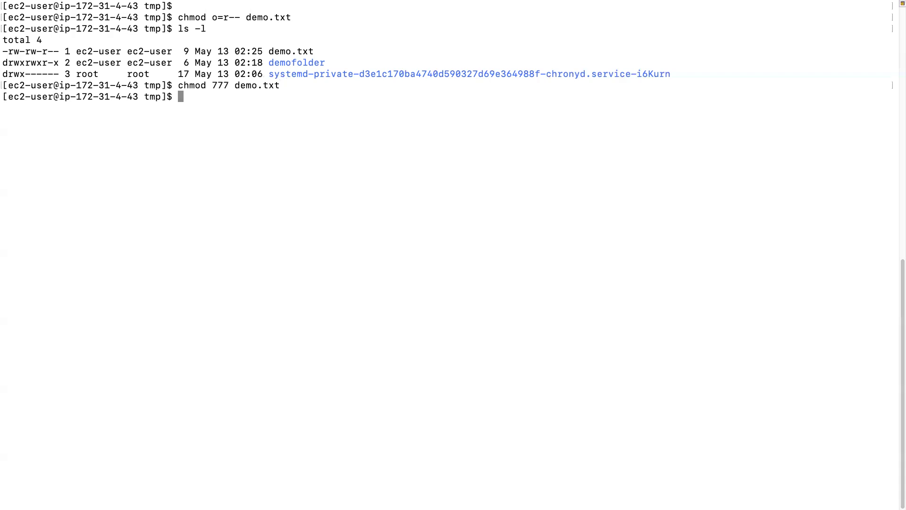
pyautogui.press('Up')
pyautogui.press('Up')
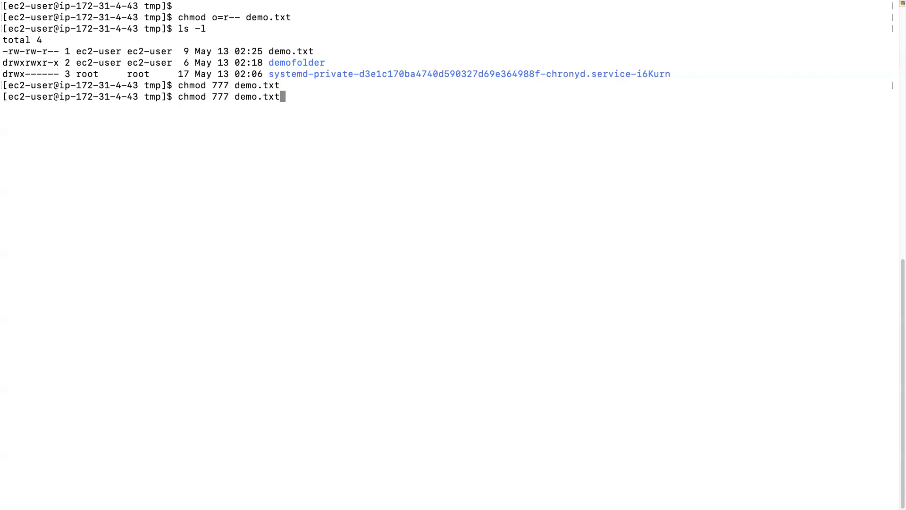
pyautogui.press('Return')
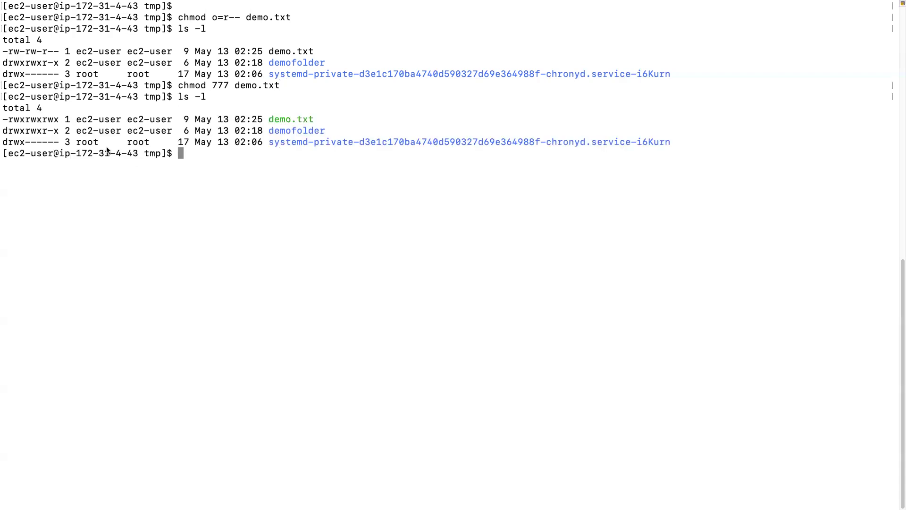
pyautogui.moveTo(15, 119); pyautogui.dragTo(59, 122)
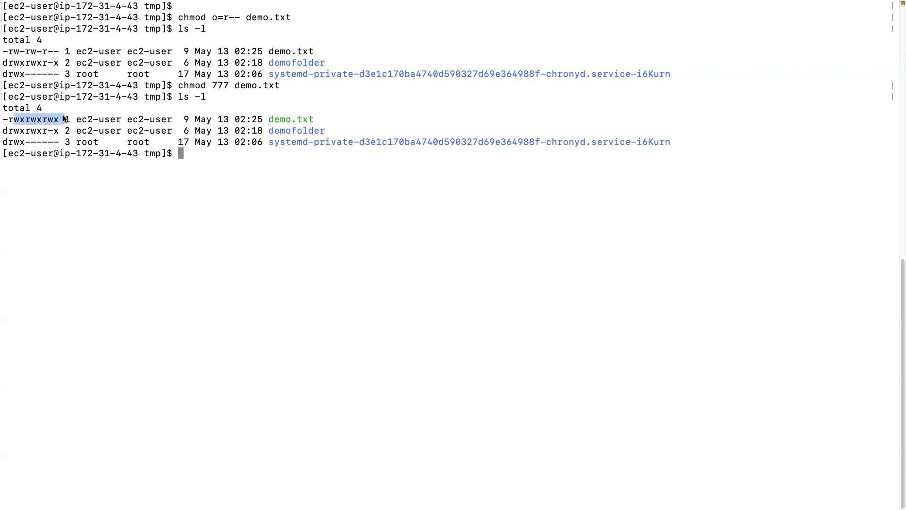
pyautogui.click(253, 236)
pyautogui.write('chmod')
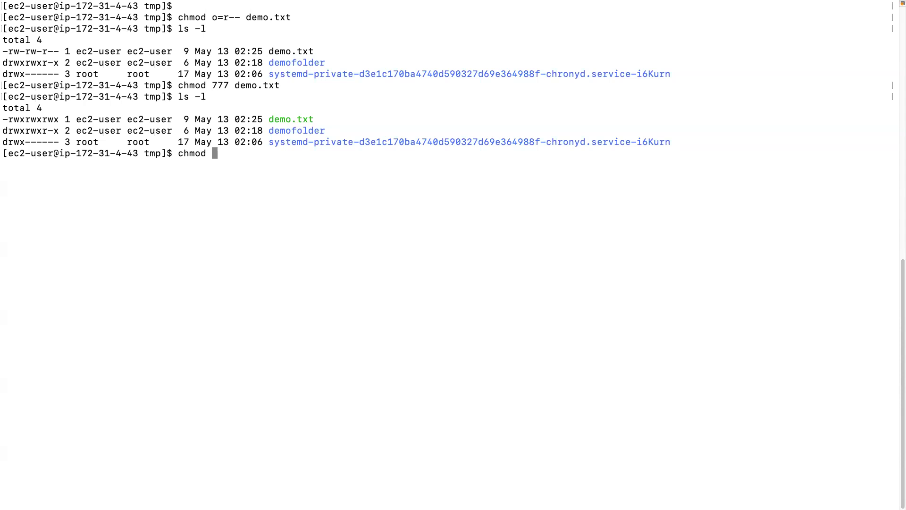
# Run chmod 644 demo.txt and verify the listing shows -rw-r--r--
pyautogui.write('4')
pyautogui.press('BackSpace')
pyautogui.write('5')
pyautogui.press('BackSpace')
pyautogui.write('644 demo.')
pyautogui.press('Tab')
pyautogui.press('Return')
pyautogui.press('Up')
pyautogui.press('Up')
pyautogui.press('Return')
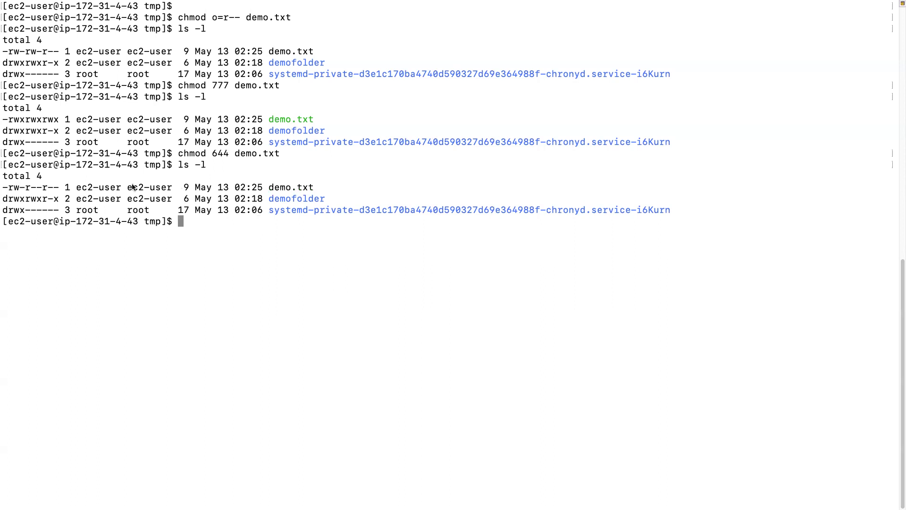
pyautogui.moveTo(14, 188); pyautogui.dragTo(48, 187)
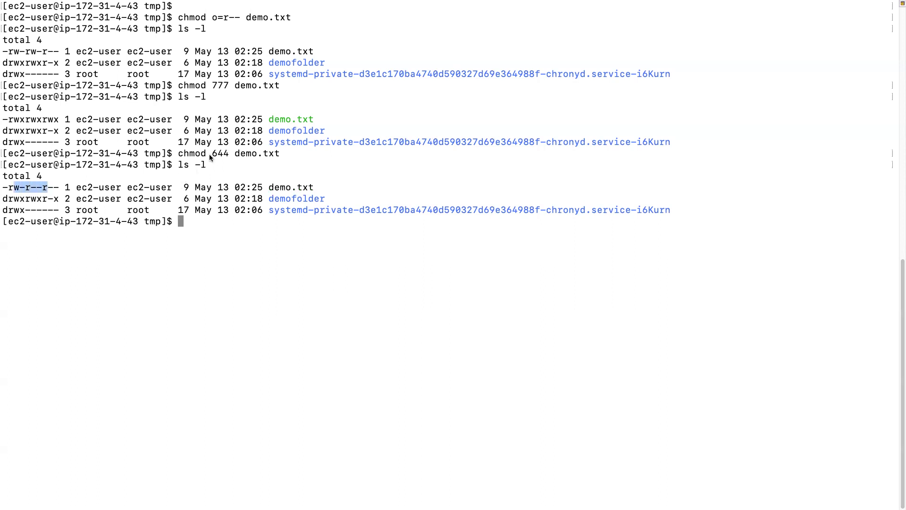
pyautogui.moveTo(209, 155); pyautogui.dragTo(218, 156)
pyautogui.click(228, 232)
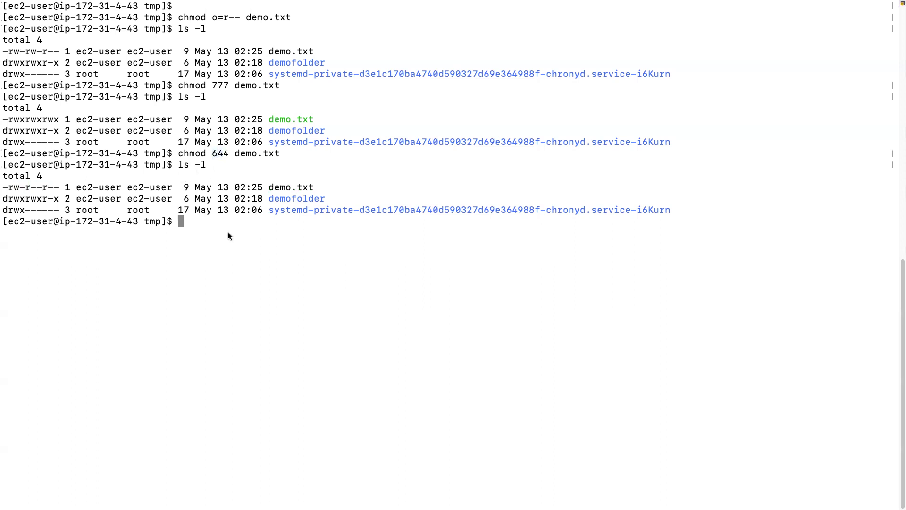
pyautogui.write('chmod')
# Run chmod 400 demo.txt and confirm the listing shows owner-read-only -r--------
pyautogui.write('400 demo.txt')
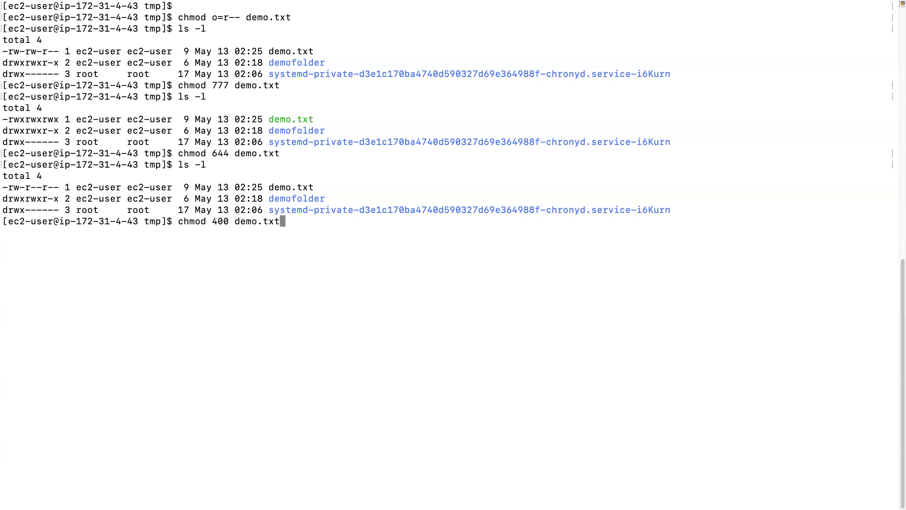
pyautogui.press('Return')
pyautogui.press('Up')
pyautogui.press('Up')
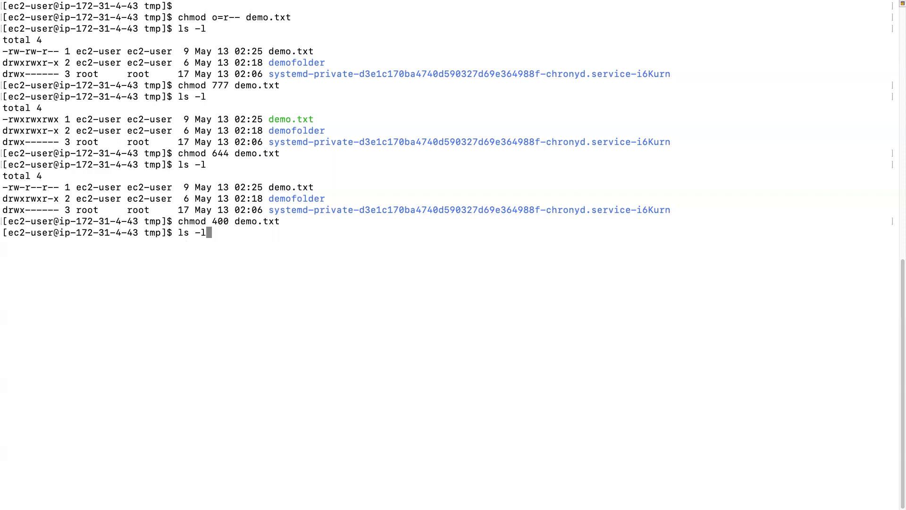
pyautogui.press('Return')
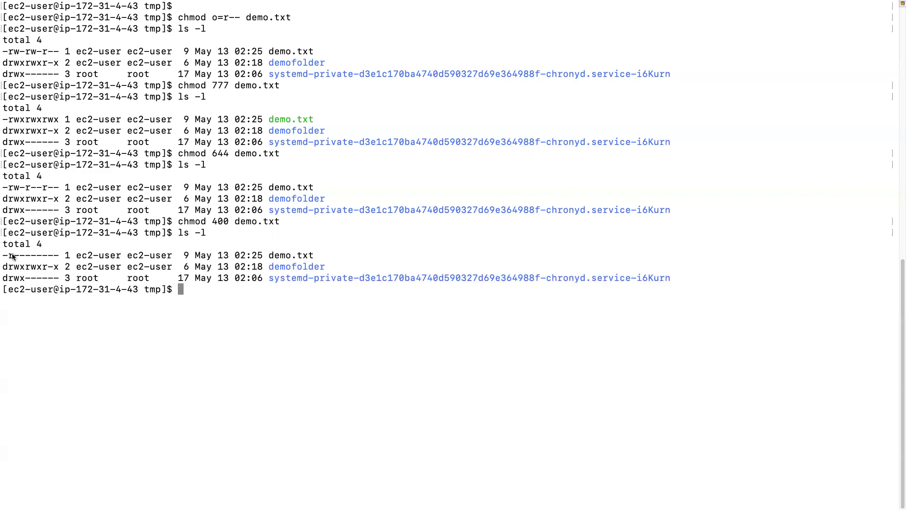
pyautogui.moveTo(8, 255); pyautogui.dragTo(61, 258)
pyautogui.moveTo(178, 221); pyautogui.dragTo(280, 221)
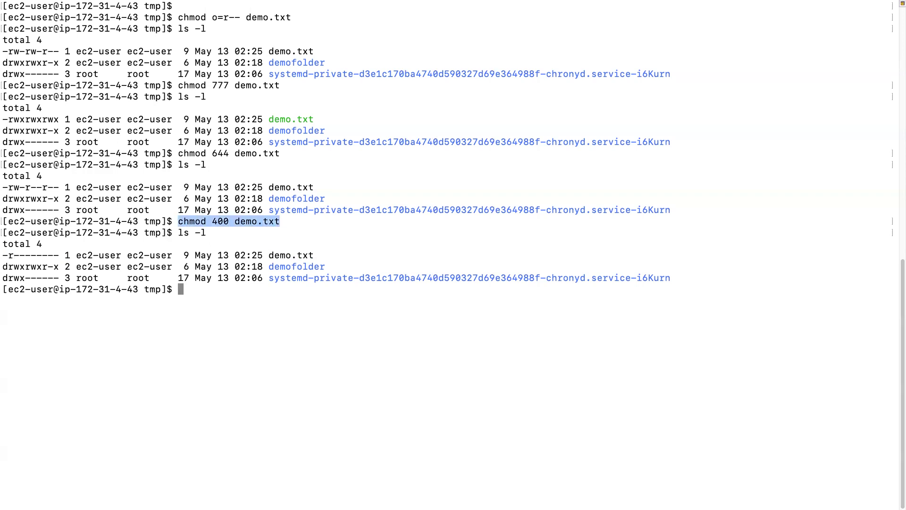
pyautogui.doubleClick(216, 221)
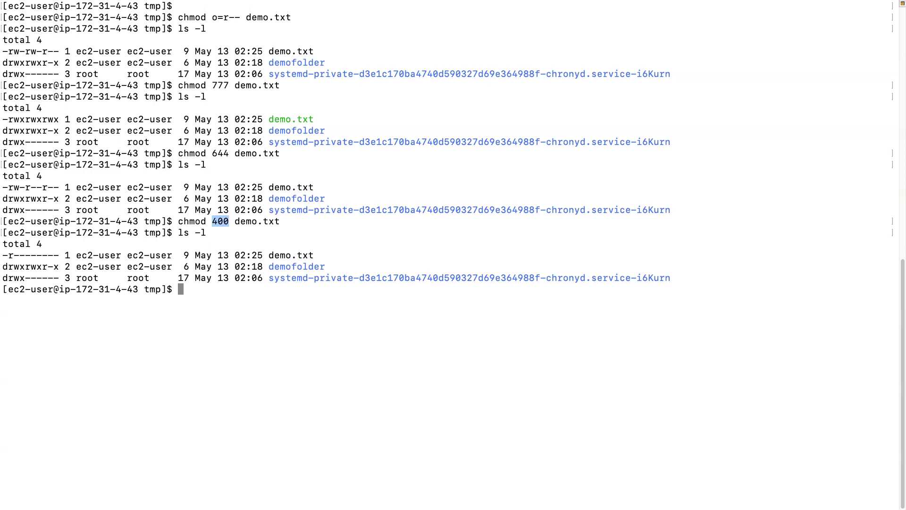
pyautogui.click(253, 382)
pyautogui.moveTo(132, 256); pyautogui.dragTo(166, 256)
pyautogui.click(222, 325)
# Run chmod 644 demo.txt and list the files to confirm -rw-r--r--
pyautogui.write('chmod ')
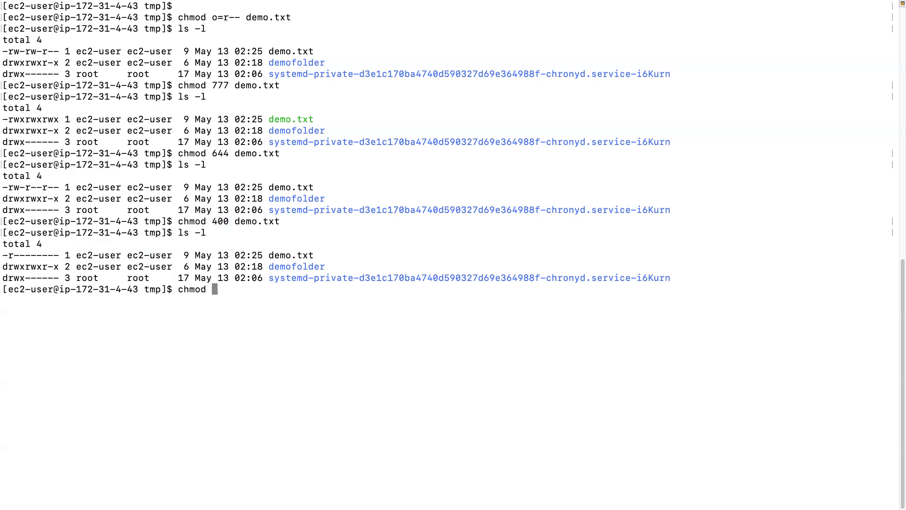
pyautogui.write('644 demo.txt')
pyautogui.press('Return')
pyautogui.write('ls -l')
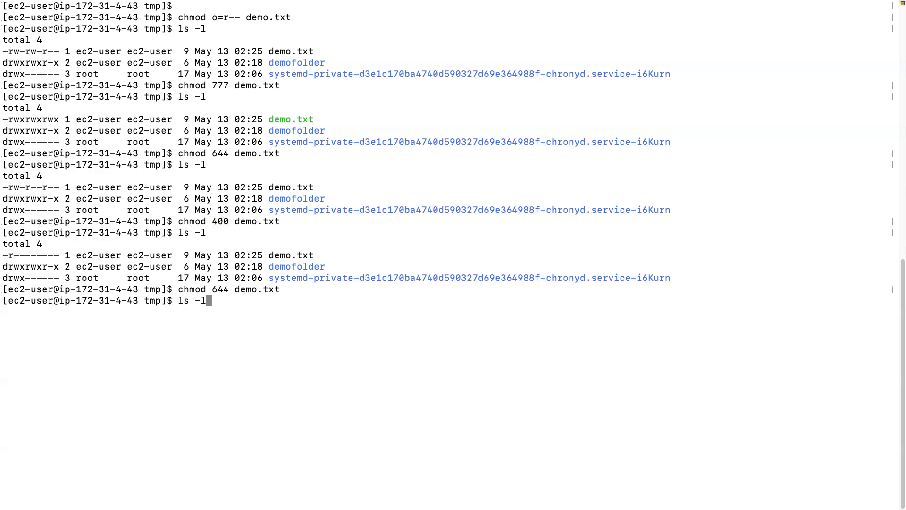
pyautogui.press('Return')
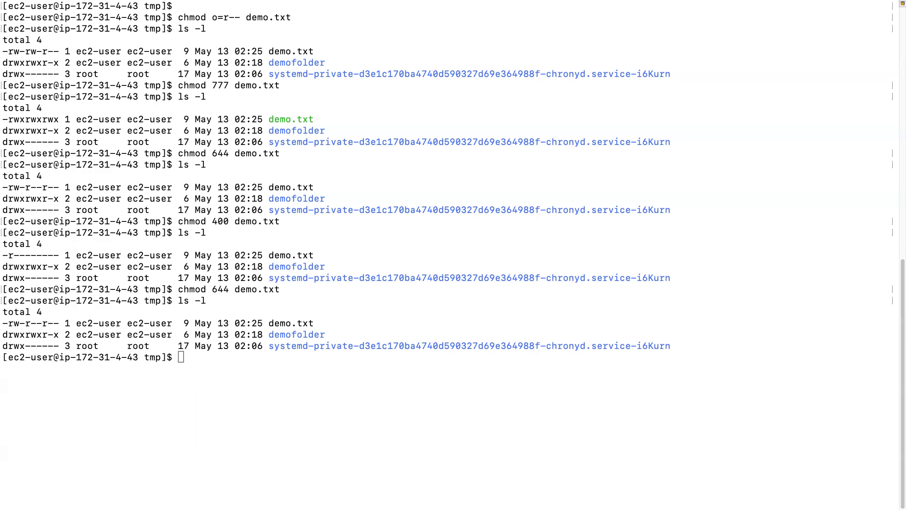
# Refocus Terminal, inspect demo.txt's owner in the listing, and start typing a chown command
pyautogui.click(302, 418)
pyautogui.press('super+Tab')
pyautogui.click(302, 423)
pyautogui.click(195, 419)
pyautogui.moveTo(78, 328); pyautogui.dragTo(151, 324)
pyautogui.click(194, 398)
pyautogui.write('chown')
pyautogui.write(' tom')
pyautogui.write('"')
# Give demo.txt to the second user and the adm group with sudo chown, and verify with ls -l
pyautogui.press('BackSpace')
pyautogui.write(':adm demo.txt')
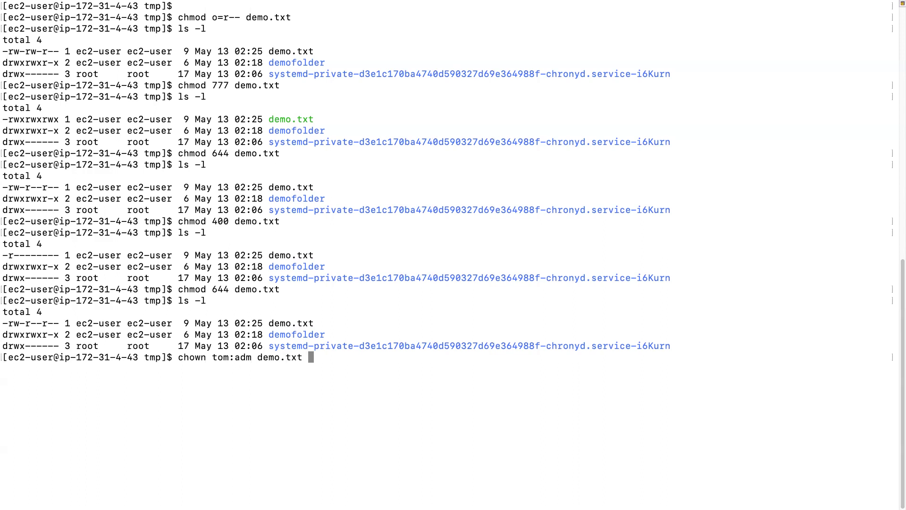
pyautogui.press('Return')
pyautogui.press('Up')
pyautogui.press('Left')
pyautogui.press('Left')
pyautogui.press('Left')
pyautogui.press('Left')
pyautogui.press('Left')
pyautogui.press('Left')
pyautogui.press('Left')
pyautogui.press('Left')
pyautogui.press('Left')
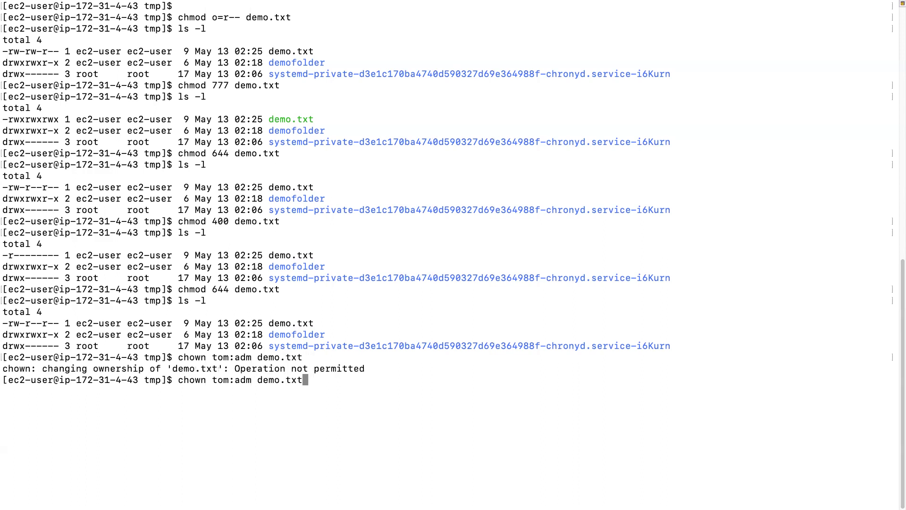
pyautogui.press('Left')
pyautogui.press('Left')
pyautogui.press('Left')
pyautogui.press('Left')
pyautogui.press('Left')
pyautogui.press('Left')
pyautogui.press('Left')
pyautogui.press('Left')
pyautogui.press('Left')
pyautogui.press('Left')
pyautogui.press('Left')
pyautogui.press('Left')
pyautogui.press('Left')
pyautogui.press('Left')
pyautogui.write('sudo')
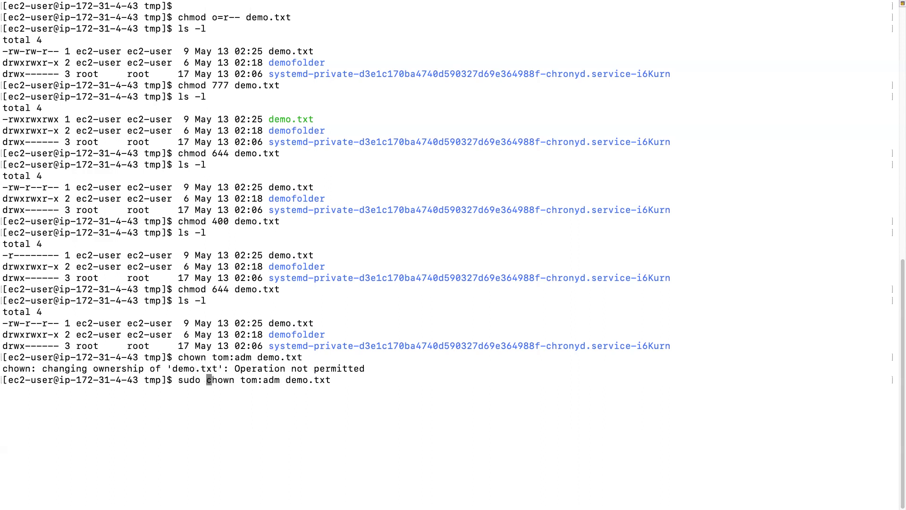
pyautogui.press('Return')
pyautogui.press('Up')
pyautogui.press('Up')
pyautogui.press('Return')
pyautogui.press('Up')
pyautogui.press('Up')
pyautogui.press('Up')
pyautogui.press('Up')
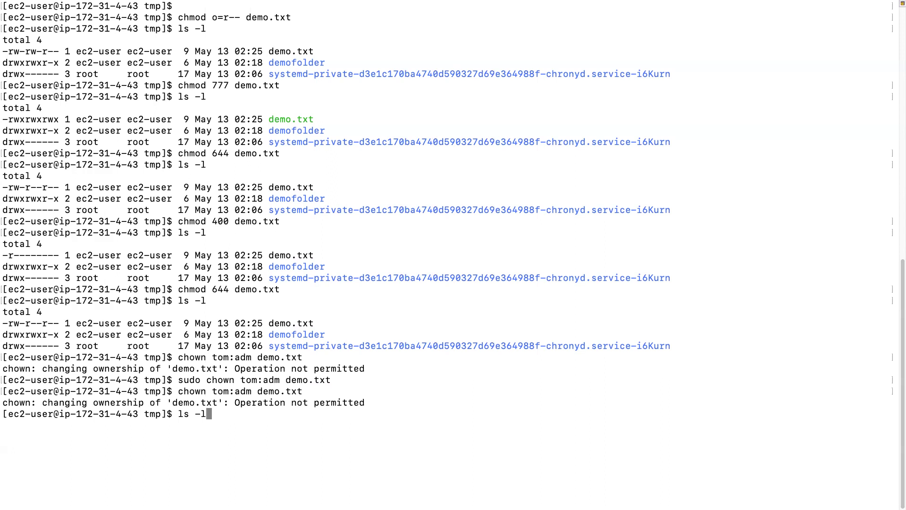
pyautogui.press('Return')
pyautogui.moveTo(72, 435); pyautogui.dragTo(140, 437)
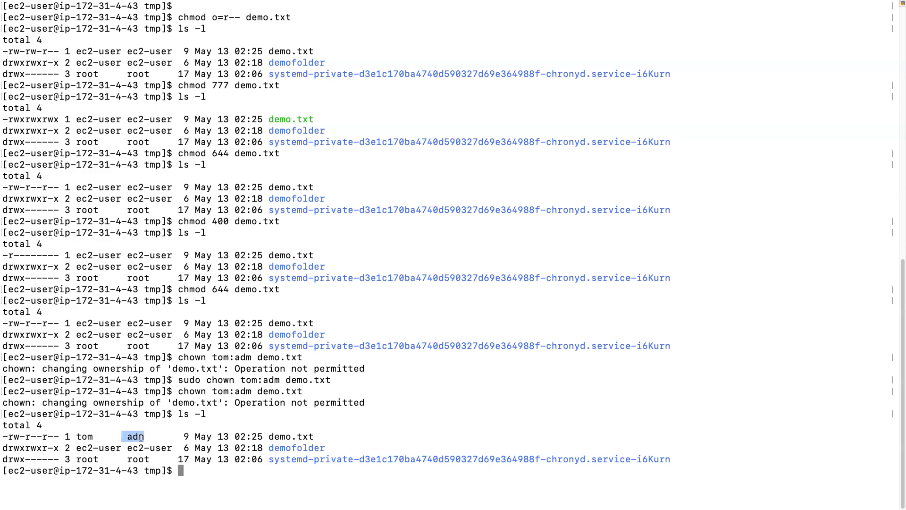
# Return demo.txt's ownership to ec2-user, confirm with ls -l, and clear the screen
pyautogui.write('sudo chown ec2-user')
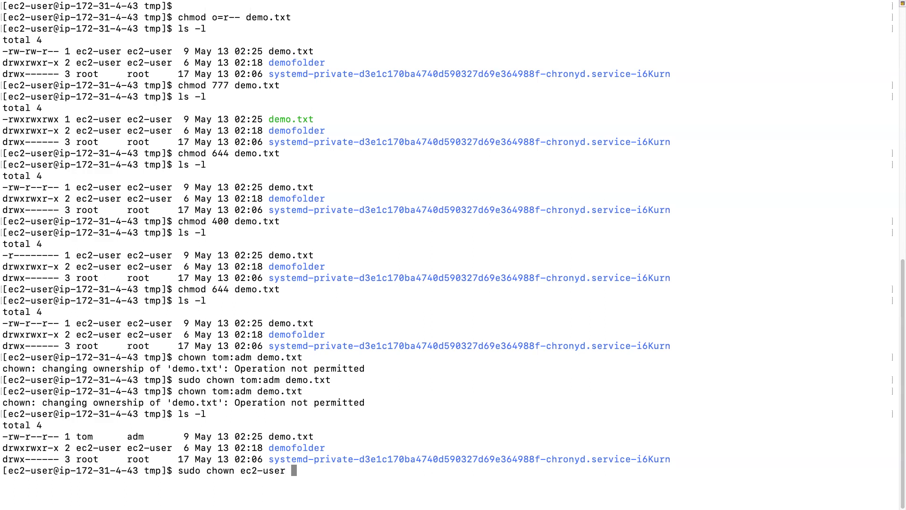
pyautogui.write(' demo.txt')
pyautogui.press('Return')
pyautogui.press('Up')
pyautogui.press('Up')
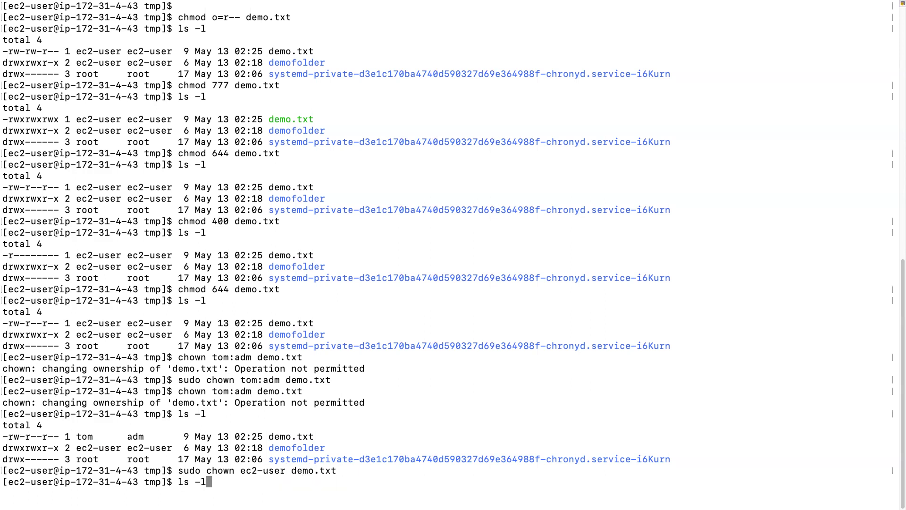
pyautogui.press('Return')
pyautogui.write('clear')
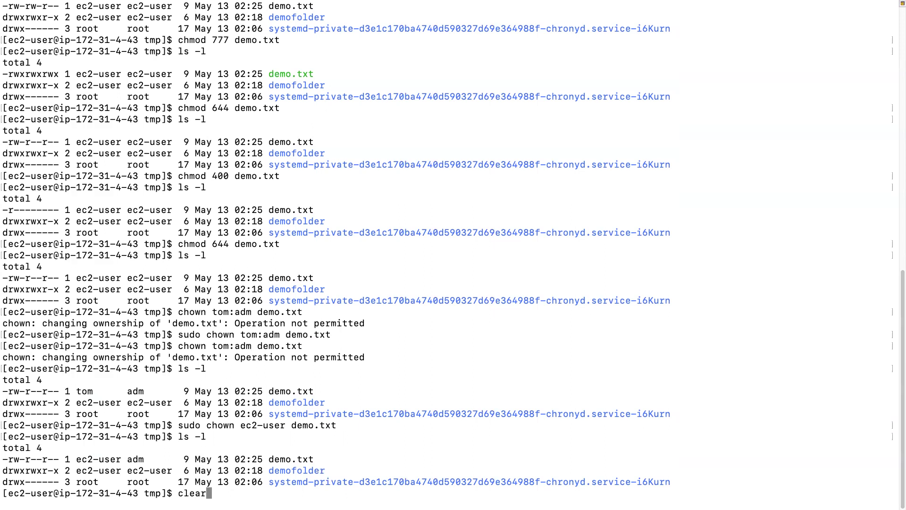
pyautogui.press('Return')
# List the files with ls -l and point out demo.txt's current owner
pyautogui.write('ls -l')
pyautogui.press('Return')
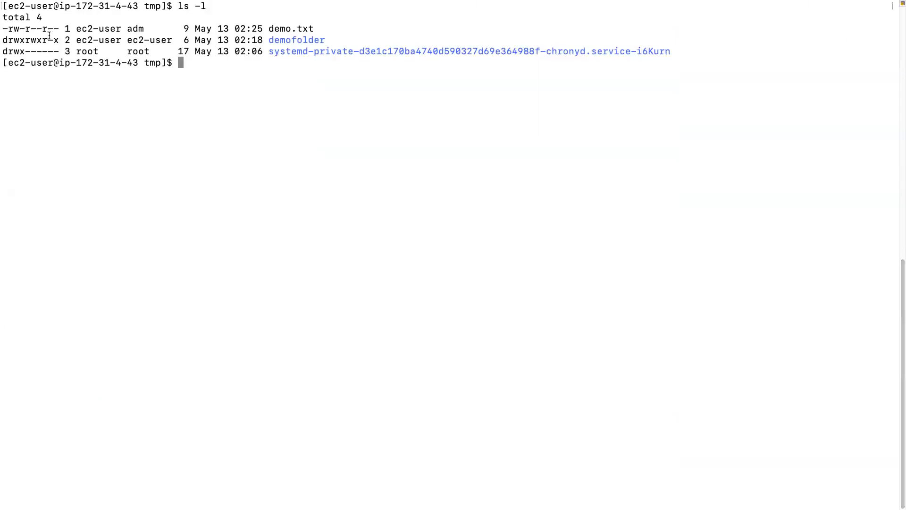
pyautogui.moveTo(76, 29); pyautogui.dragTo(161, 75)
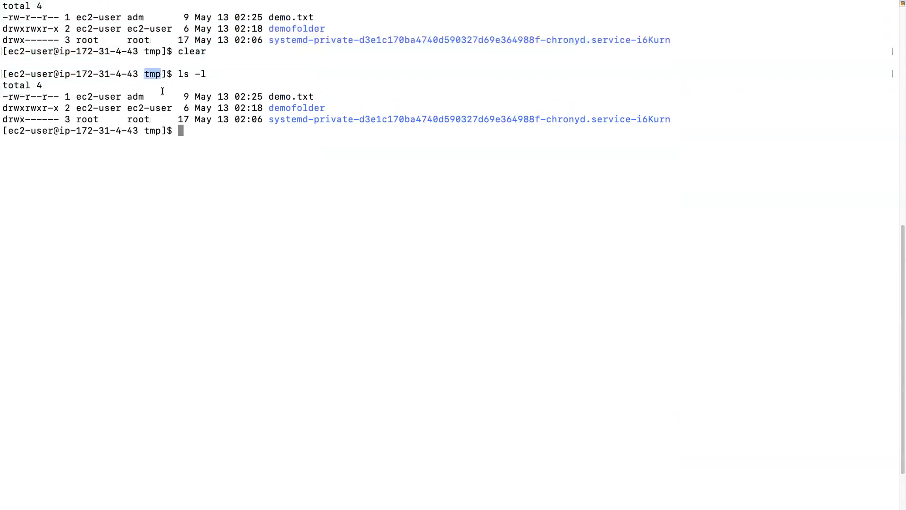
pyautogui.scroll(-3, 163, 91)
pyautogui.moveTo(82, 29); pyautogui.dragTo(115, 29)
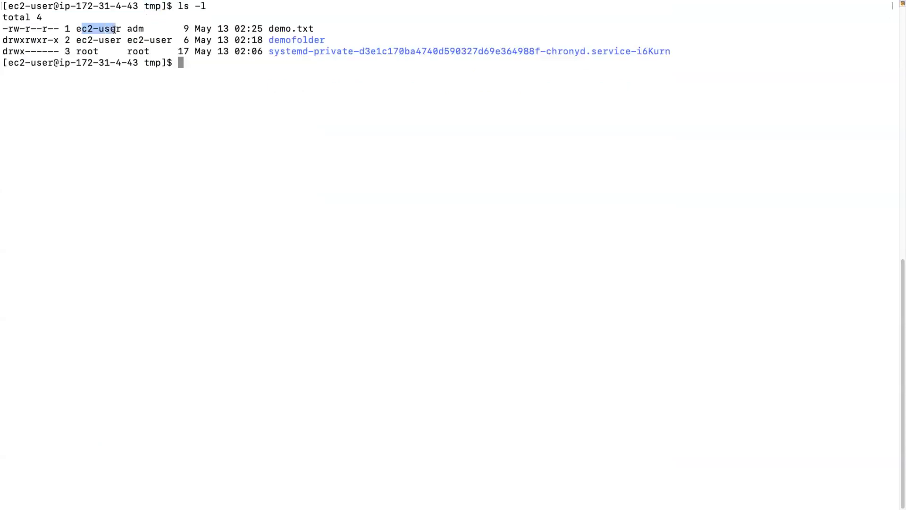
pyautogui.click(65, 118)
# Change demo.txt's group to devops with sudo chgrp, verify it, then show the history
pyautogui.write('sudo')
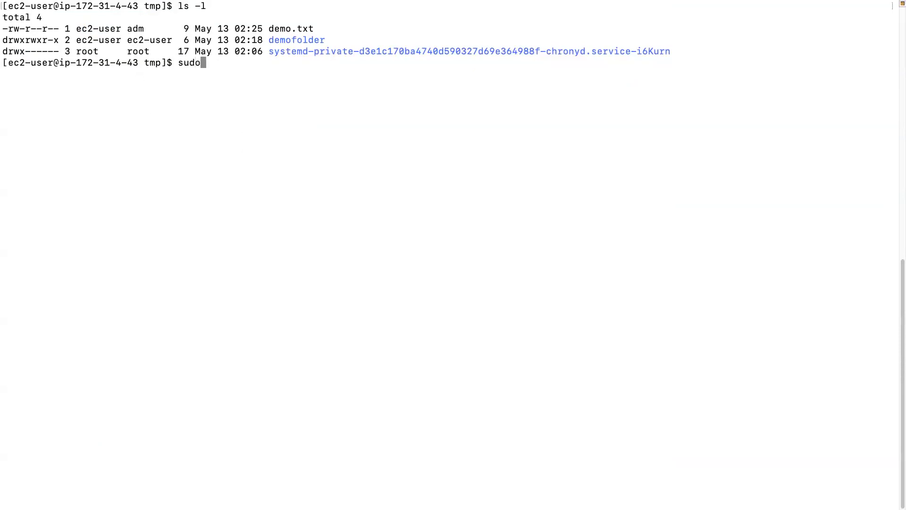
pyautogui.write(' chm')
pyautogui.press('BackSpace')
pyautogui.write('grp devop')
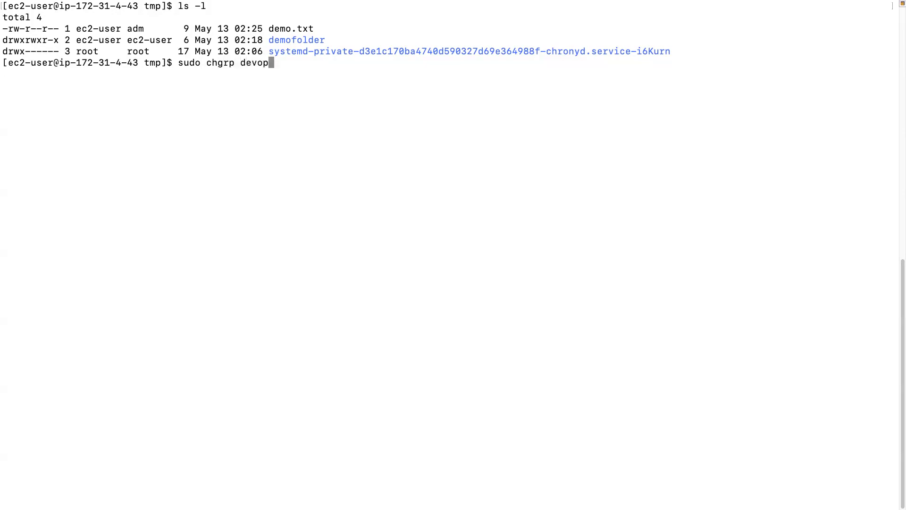
pyautogui.write('s demo.xttx')
pyautogui.press('BackSpace')
pyautogui.press('BackSpace')
pyautogui.press('BackSpace')
pyautogui.press('BackSpace')
pyautogui.write('txt')
pyautogui.press('Return')
pyautogui.press('Up')
pyautogui.press('Up')
pyautogui.press('Return')
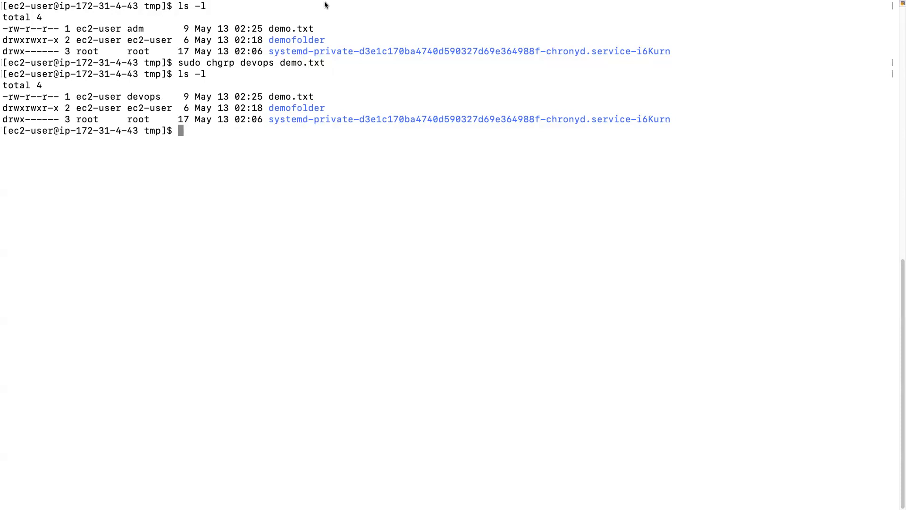
pyautogui.moveTo(122, 97); pyautogui.dragTo(161, 96)
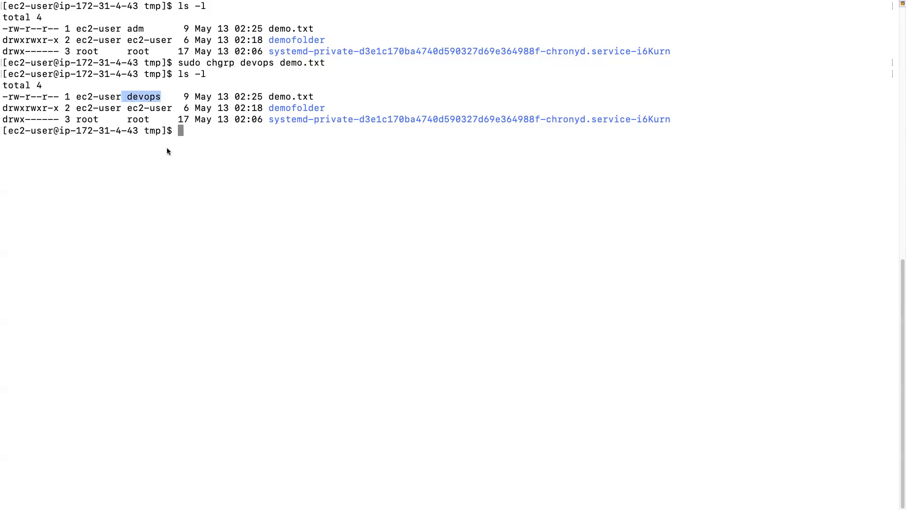
pyautogui.write('history')
pyautogui.press('Return')
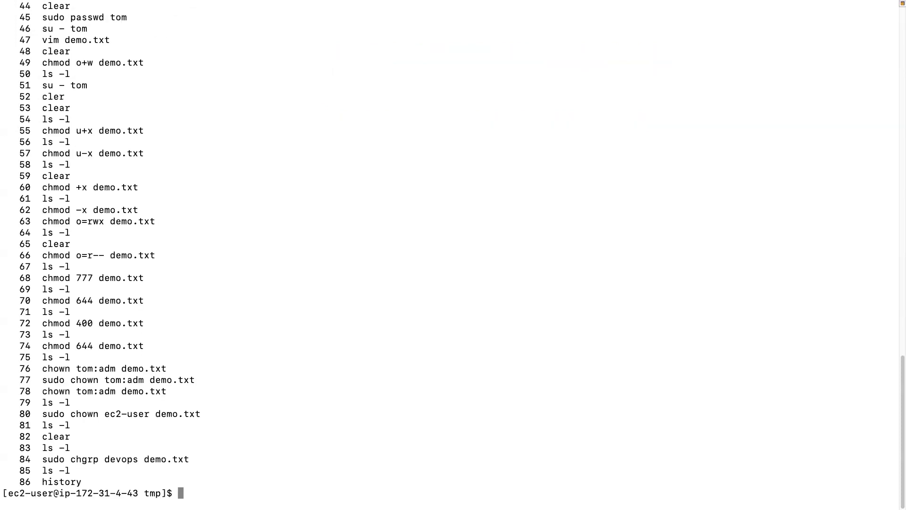
pyautogui.moveTo(77, 383); pyautogui.dragTo(105, 383)
pyautogui.click(117, 413)
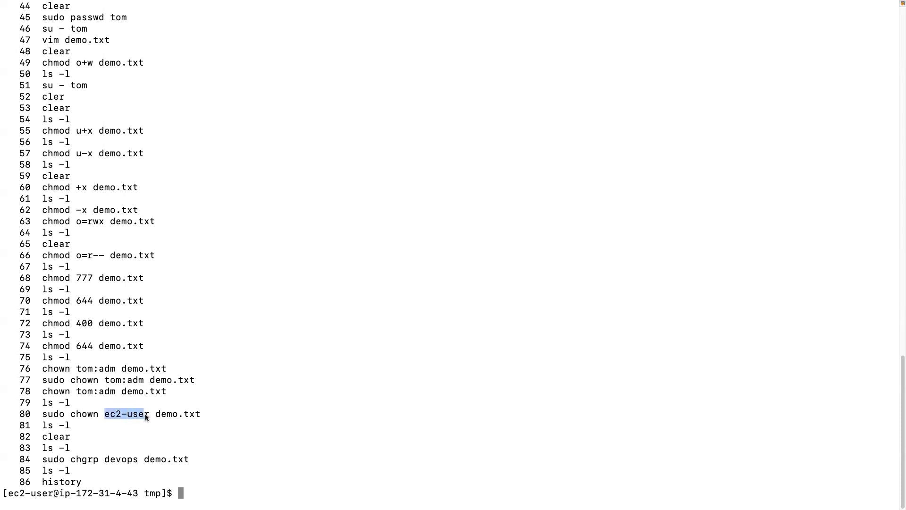
pyautogui.moveTo(75, 460); pyautogui.dragTo(139, 460)
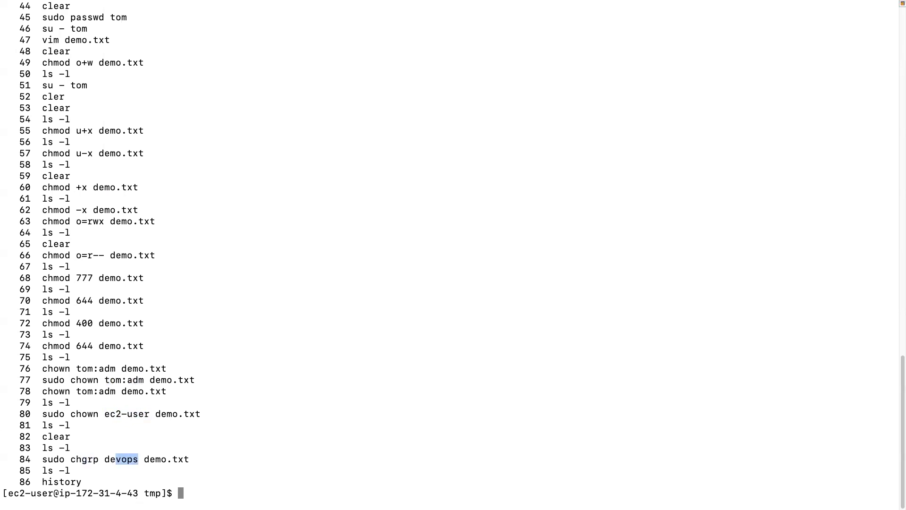
pyautogui.click(295, 313)
# Clear the screen and rerun history, scrolling through the entries up to 88
pyautogui.write('clear')
pyautogui.press('Return')
pyautogui.write('history')
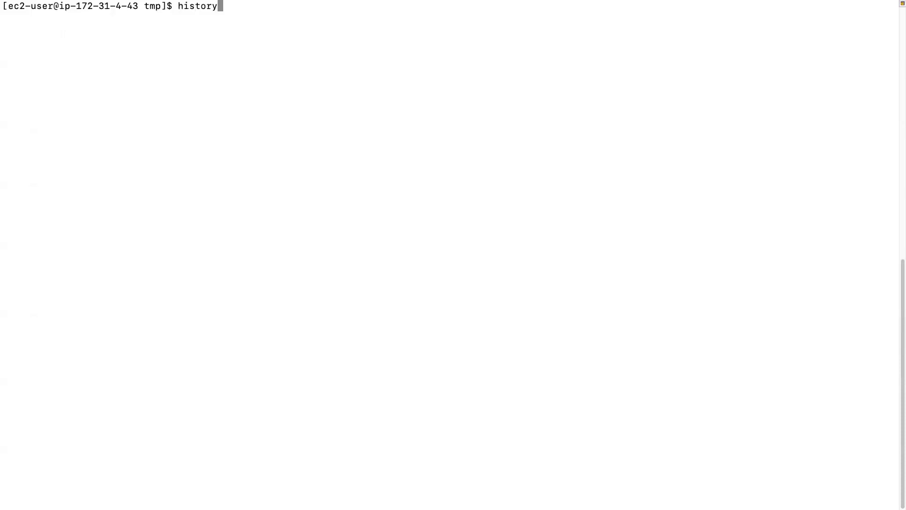
pyautogui.press('Return')
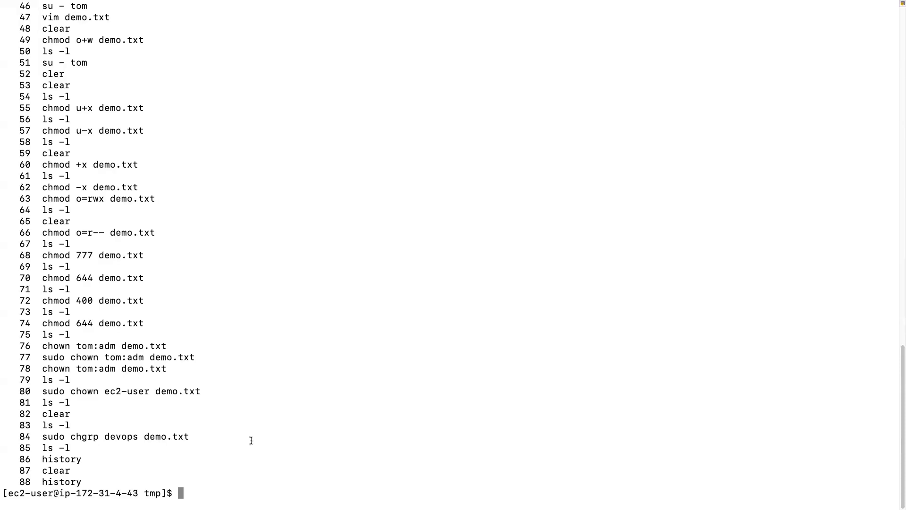
pyautogui.scroll(4, 71, 118)
pyautogui.scroll(-4, 62, 189)
# Run history | grep sudo to show only the sudo commands
pyautogui.press('Up')
pyautogui.write('|')
pyautogui.write('grep')
pyautogui.write('sudo')
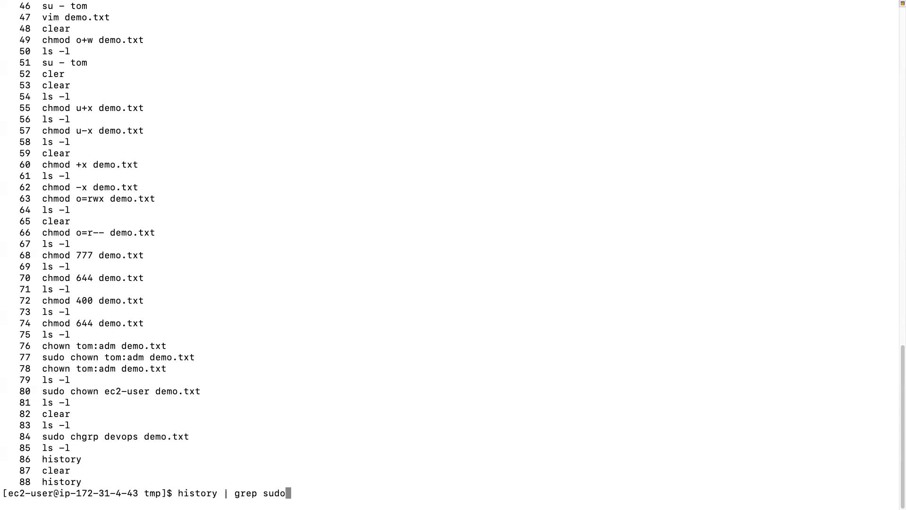
pyautogui.press('Return')
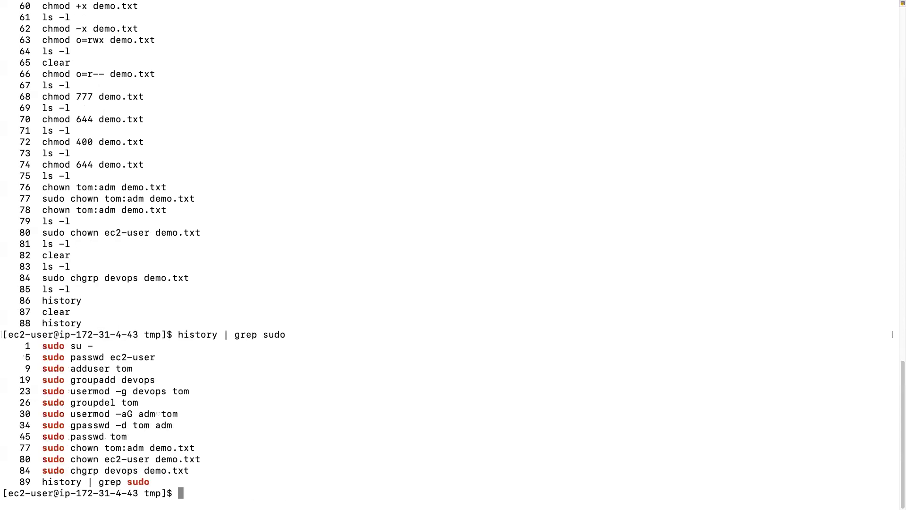
# Review the sudo-filtered results, then recall the command and add > log.txt
pyautogui.moveTo(44, 346); pyautogui.dragTo(192, 476)
pyautogui.click(221, 336)
pyautogui.moveTo(223, 336); pyautogui.dragTo(263, 338)
pyautogui.click(251, 414)
pyautogui.moveTo(43, 380); pyautogui.dragTo(53, 380)
pyautogui.moveTo(47, 436); pyautogui.dragTo(59, 436)
pyautogui.click(324, 459)
pyautogui.press('Up')
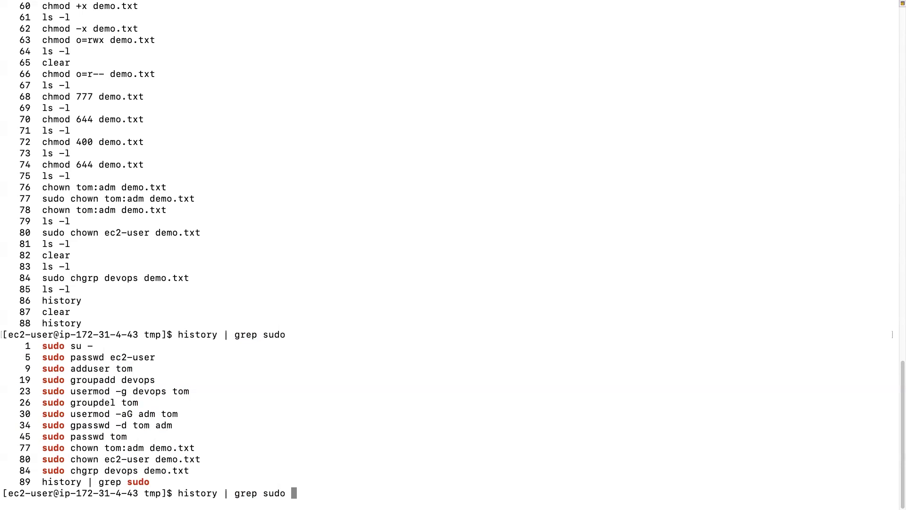
pyautogui.write('> log.txt')
# Save the sudo history entries to log.txt and display them with cat log.txt
pyautogui.press('Return')
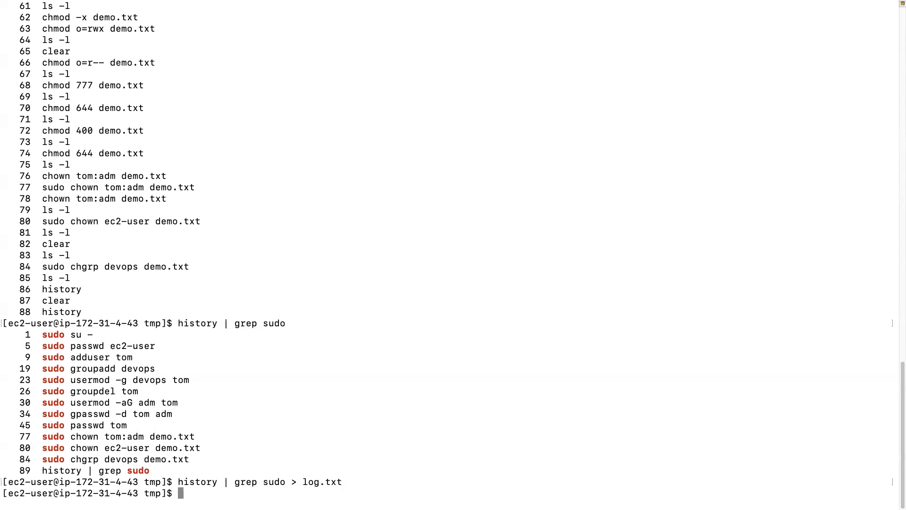
pyautogui.write('cat log')
pyautogui.press('Tab')
pyautogui.press('Return')
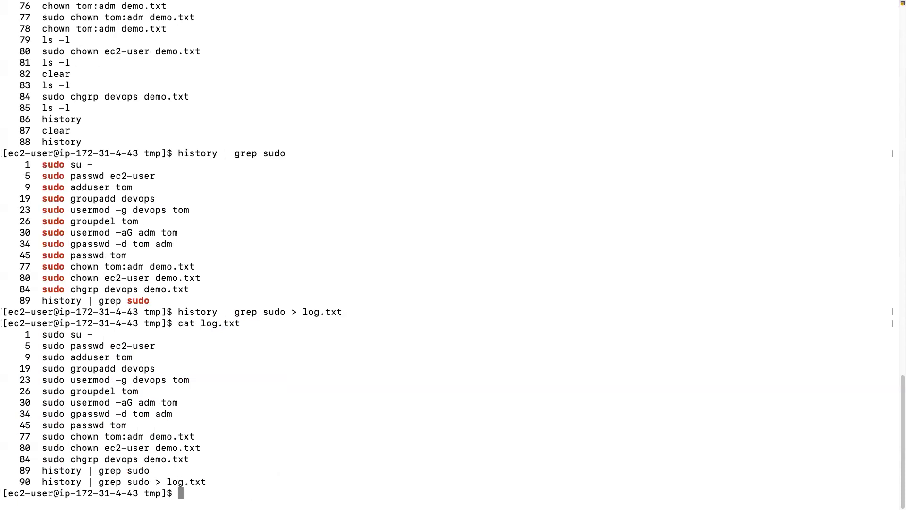
pyautogui.moveTo(53, 164); pyautogui.dragTo(171, 299)
pyautogui.moveTo(42, 335); pyautogui.dragTo(195, 477)
pyautogui.click(316, 470)
# Overwrite log.txt with history | grep user > log.txt
pyautogui.press('Up')
pyautogui.press('Up')
pyautogui.press('Left')
pyautogui.press('Left')
pyautogui.press('Left')
pyautogui.press('Left')
pyautogui.press('Left')
pyautogui.press('Left')
pyautogui.press('Left')
pyautogui.press('Left')
pyautogui.press('Left')
pyautogui.press('Left')
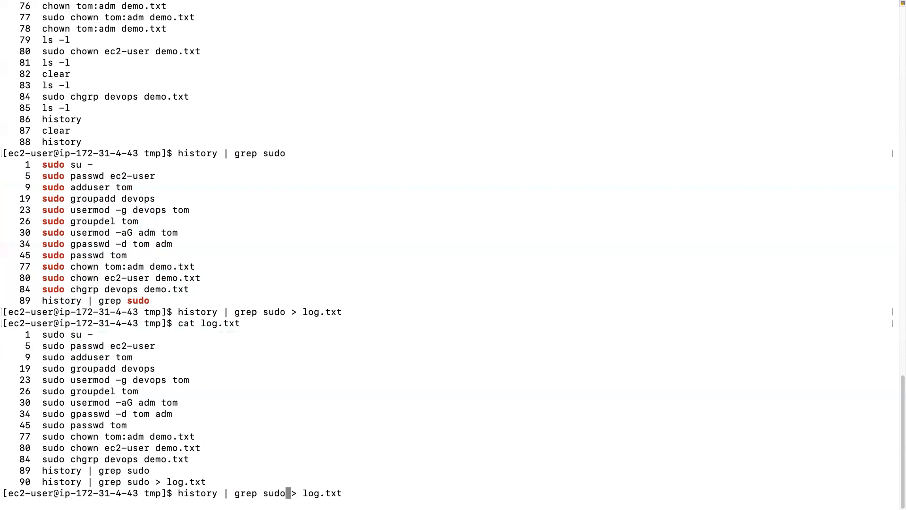
pyautogui.press('BackSpace')
pyautogui.press('BackSpace')
pyautogui.press('BackSpace')
pyautogui.press('BackSpace')
pyautogui.write('user')
pyautogui.press('Return')
pyautogui.press('Up')
pyautogui.press('Up')
# Display log.txt and pick out its user and adduser entries
pyautogui.press('Return')
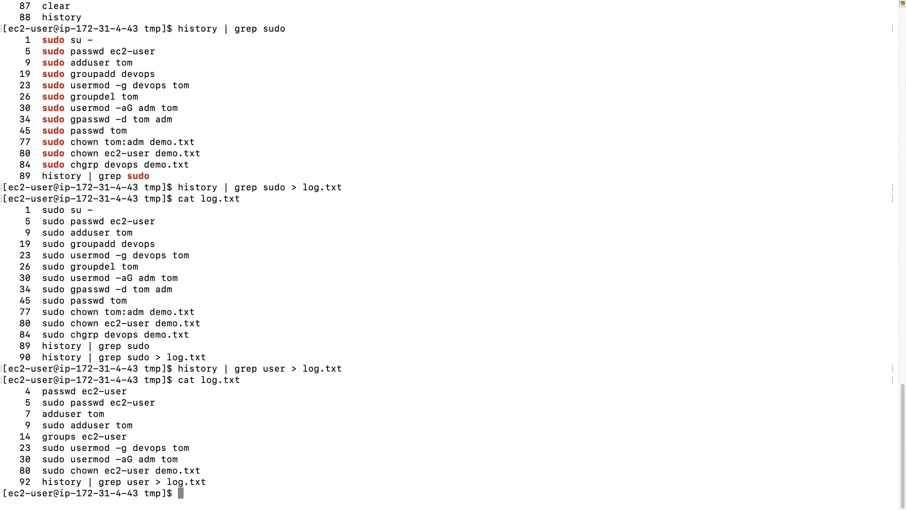
pyautogui.moveTo(53, 393); pyautogui.dragTo(108, 393)
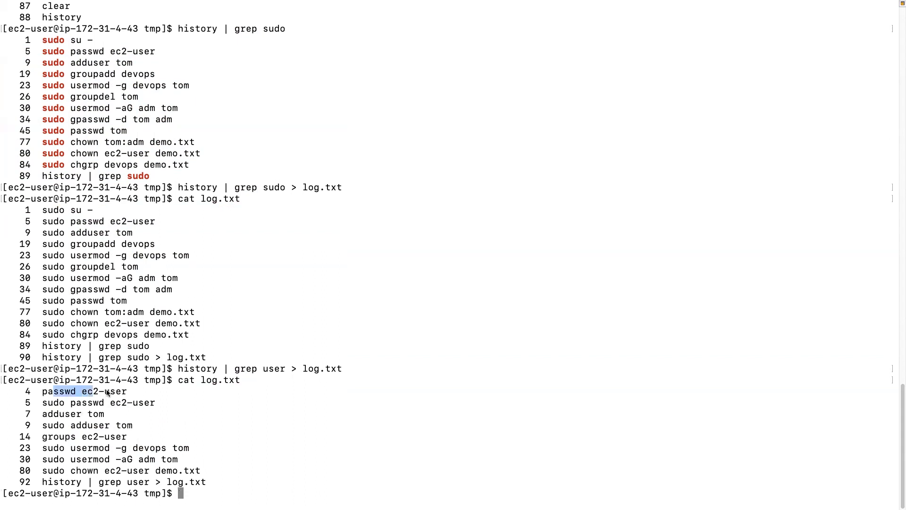
pyautogui.doubleClick(108, 393)
pyautogui.doubleClick(140, 402)
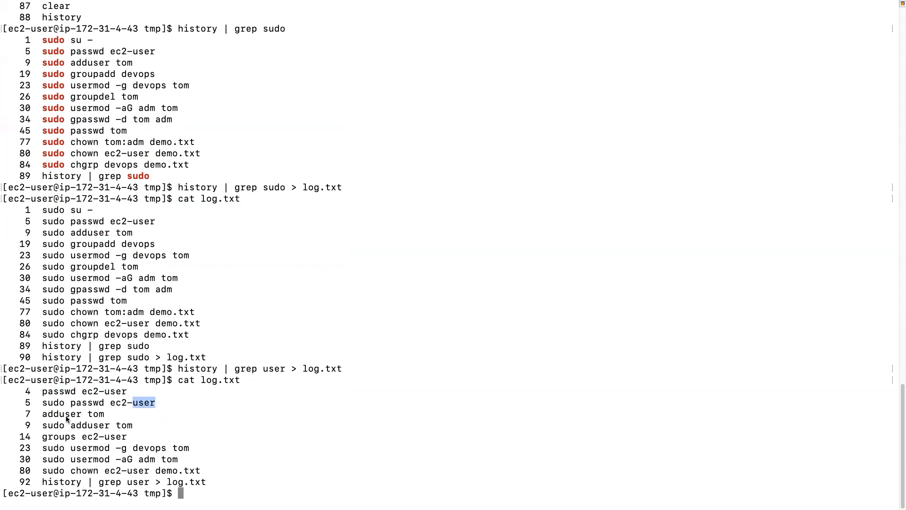
pyautogui.doubleClick(66, 414)
pyautogui.doubleClick(104, 426)
pyautogui.moveTo(52, 394); pyautogui.dragTo(205, 481)
# Compare against the earlier sudo output, pointing out the single > that overwrote it
pyautogui.moveTo(65, 209); pyautogui.dragTo(352, 371)
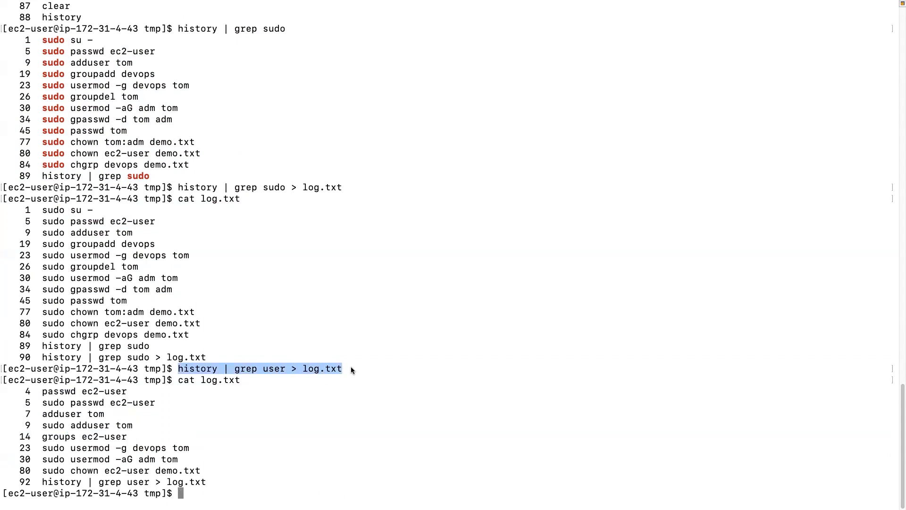
pyautogui.moveTo(290, 371); pyautogui.dragTo(296, 372)
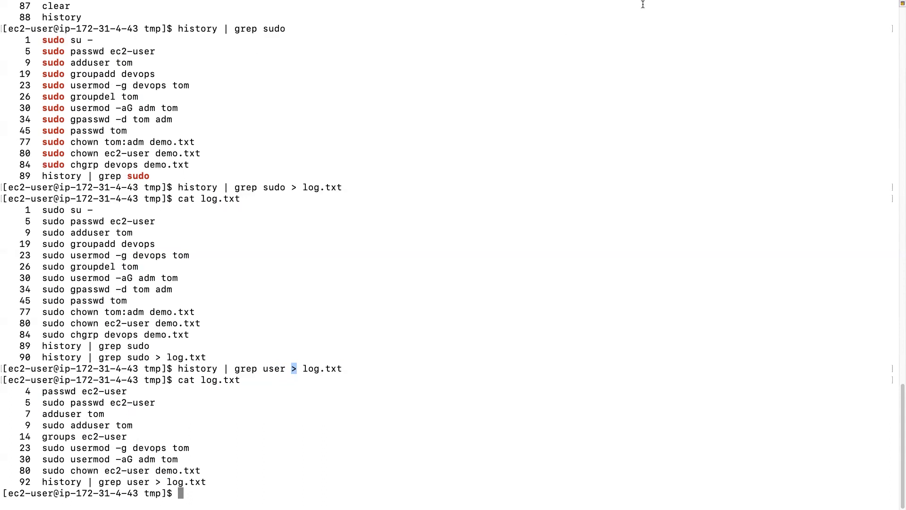
pyautogui.moveTo(53, 210); pyautogui.dragTo(209, 330)
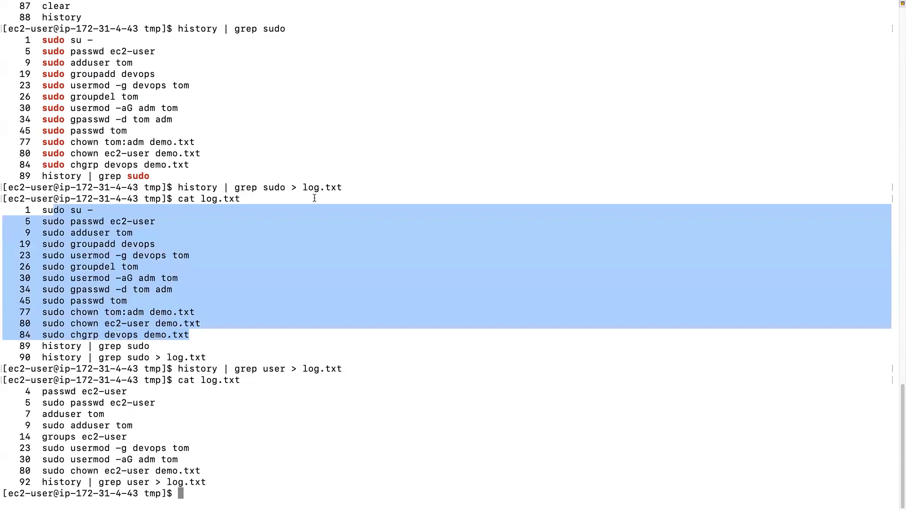
pyautogui.moveTo(264, 369); pyautogui.dragTo(345, 369)
pyautogui.click(294, 371)
pyautogui.doubleClick(294, 369)
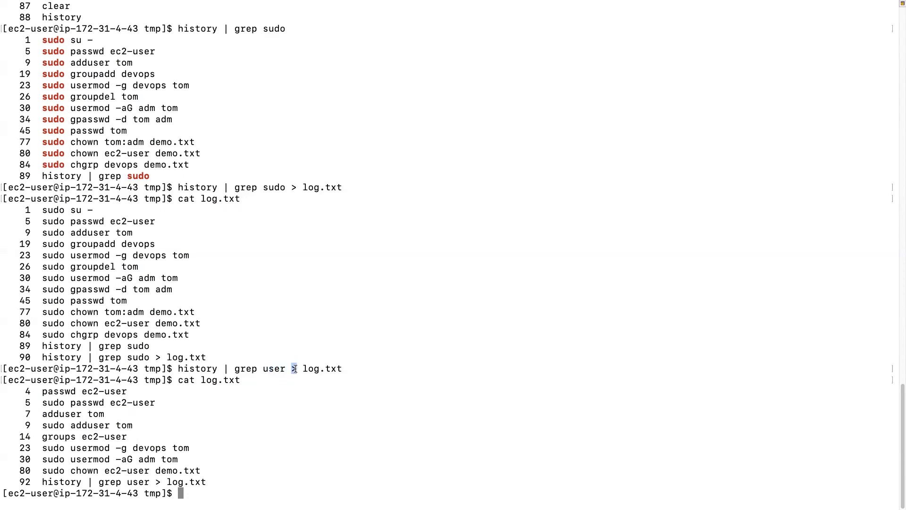
pyautogui.click(282, 457)
# Append the sudo history entries to log.txt with >> and show the user and sudo lines together
pyautogui.press('Up')
pyautogui.press('Up')
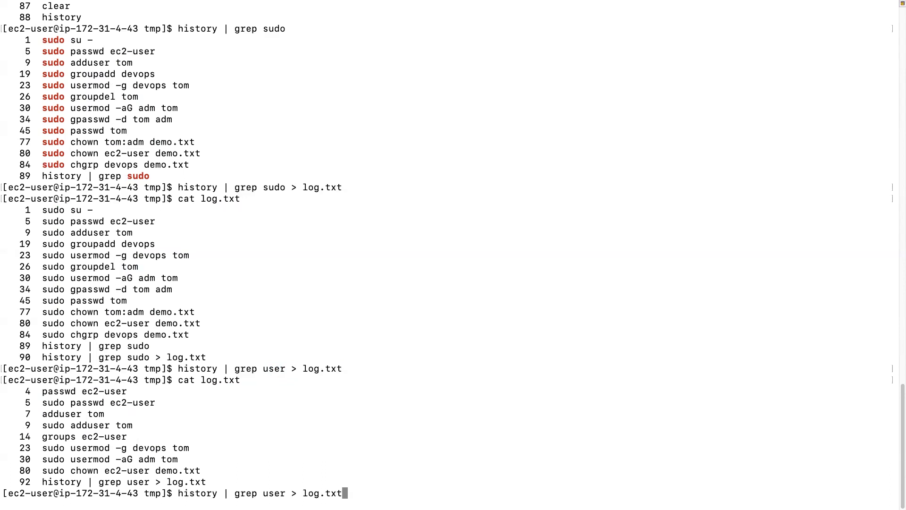
pyautogui.press('Left')
pyautogui.press('Left')
pyautogui.press('Left')
pyautogui.press('Left')
pyautogui.press('Left')
pyautogui.press('Left')
pyautogui.press('Left')
pyautogui.press('Left')
pyautogui.press('Left')
pyautogui.press('Left')
pyautogui.press('BackSpace')
pyautogui.press('BackSpace')
pyautogui.press('BackSpace')
pyautogui.press('BackSpace')
pyautogui.write('sudo')
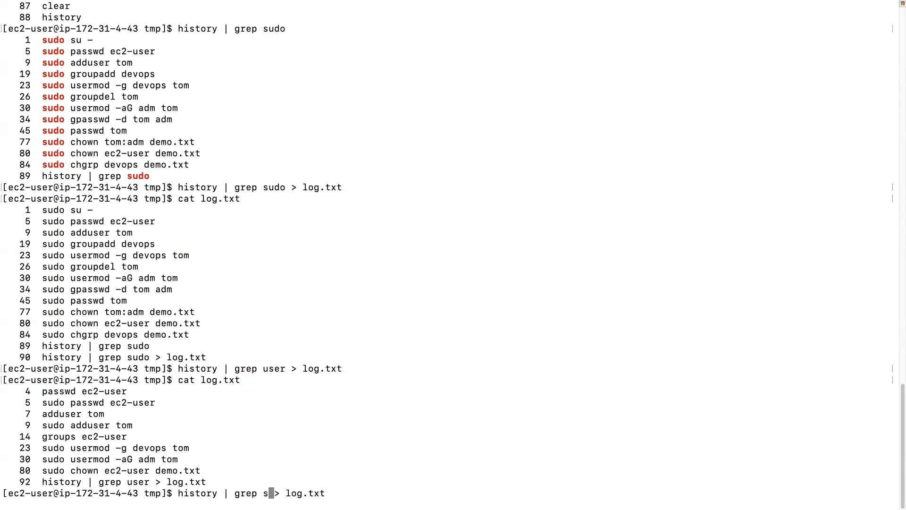
pyautogui.press('Right')
pyautogui.press('Right')
pyautogui.write('>')
pyautogui.press('Return')
pyautogui.press('Return')
pyautogui.press('Up')
pyautogui.press('Up')
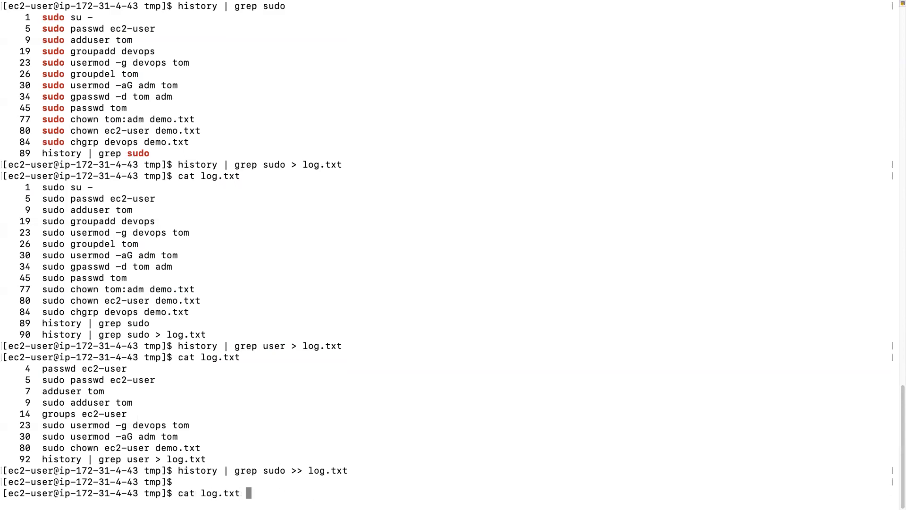
pyautogui.press('Return')
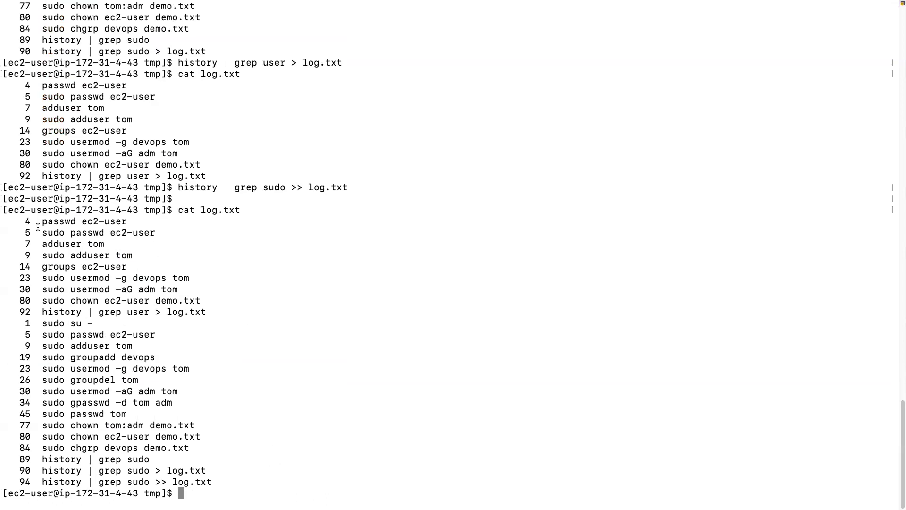
pyautogui.moveTo(43, 220); pyautogui.dragTo(170, 326)
pyautogui.moveTo(47, 334); pyautogui.dragTo(212, 482)
# Return to the terminal and clear the screen
pyautogui.press('super+Tab')
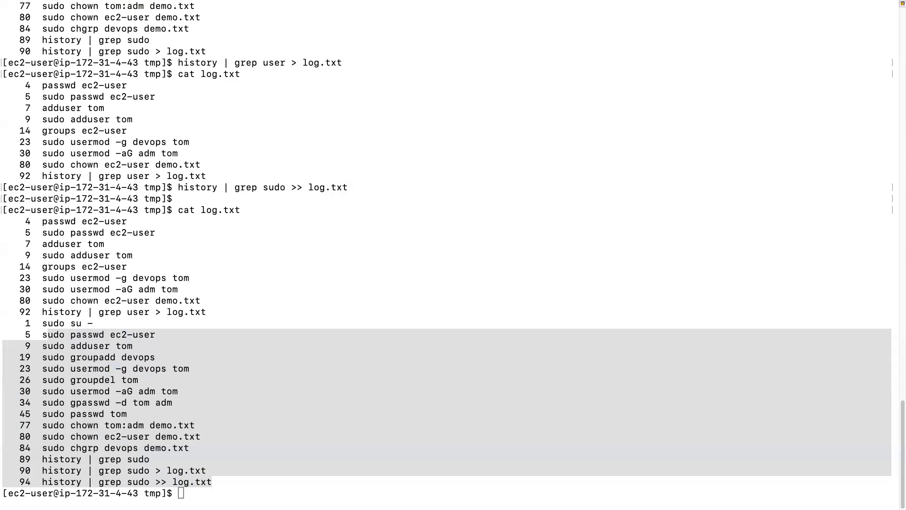
pyautogui.click(315, 312)
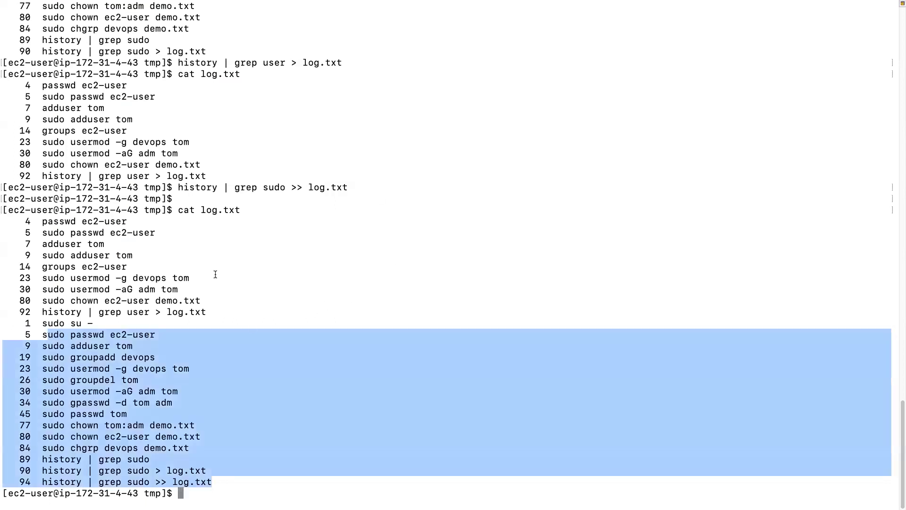
pyautogui.click(214, 274)
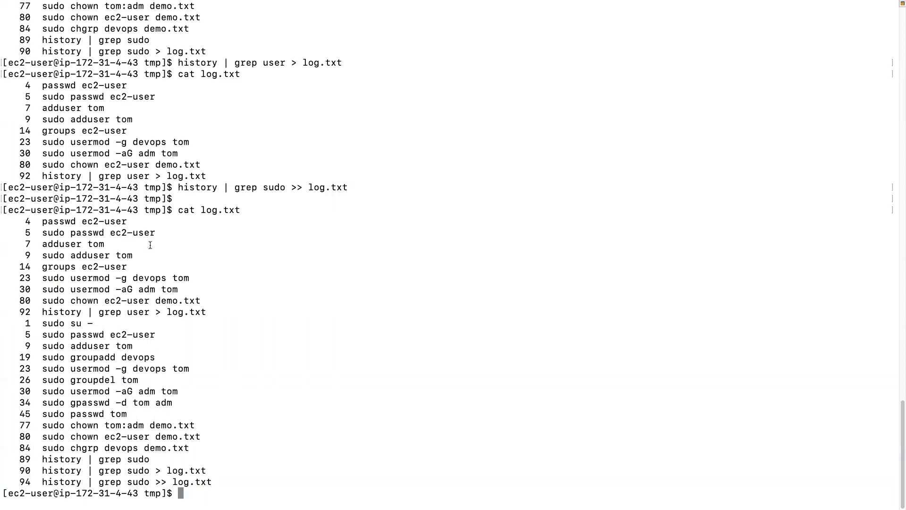
pyautogui.write('clear')
pyautogui.press('Return')
pyautogui.press('Return')
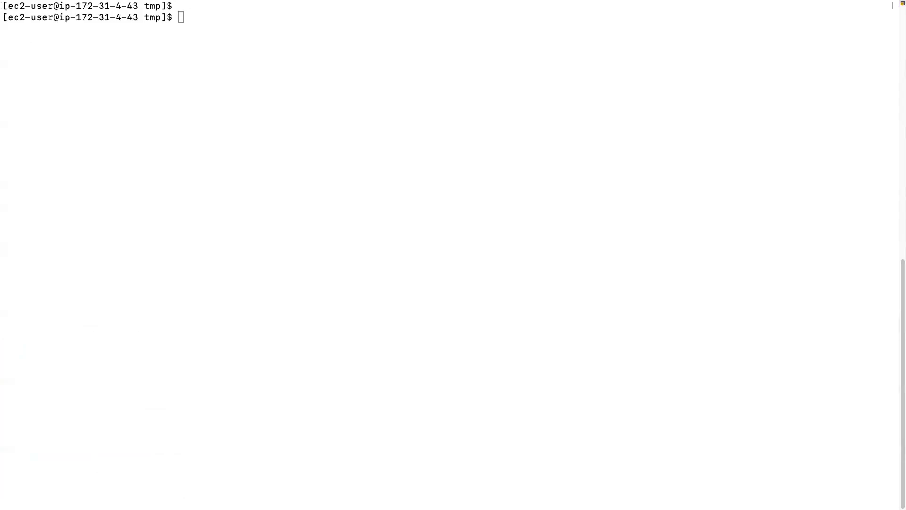
# Print /etc/os-release to show the Amazon Linux 2 details, then enter ls /usr/bin
pyautogui.click(170, 184)
pyautogui.write('cat /etc/os-release')
pyautogui.press('Return')
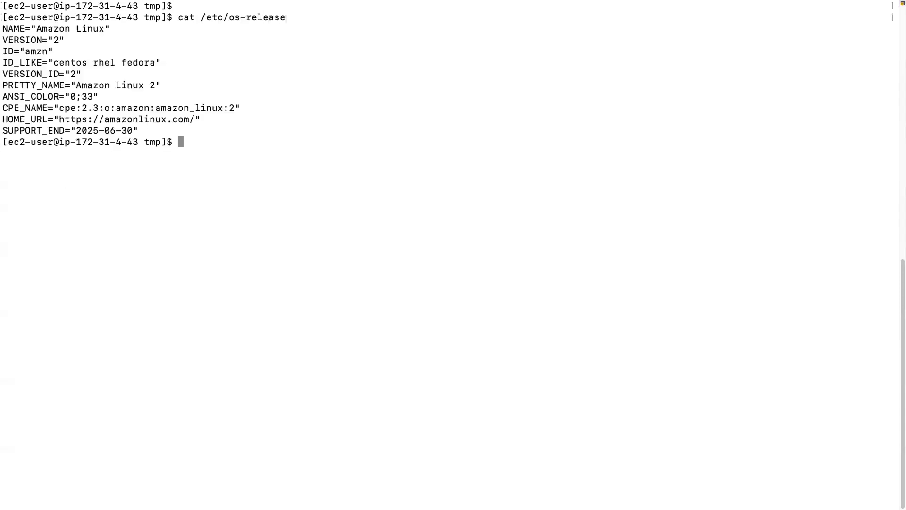
pyautogui.moveTo(37, 29); pyautogui.dragTo(178, 130)
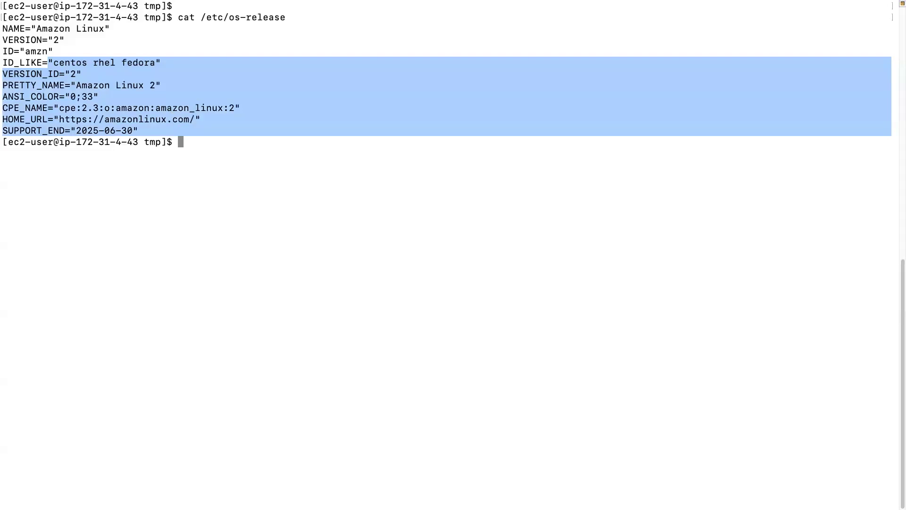
pyautogui.click(160, 192)
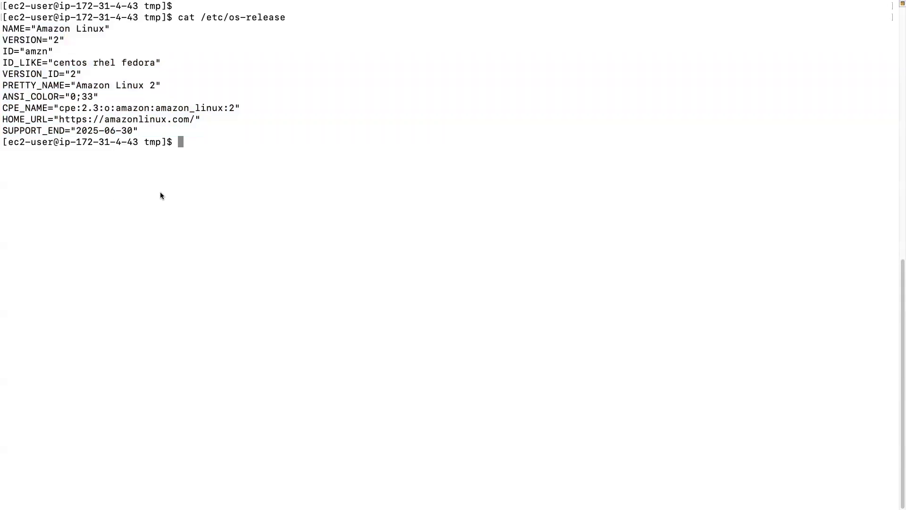
pyautogui.write('ls /usr/bin')
# List /usr/bin, then page through it with ls /usr/bin | less and quit
pyautogui.press('Return')
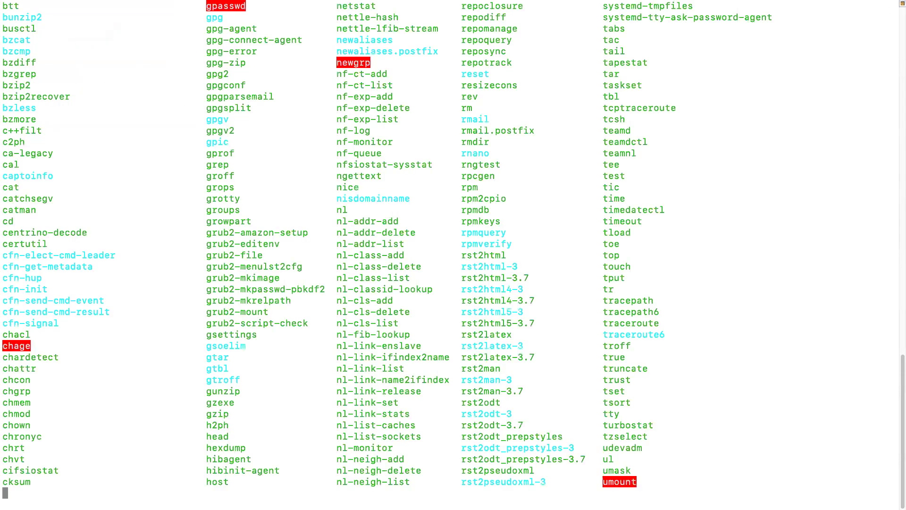
pyautogui.press('Up')
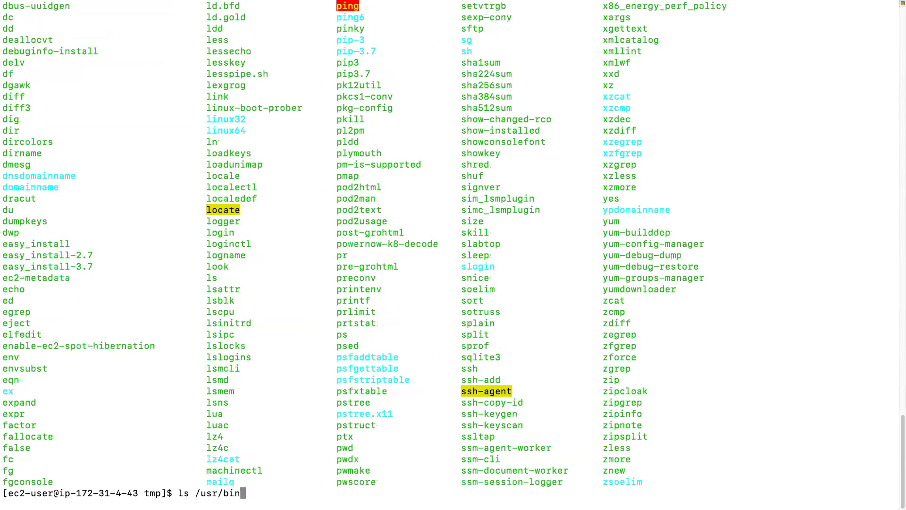
pyautogui.write('| less')
pyautogui.press('Return')
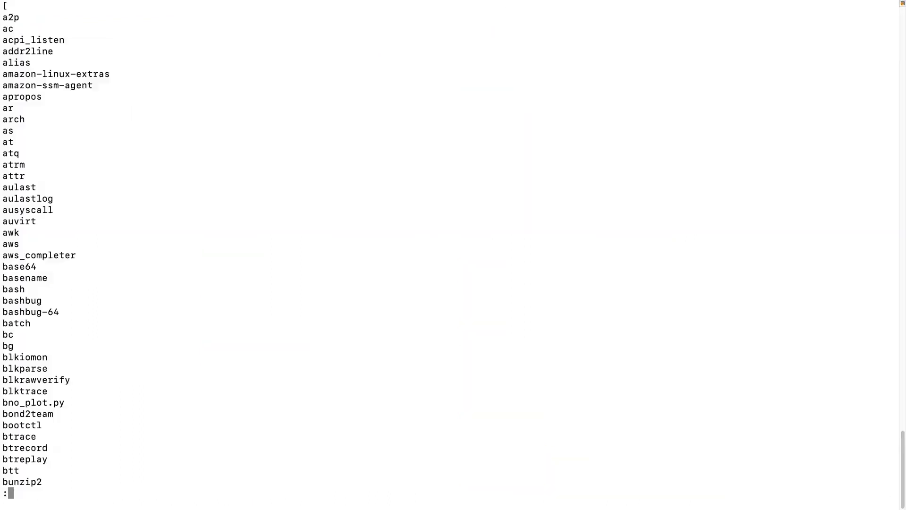
pyautogui.press('Down')
pyautogui.press('Down')
pyautogui.press('Down')
pyautogui.press('Down')
pyautogui.press('Down')
pyautogui.press('Down')
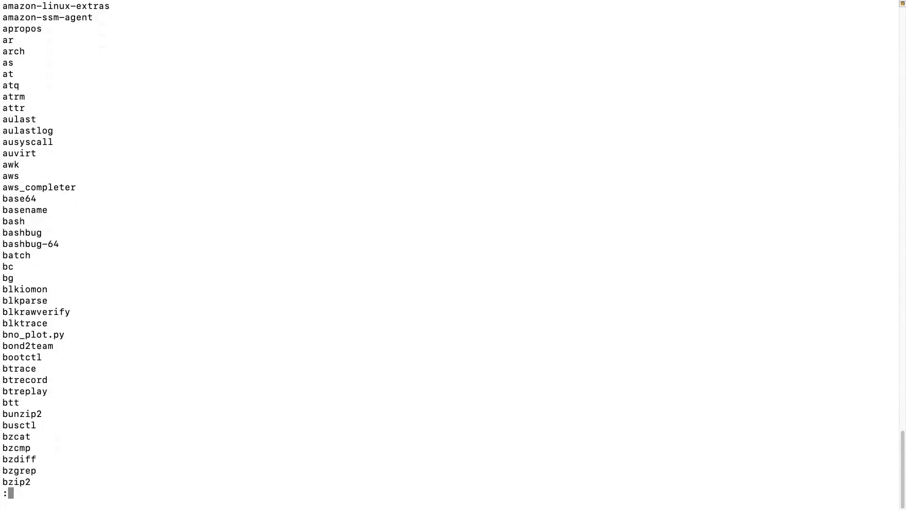
pyautogui.press('q')
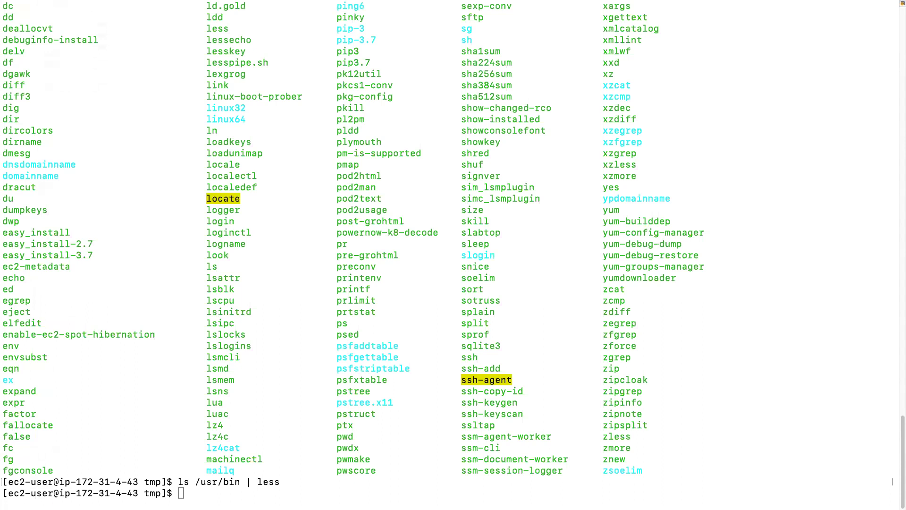
# Clear the terminal screen
pyautogui.click(198, 347)
pyautogui.write('clear')
pyautogui.press('Return')
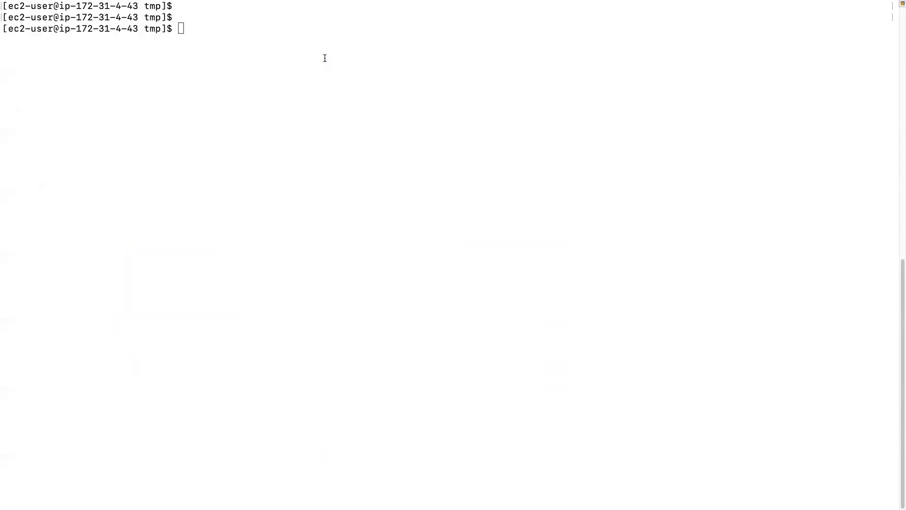
pyautogui.write('yum')
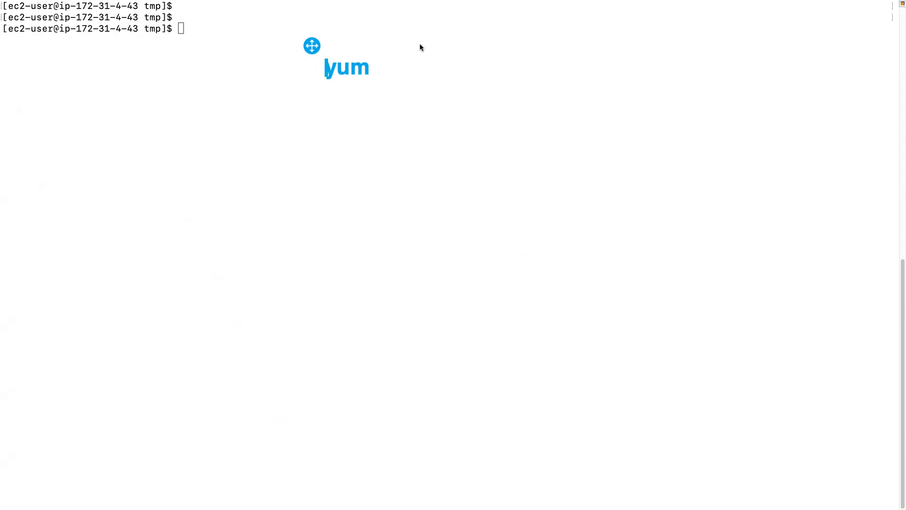
pyautogui.click(585, 61)
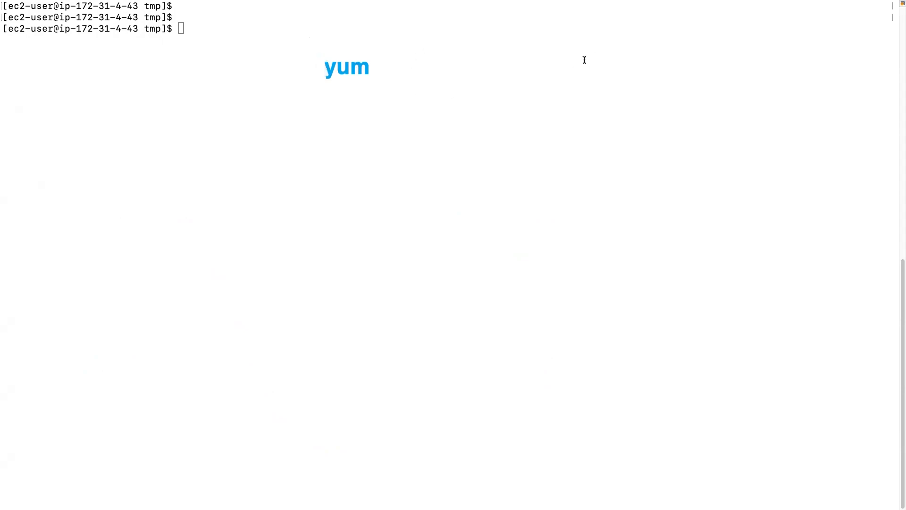
pyautogui.write('apt-get')
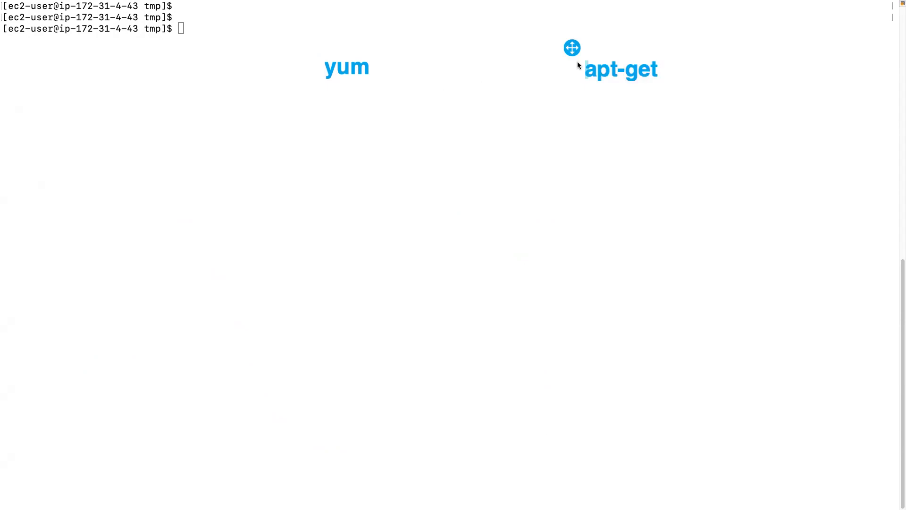
pyautogui.press('Escape')
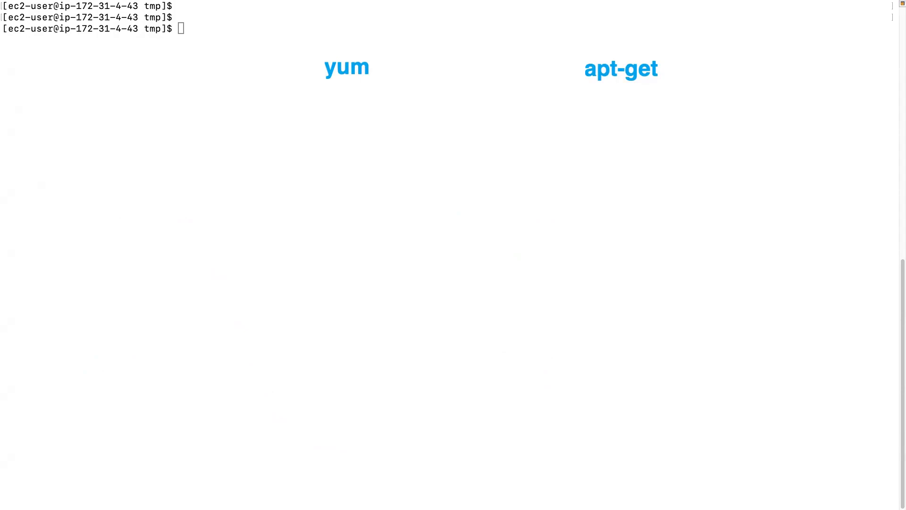
pyautogui.press('Escape')
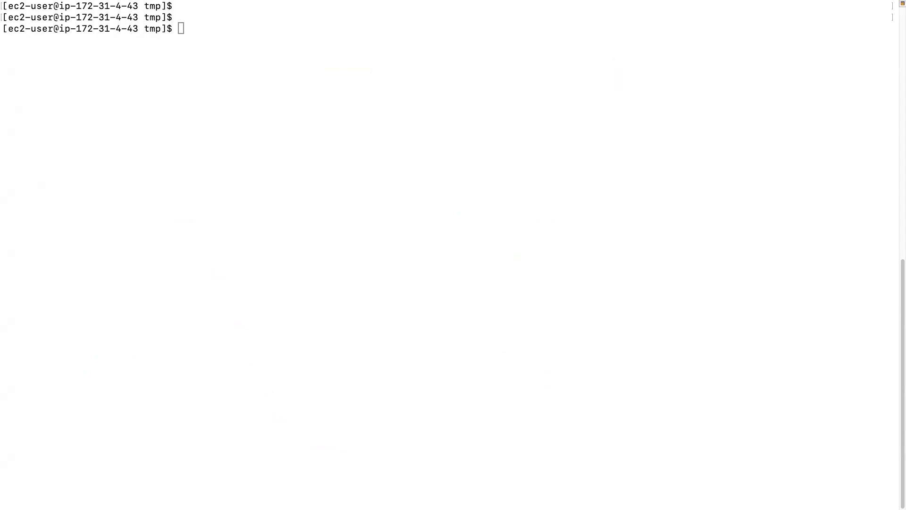
pyautogui.write('yum install git -y')
# Try yum install git -y as the regular user and note the must-be-root error
pyautogui.press('Return')
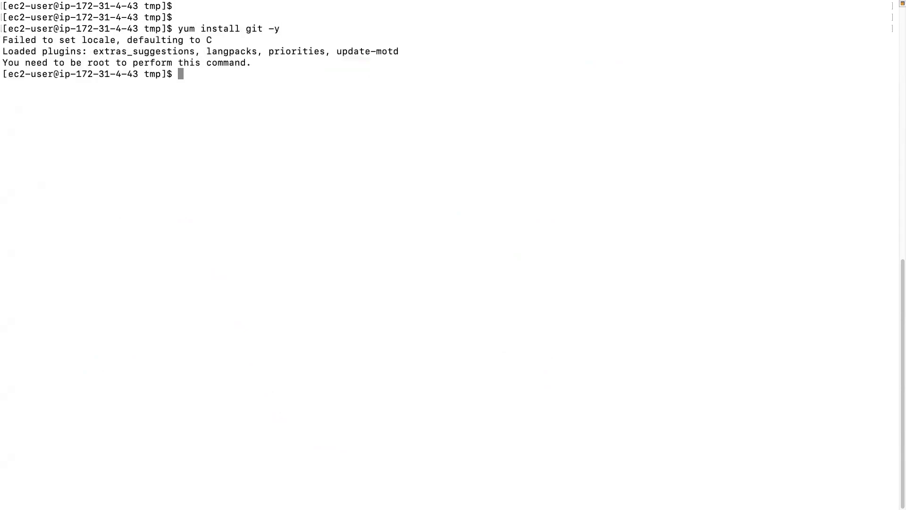
pyautogui.moveTo(48, 51); pyautogui.dragTo(246, 61)
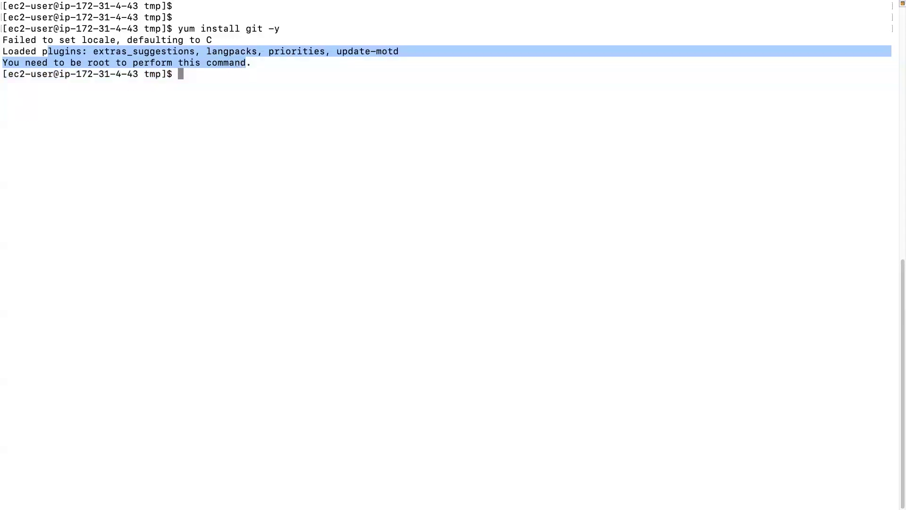
pyautogui.click(157, 105)
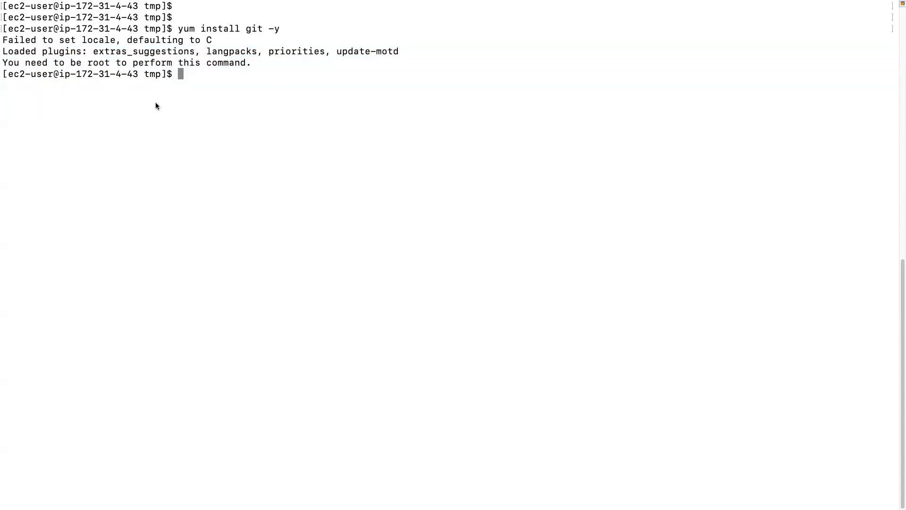
# Switch to a root shell with sudo su - and install git via yum, approving with y
pyautogui.write('sudo su -')
pyautogui.press('Return')
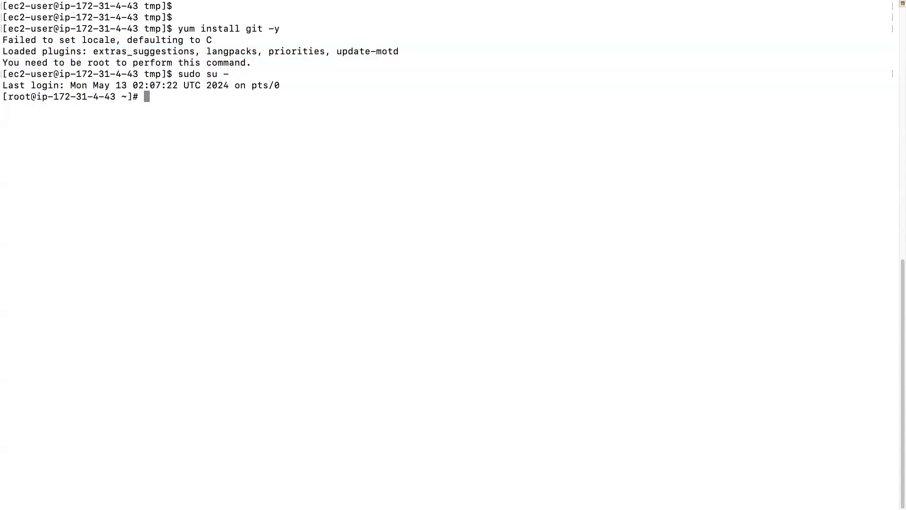
pyautogui.write('yum install git')
pyautogui.press('Return')
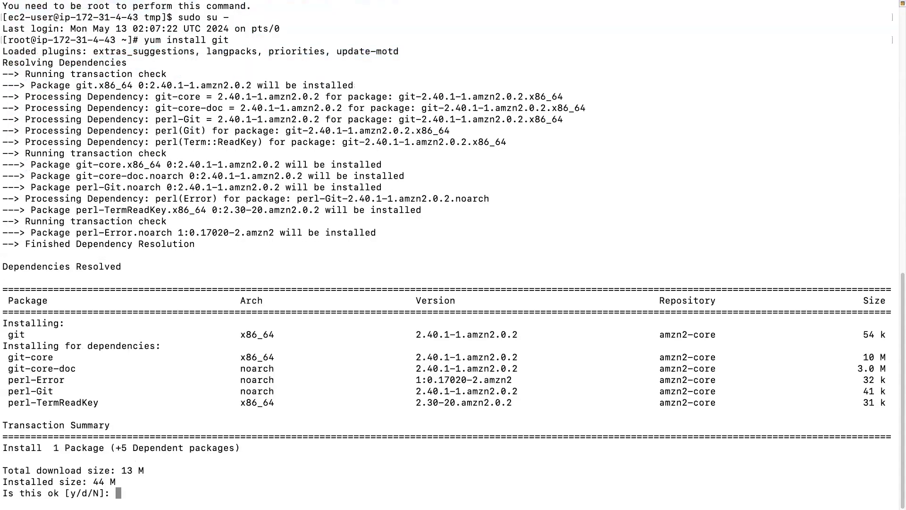
pyautogui.write('y')
pyautogui.press('Return')
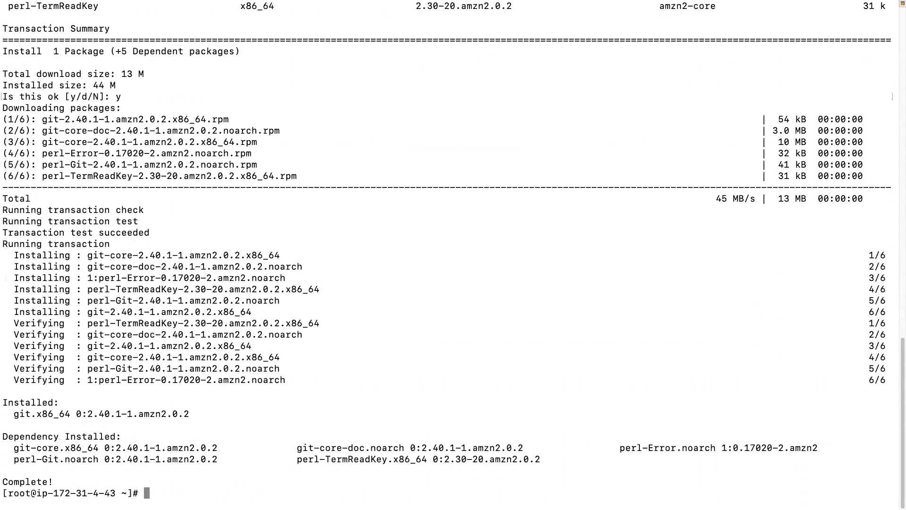
# Clear the screen and confirm git works, showing git version 2.40.1
pyautogui.write('clear')
pyautogui.press('Return')
pyautogui.write('git')
pyautogui.press('Return')
pyautogui.write('c')
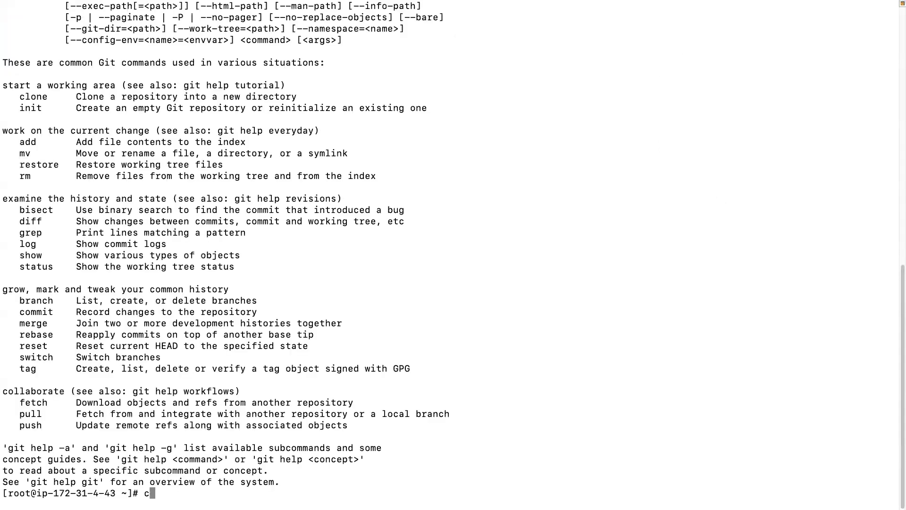
pyautogui.write('lear')
pyautogui.press('Return')
pyautogui.write('git --version')
pyautogui.press('Return')
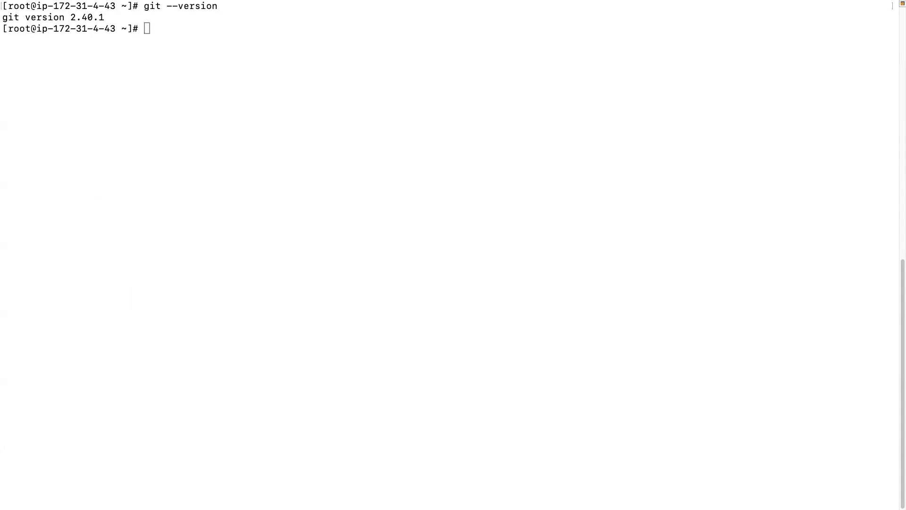
# Add a 'webserver' text annotation and move it toward the screen centre
pyautogui.click(548, 50)
pyautogui.write('webserver')
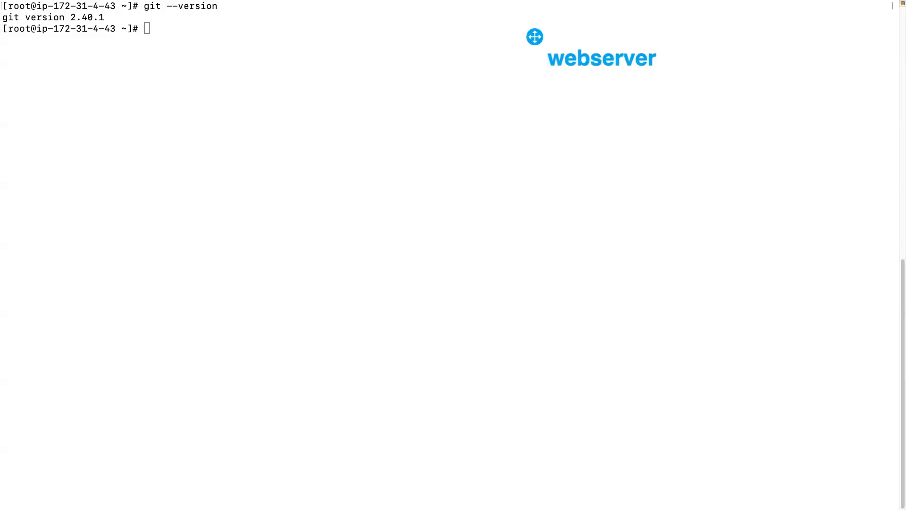
pyautogui.moveTo(535, 37)
pyautogui.mouseDown()
pyautogui.moveTo(382, 35)
pyautogui.moveTo(409, 24)
pyautogui.mouseUp()
# Write 'httpd' and 'nginx' on two lines beneath the webserver heading
pyautogui.click(436, 114)
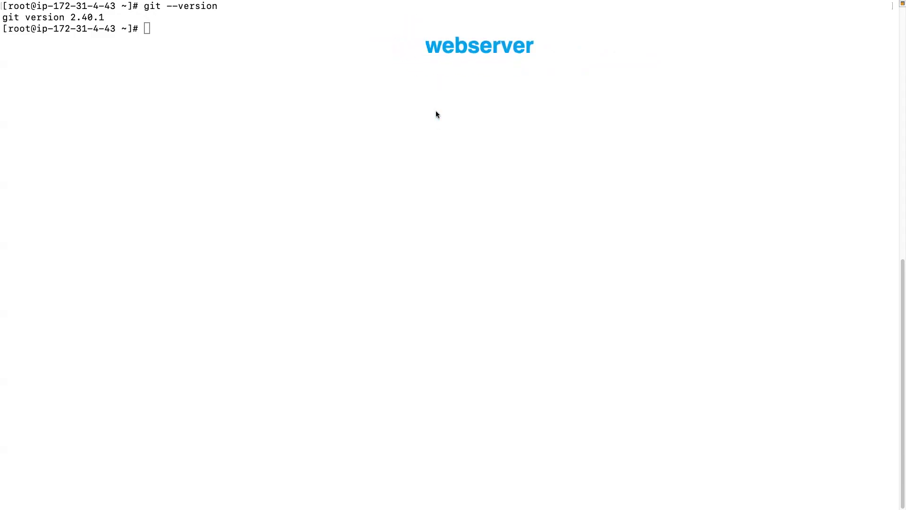
pyautogui.write('httpd')
pyautogui.press('Return')
pyautogui.write('nginx')
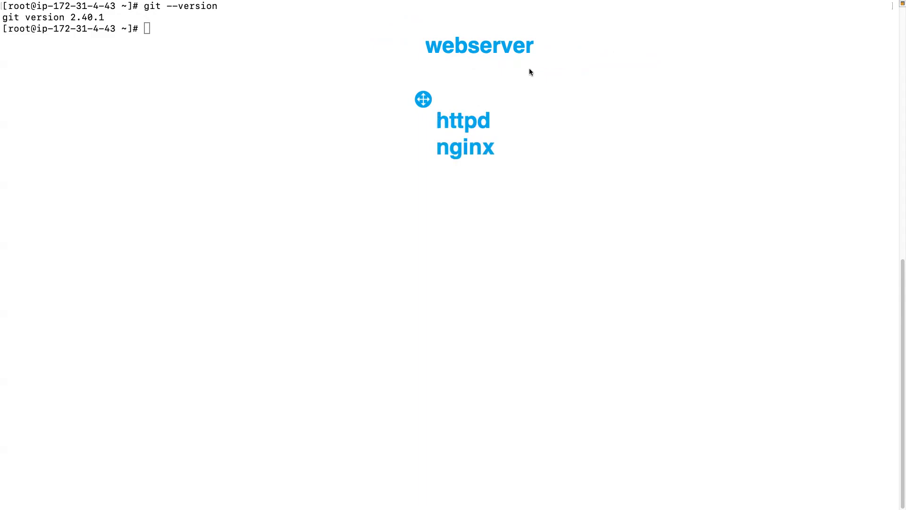
pyautogui.click(556, 71)
# Add a 'static files / proxy / ladbalancer' note beside webserver, then erase it
pyautogui.click(604, 76)
pyautogui.write('stati')
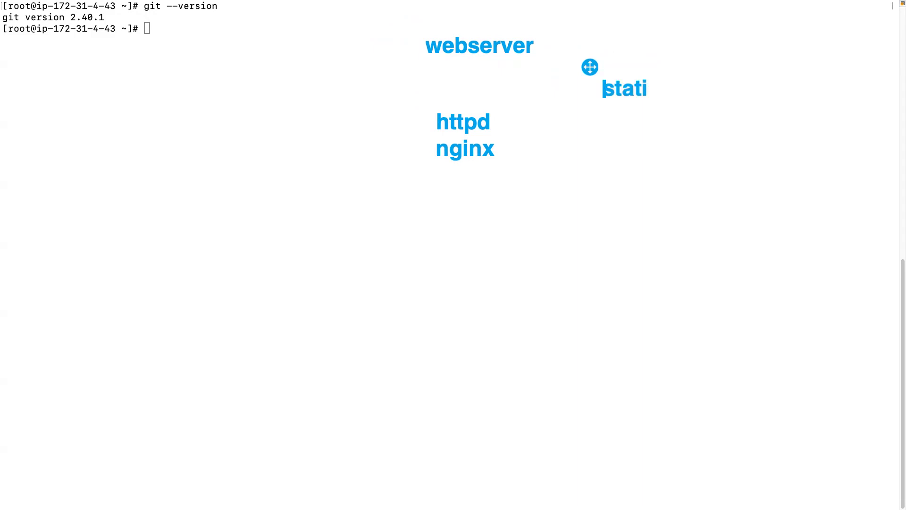
pyautogui.write('c files')
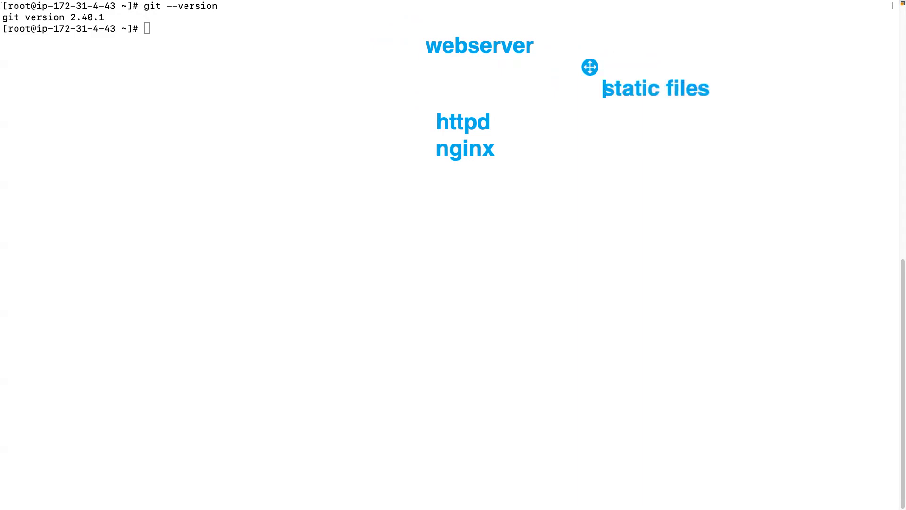
pyautogui.press('Return')
pyautogui.write('proxy')
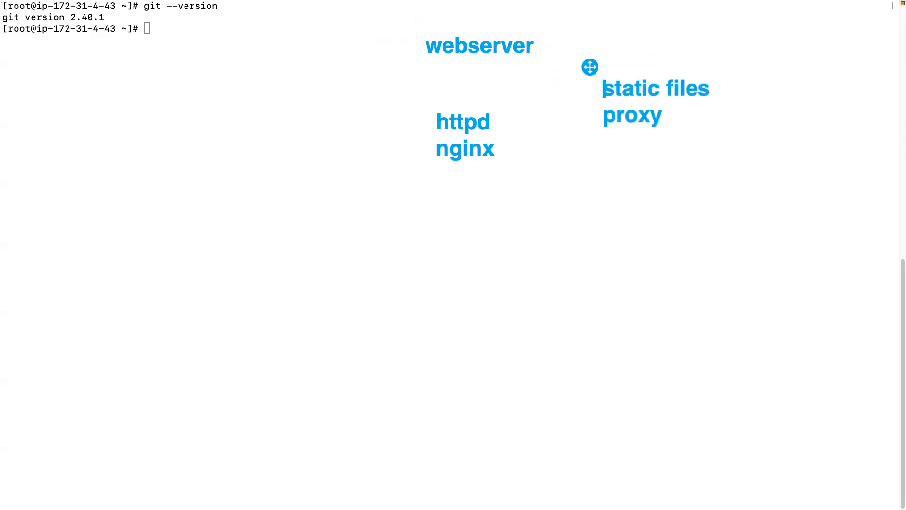
pyautogui.press('Return')
pyautogui.write('ladbalancer')
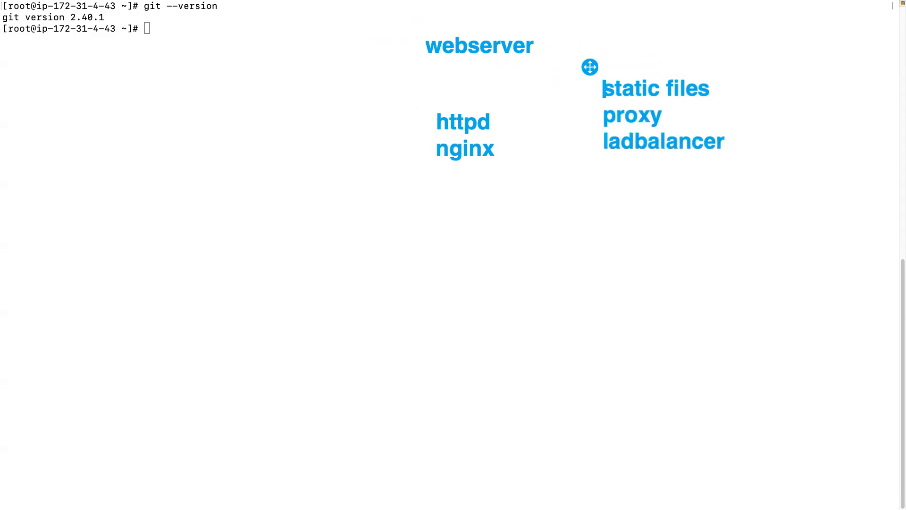
pyautogui.press('Escape')
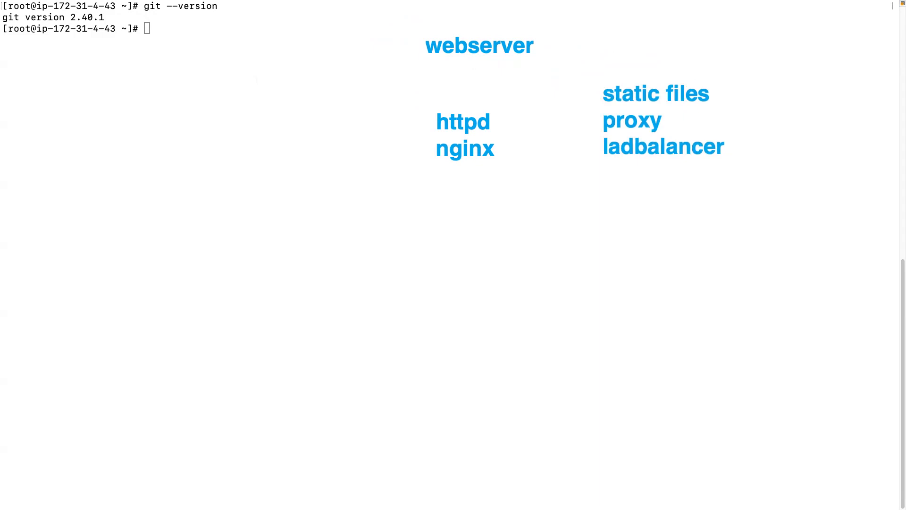
pyautogui.click(630, 123)
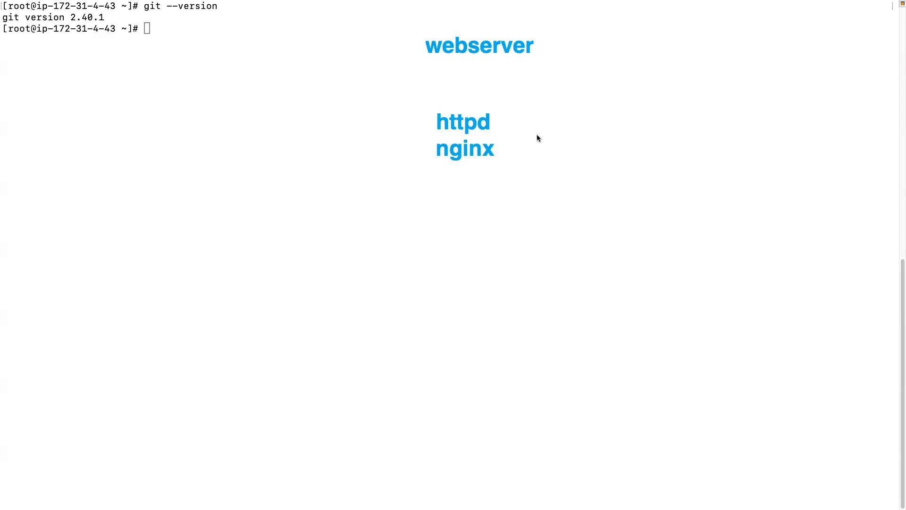
# Annotate '80' and '/var/www/html' beside httpd, aligning the labels in a line
pyautogui.click(607, 88)
pyautogui.press('Escape')
pyautogui.click(641, 134)
pyautogui.write('80')
pyautogui.moveTo(630, 116); pyautogui.dragTo(526, 98)
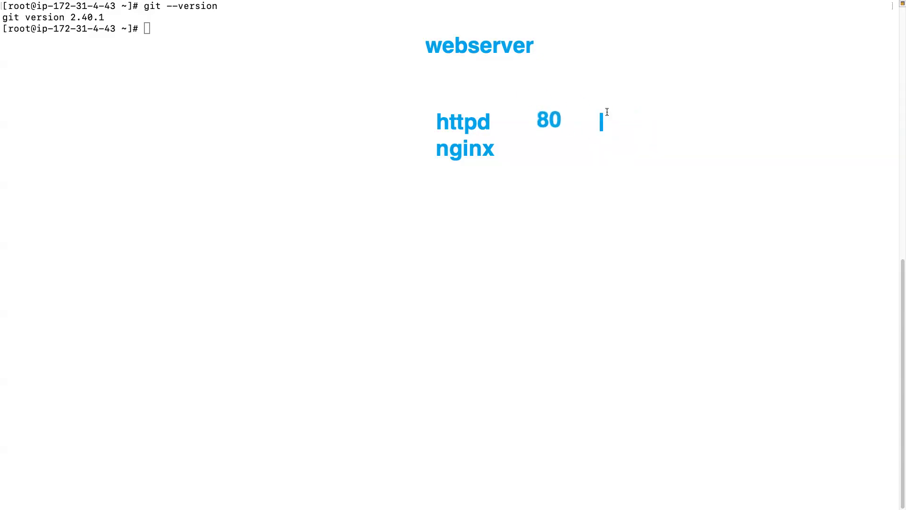
pyautogui.write('/var/www/h')
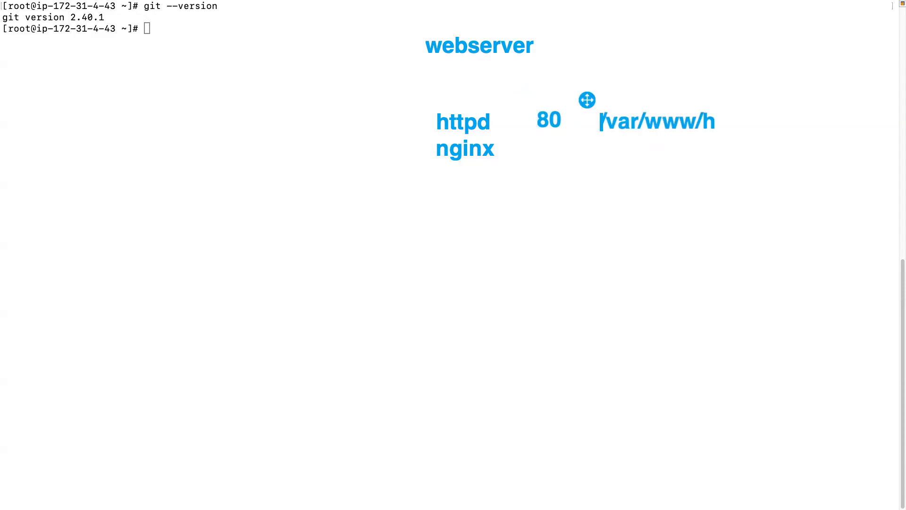
pyautogui.write('tml')
pyautogui.moveTo(592, 99); pyautogui.dragTo(588, 96)
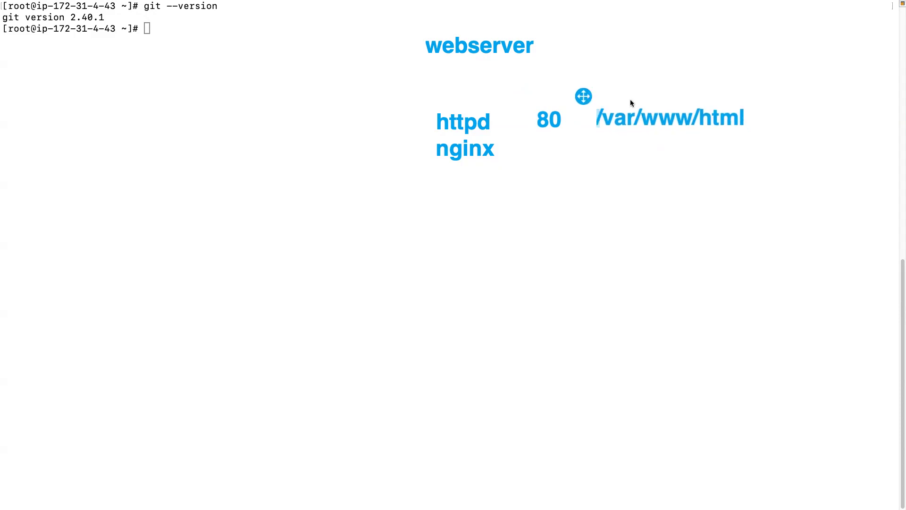
pyautogui.click(597, 123)
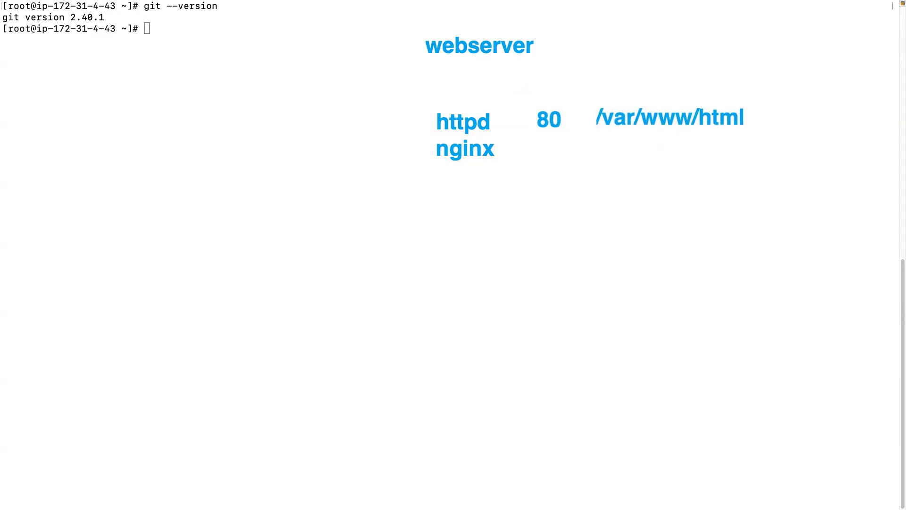
pyautogui.click(198, 59)
# Install httpd with 'yum install httpd', confirming with 'y'
pyautogui.write('yum install httpd')
pyautogui.press('Return')
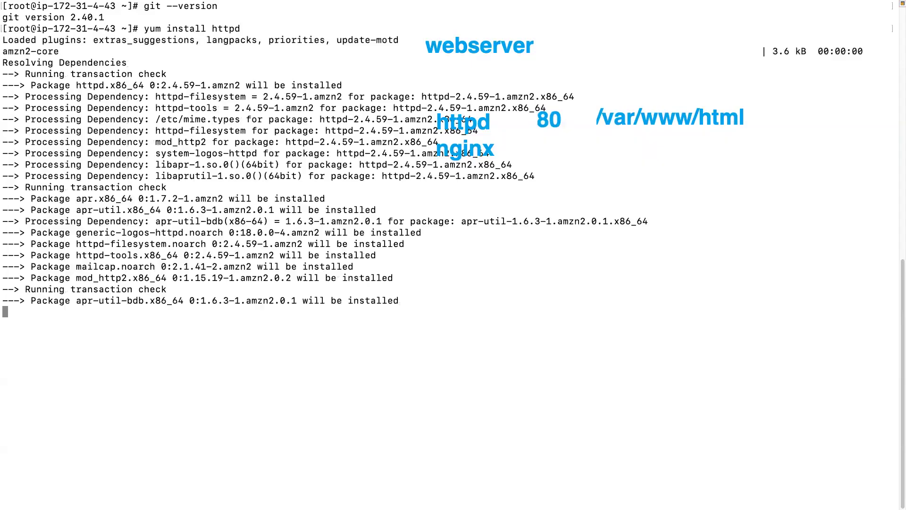
pyautogui.write('y')
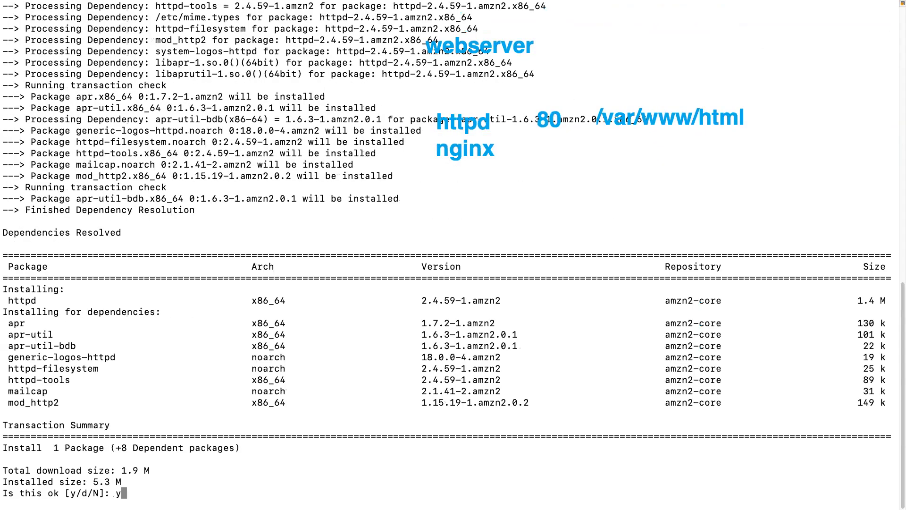
pyautogui.press('Return')
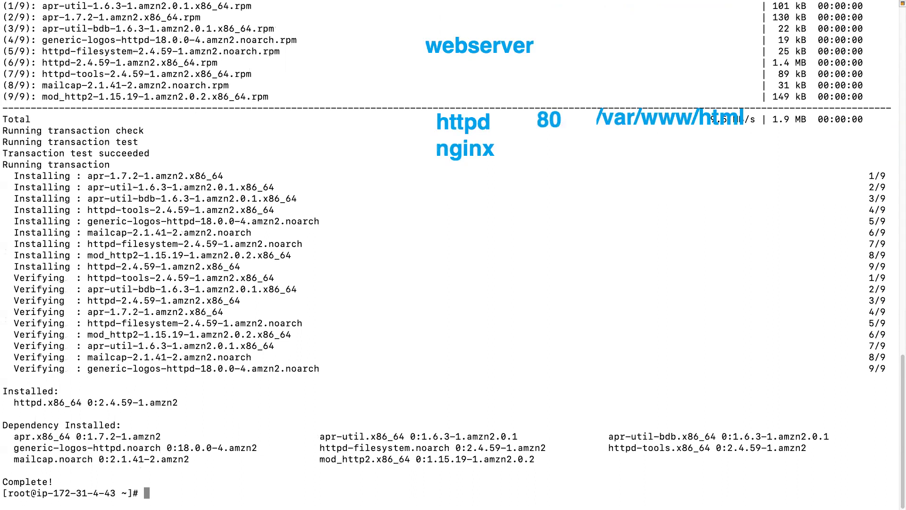
# Clear the screen and enter 'systemctl start httpd'
pyautogui.write('clear')
pyautogui.press('Return')
pyautogui.write('systemctl')
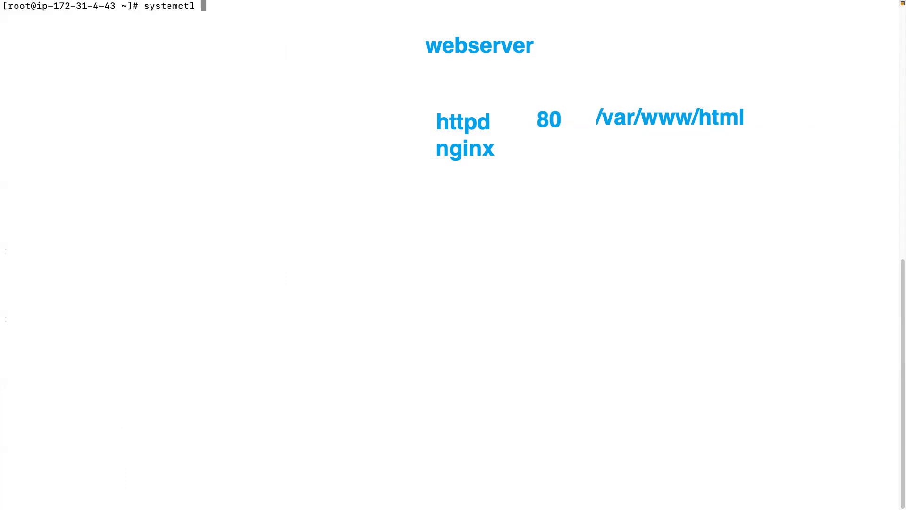
pyautogui.write(' start httpd')
# Start httpd and check 'systemctl status httpd', highlighting active (running) and PID 3882
pyautogui.press('Return')
pyautogui.write('sta')
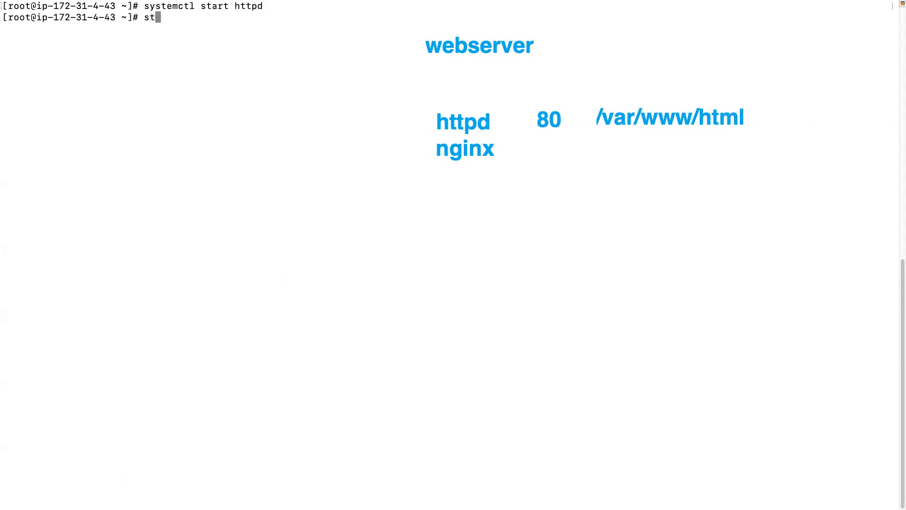
pyautogui.press('BackSpace')
pyautogui.press('BackSpace')
pyautogui.write('ystemctl status httpd')
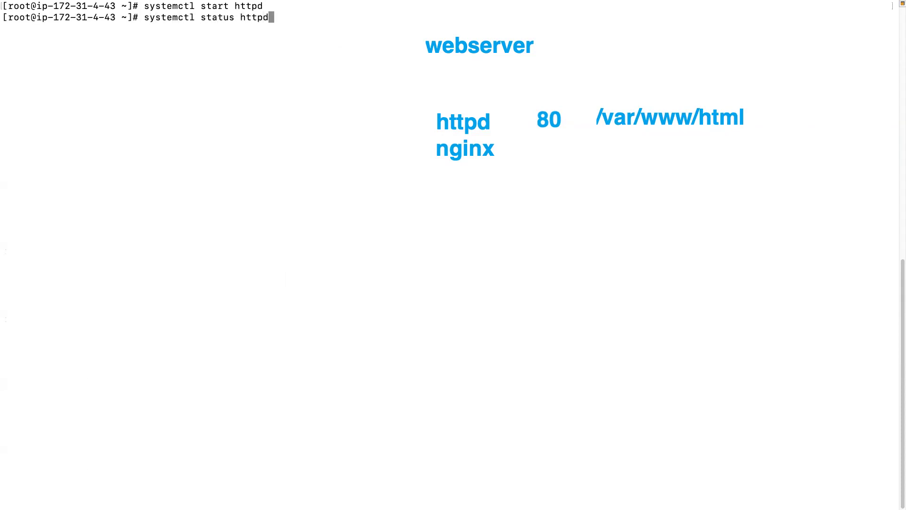
pyautogui.press('Return')
pyautogui.moveTo(65, 51); pyautogui.dragTo(154, 51)
pyautogui.moveTo(67, 75); pyautogui.dragTo(86, 77)
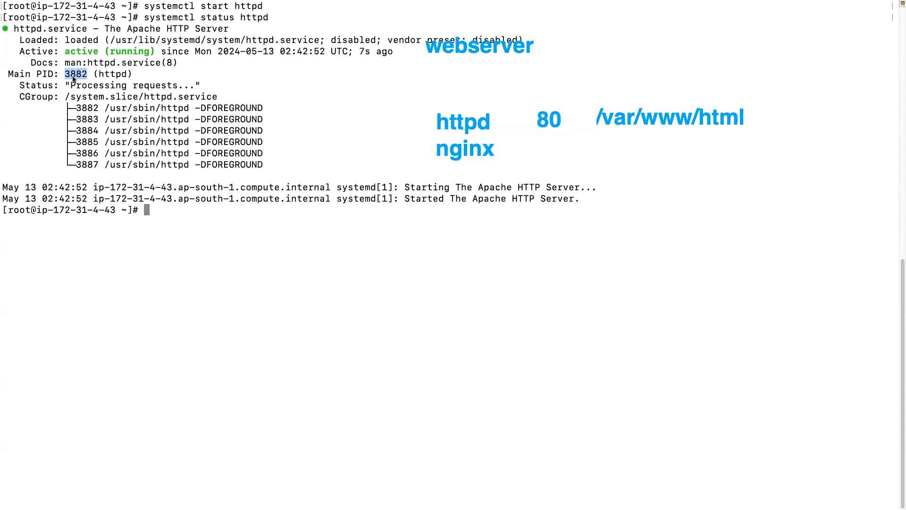
# List listening sockets with 'netstat -lntup' and highlight httpd on port 80
pyautogui.write('netstat')
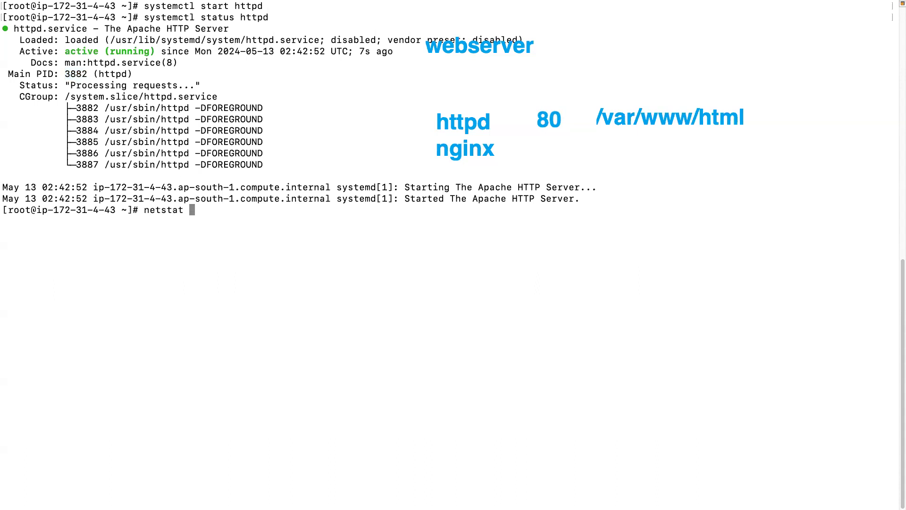
pyautogui.write(' -lntup')
pyautogui.press('Return')
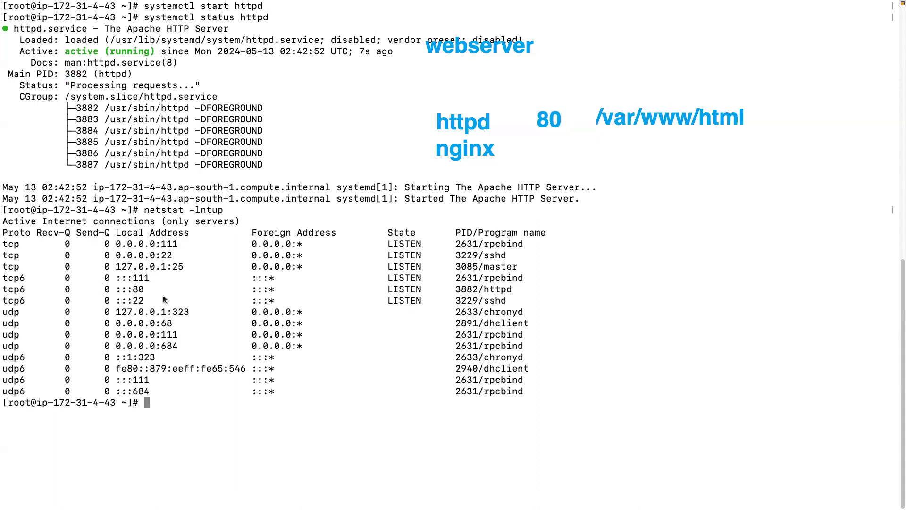
pyautogui.moveTo(124, 289); pyautogui.dragTo(515, 290)
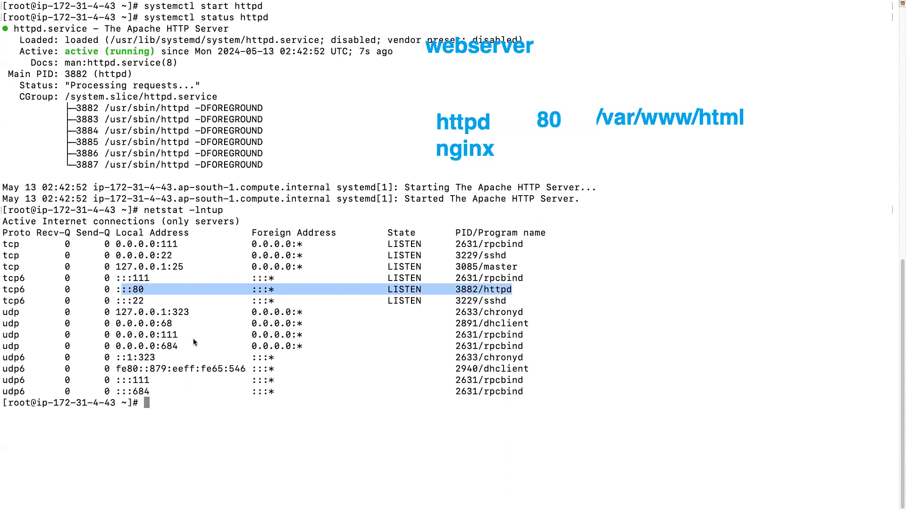
# Filter 'netstat -lntup' output with 'grep 3882' and highlight the port 80 row
pyautogui.press('Up')
pyautogui.write('| gre')
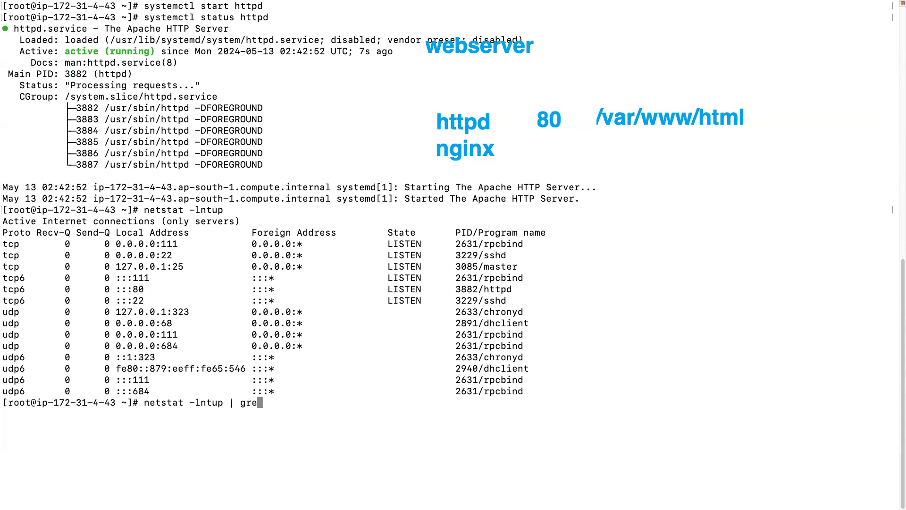
pyautogui.write('p htt')
pyautogui.press('BackSpace')
pyautogui.press('BackSpace')
pyautogui.press('BackSpace')
pyautogui.write('3882')
pyautogui.press('Return')
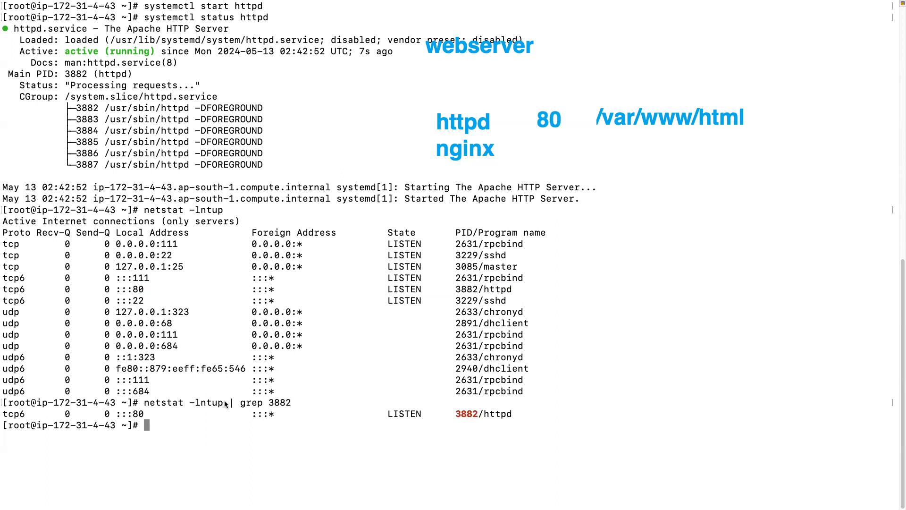
pyautogui.moveTo(230, 403); pyautogui.dragTo(291, 402)
pyautogui.moveTo(87, 231); pyautogui.dragTo(491, 391)
pyautogui.moveTo(99, 418); pyautogui.dragTo(280, 414)
# Copy the demo instance's public IPv4 address from the running EC2 instances list
pyautogui.moveTo(50, 5)
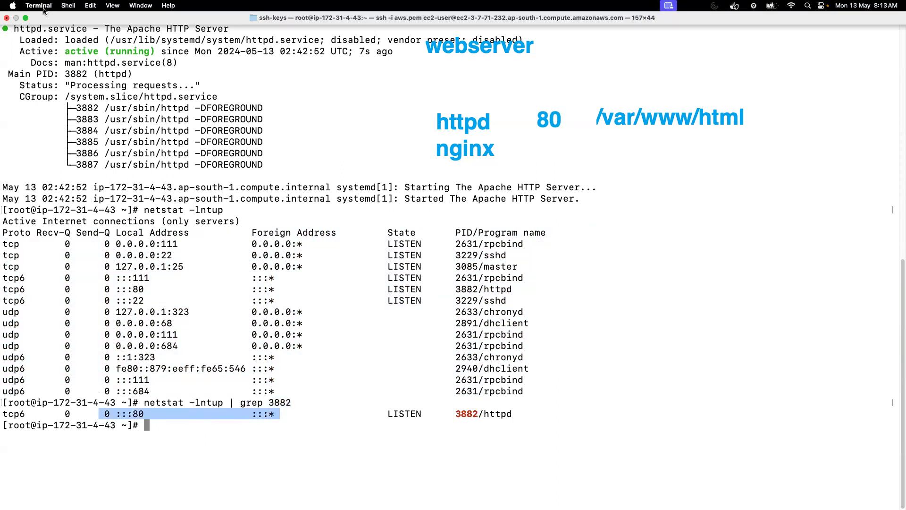
pyautogui.click(26, 18)
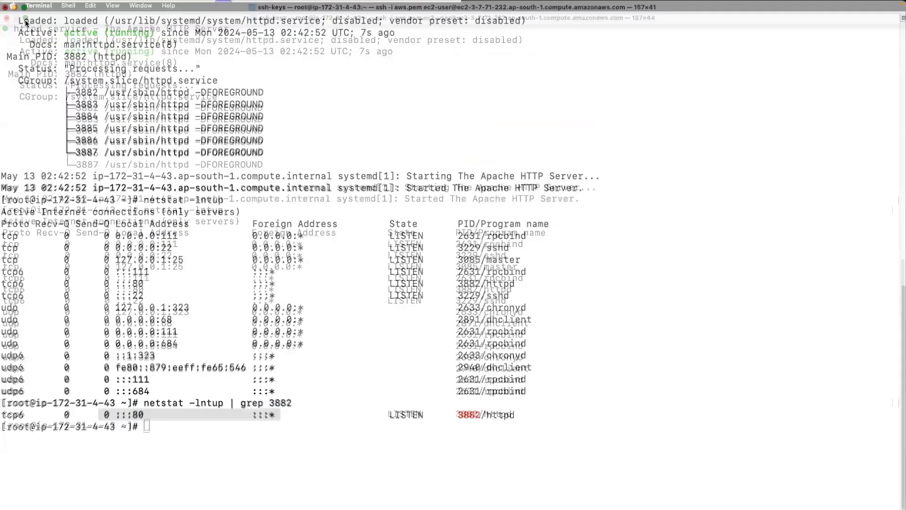
pyautogui.click(117, 25)
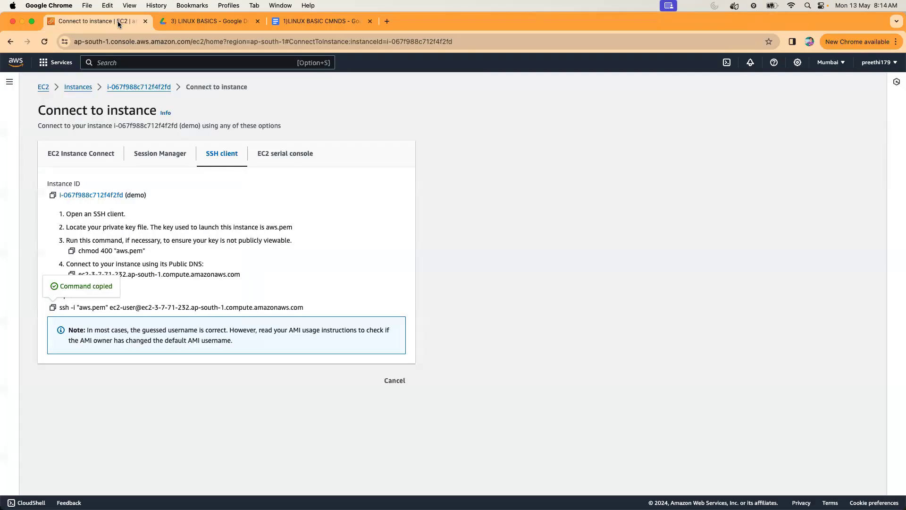
pyautogui.click(47, 91)
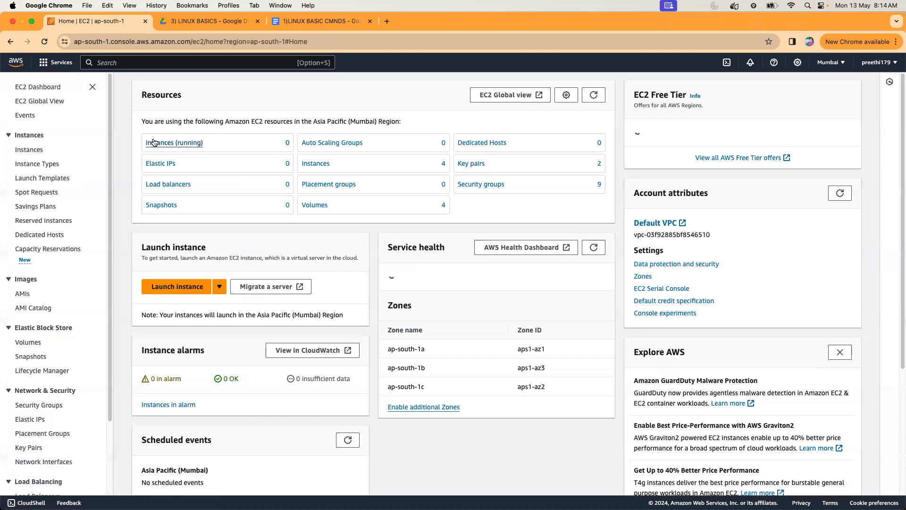
pyautogui.click(156, 142)
pyautogui.click(125, 154)
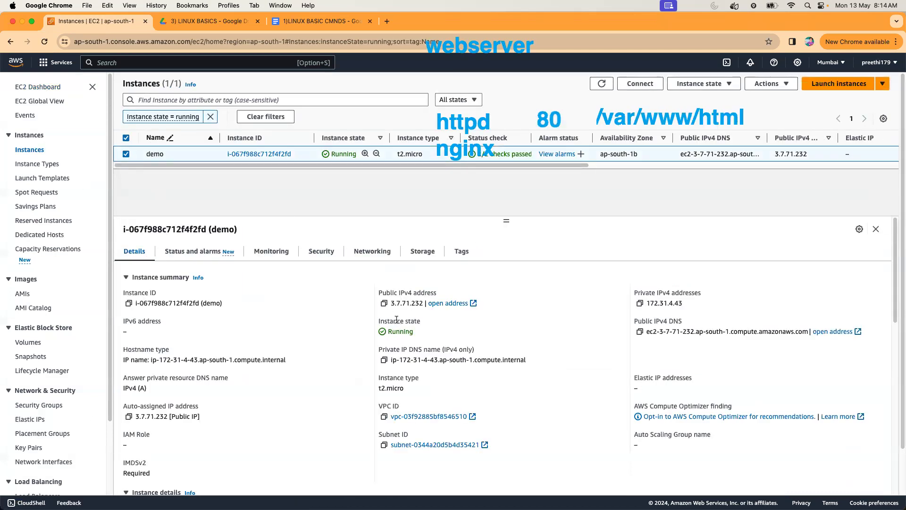
pyautogui.click(385, 303)
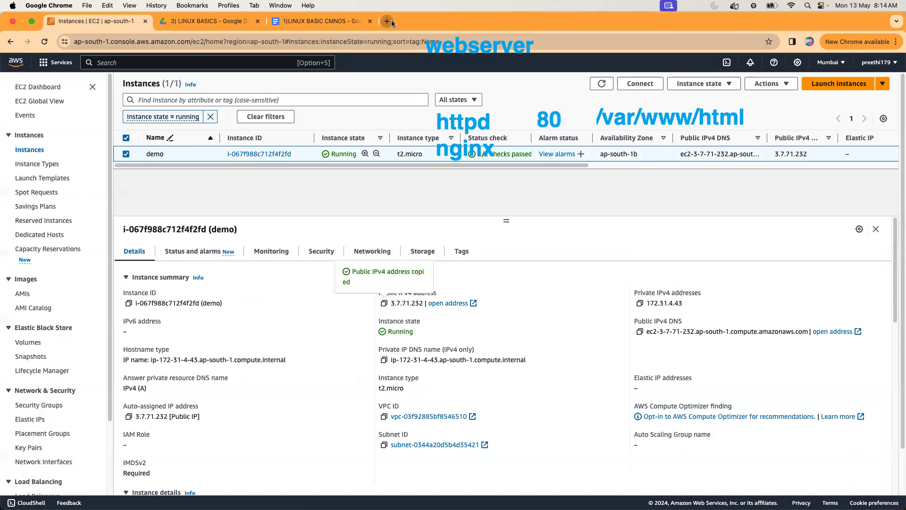
# Load 3.7.71.232:80 in a new browser tab, then return to the EC2 console
pyautogui.click(388, 21)
pyautogui.press('super+v')
pyautogui.write(':80')
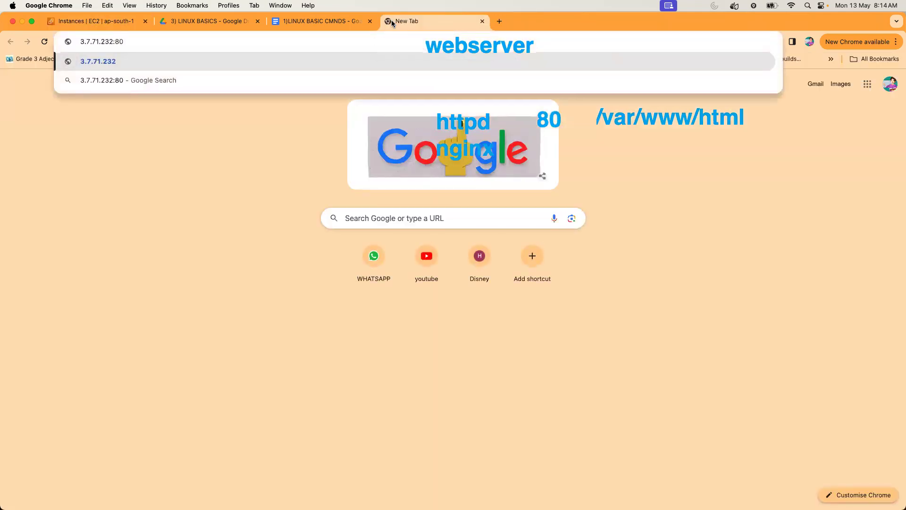
pyautogui.press('Return')
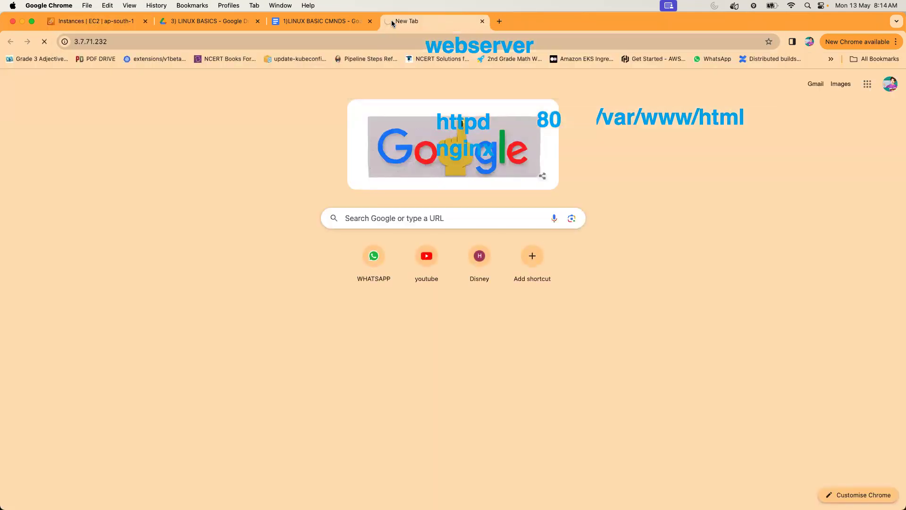
pyautogui.click(97, 21)
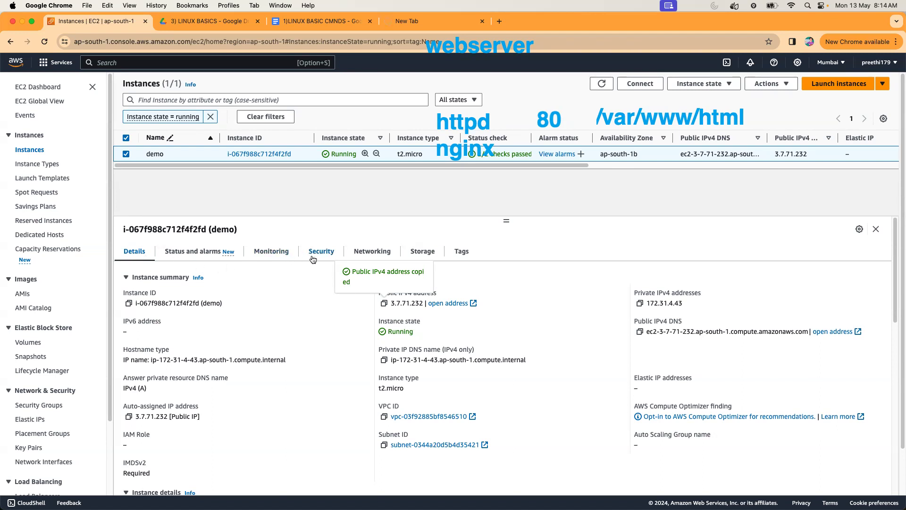
# Open the demo instance's launch-wizard-8 security group for inbound rule editing
pyautogui.click(313, 255)
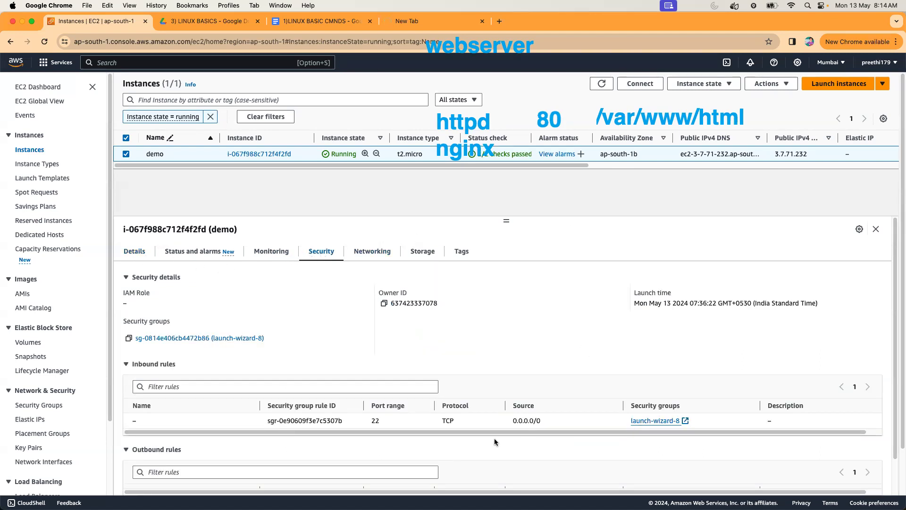
pyautogui.scroll(-2, 495, 442)
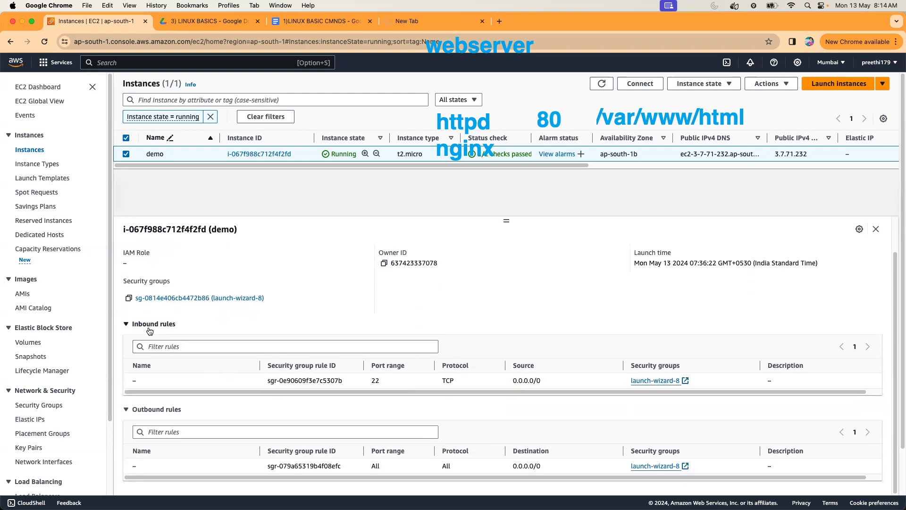
pyautogui.click(242, 299)
pyautogui.click(819, 312)
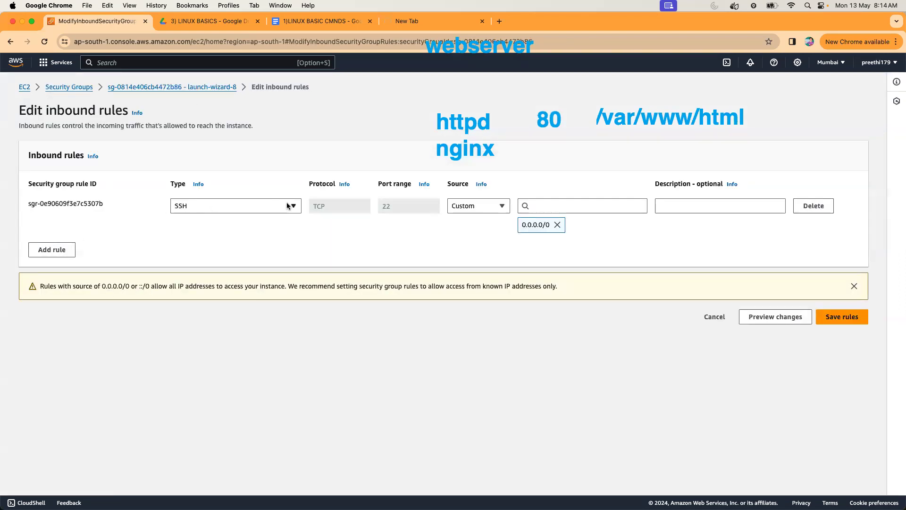
# Add an HTTP port 80 inbound rule from Anywhere-IPv4 and save it
pyautogui.click(46, 255)
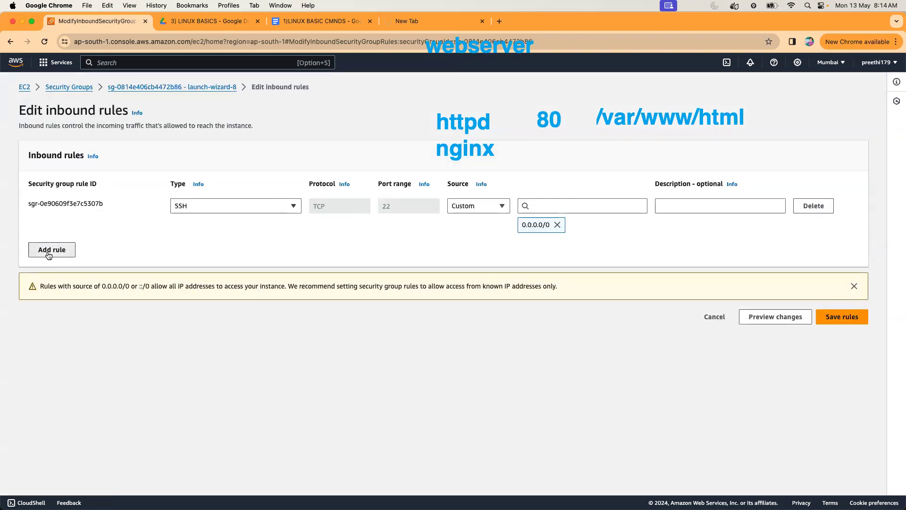
pyautogui.click(289, 244)
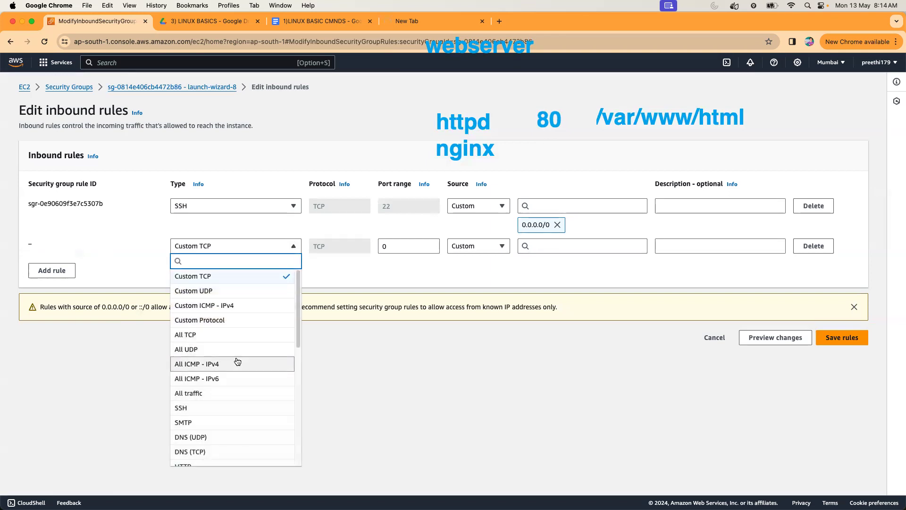
pyautogui.scroll(-2, 219, 416)
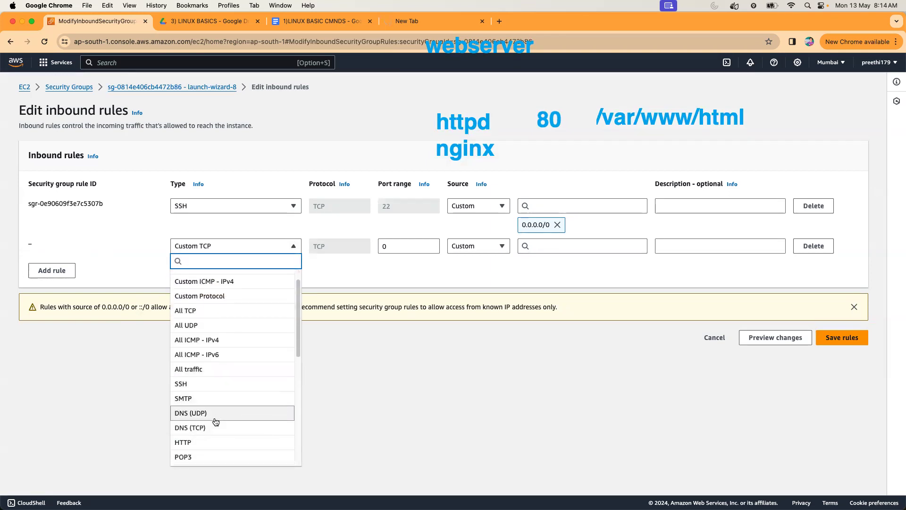
pyautogui.click(214, 438)
pyautogui.click(498, 246)
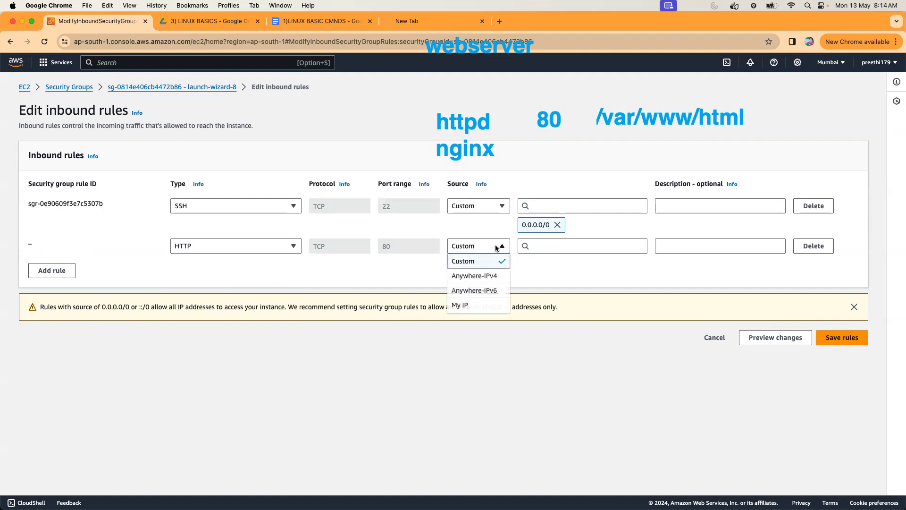
pyautogui.click(495, 277)
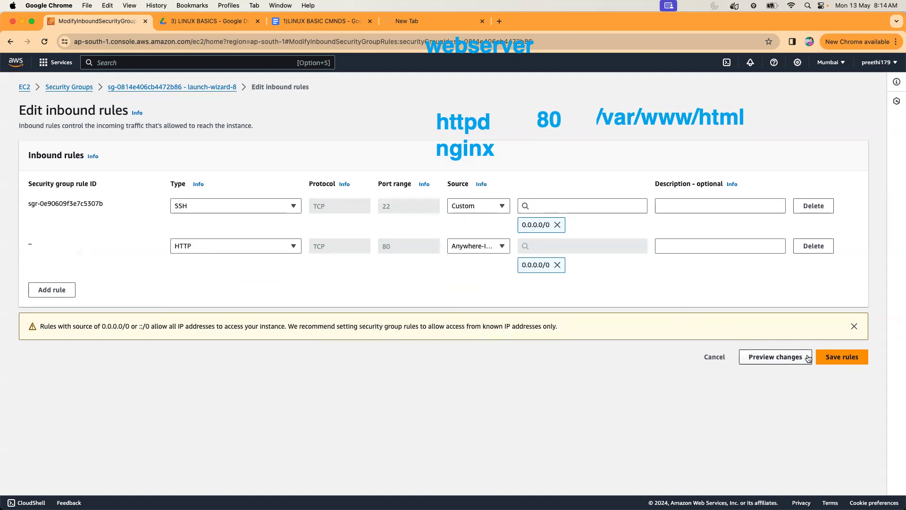
pyautogui.click(823, 357)
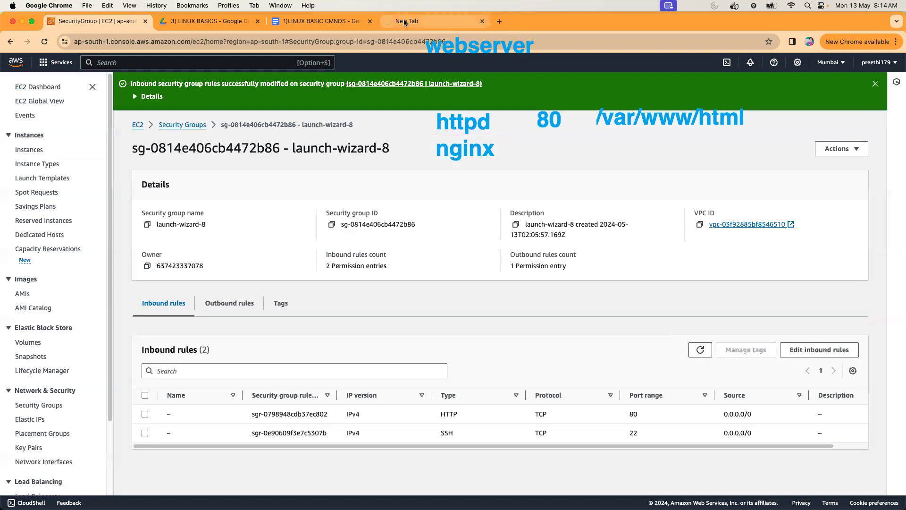
# Reload 3.7.71.232 to show the Apache test page and highlight its /var/www/html/ mention
pyautogui.click(407, 21)
pyautogui.press('Return')
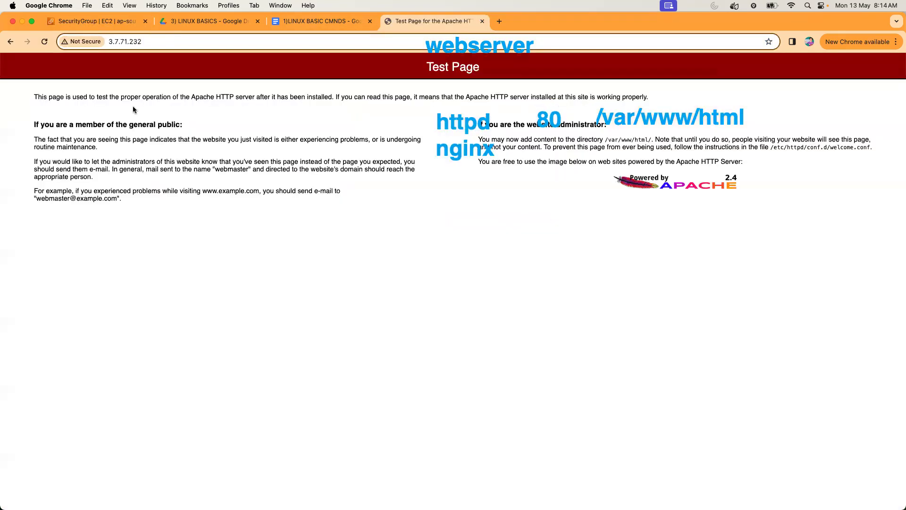
pyautogui.moveTo(135, 97); pyautogui.dragTo(561, 222)
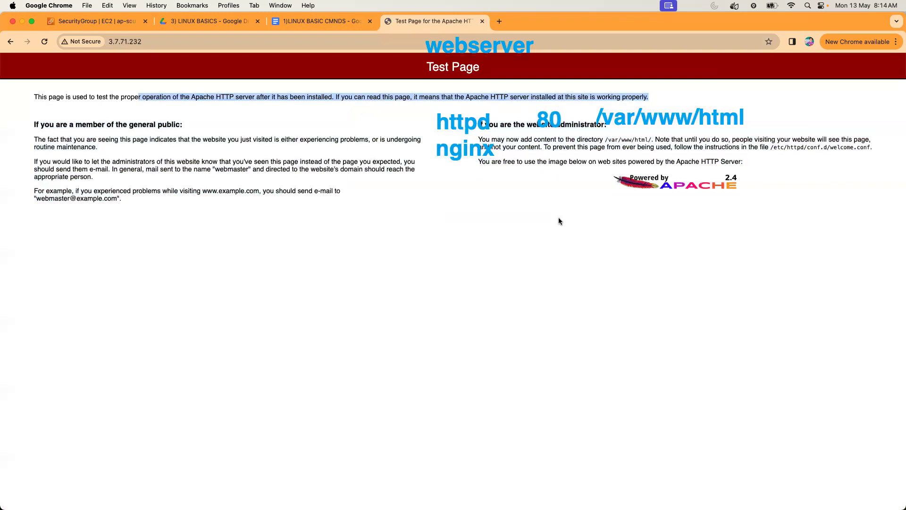
pyautogui.click(561, 222)
pyautogui.moveTo(55, 95); pyautogui.dragTo(349, 97)
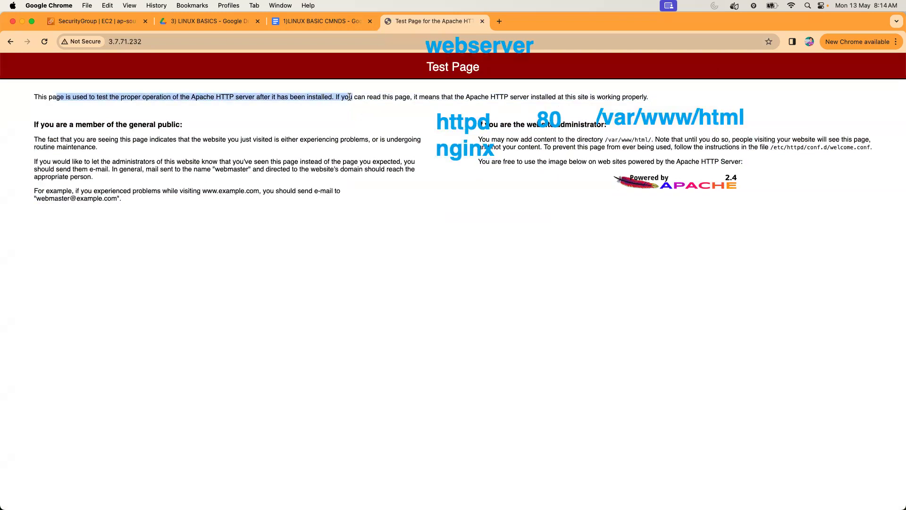
pyautogui.click(569, 140)
pyautogui.moveTo(568, 140); pyautogui.dragTo(653, 140)
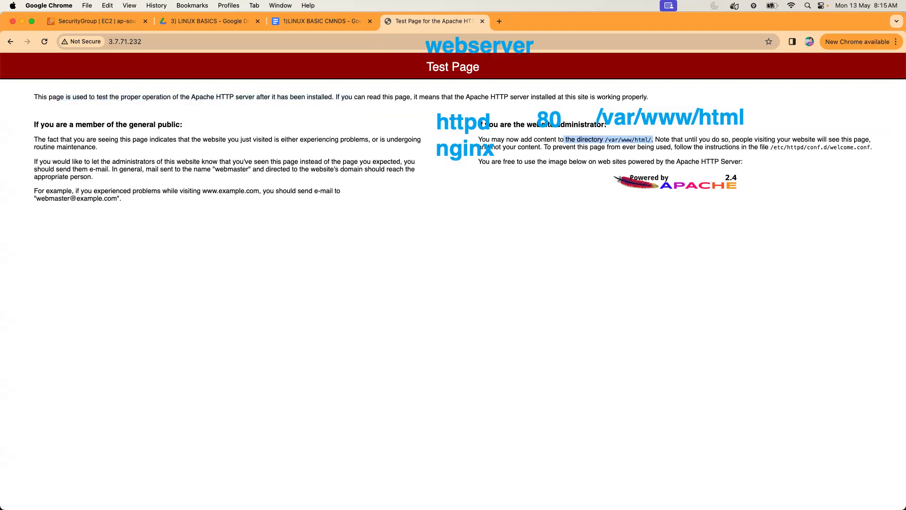
pyautogui.press('super+Tab')
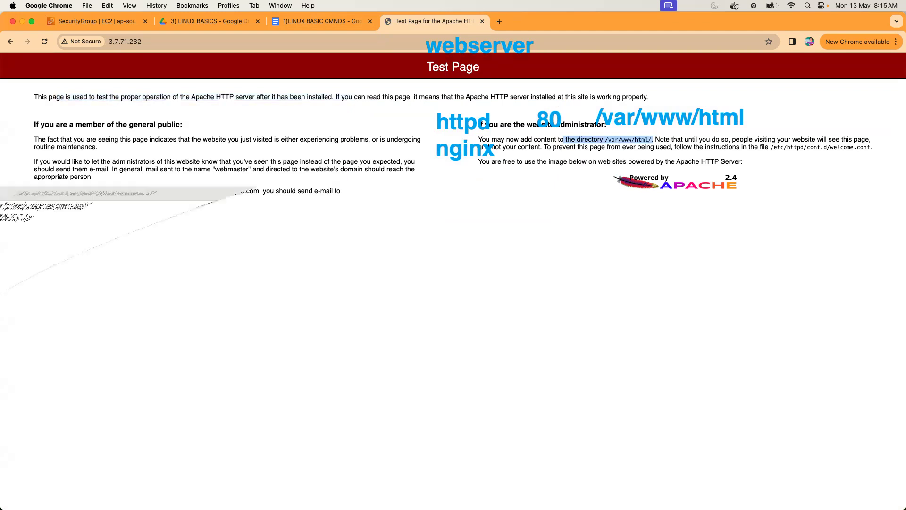
# Change into /var/www/html and copy the instance's web address from the browser
pyautogui.write('cd /var/')
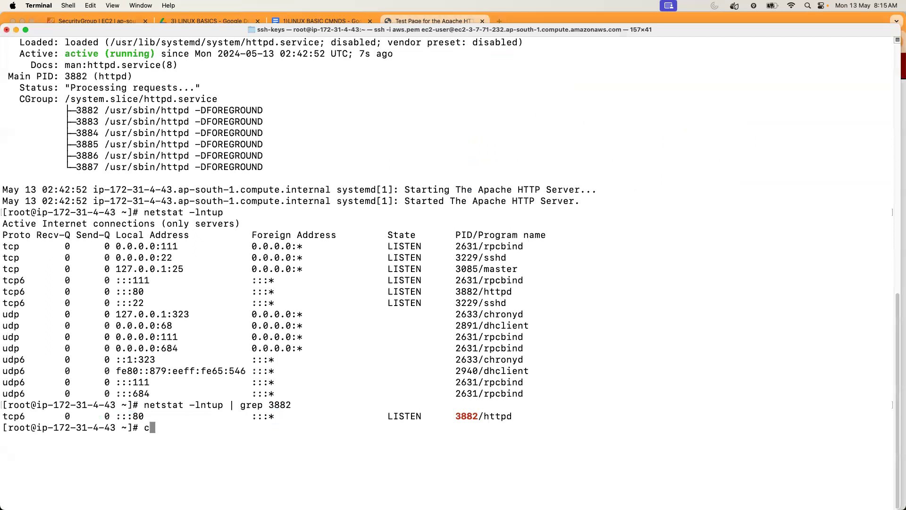
pyautogui.write('www/html')
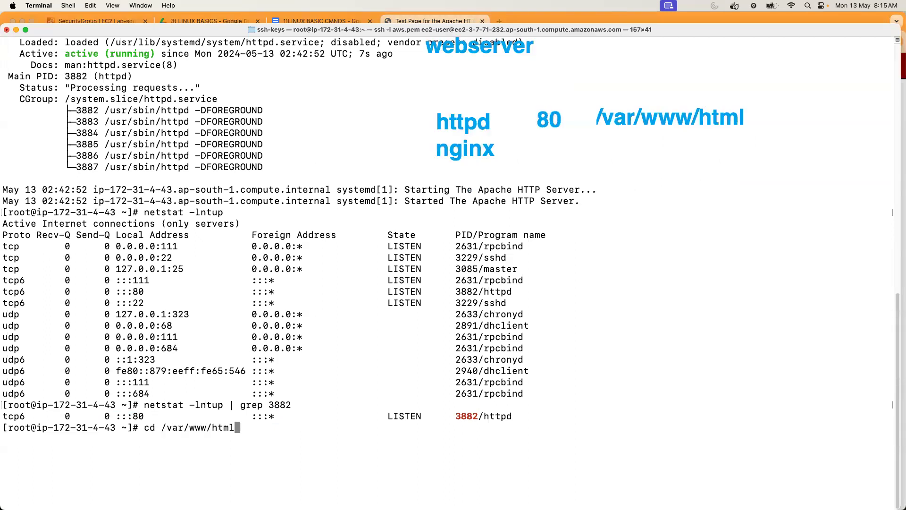
pyautogui.press('Return')
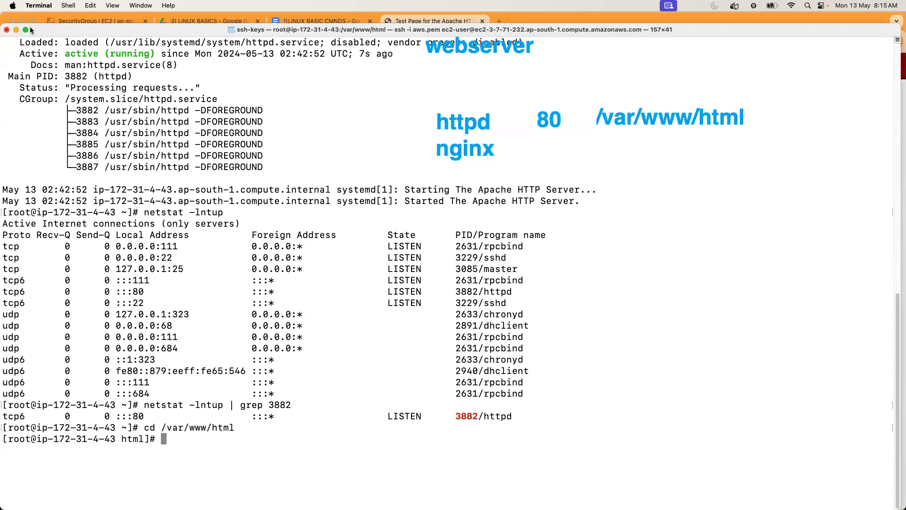
pyautogui.click(17, 29)
pyautogui.click(147, 39)
pyautogui.press('super+c')
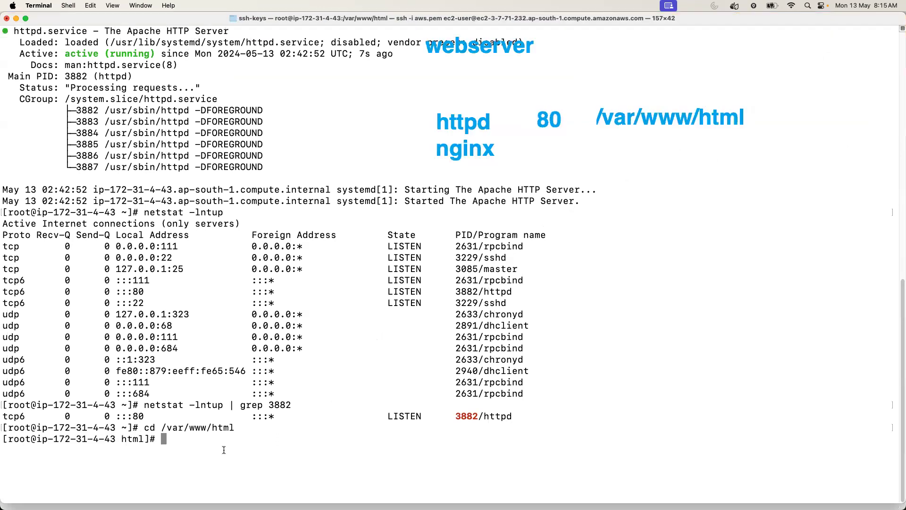
# Create index.html in vim containing <h1>This is my app</h1> and save with :wq
pyautogui.write('clear')
pyautogui.press('Return')
pyautogui.press('Return')
pyautogui.write('vim index.html')
pyautogui.press('Return')
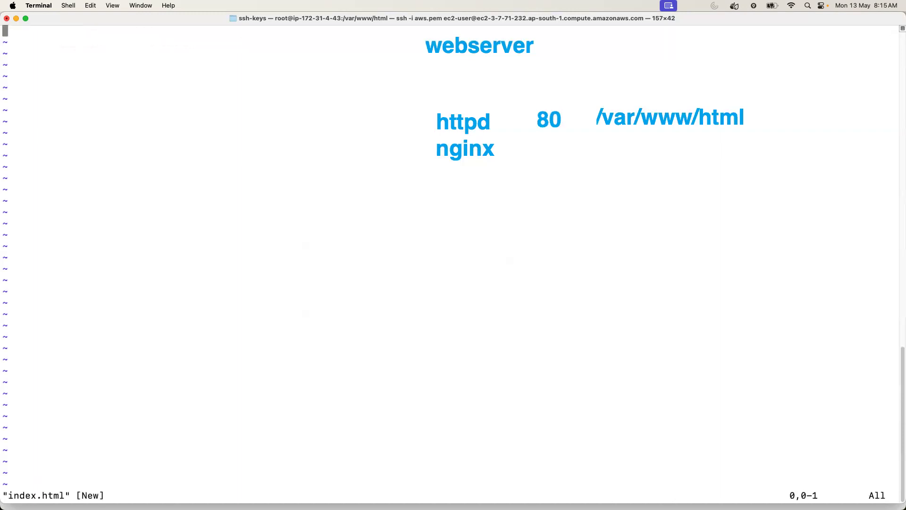
pyautogui.write('i<')
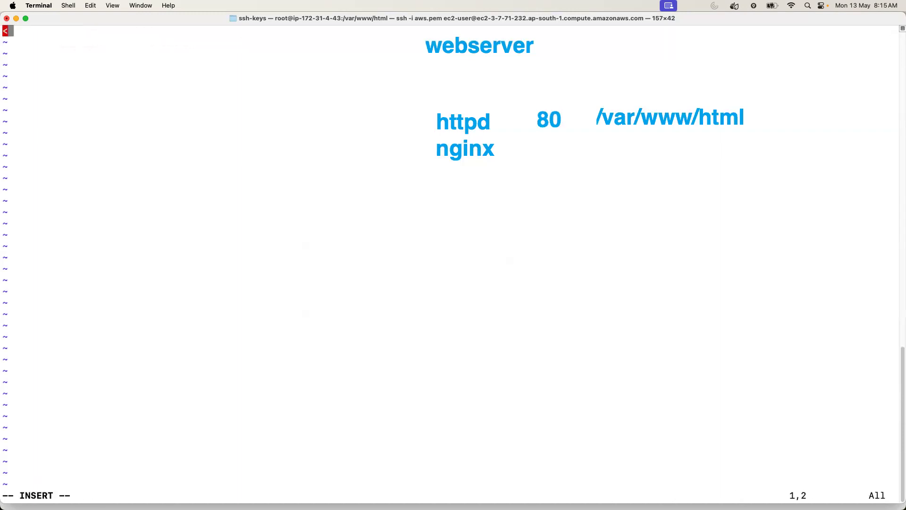
pyautogui.write('h1>This i')
pyautogui.press('BackSpace')
pyautogui.press('BackSpace')
pyautogui.press('BackSpace')
pyautogui.press('BackSpace')
pyautogui.write('is is')
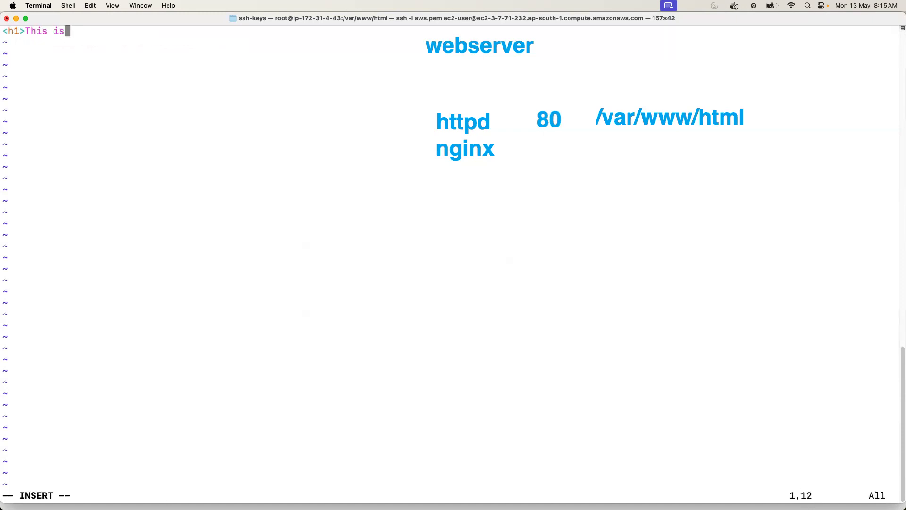
pyautogui.write(' my app</h1>')
pyautogui.press('Escape')
pyautogui.write(':wq')
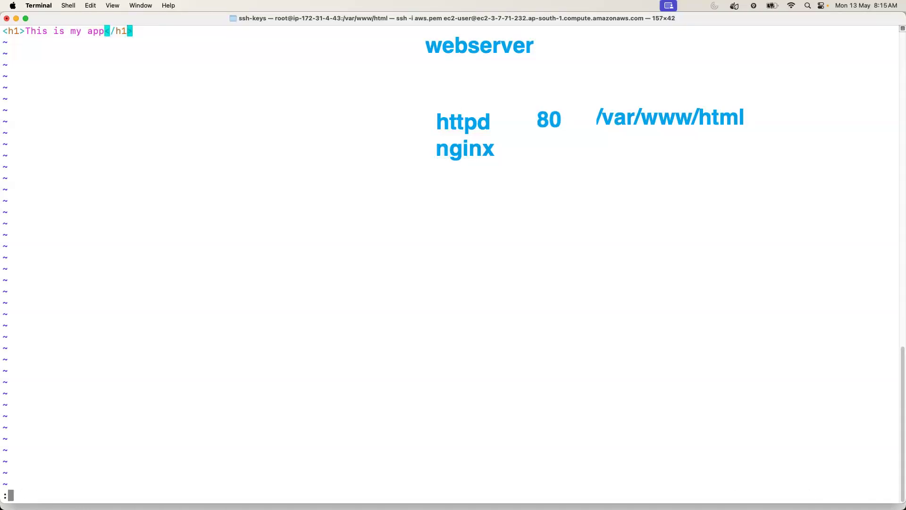
pyautogui.press('Return')
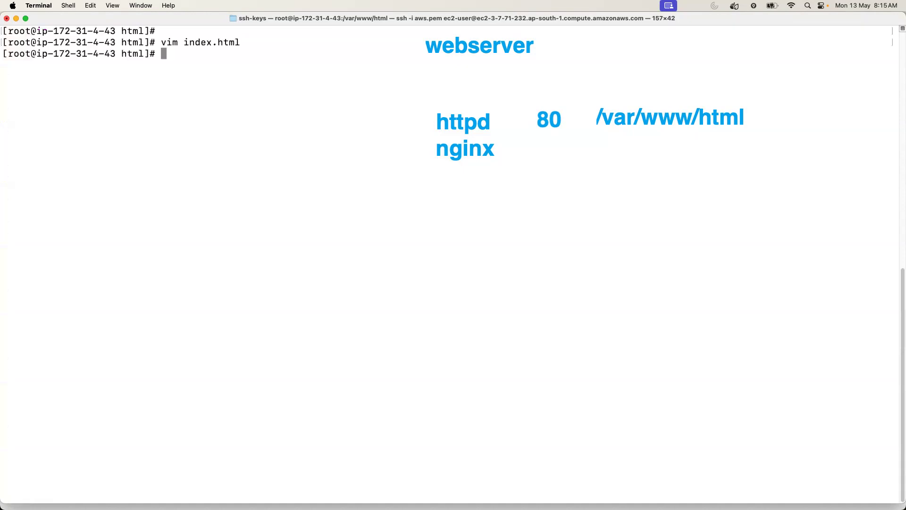
# Reload 3.7.71.232 in Chrome to show 'This is my app' and select the heading
pyautogui.click(15, 19)
pyautogui.click(41, 43)
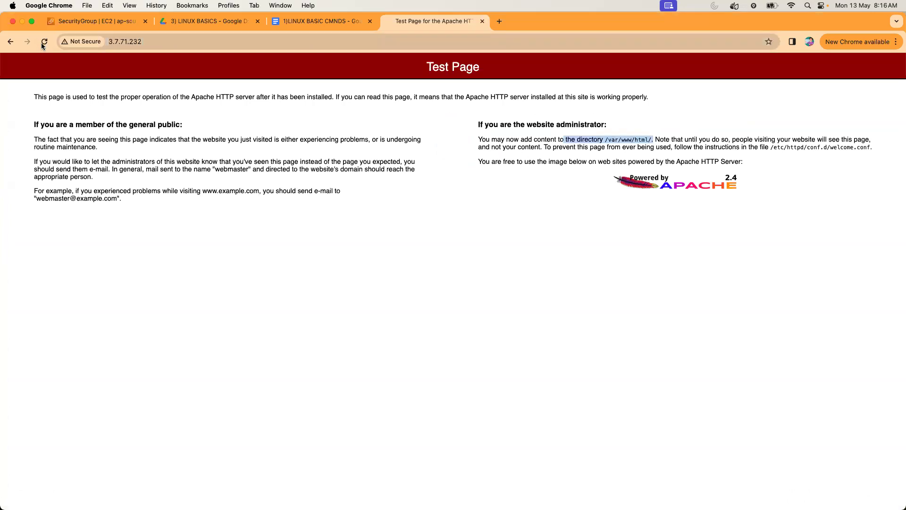
pyautogui.moveTo(22, 67); pyautogui.dragTo(129, 76)
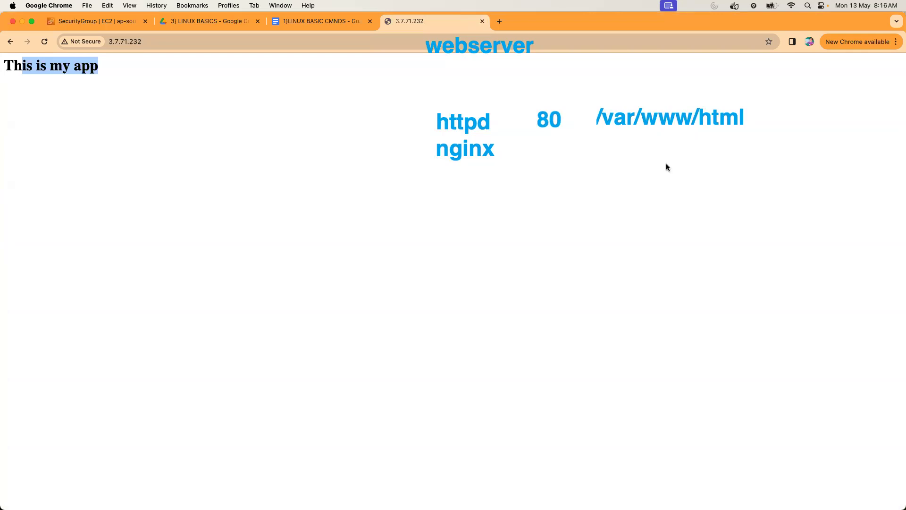
pyautogui.click(368, 216)
pyautogui.moveTo(42, 67); pyautogui.dragTo(122, 68)
pyautogui.click(126, 88)
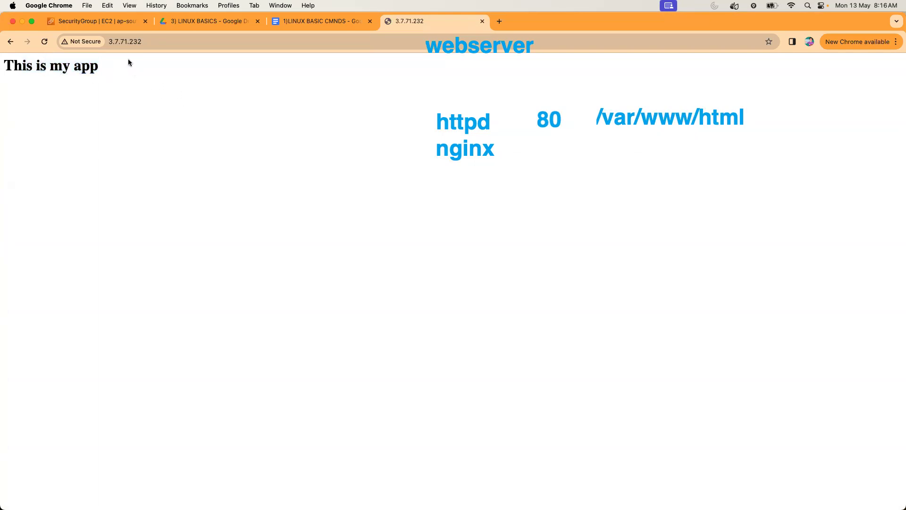
pyautogui.click(118, 28)
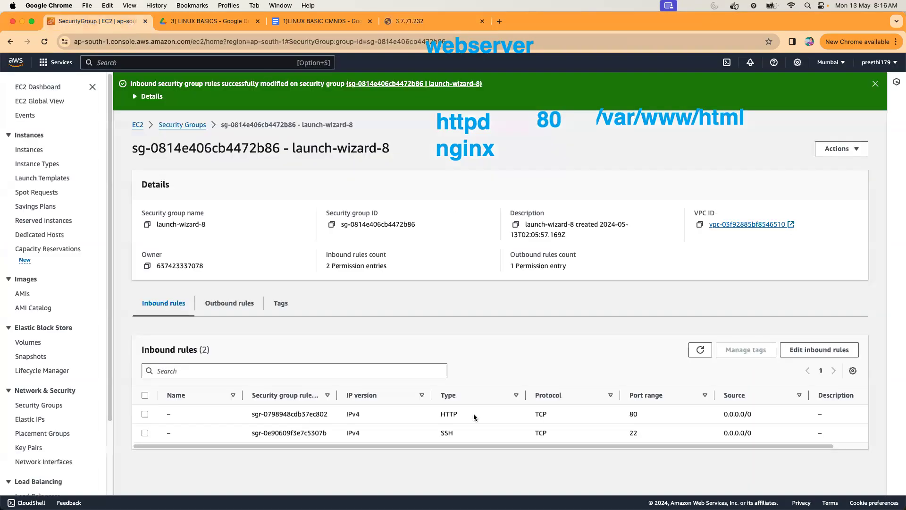
# Restrict the SSH inbound rule's source to My IP and save the rules
pyautogui.click(791, 352)
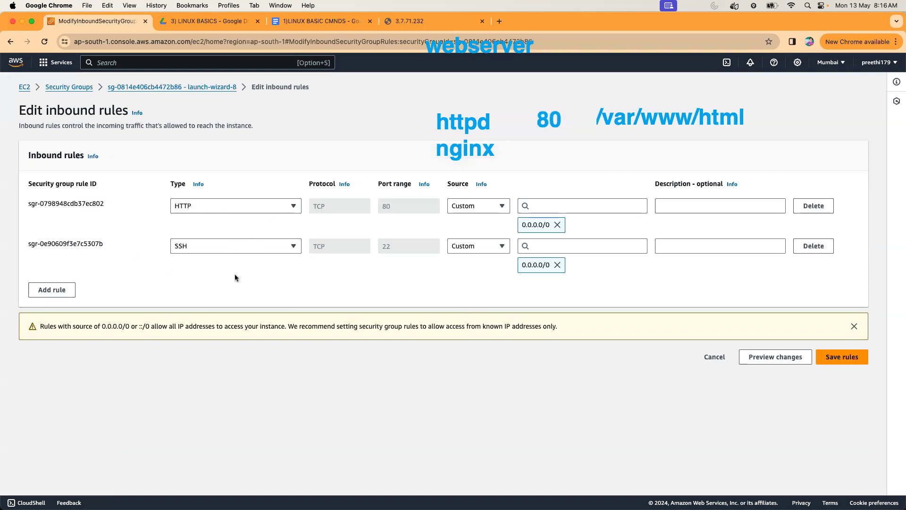
pyautogui.click(492, 246)
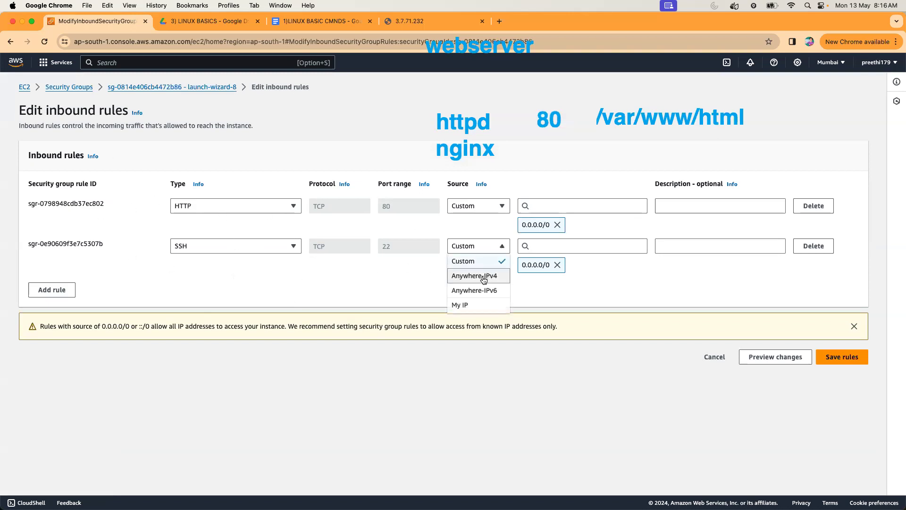
pyautogui.press('Escape')
pyautogui.click(474, 301)
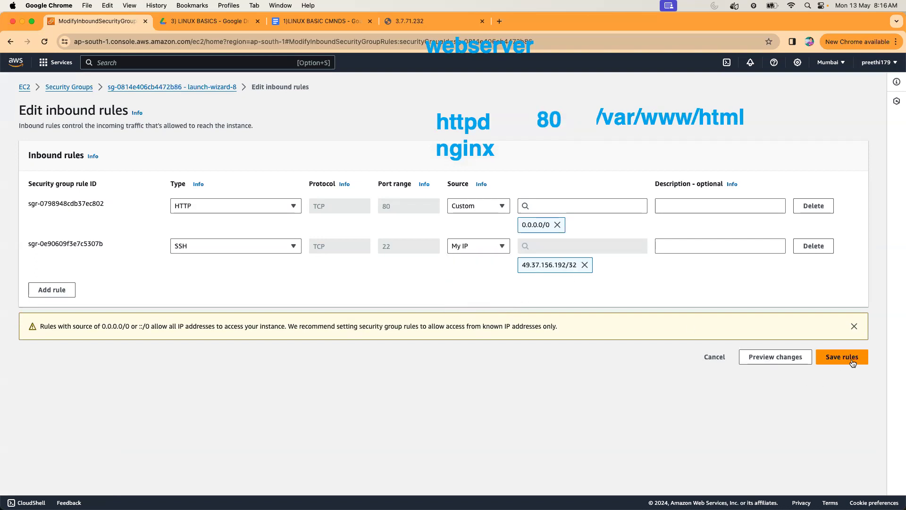
pyautogui.click(842, 357)
# Reload the This is my app site at 3.7.71.232 to check it still loads
pyautogui.click(449, 23)
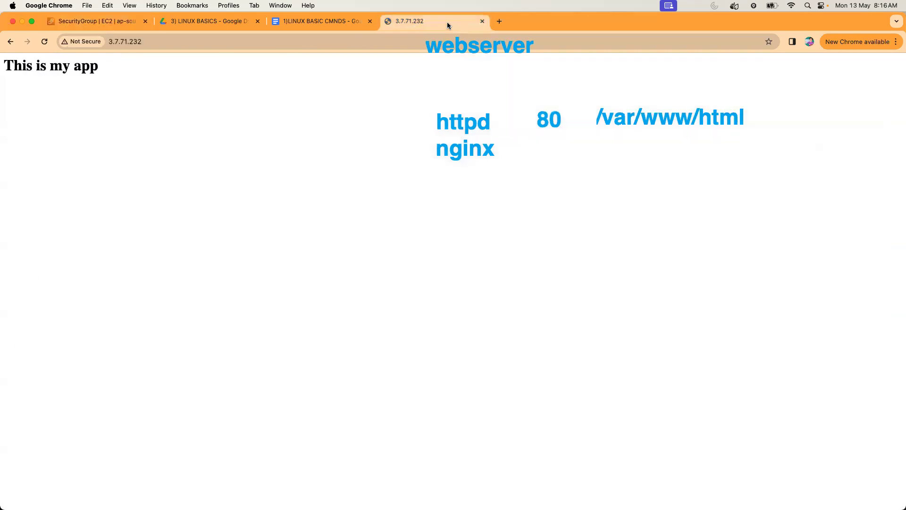
pyautogui.click(44, 41)
pyautogui.click(45, 43)
# Set the SSH rule's source back to Anywhere-IPv4 (0.0.0.0/0) and save the rules
pyautogui.click(107, 22)
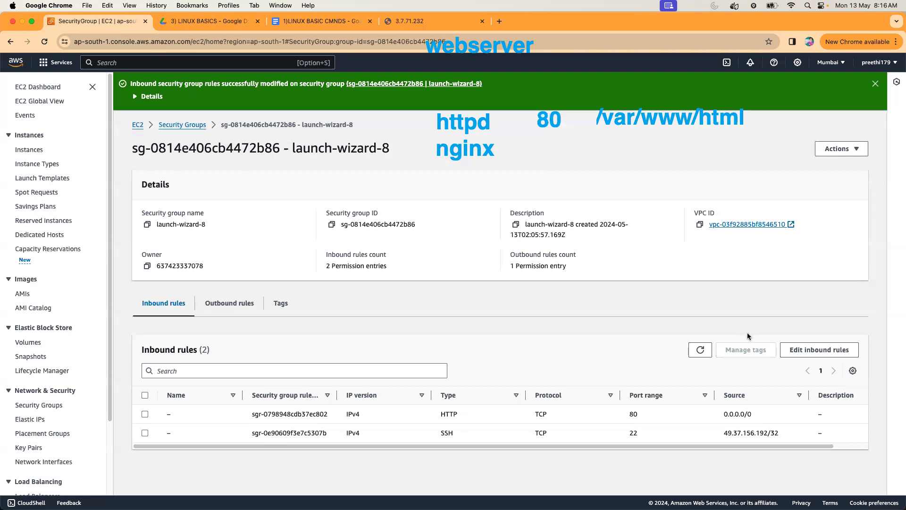
pyautogui.click(803, 350)
pyautogui.moveTo(455, 183); pyautogui.dragTo(470, 185)
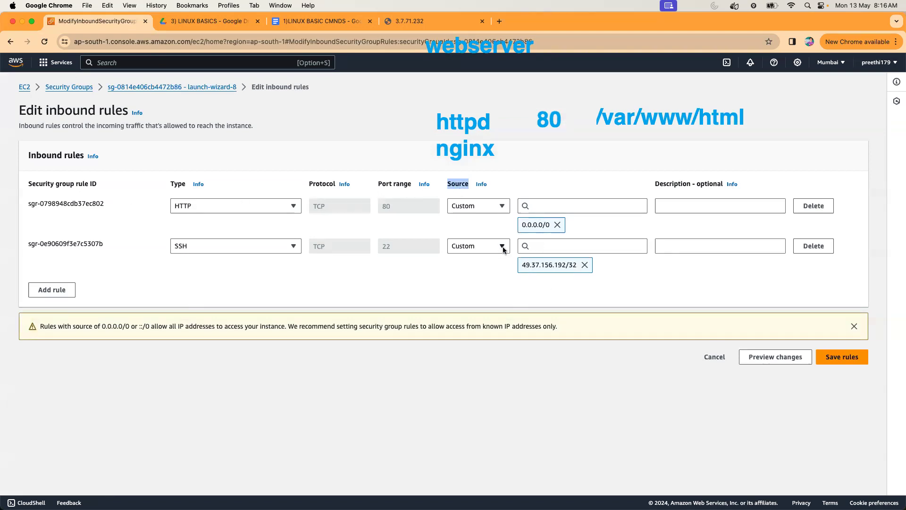
pyautogui.click(503, 247)
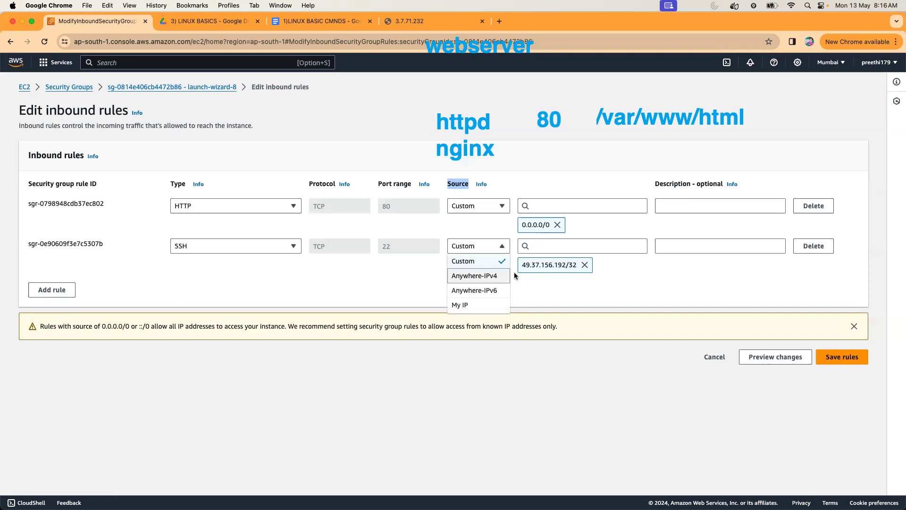
pyautogui.click(478, 278)
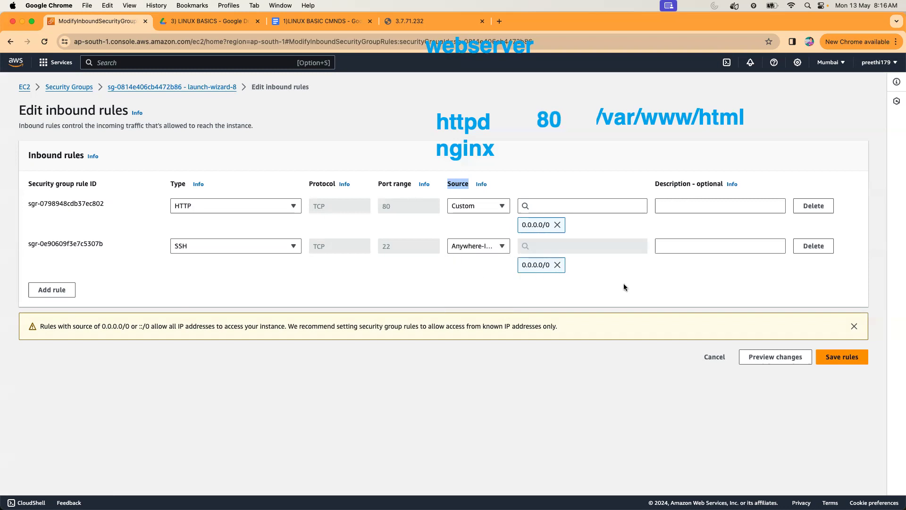
pyautogui.click(835, 357)
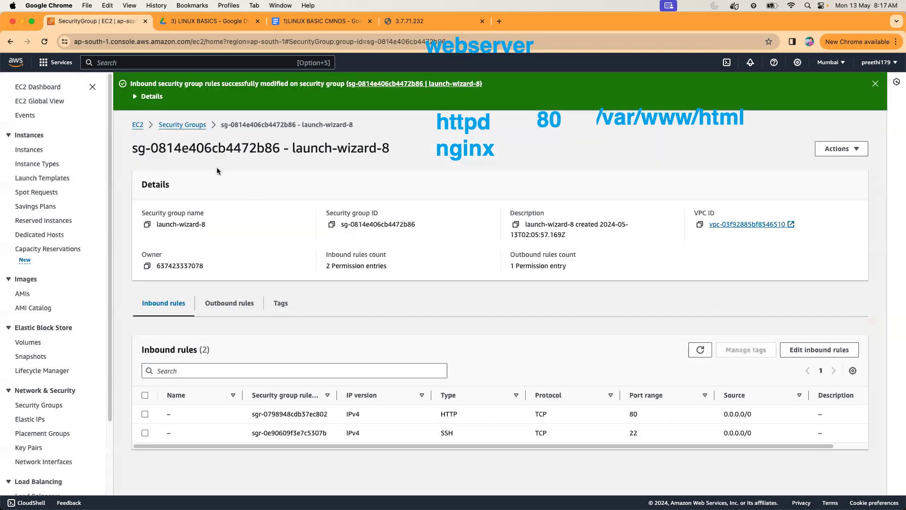
# Go back to the EC2 instances list, then to the This is my app tab
pyautogui.click(138, 126)
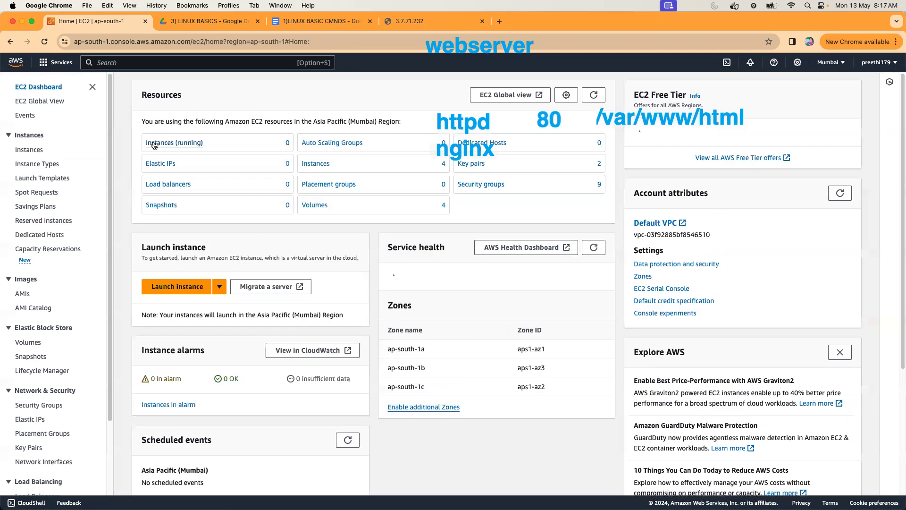
pyautogui.click(153, 145)
pyautogui.click(406, 21)
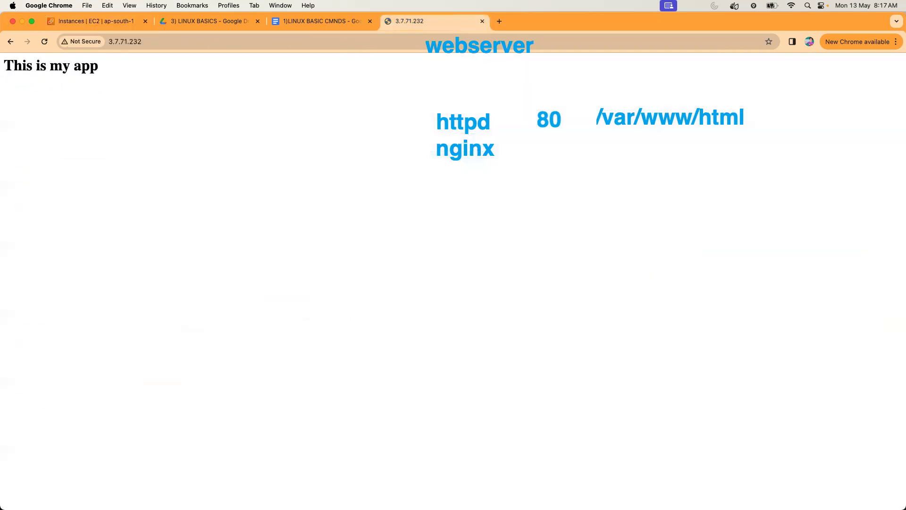
# In the SSH terminal, open /etc/httpd/ in vim and quit without saving using :q!
pyautogui.press('super+Tab')
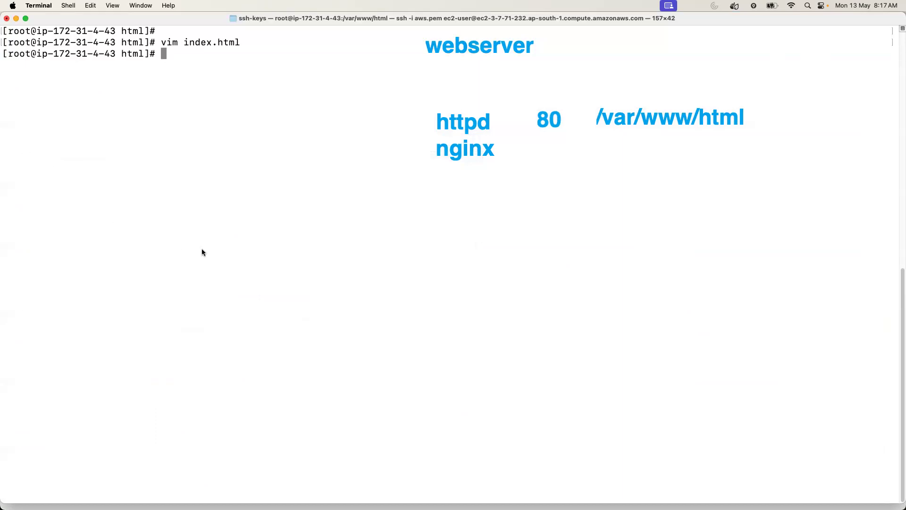
pyautogui.write('vim /etc/httpd/ht')
pyautogui.press('BackSpace')
pyautogui.press('BackSpace')
pyautogui.write('conf.')
pyautogui.press('BackSpace')
pyautogui.press('BackSpace')
pyautogui.press('BackSpace')
pyautogui.press('BackSpace')
pyautogui.press('BackSpace')
pyautogui.press('Return')
pyautogui.write(':q!')
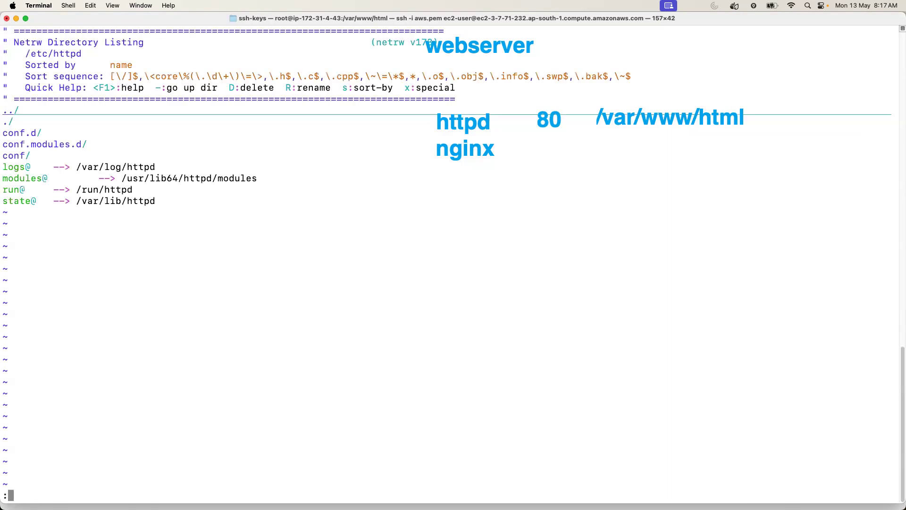
pyautogui.press('Return')
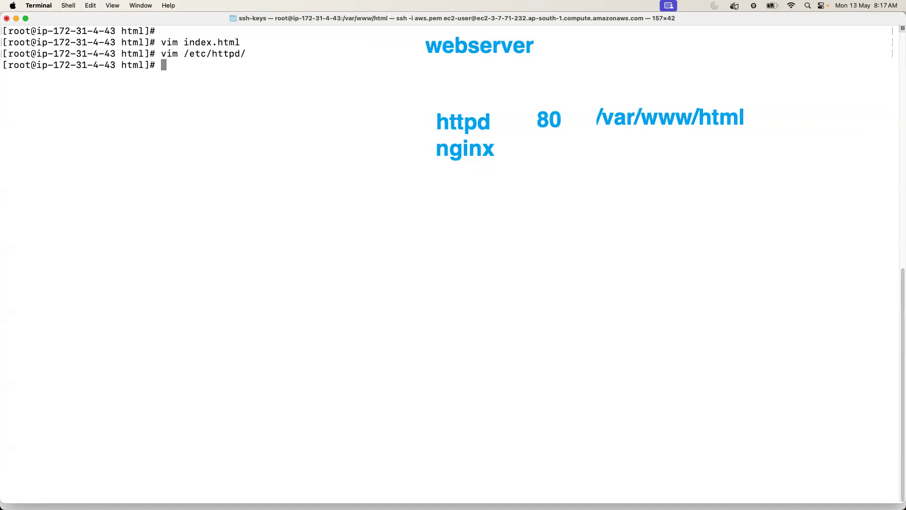
# Change into /etc/httpd and list its contents
pyautogui.press('Up')
pyautogui.press('Left')
pyautogui.press('Left')
pyautogui.press('Left')
pyautogui.press('Left')
pyautogui.press('Left')
pyautogui.press('Left')
pyautogui.press('Left')
pyautogui.press('Left')
pyautogui.press('Left')
pyautogui.press('Left')
pyautogui.press('Left')
pyautogui.press('Left')
pyautogui.press('Left')
pyautogui.press('BackSpace')
pyautogui.press('BackSpace')
pyautogui.press('Delete')
pyautogui.write('cd')
pyautogui.press('Return')
pyautogui.write('ls')
pyautogui.press('Return')
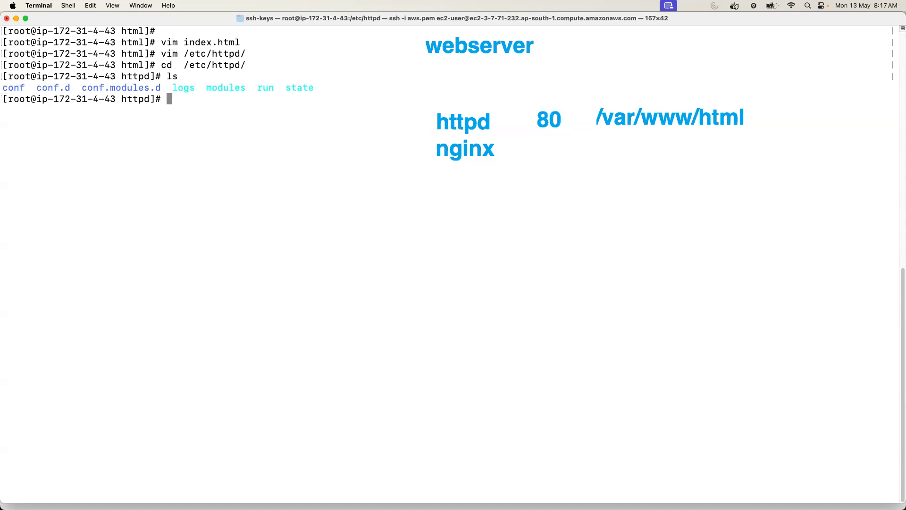
# Move into the conf folder and list its files
pyautogui.write('cd conf')
pyautogui.press('Return')
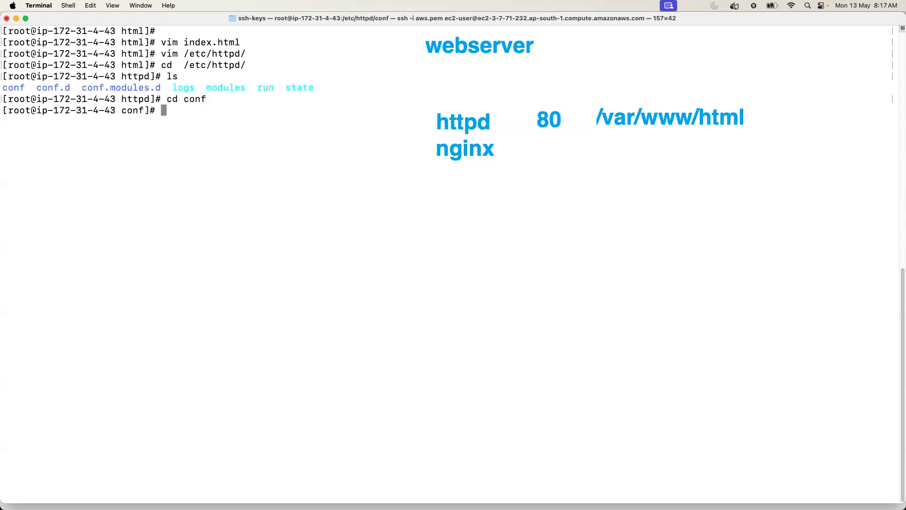
pyautogui.write('ls')
pyautogui.press('Return')
# Open httpd.conf in vim in insert mode and find the Listen 80 line
pyautogui.write('vim httpd.conf')
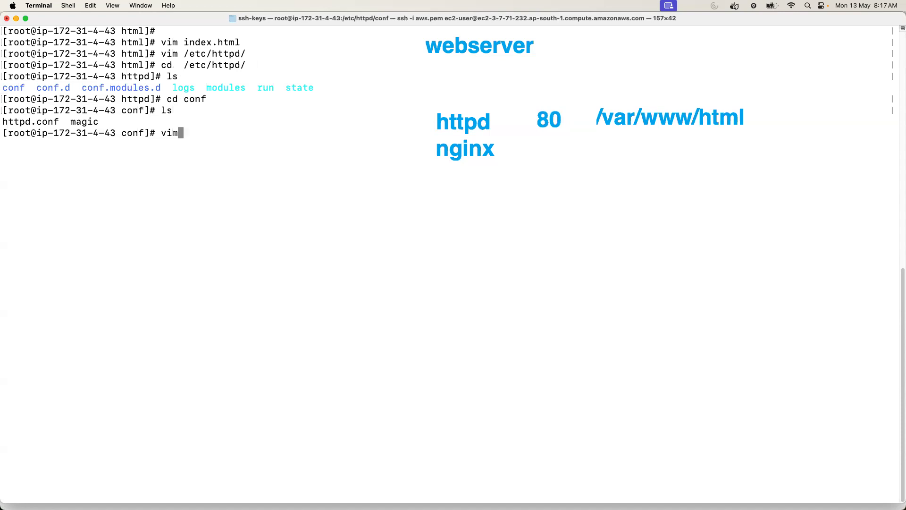
pyautogui.press('Return')
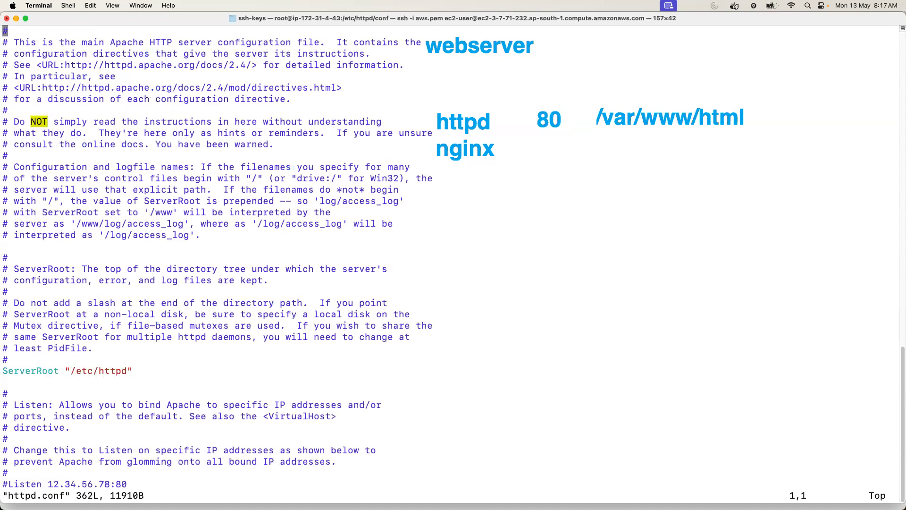
pyautogui.press('i')
pyautogui.press('Down')
pyautogui.press('Down')
pyautogui.press('Down')
pyautogui.press('Down')
pyautogui.press('Down')
pyautogui.press('Down')
pyautogui.press('Down')
pyautogui.press('Down')
pyautogui.press('Down')
pyautogui.press('Down')
pyautogui.press('Down')
pyautogui.press('Down')
pyautogui.press('Down')
pyautogui.press('Down')
pyautogui.press('Down')
pyautogui.press('Down')
pyautogui.press('Down')
pyautogui.press('Down')
pyautogui.press('Down')
pyautogui.press('Down')
pyautogui.press('Down')
pyautogui.press('Down')
pyautogui.press('Down')
pyautogui.press('Down')
pyautogui.press('Down')
pyautogui.press('Down')
pyautogui.press('Down')
pyautogui.press('Down')
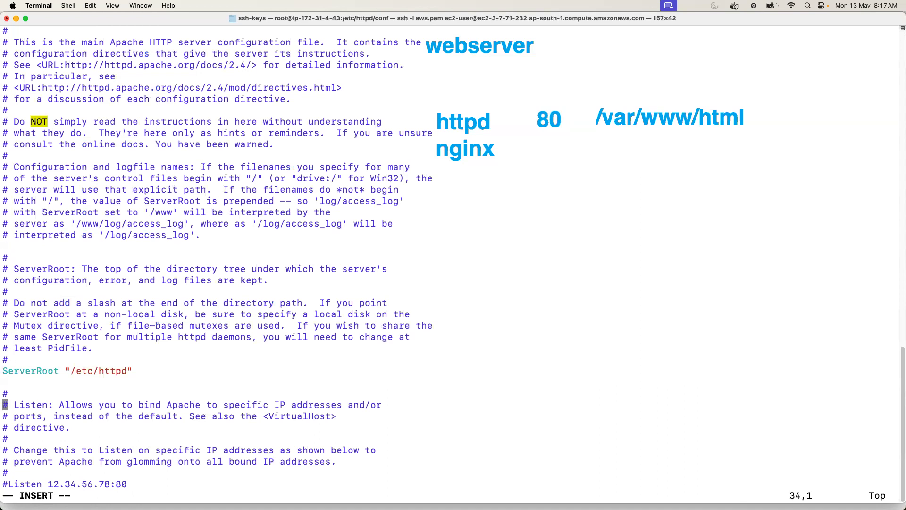
pyautogui.press('Down')
pyautogui.press('Down')
pyautogui.press('Down')
pyautogui.press('Down')
pyautogui.press('Down')
pyautogui.press('Down')
pyautogui.press('Down')
pyautogui.press('Down')
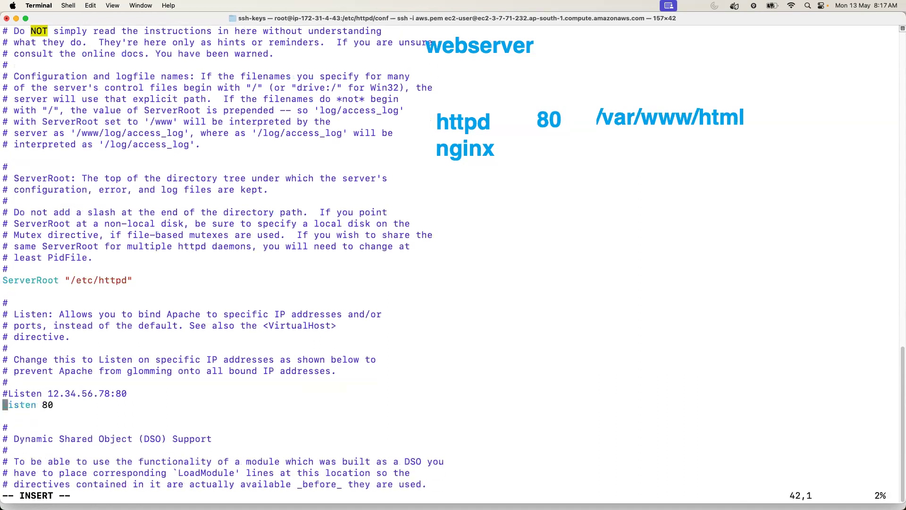
pyautogui.press('Down')
pyautogui.press('Down')
pyautogui.press('Down')
pyautogui.press('Down')
pyautogui.press('Down')
pyautogui.press('Down')
pyautogui.press('Down')
pyautogui.press('Down')
pyautogui.press('Down')
pyautogui.press('Down')
pyautogui.press('Down')
pyautogui.press('Down')
pyautogui.press('Down')
pyautogui.press('Down')
pyautogui.press('Down')
pyautogui.press('Down')
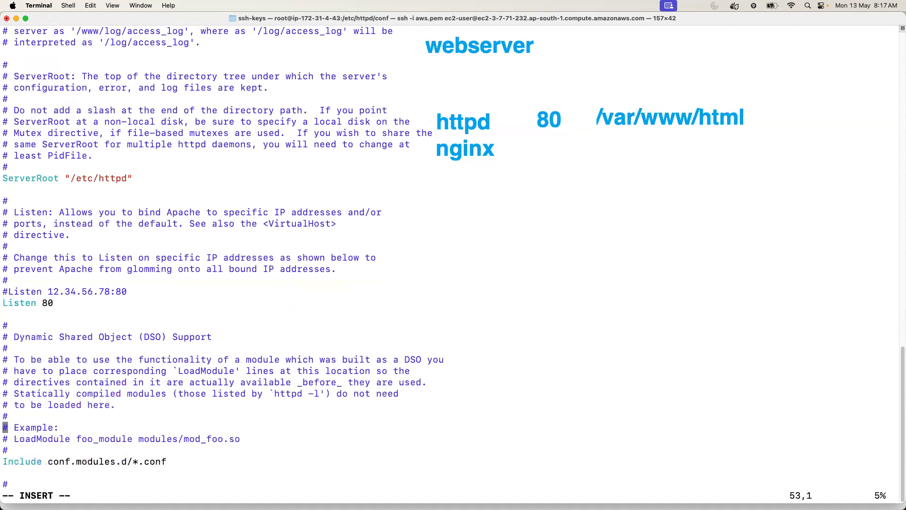
pyautogui.press('Up')
pyautogui.press('Up')
pyautogui.press('Up')
pyautogui.press('Up')
pyautogui.press('Up')
pyautogui.press('Up')
pyautogui.press('Up')
pyautogui.press('Up')
pyautogui.press('Up')
pyautogui.press('Up')
pyautogui.press('Up')
pyautogui.press('Up')
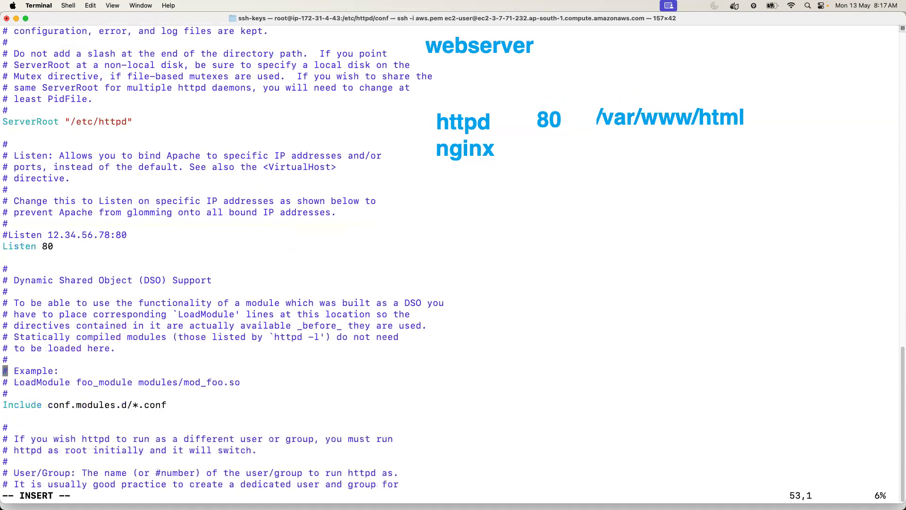
pyautogui.press('Up')
pyautogui.press('Up')
pyautogui.press('Up')
pyautogui.press('Up')
# Change Listen 80 to Listen 90 and save the file with :wq!
pyautogui.press('Right')
pyautogui.press('Right')
pyautogui.press('Right')
pyautogui.press('Right')
pyautogui.press('Right')
pyautogui.press('Right')
pyautogui.press('Right')
pyautogui.press('Right')
pyautogui.press('Left')
pyautogui.press('Right')
pyautogui.press('BackSpace')
pyautogui.write('9')
pyautogui.press('Escape')
pyautogui.write(':wq!')
pyautogui.press('Return')
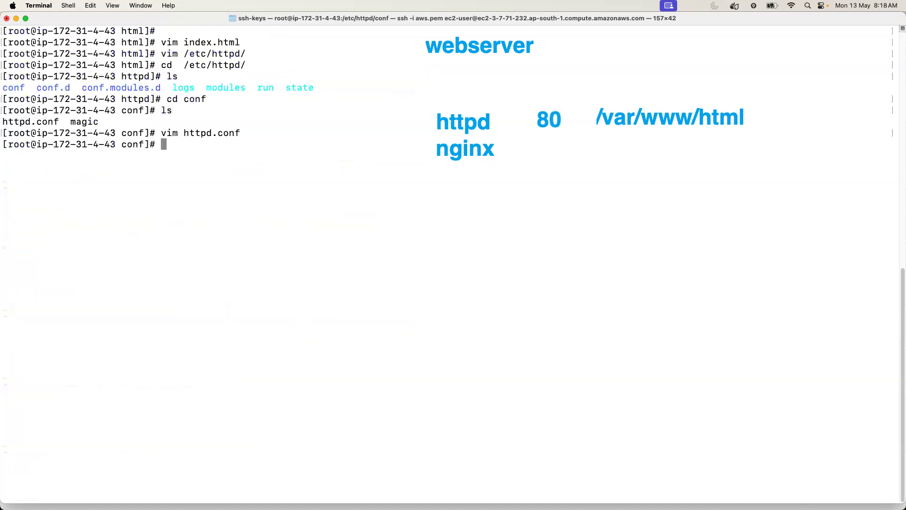
# Restart httpd and check its status, noting main process ID 4028
pyautogui.write('systemctl restart httpd')
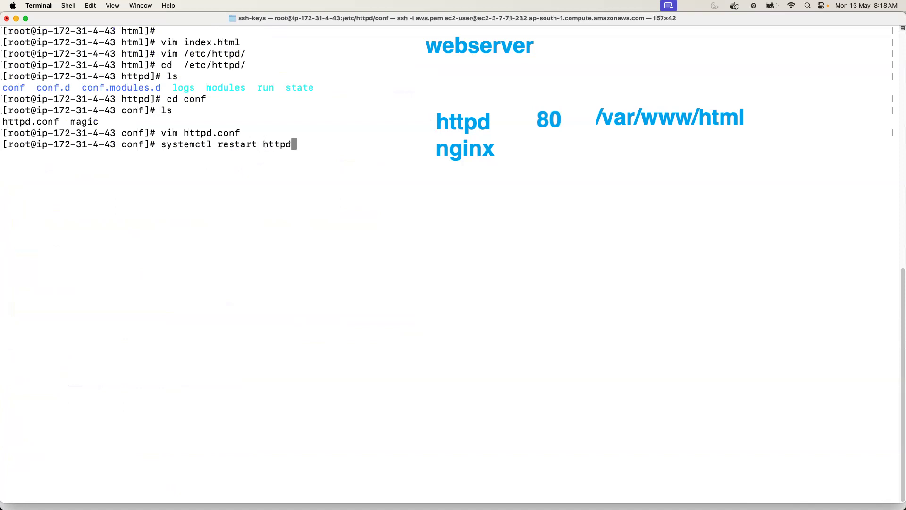
pyautogui.press('Return')
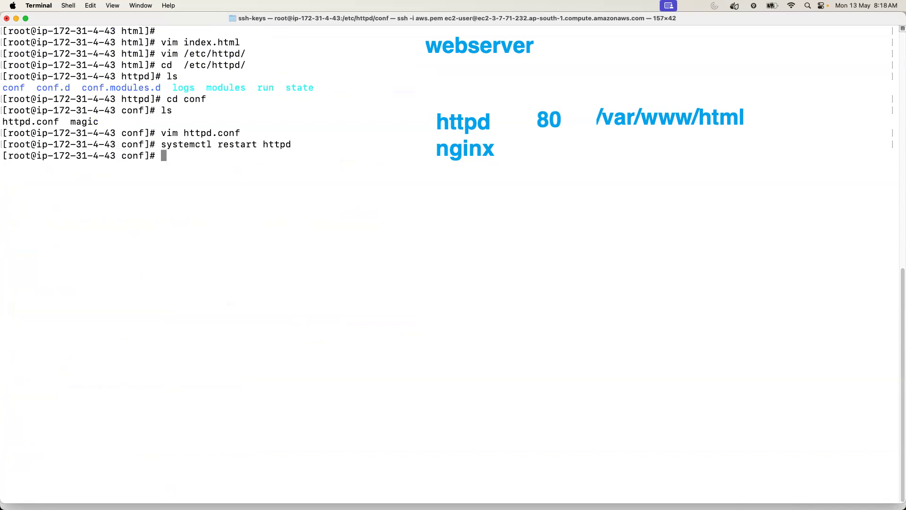
pyautogui.write('systemctl status http')
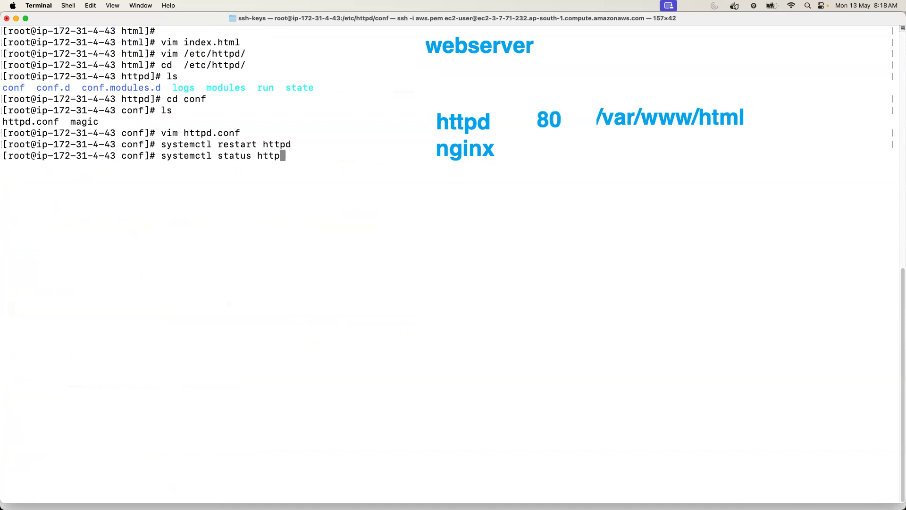
pyautogui.write('d')
pyautogui.press('Return')
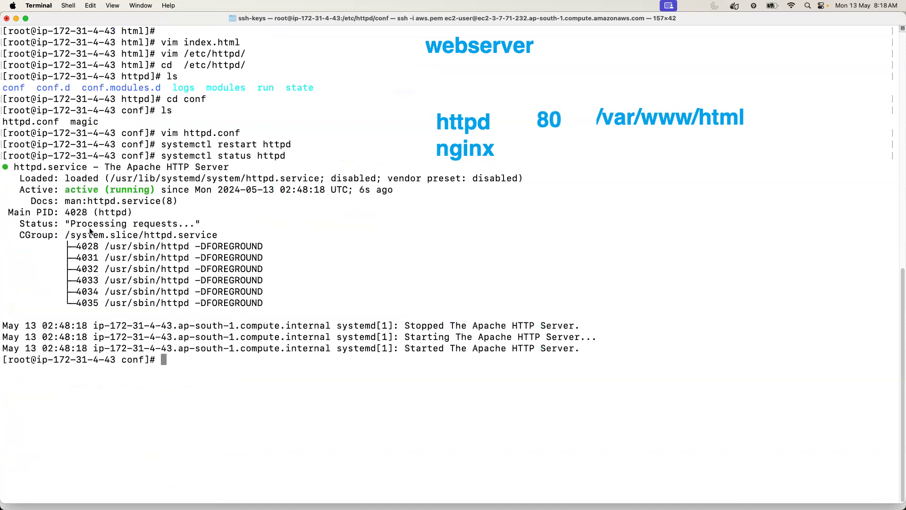
pyautogui.doubleClick(76, 212)
# Run netstat -lntup | grep 4028 and highlight that httpd listens on port 90
pyautogui.write('netstat -lntup | grep ')
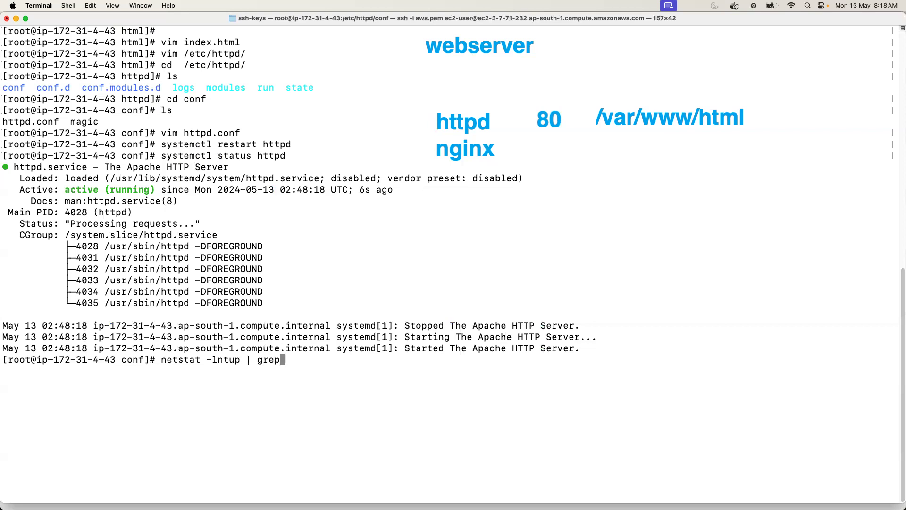
pyautogui.write('4028')
pyautogui.press('Return')
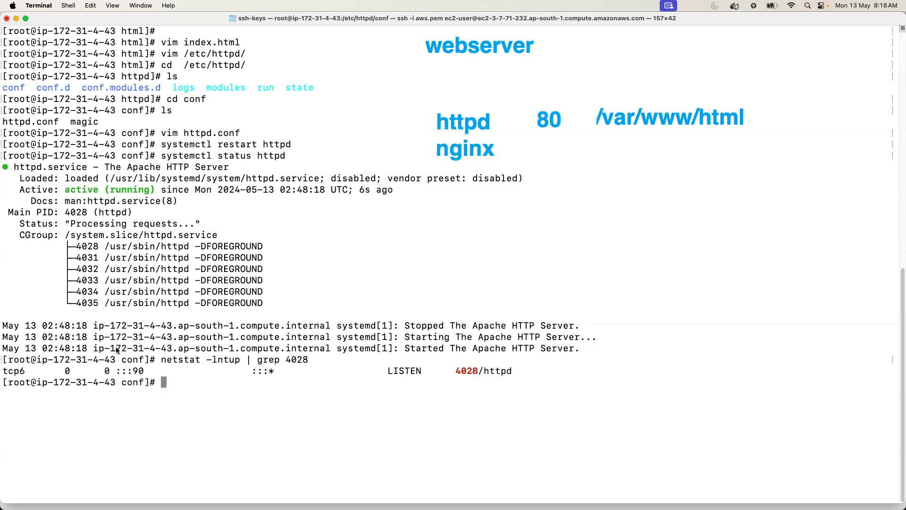
pyautogui.moveTo(127, 373); pyautogui.dragTo(160, 373)
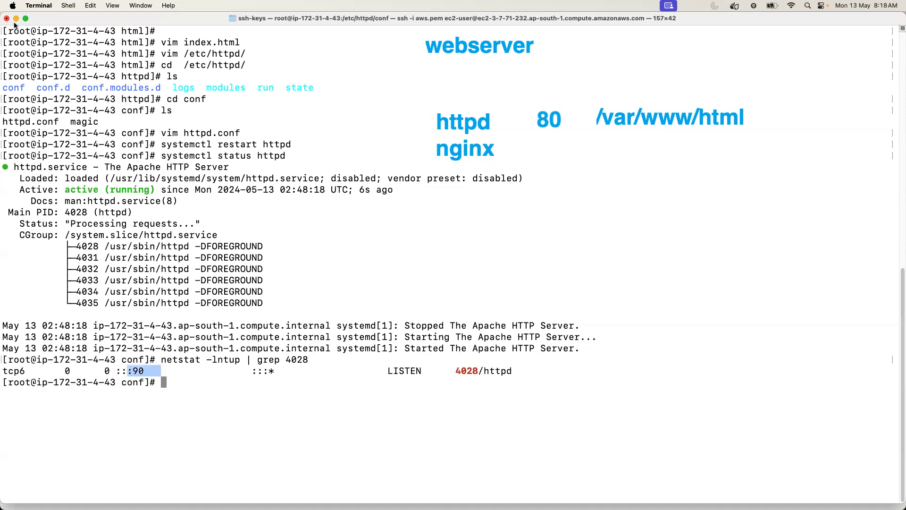
# Reload 3.7.71.232 in Chrome, where it is now refused, and duplicate its tab
pyautogui.click(16, 18)
pyautogui.click(45, 42)
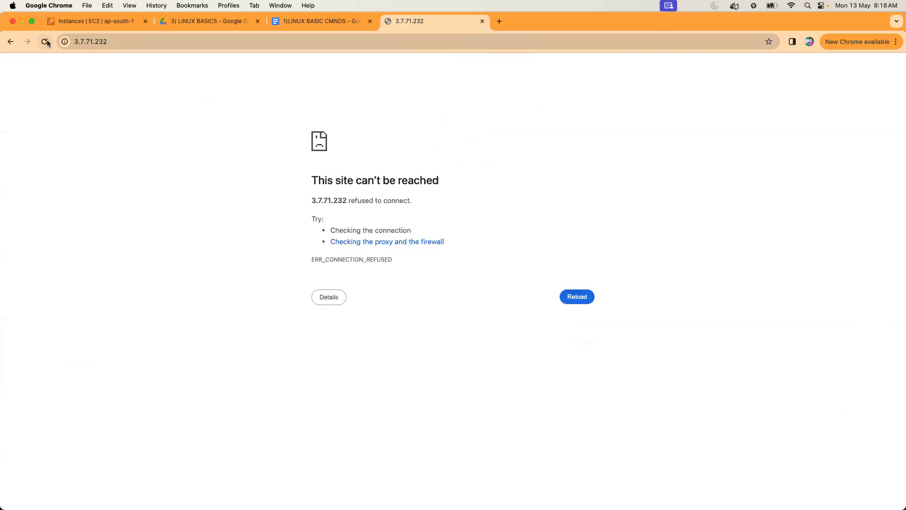
pyautogui.rightClick(426, 20)
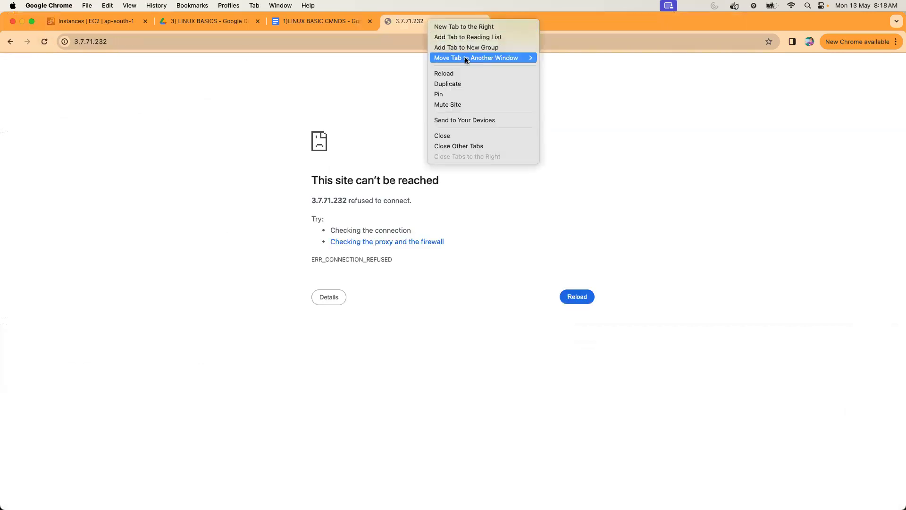
pyautogui.click(460, 83)
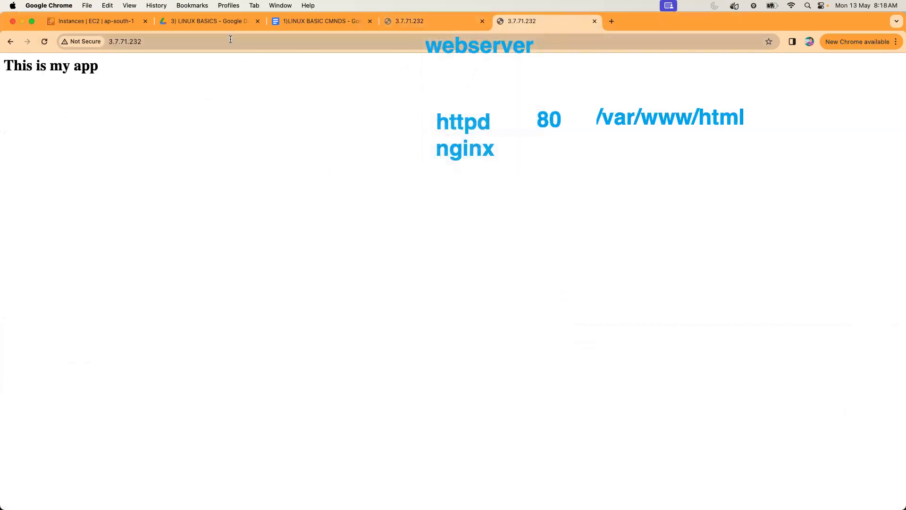
# Load 3.7.71.232:90 in the duplicate tab, then return to the EC2 instances console
pyautogui.click(257, 43)
pyautogui.write(':90')
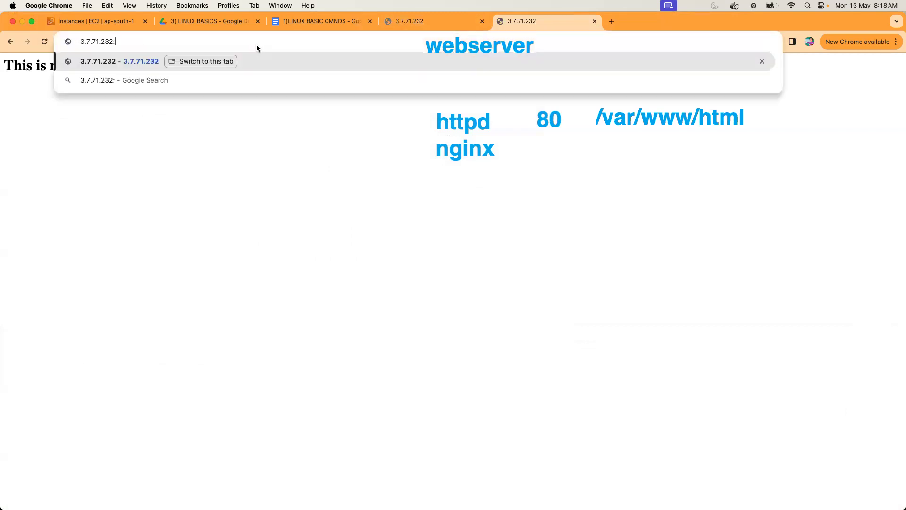
pyautogui.press('Return')
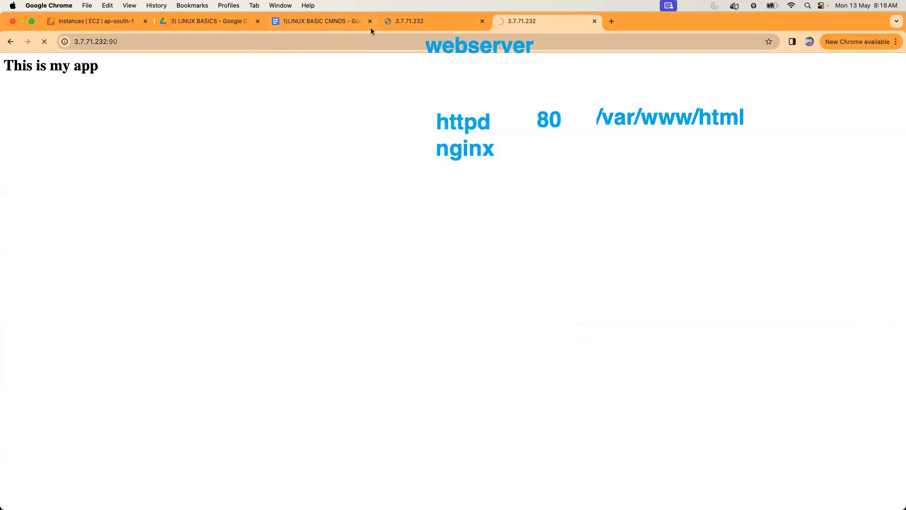
pyautogui.click(425, 21)
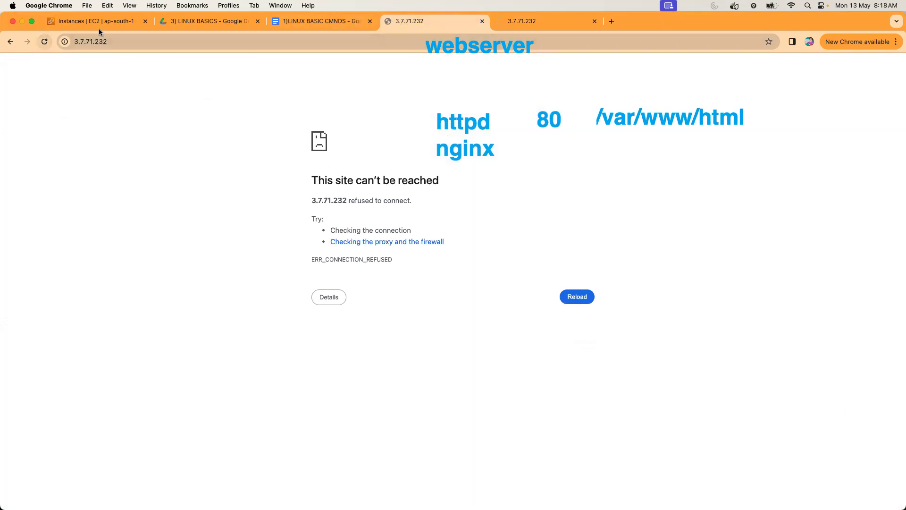
pyautogui.click(98, 23)
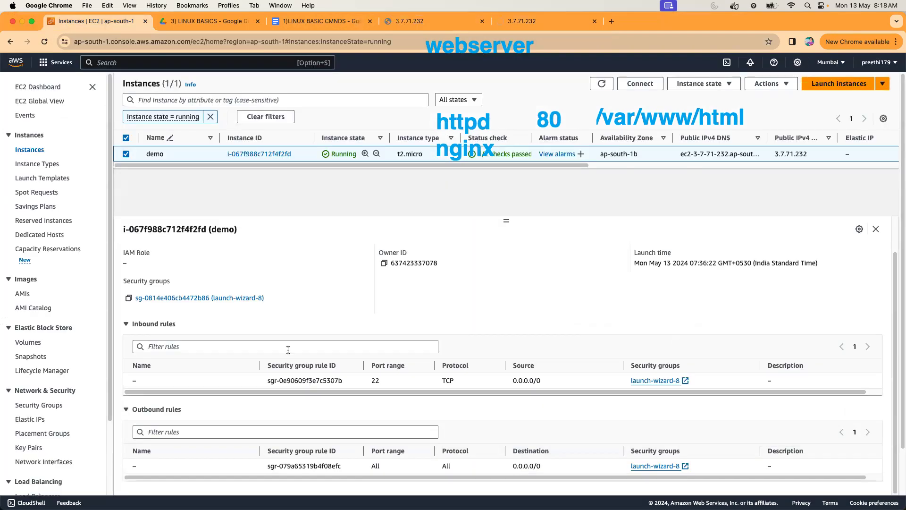
# Add a Custom TCP inbound rule for port 90 from Anywhere-IPv4 to launch-wizard-8 and save
pyautogui.scroll(-1, 753, 347)
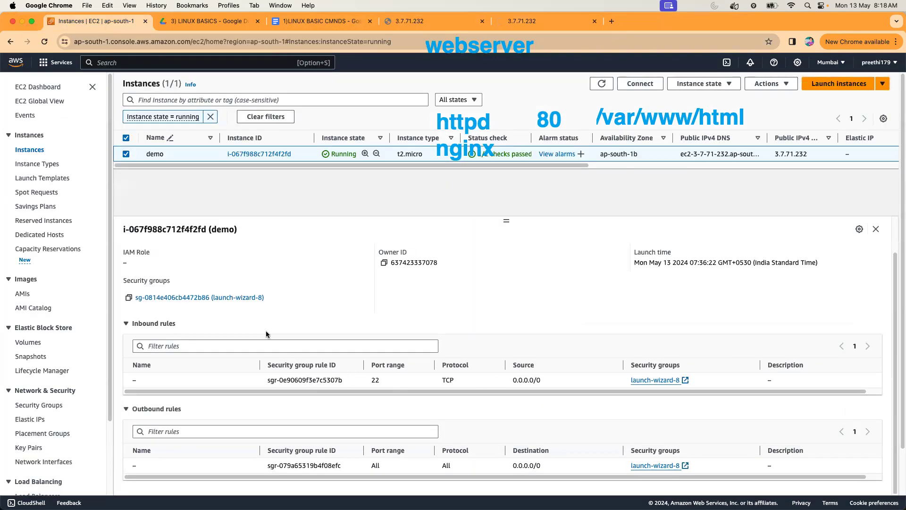
pyautogui.click(254, 298)
pyautogui.click(798, 350)
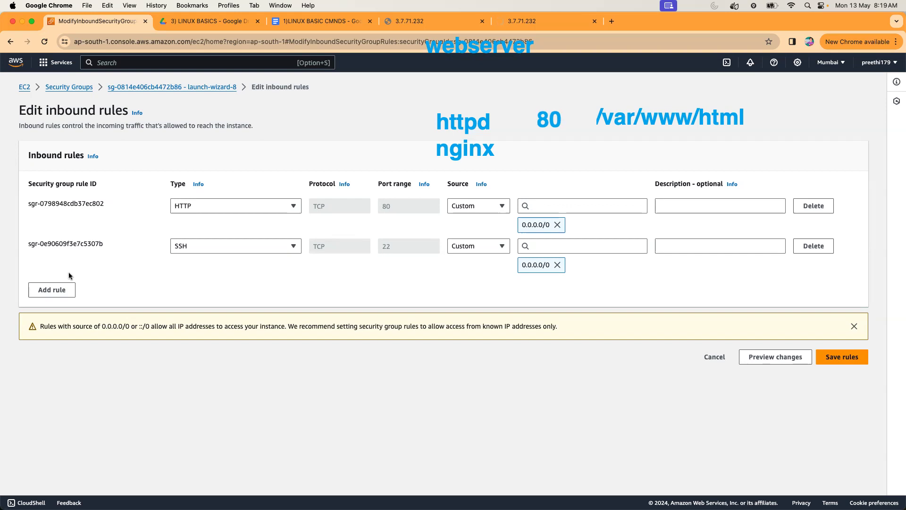
pyautogui.click(68, 289)
pyautogui.click(390, 286)
pyautogui.press('BackSpace')
pyautogui.write('90')
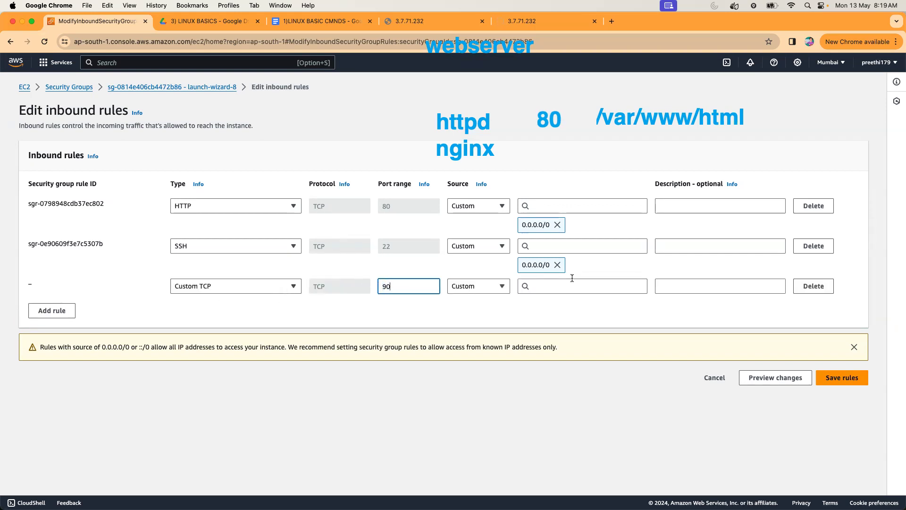
pyautogui.click(478, 286)
pyautogui.click(476, 315)
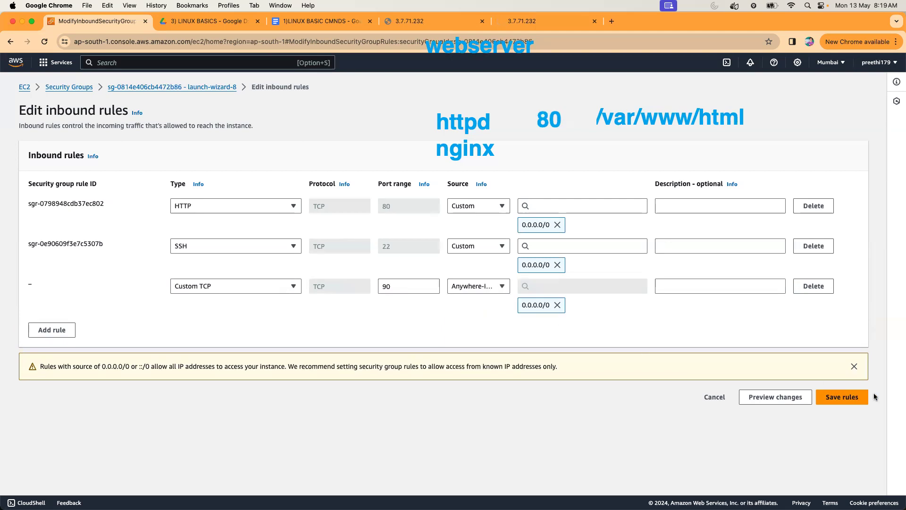
pyautogui.click(855, 396)
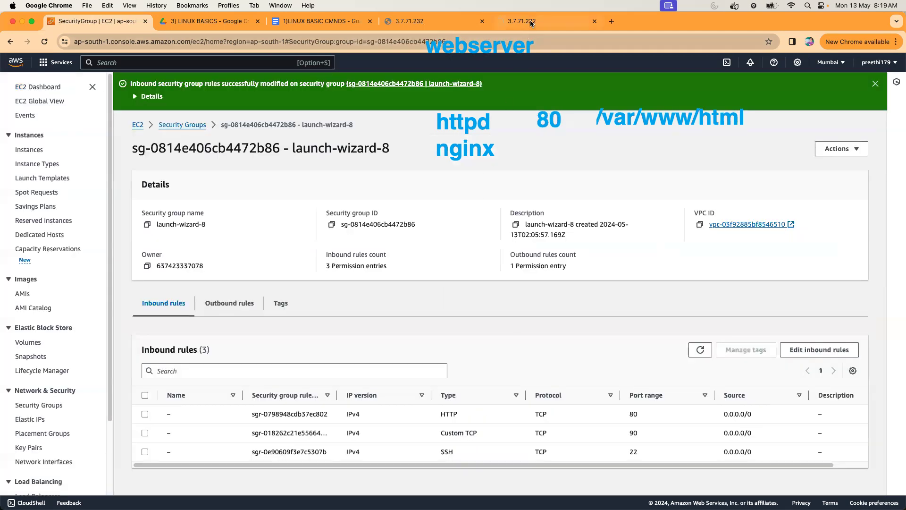
# Reload the 3.7.71.232:90 site tab, then return to the security group and Terminal
pyautogui.click(531, 21)
pyautogui.click(44, 42)
pyautogui.click(139, 41)
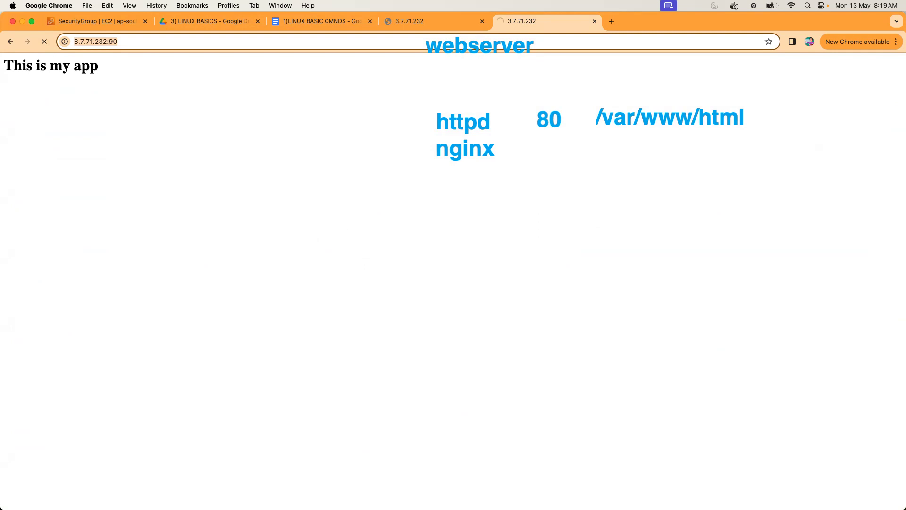
pyautogui.click(392, 24)
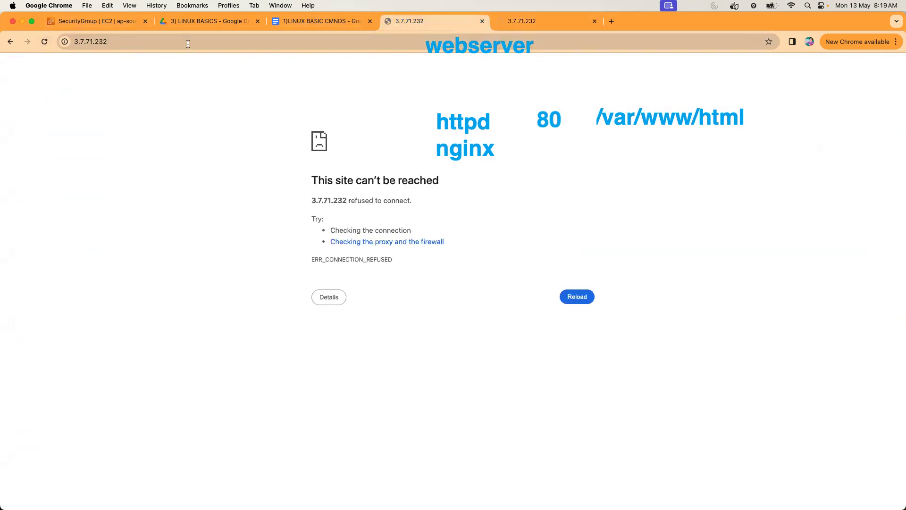
pyautogui.click(97, 21)
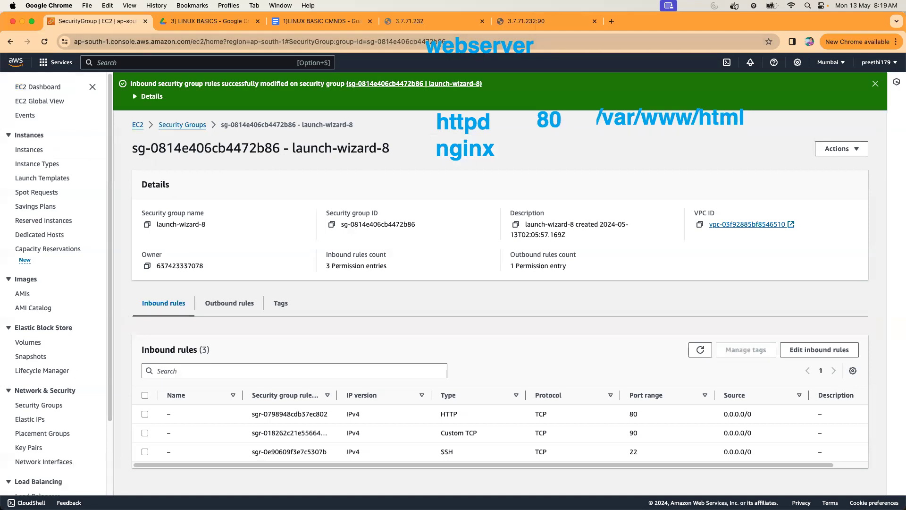
pyautogui.press('super+Tab')
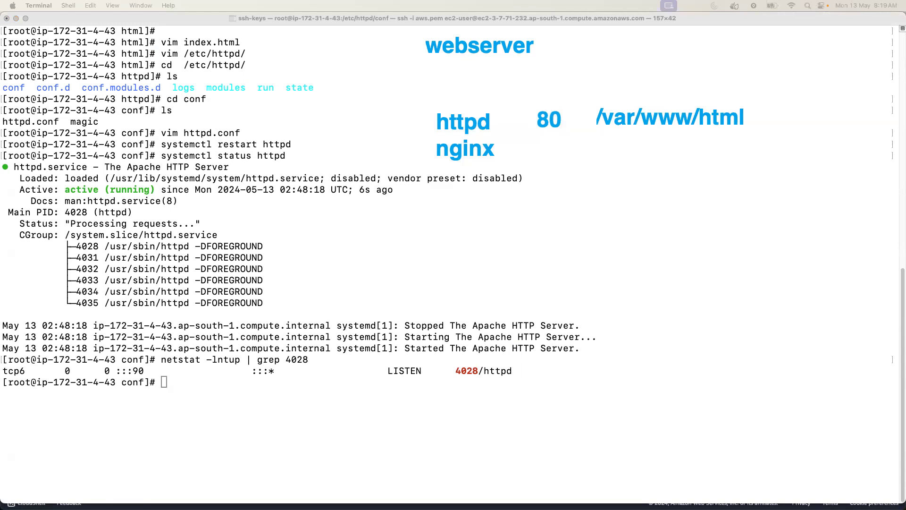
# Make the Terminal window active and place an on-screen text annotation
pyautogui.click(188, 402)
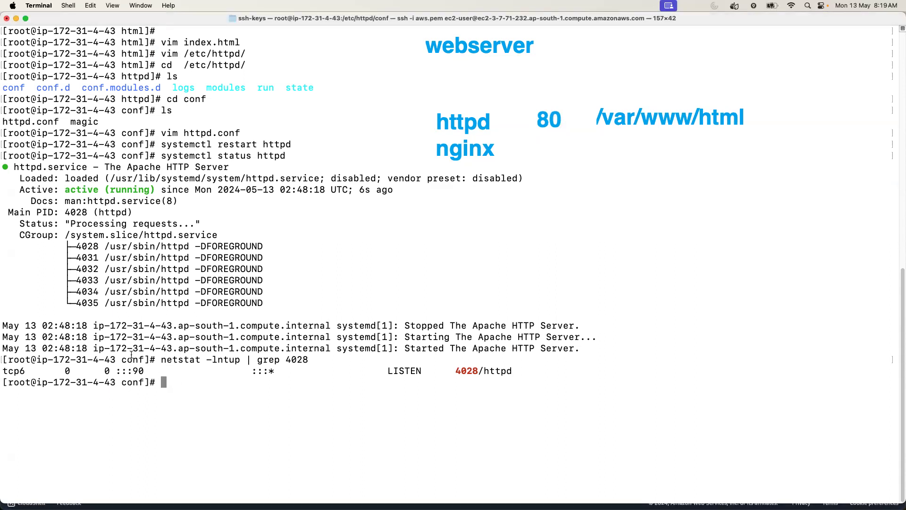
pyautogui.press('cmd+shift+a')
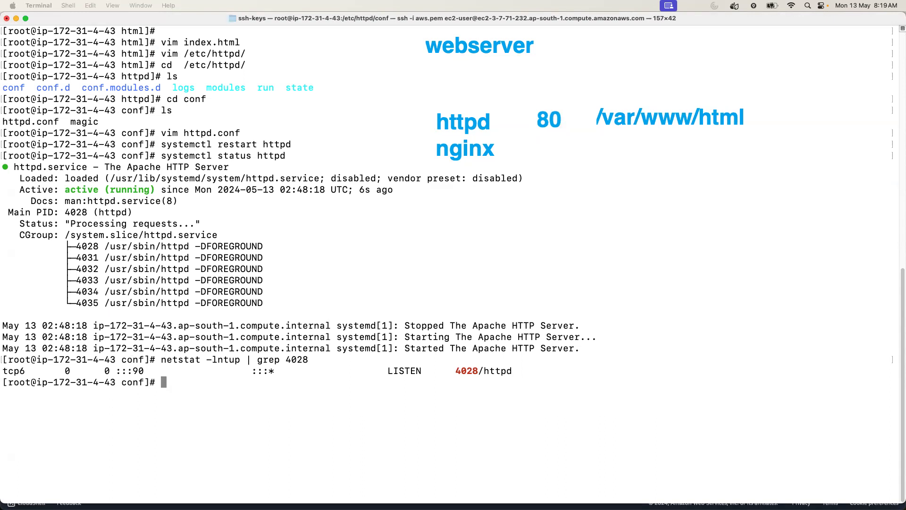
pyautogui.click(443, 218)
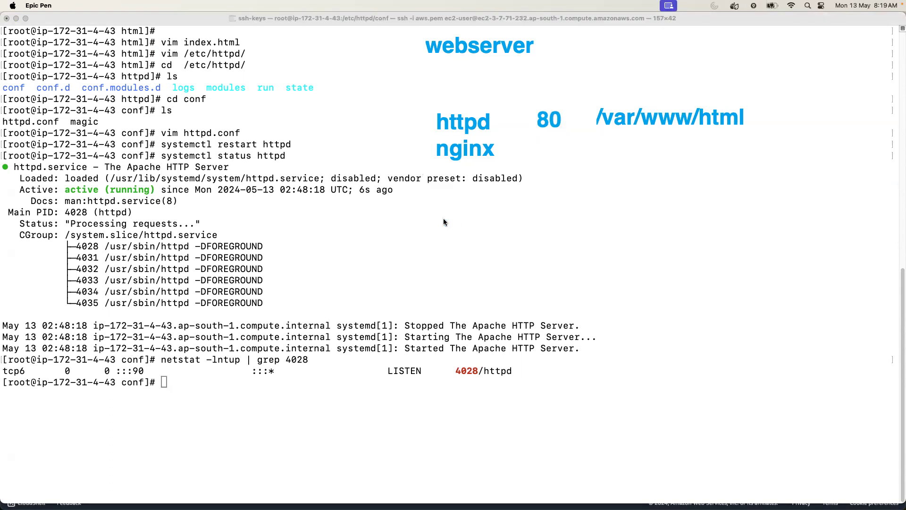
# Add Epic Pen notes reading 'tomcat', '8080' and 'tomcat/webapps'
pyautogui.write('tomcat')
pyautogui.click(449, 260)
pyautogui.click(566, 216)
pyautogui.write('8080')
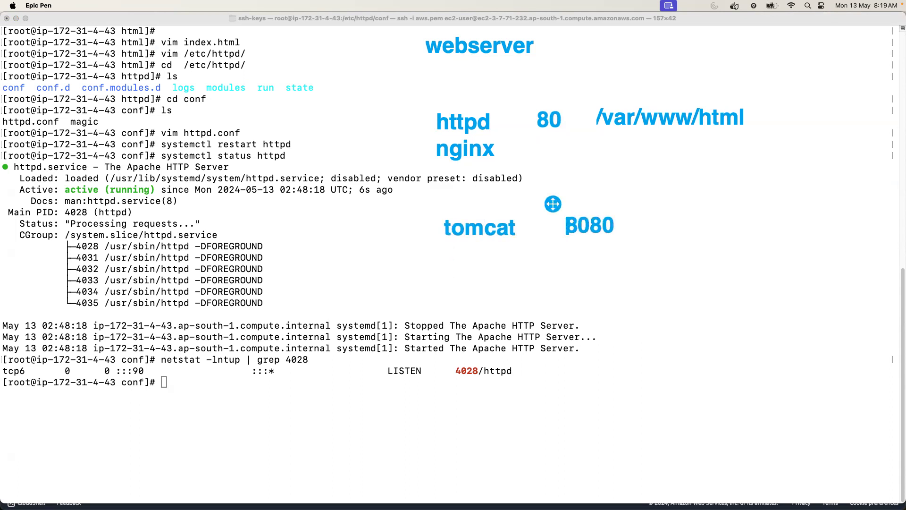
pyautogui.click(659, 218)
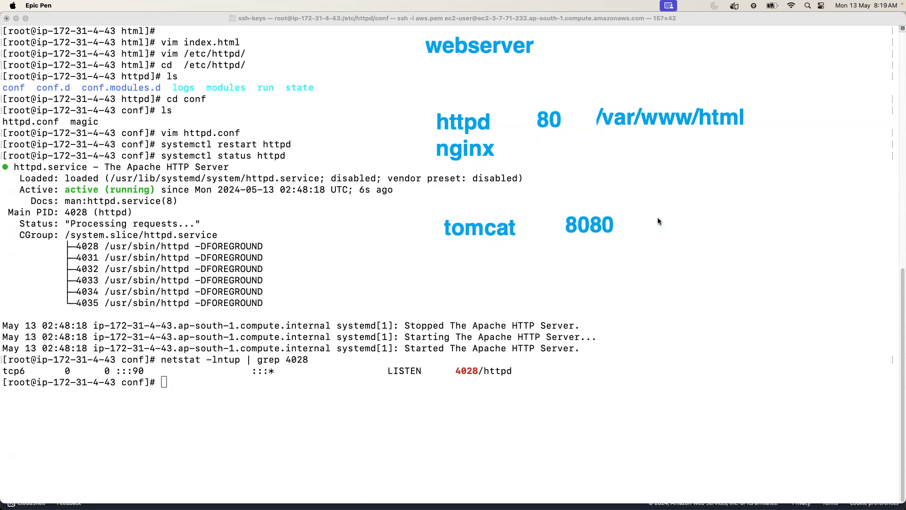
pyautogui.click(653, 220)
pyautogui.write('tomcat/')
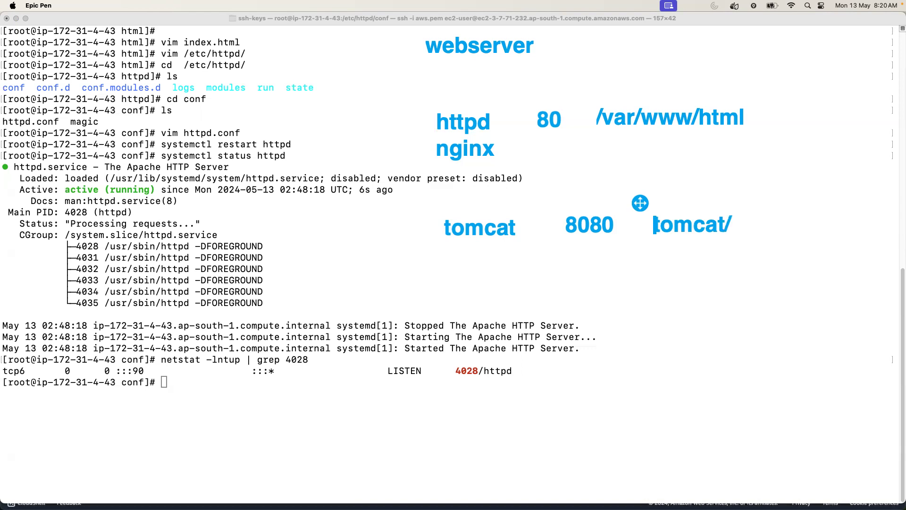
pyautogui.write('webapps')
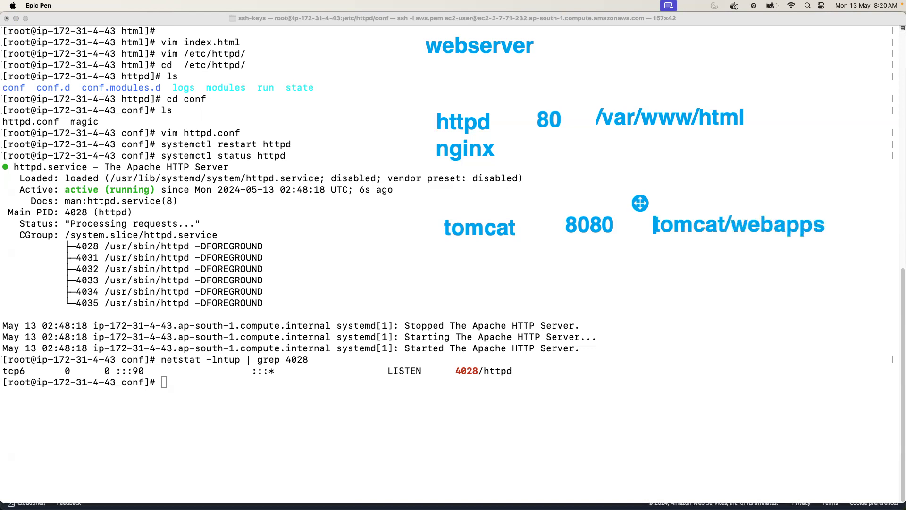
pyautogui.moveTo(705, 221); pyautogui.dragTo(798, 222)
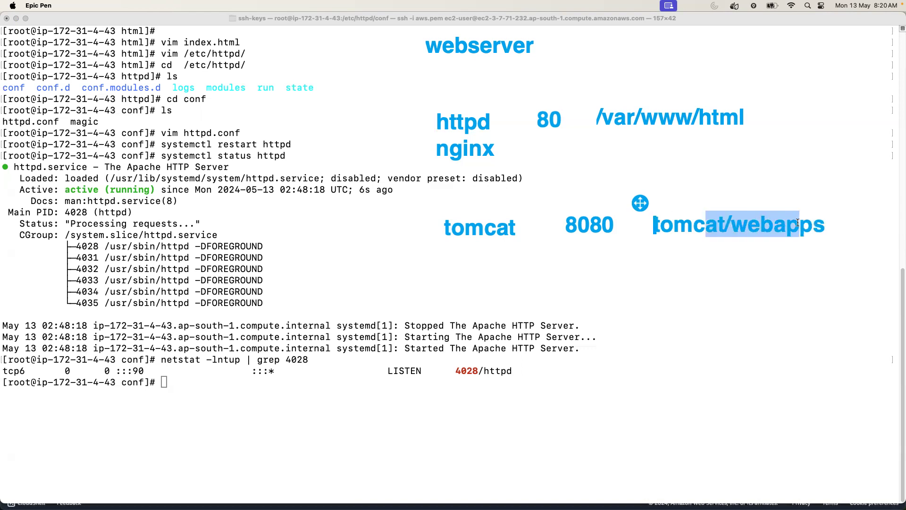
pyautogui.press('Left')
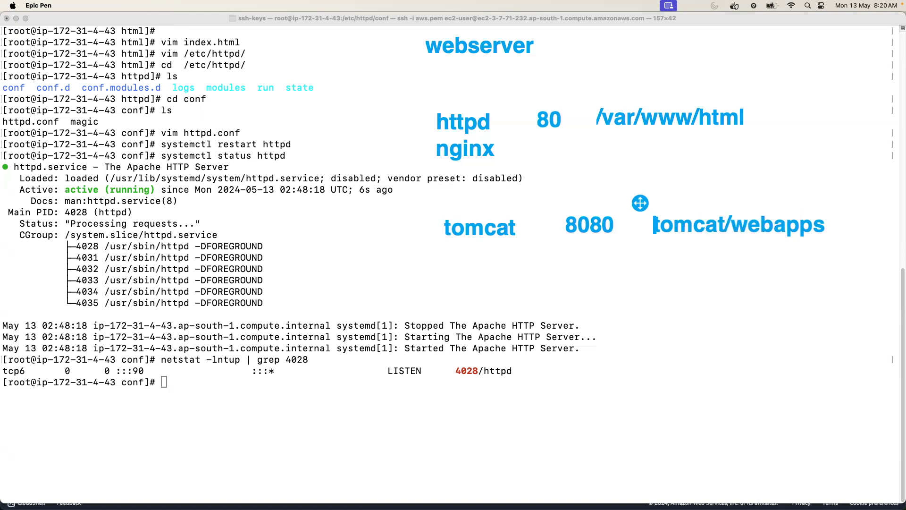
# In the server terminal, run 'yum install tomcat -y'
pyautogui.click(191, 389)
pyautogui.write('yum install tomcat -y')
pyautogui.press('Return')
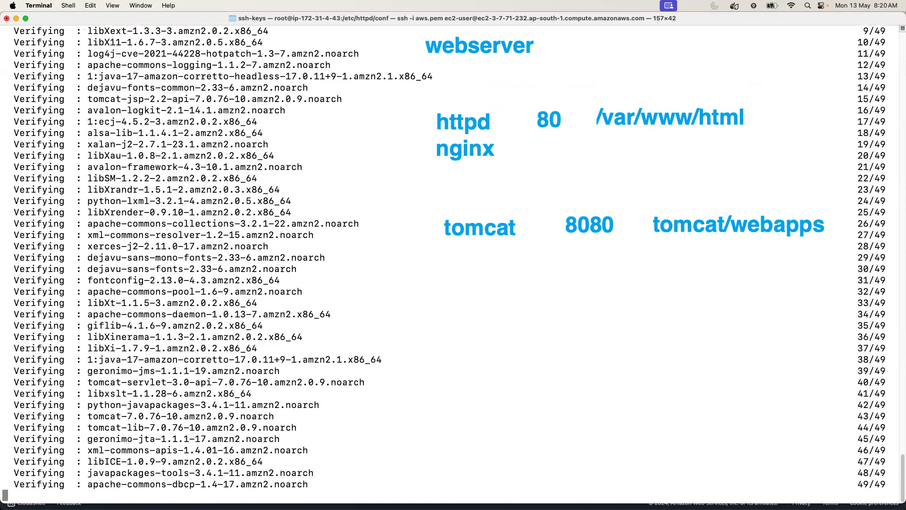
# Clear the terminal once the install completes and type 'systemctl start tomcat'
pyautogui.write('clear')
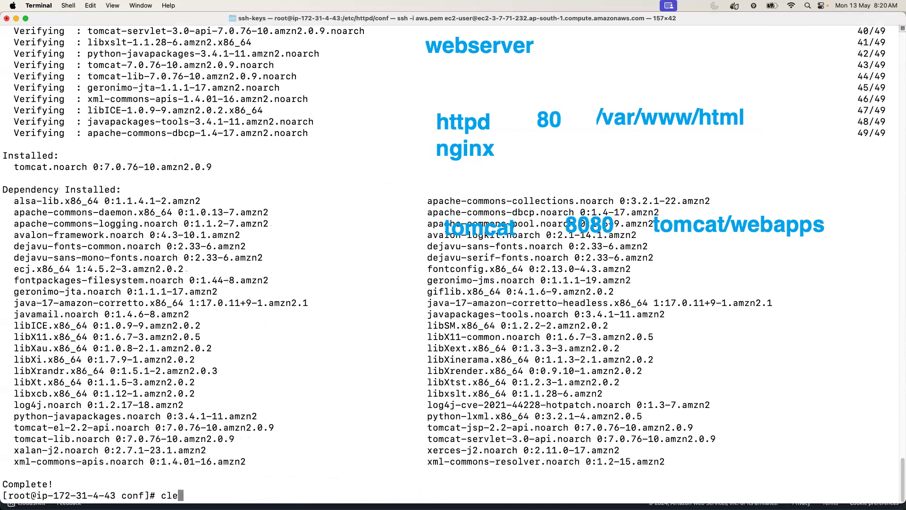
pyautogui.press('Return')
pyautogui.press('Return')
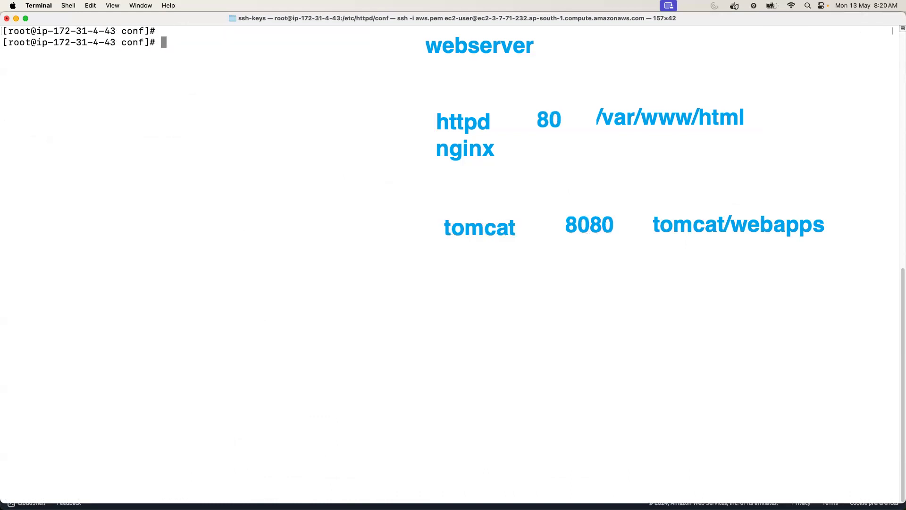
pyautogui.write('systemctl start tomcat')
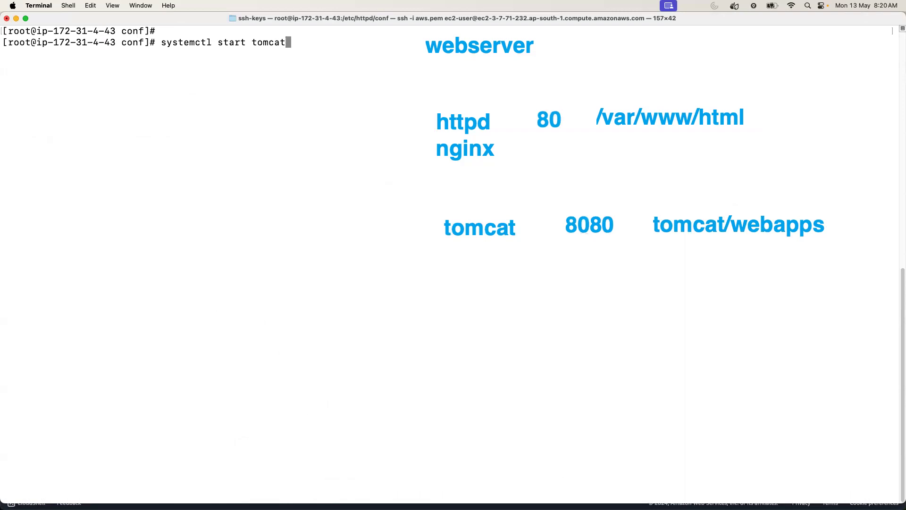
# Start Tomcat and check its status, noting it runs as PID 4387
pyautogui.press('Return')
pyautogui.write('systemc')
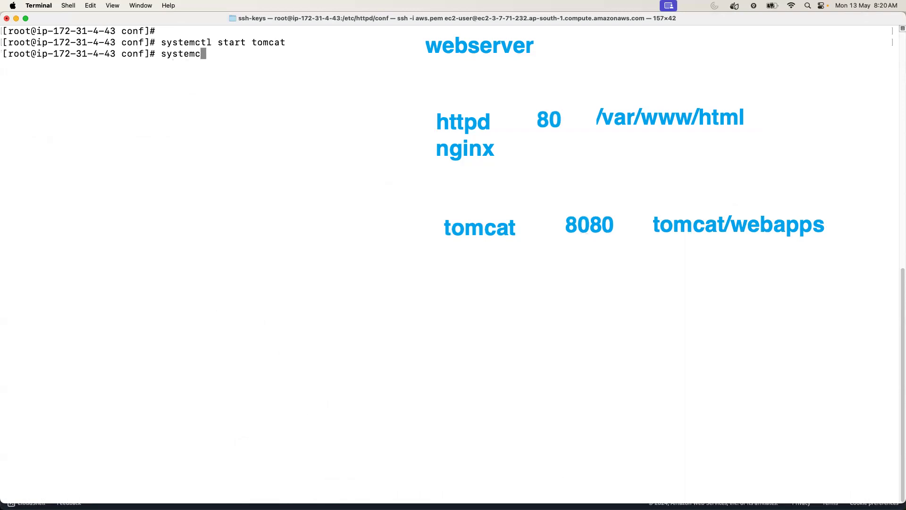
pyautogui.write('tl status tomcat')
pyautogui.press('Return')
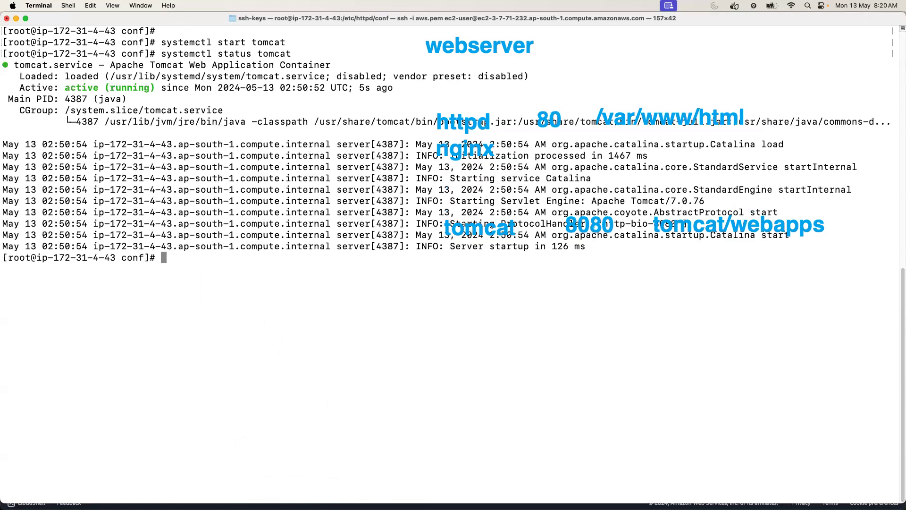
pyautogui.moveTo(64, 99); pyautogui.dragTo(86, 98)
pyautogui.click(174, 287)
# Confirm with 'netstat -lntup | grep 4387' that Tomcat listens on port 8080
pyautogui.write('netstat -lntup ')
pyautogui.write(' gr')
pyautogui.press('BackSpace')
pyautogui.press('BackSpace')
pyautogui.write('| grep 4387')
pyautogui.press('Return')
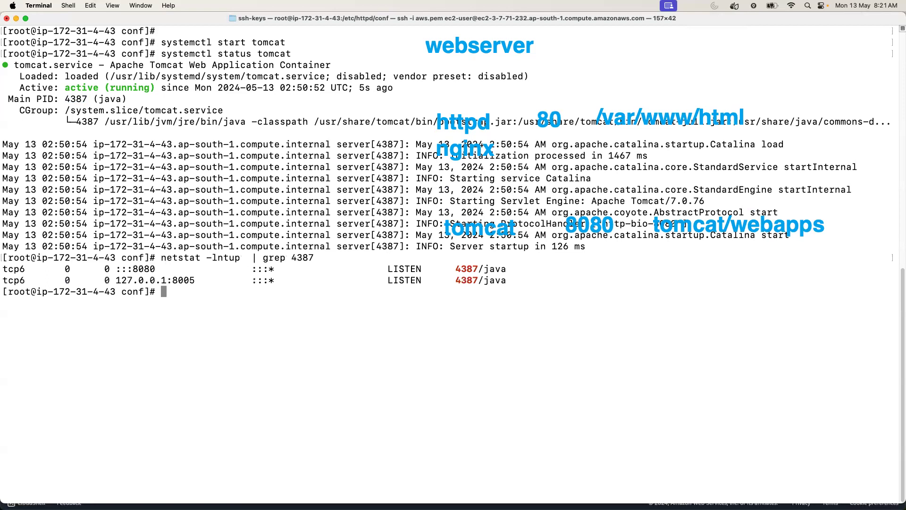
pyautogui.moveTo(117, 268); pyautogui.dragTo(535, 268)
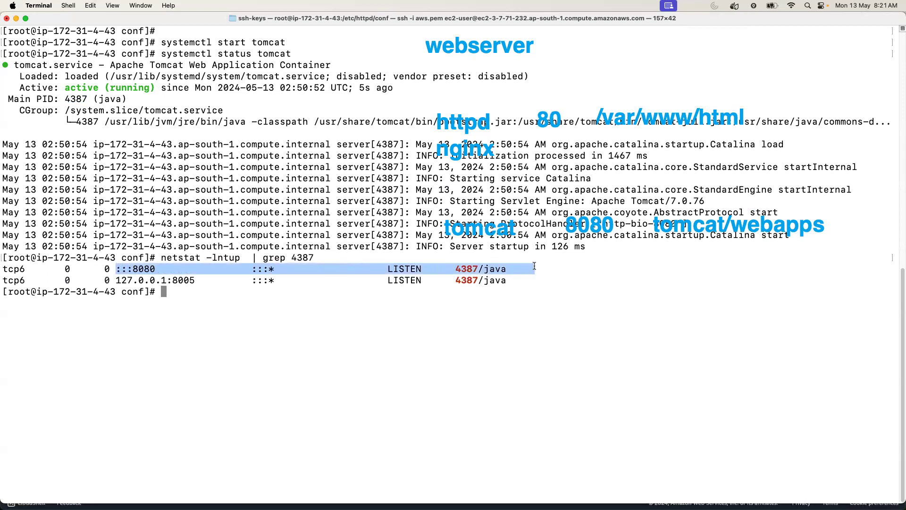
pyautogui.click(354, 332)
pyautogui.write('c')
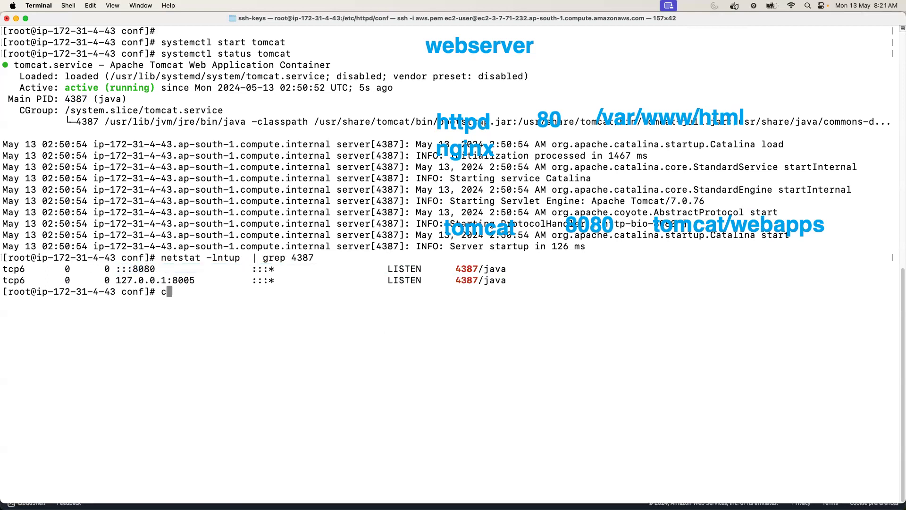
pyautogui.write('d /usr/share/to')
# Enter /usr/share/tomcat and list the Tomcat installation folders
pyautogui.press('Tab')
pyautogui.press('Return')
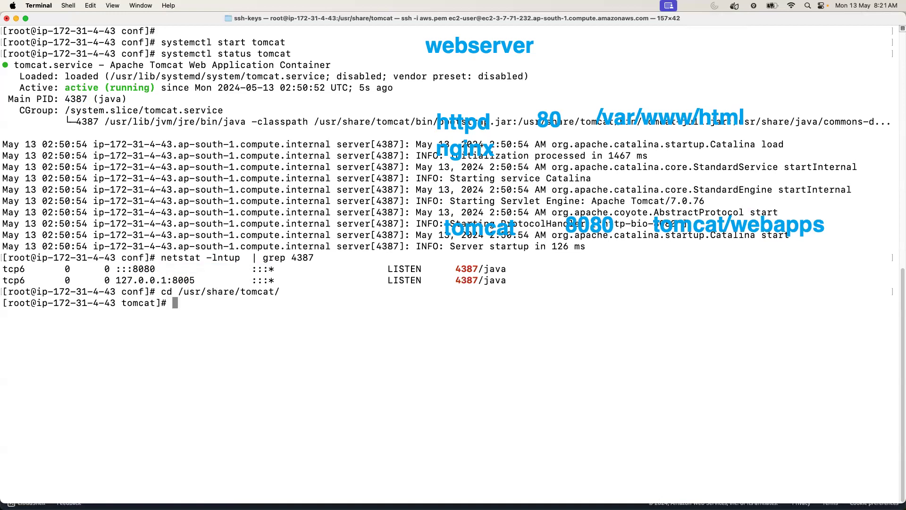
pyautogui.write('ls')
pyautogui.press('Return')
# Move into webapps, confirm it is empty with ls and pwd, then minimise Terminal
pyautogui.write('cd webapps/')
pyautogui.press('Tab')
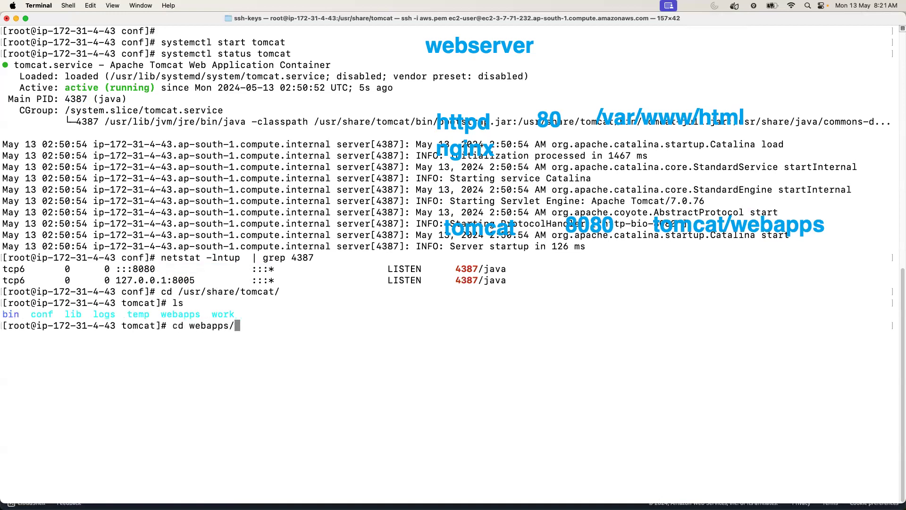
pyautogui.press('Return')
pyautogui.write('ls')
pyautogui.press('Return')
pyautogui.write('pwd')
pyautogui.press('Return')
pyautogui.write('ls')
pyautogui.press('Return')
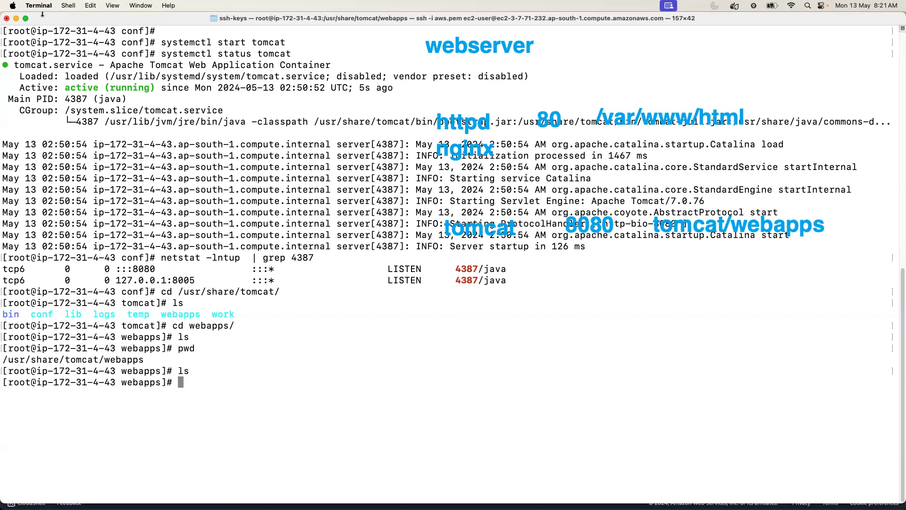
pyautogui.click(16, 18)
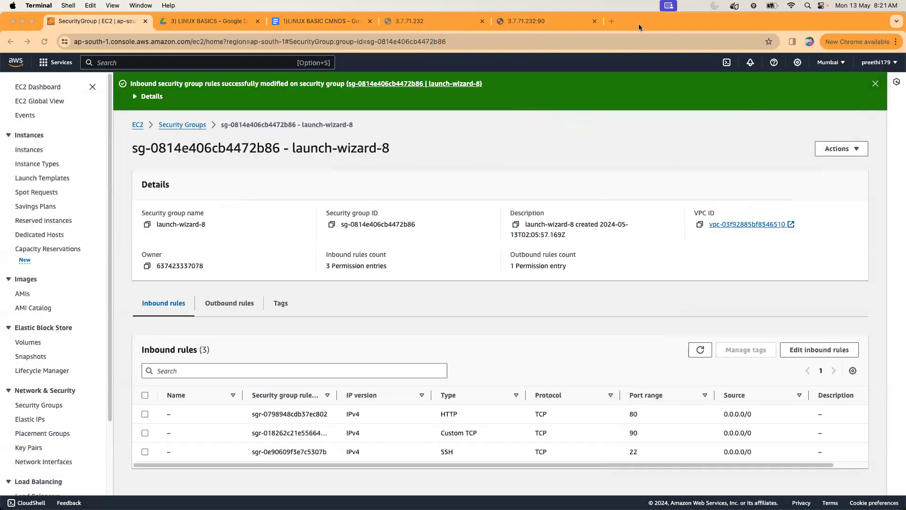
# In a new tab, search Google for 'sample war file download'
pyautogui.click(616, 20)
pyautogui.write('sam')
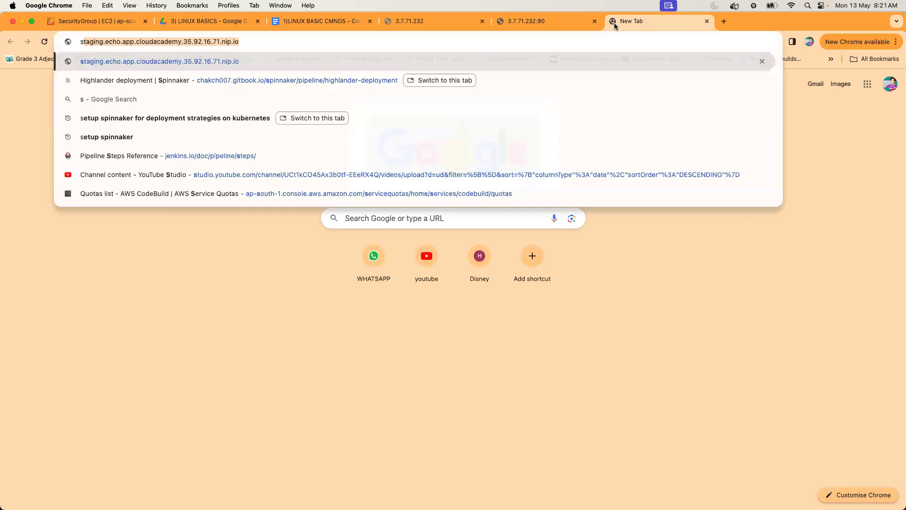
pyautogui.write('ple war')
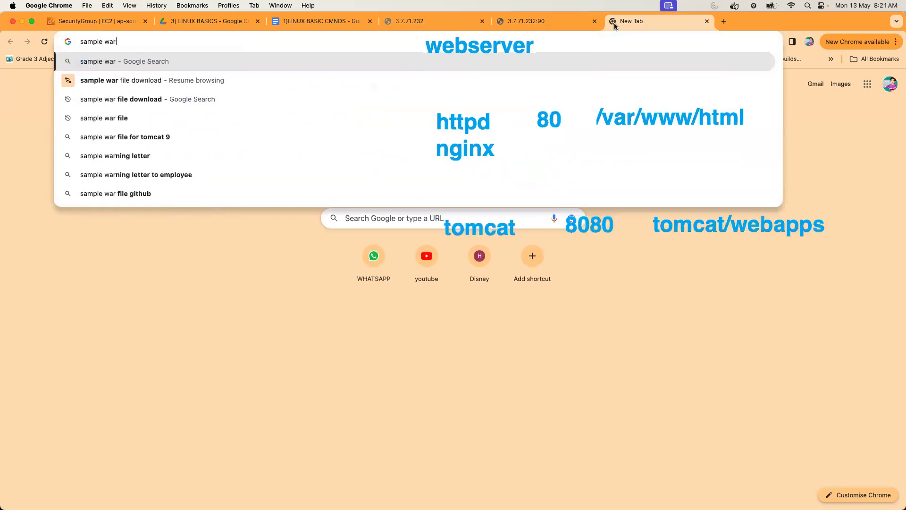
pyautogui.press('Down')
pyautogui.press('Return')
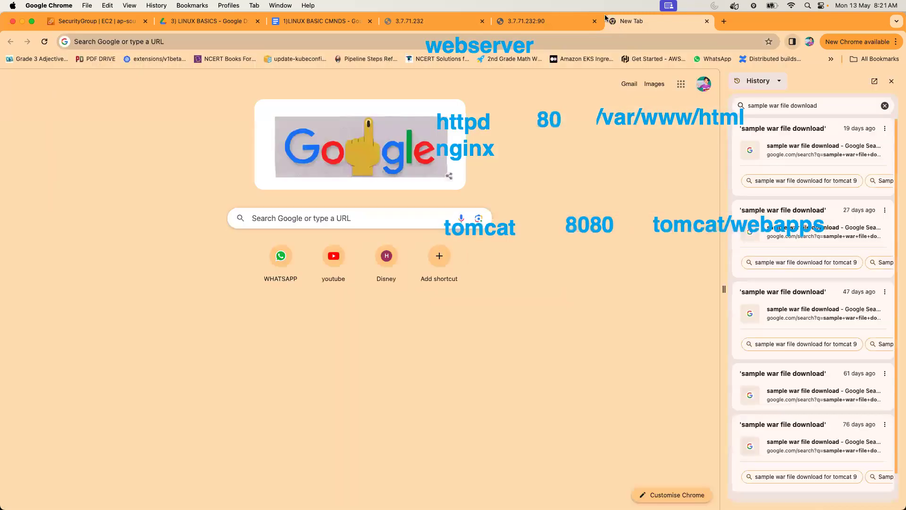
pyautogui.click(149, 45)
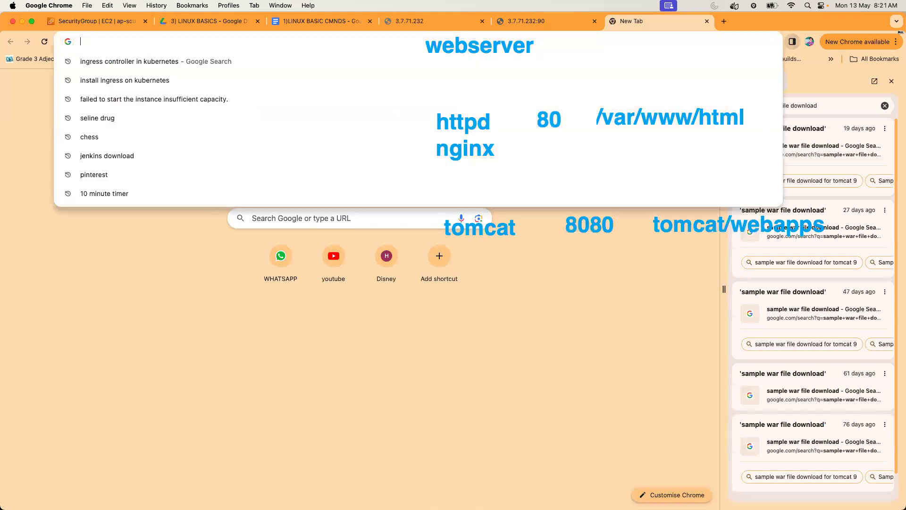
pyautogui.click(891, 81)
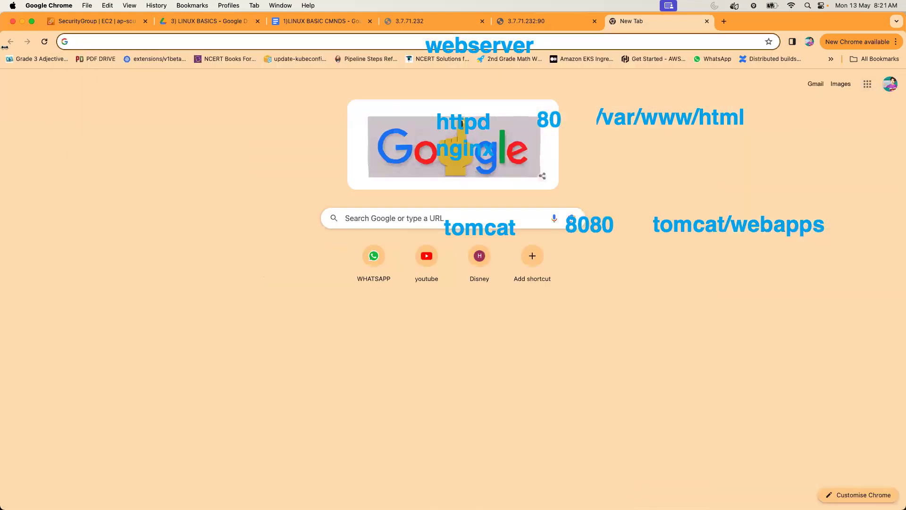
pyautogui.write('sample')
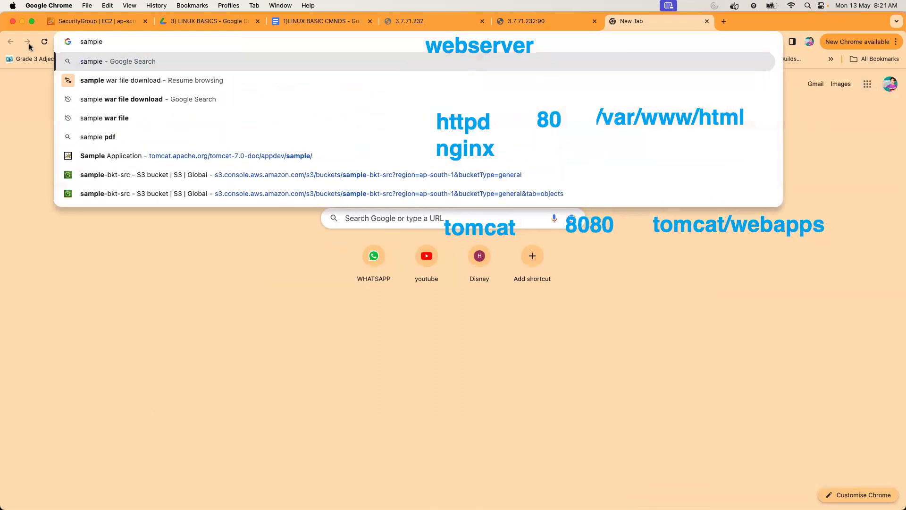
pyautogui.click(83, 99)
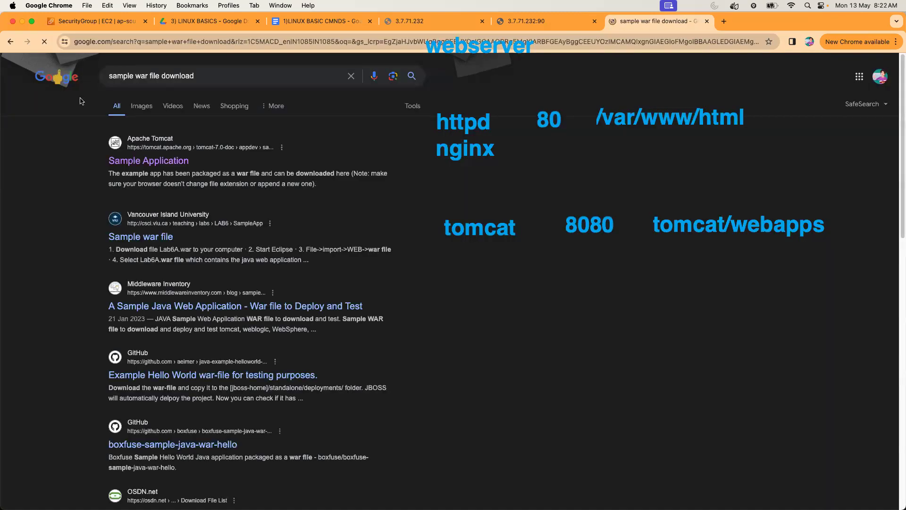
# Open Tomcat's Sample Application page and copy the sample.war download link
pyautogui.click(169, 168)
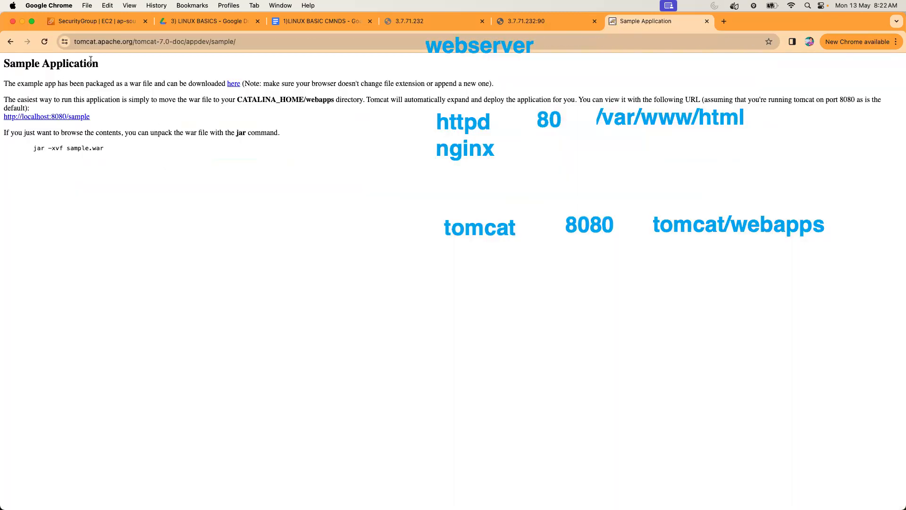
pyautogui.rightClick(233, 84)
pyautogui.click(259, 135)
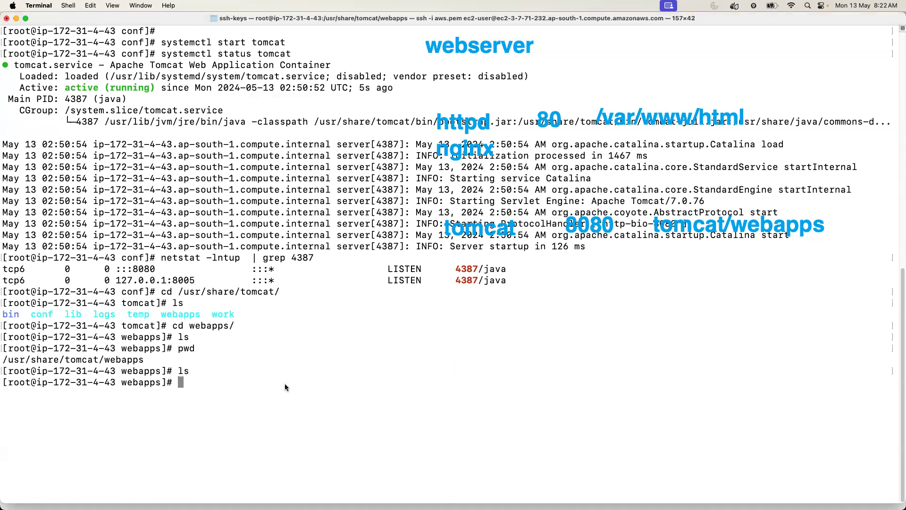
# Download sample.war into webapps with wget and the pasted link
pyautogui.write('https://tomcat.apache.org/tomcat-7.0-doc/appdev/sample/sample.war')
pyautogui.press('Left')
pyautogui.press('Left')
pyautogui.press('Left')
pyautogui.press('Left')
pyautogui.press('Left')
pyautogui.press('Left')
pyautogui.press('Left')
pyautogui.press('Left')
pyautogui.press('Left')
pyautogui.press('Left')
pyautogui.press('Left')
pyautogui.press('Left')
pyautogui.press('Left')
pyautogui.press('Left')
pyautogui.press('Left')
pyautogui.press('Left')
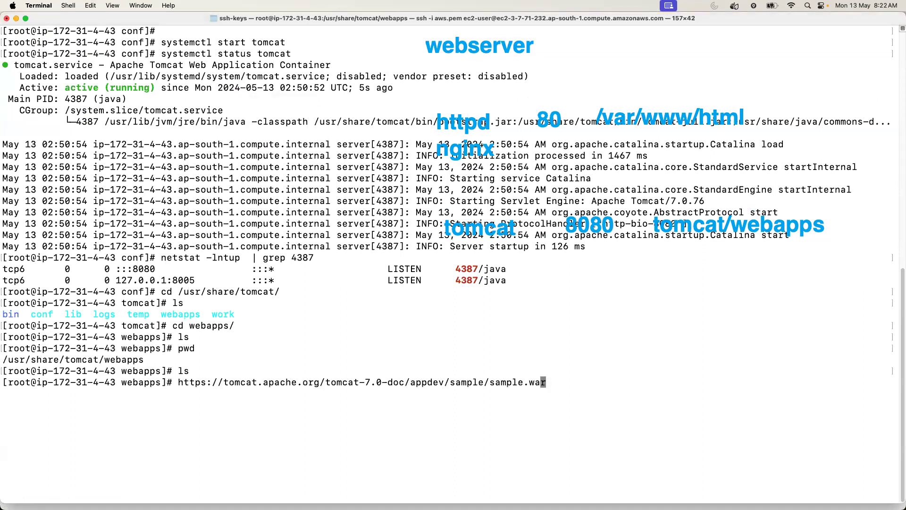
pyautogui.press('Left')
pyautogui.press('Left')
pyautogui.press('Left')
pyautogui.press('Left')
pyautogui.press('Left')
pyautogui.press('Left')
pyautogui.press('Left')
pyautogui.press('Left')
pyautogui.press('Left')
pyautogui.press('Left')
pyautogui.press('Left')
pyautogui.press('Left')
pyautogui.press('Left')
pyautogui.press('Left')
pyautogui.press('Left')
pyautogui.press('Left')
pyautogui.press('Left')
pyautogui.press('Left')
pyautogui.press('Left')
pyautogui.press('Left')
pyautogui.press('Left')
pyautogui.press('Left')
pyautogui.press('Left')
pyautogui.press('Left')
pyautogui.press('Left')
pyautogui.press('Left')
pyautogui.press('Left')
pyautogui.press('Left')
pyautogui.press('Left')
pyautogui.press('Left')
pyautogui.press('Left')
pyautogui.press('Left')
pyautogui.press('Left')
pyautogui.press('Left')
pyautogui.press('Left')
pyautogui.press('Left')
pyautogui.press('Left')
pyautogui.press('Left')
pyautogui.press('Left')
pyautogui.press('Left')
pyautogui.press('Left')
pyautogui.press('Left')
pyautogui.write('wget')
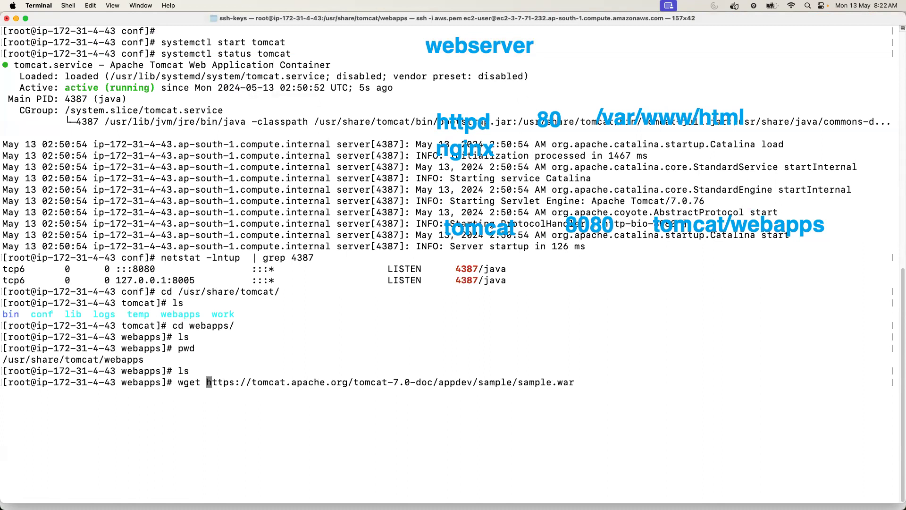
pyautogui.press('Return')
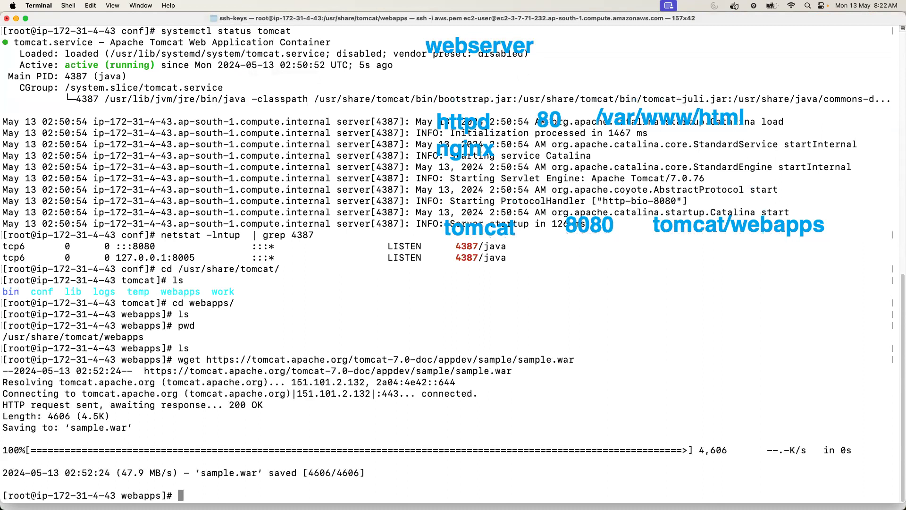
# Check with pwd and repeated ls until Tomcat unpacks sample.war into a sample folder
pyautogui.write('pwd')
pyautogui.press('Return')
pyautogui.write('ls')
pyautogui.press('Return')
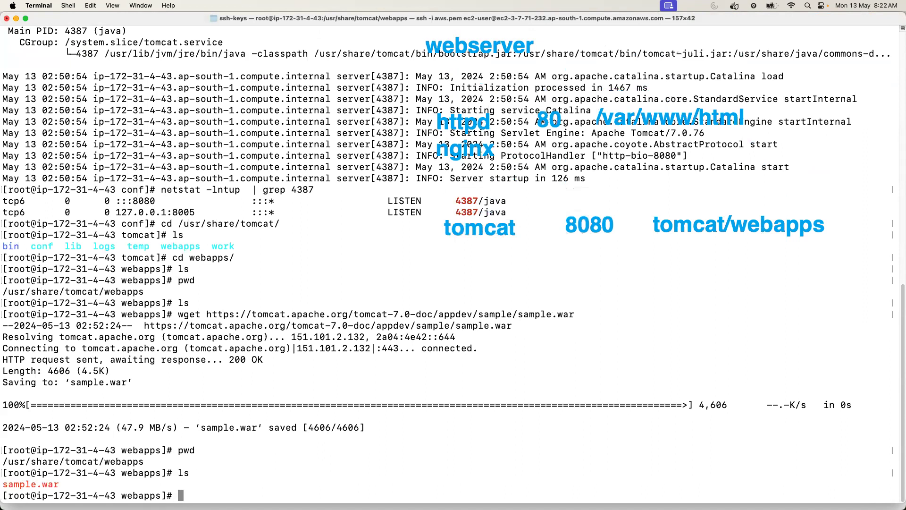
pyautogui.moveTo(5, 483); pyautogui.dragTo(34, 483)
pyautogui.write('ls')
pyautogui.press('Return')
pyautogui.write('ls')
pyautogui.press('Return')
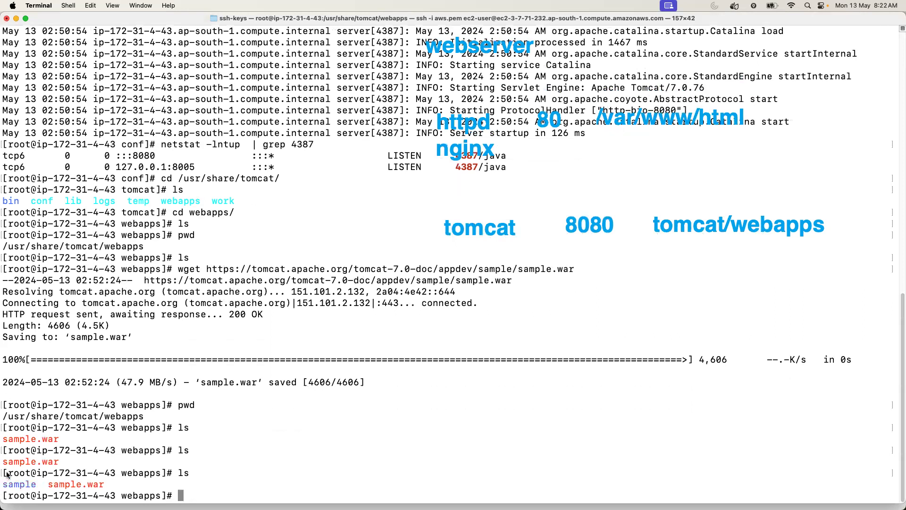
pyautogui.moveTo(8, 484); pyautogui.dragTo(104, 486)
pyautogui.moveTo(3, 485); pyautogui.dragTo(36, 484)
# Request 3.7.71.232:8080/sample in Chrome, then go to the instance's security group page
pyautogui.click(16, 18)
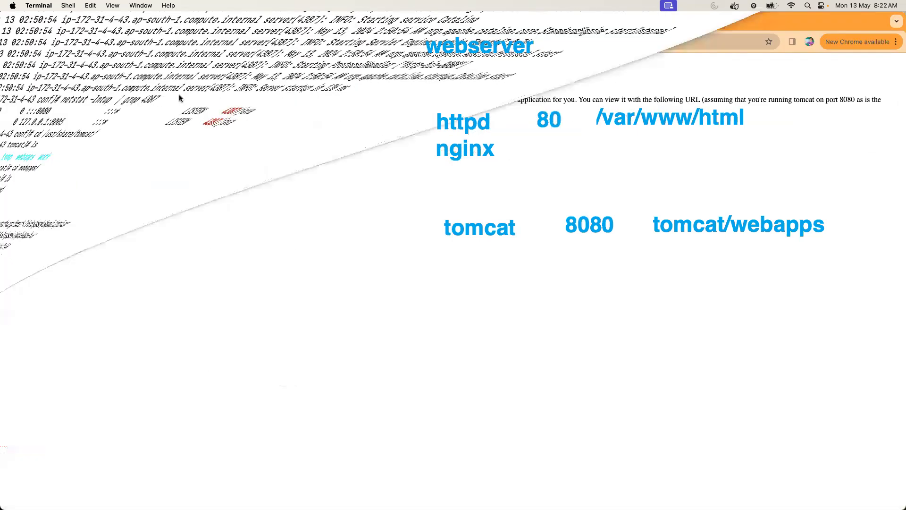
pyautogui.click(409, 22)
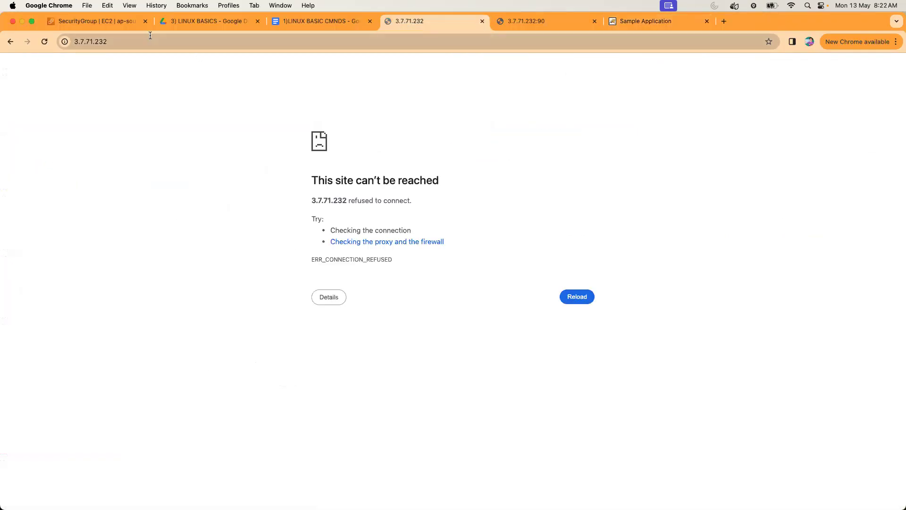
pyautogui.click(170, 42)
pyautogui.write(':')
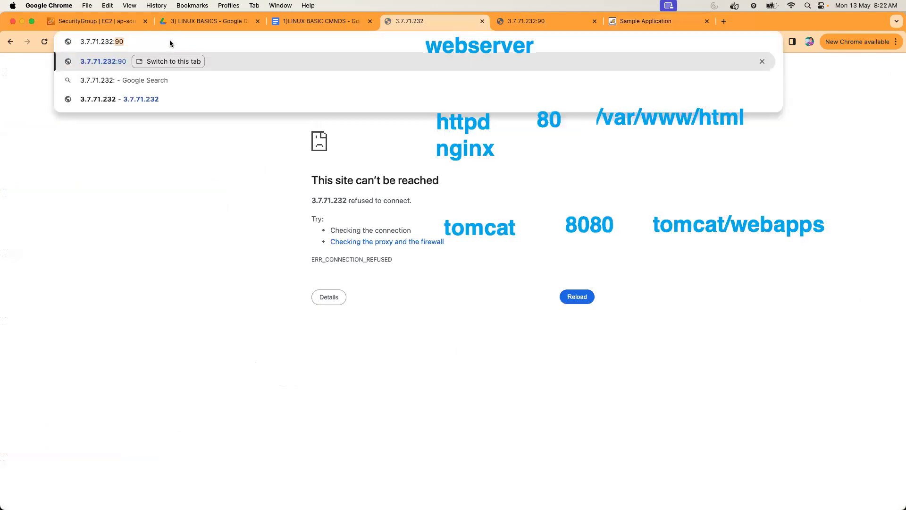
pyautogui.write('8080/sample')
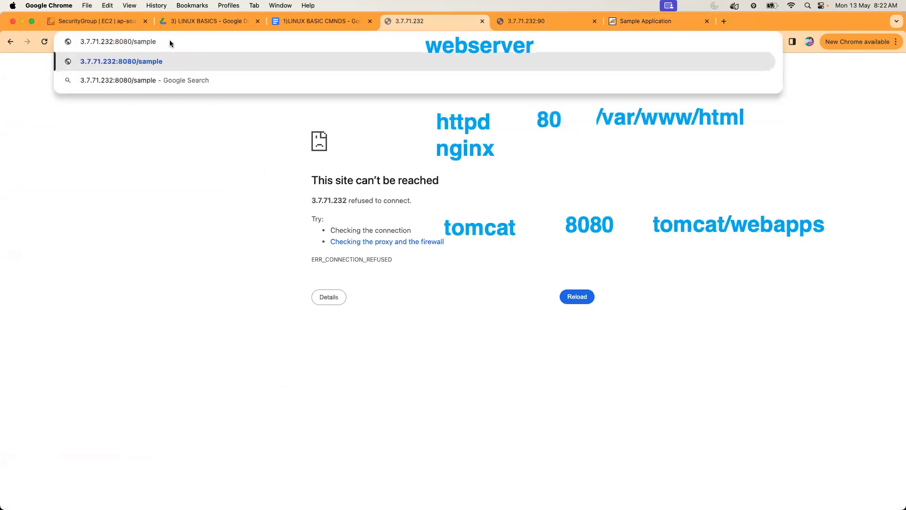
pyautogui.press('Return')
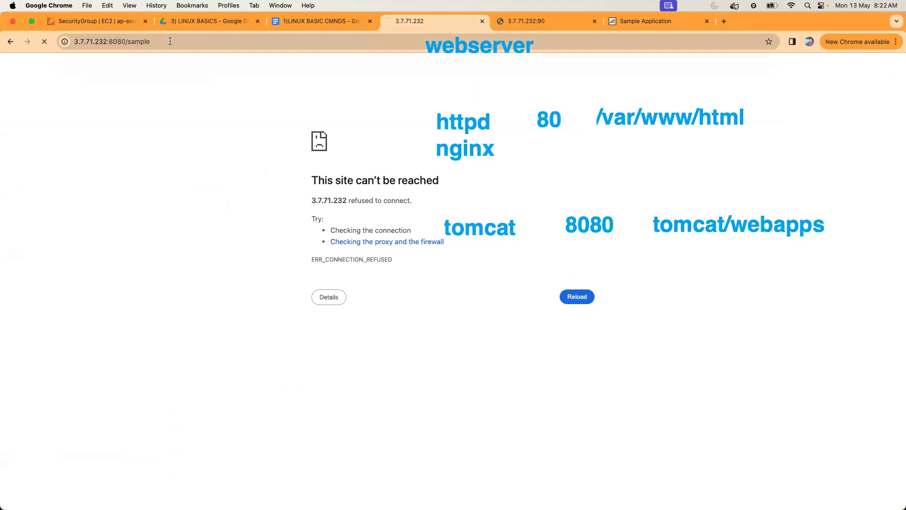
pyautogui.click(79, 26)
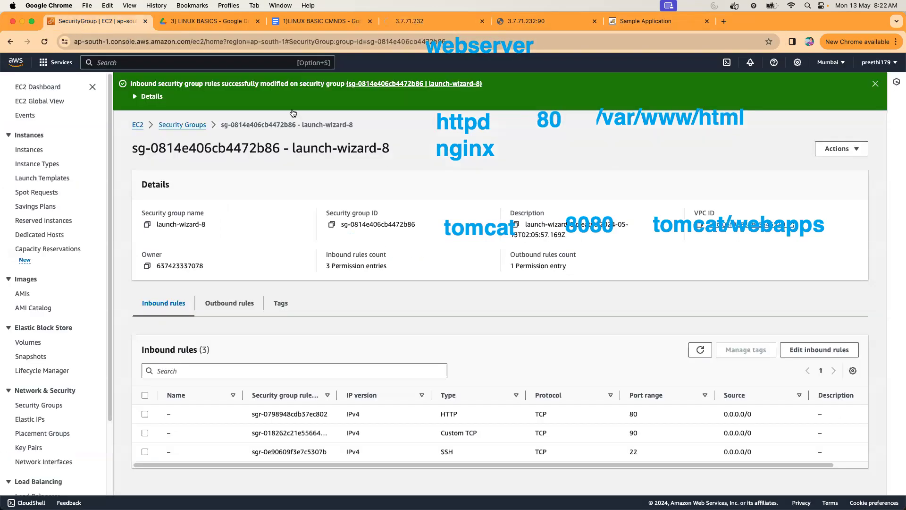
# Add and save a Custom TCP inbound rule for port 8080 from Anywhere-IPv4, then reload the sample tab
pyautogui.click(840, 354)
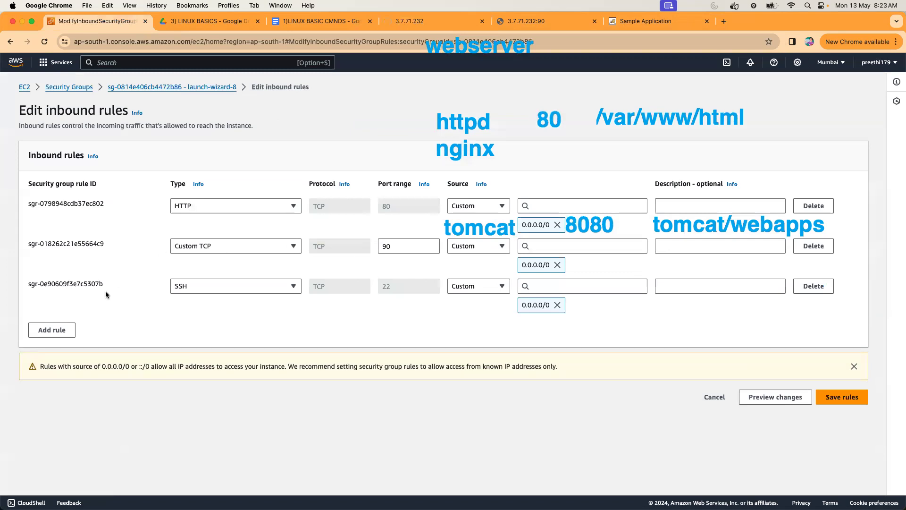
pyautogui.click(63, 331)
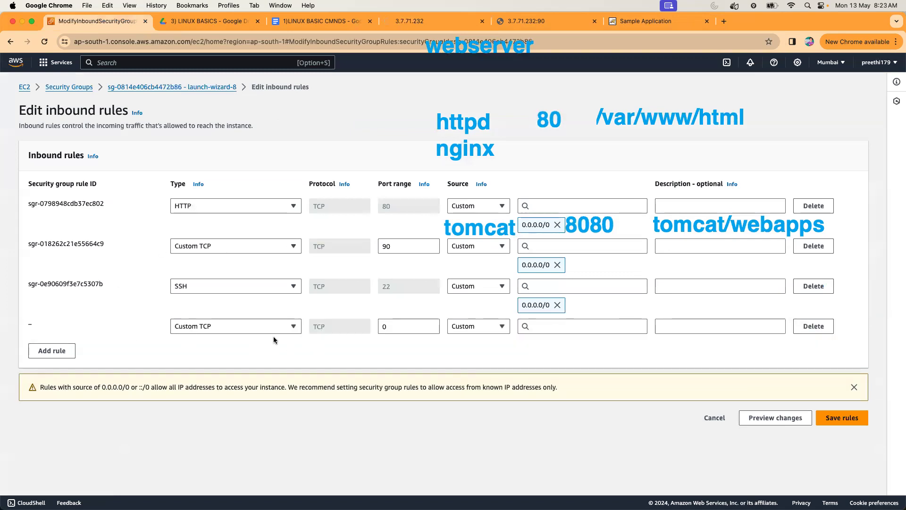
pyautogui.click(293, 326)
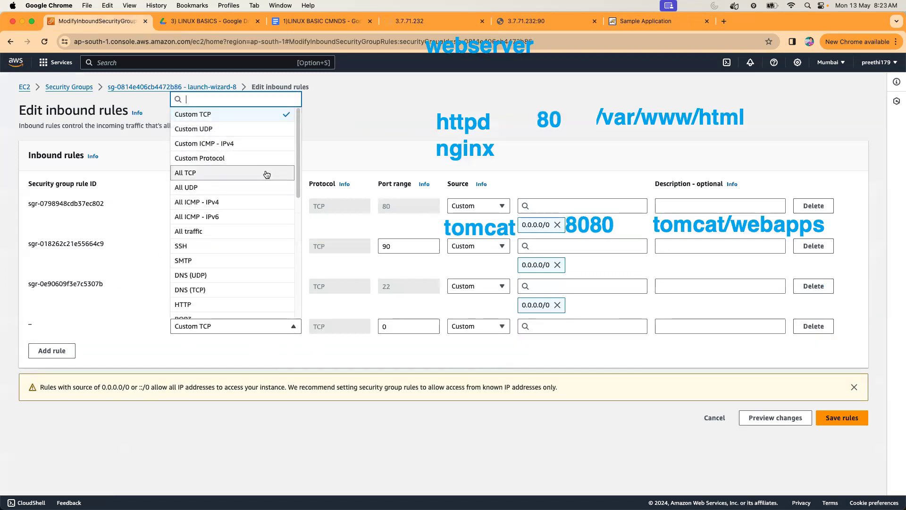
pyautogui.click(227, 114)
pyautogui.click(378, 323)
pyautogui.write('8080')
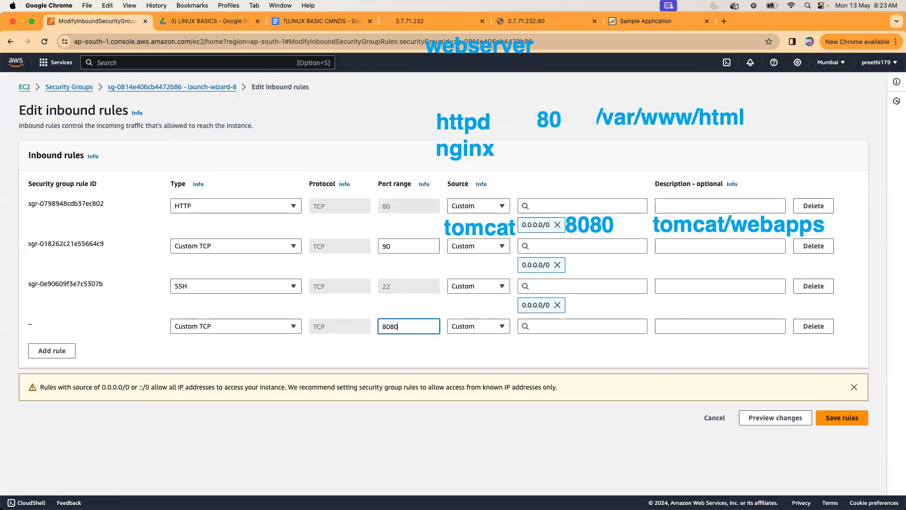
pyautogui.click(483, 326)
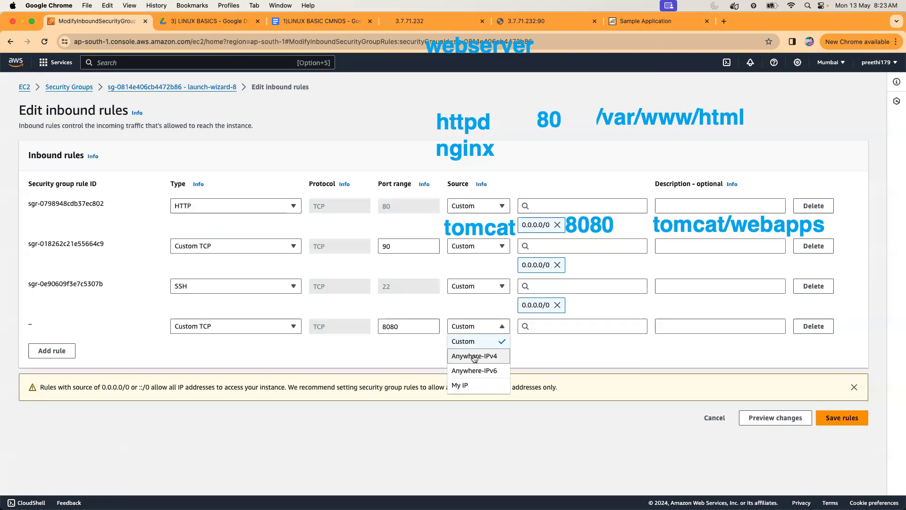
pyautogui.click(472, 355)
pyautogui.click(838, 438)
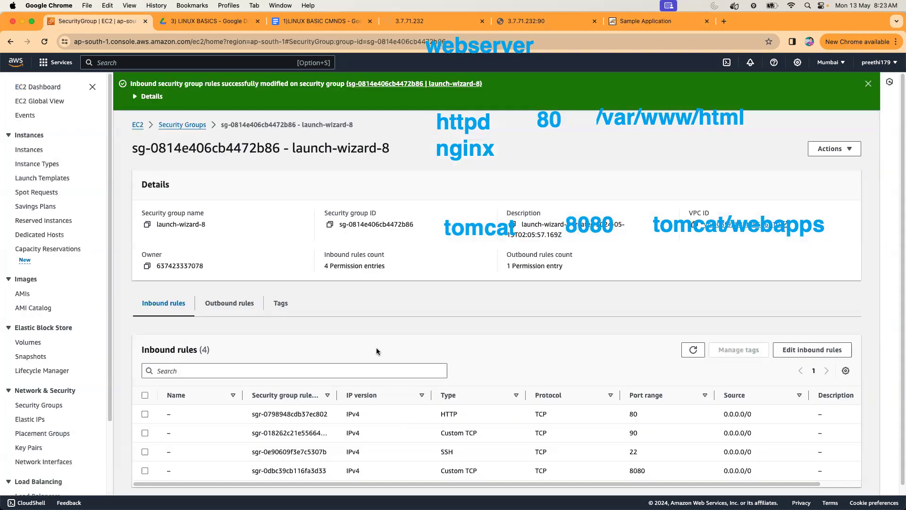
pyautogui.click(410, 21)
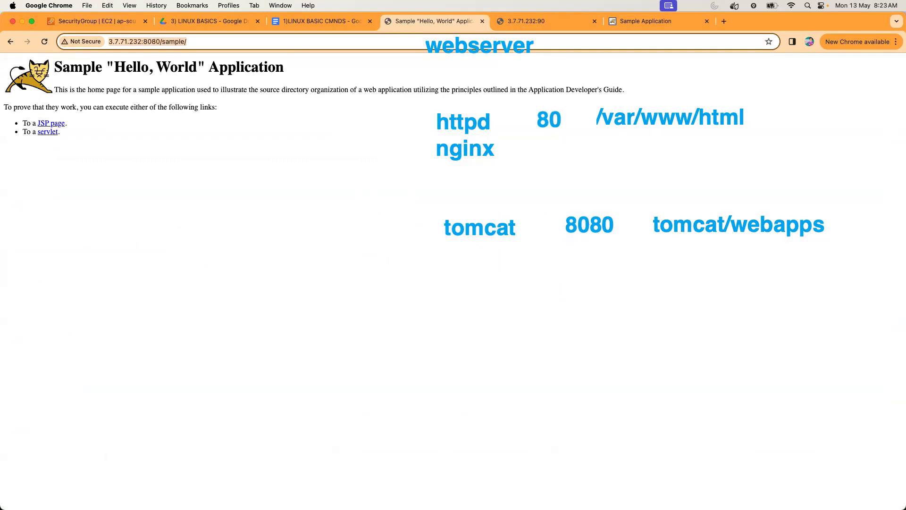
# Highlight the /sample/ path of the Hello World app URL, then switch back to Terminal
pyautogui.click(313, 201)
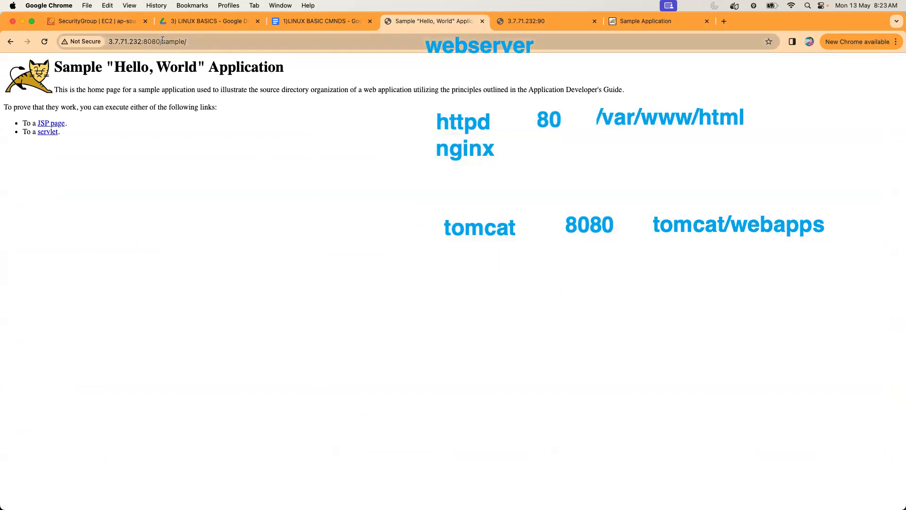
pyautogui.moveTo(163, 41); pyautogui.dragTo(212, 40)
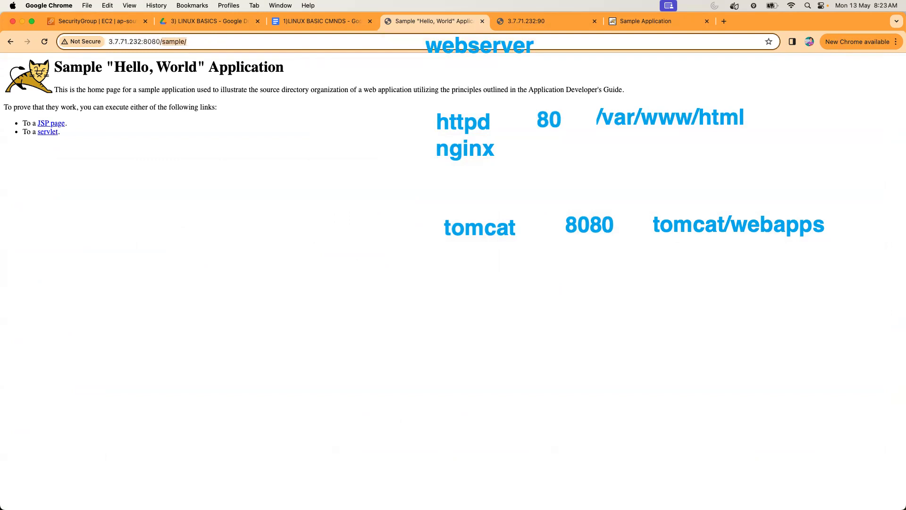
pyautogui.click(273, 253)
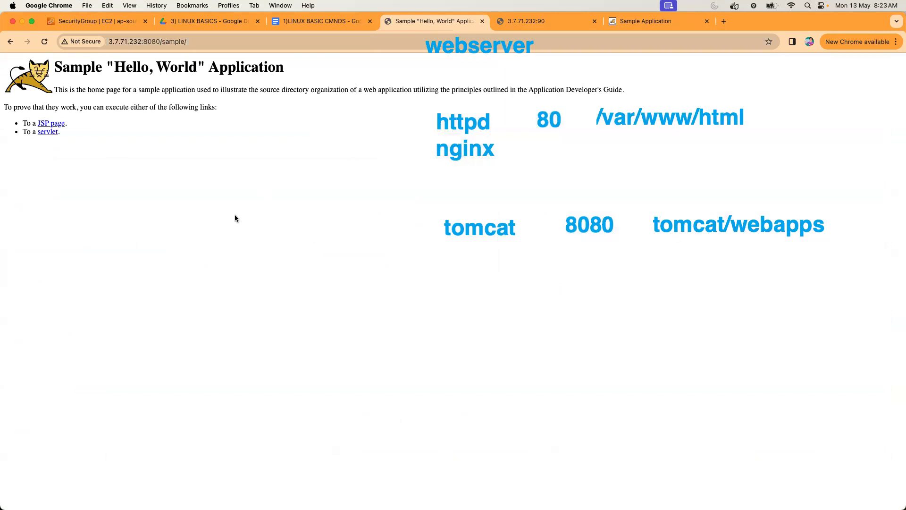
pyautogui.press('super+Tab')
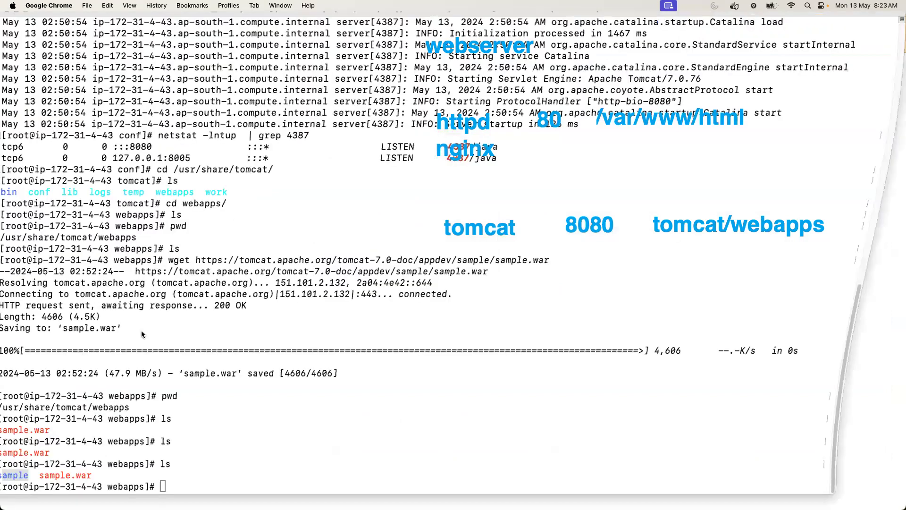
# Highlight the webapps path and the sample and sample.war entries in the Terminal listing
pyautogui.click(247, 355)
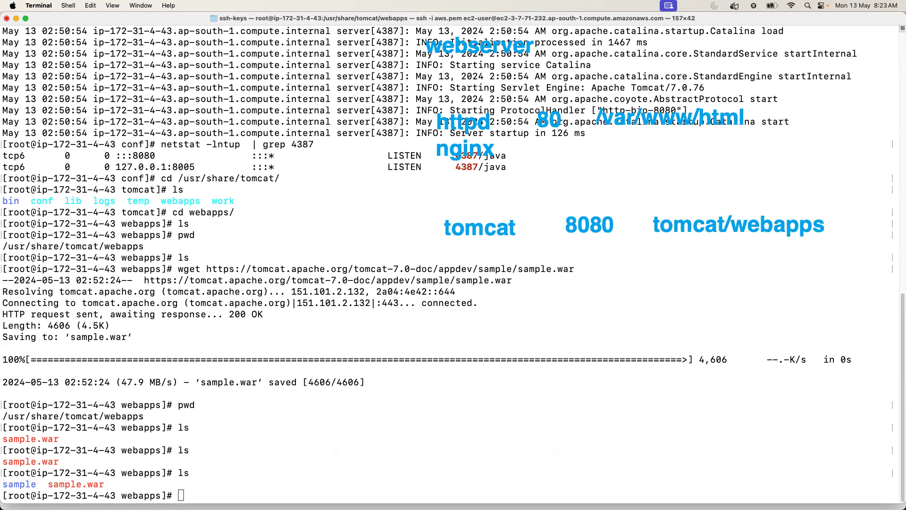
pyautogui.click(248, 423)
pyautogui.click(307, 469)
pyautogui.tripleClick(458, 233)
pyautogui.click(518, 227)
pyautogui.moveTo(11, 481); pyautogui.dragTo(103, 480)
pyautogui.moveTo(48, 481); pyautogui.dragTo(104, 481)
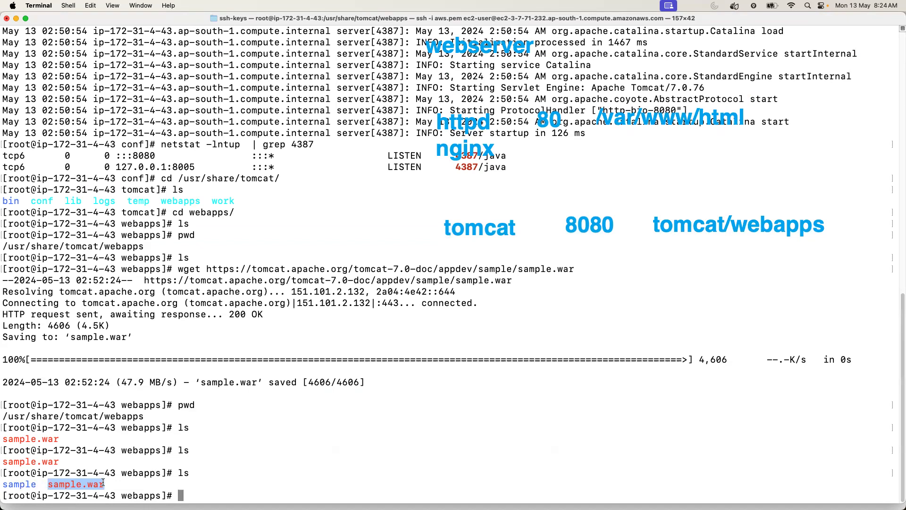
pyautogui.moveTo(121, 473); pyautogui.dragTo(161, 472)
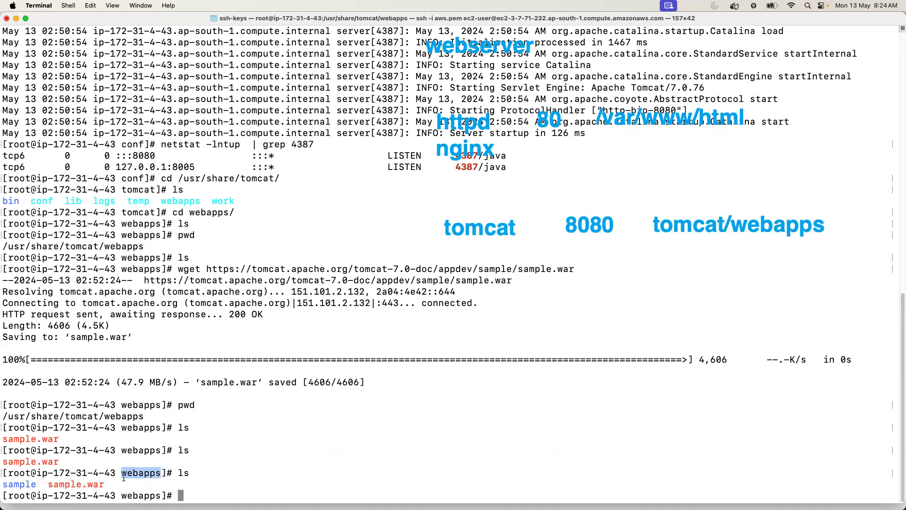
pyautogui.moveTo(2, 416); pyautogui.dragTo(144, 417)
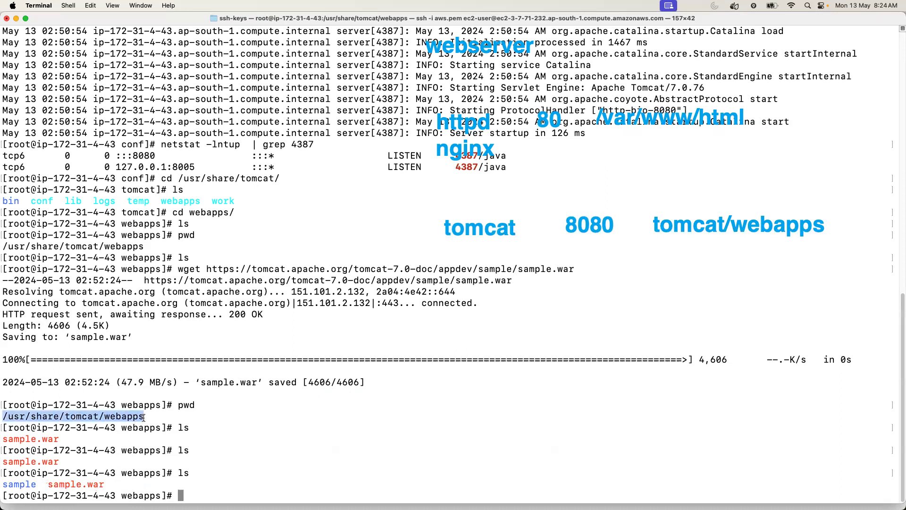
pyautogui.moveTo(19, 462); pyautogui.dragTo(68, 461)
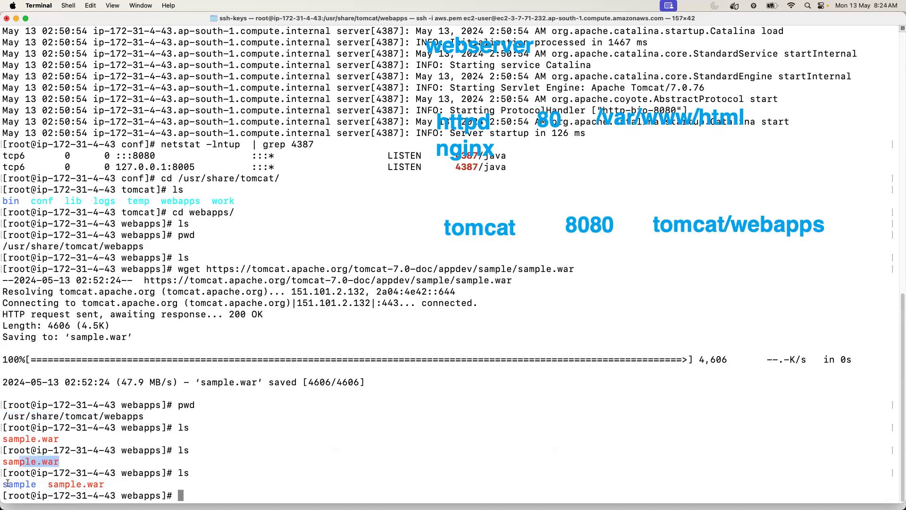
pyautogui.moveTo(3, 484); pyautogui.dragTo(43, 481)
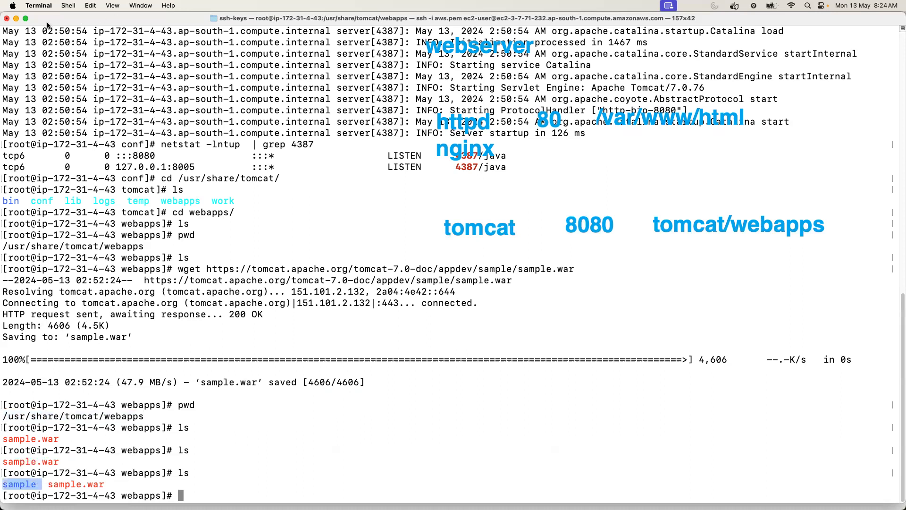
# Show the Sample Hello World page in Chrome and highlight its text
pyautogui.click(16, 19)
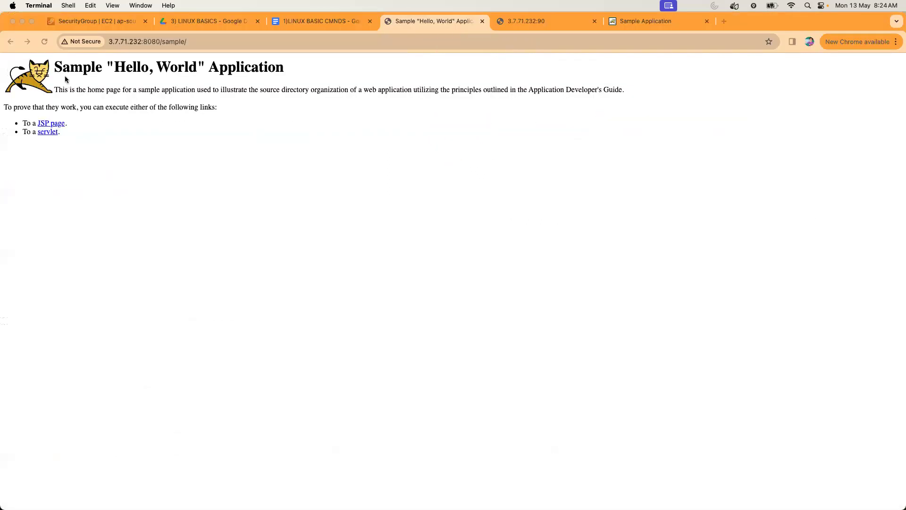
pyautogui.click(44, 43)
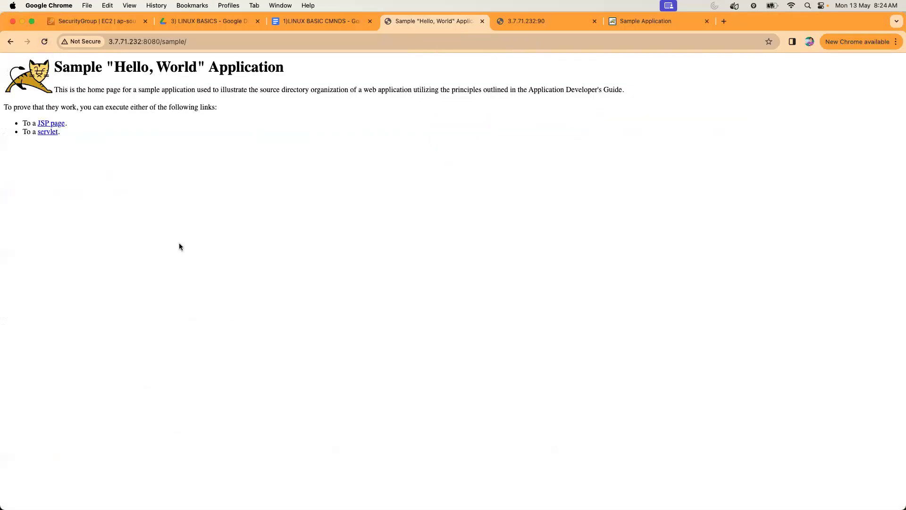
pyautogui.moveTo(55, 67)
pyautogui.mouseDown()
pyautogui.moveTo(100, 68)
pyautogui.moveTo(268, 127)
pyautogui.mouseUp()
pyautogui.click(268, 129)
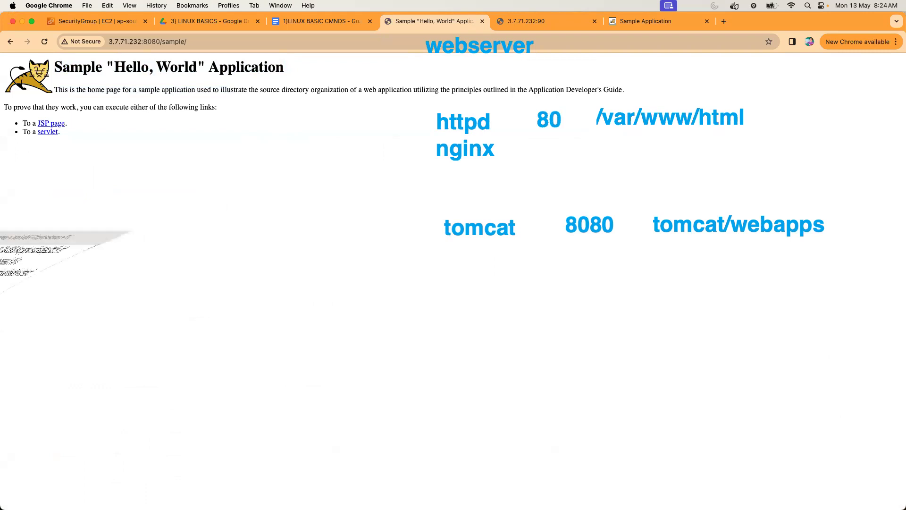
# Back in Terminal, highlight the sample.war entry and the pwd and ls output
pyautogui.press('super+Tab')
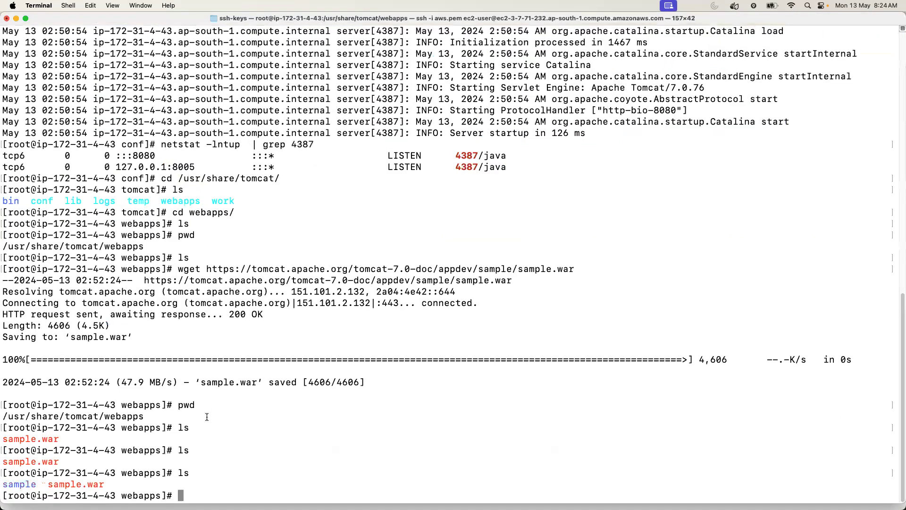
pyautogui.moveTo(25, 435)
pyautogui.mouseDown()
pyautogui.moveTo(71, 439)
pyautogui.moveTo(74, 465)
pyautogui.moveTo(106, 490)
pyautogui.mouseUp()
pyautogui.click(106, 490)
pyautogui.moveTo(26, 404); pyautogui.dragTo(198, 472)
pyautogui.click(198, 472)
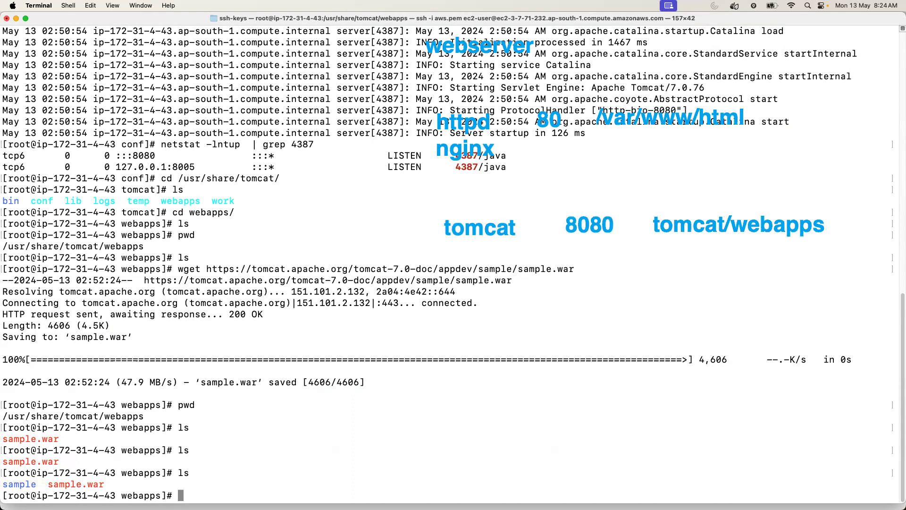
pyautogui.click(355, 442)
# Clear the terminal screen and list the webapps folder
pyautogui.click(355, 444)
pyautogui.write('clear')
pyautogui.press('Return')
pyautogui.press('Return')
pyautogui.write('vim serv')
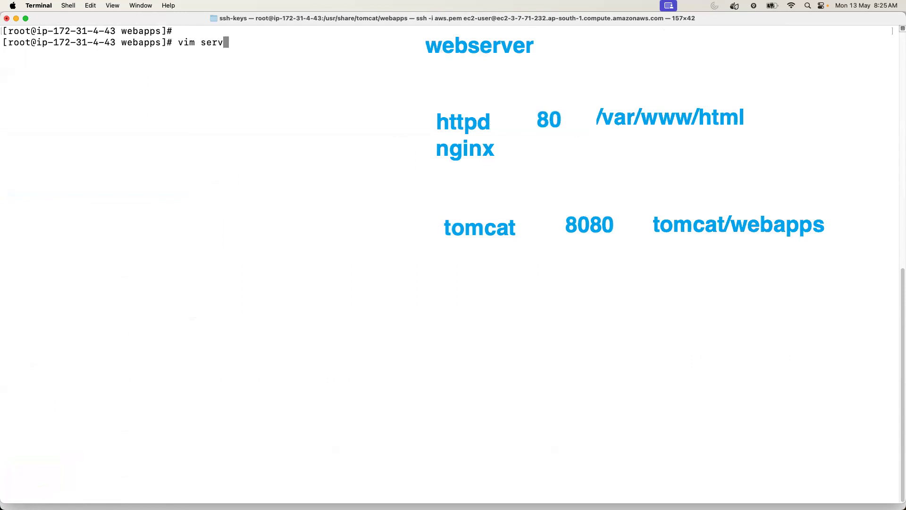
pyautogui.press('BackSpace')
pyautogui.press('BackSpace')
pyautogui.press('BackSpace')
pyautogui.press('BackSpace')
pyautogui.press('BackSpace')
pyautogui.press('BackSpace')
pyautogui.press('BackSpace')
pyautogui.press('BackSpace')
pyautogui.write('ls')
pyautogui.press('Return')
# Go up to /usr/share/tomcat, into conf, list its files, and prepare vim server.xml
pyautogui.write('cd ..')
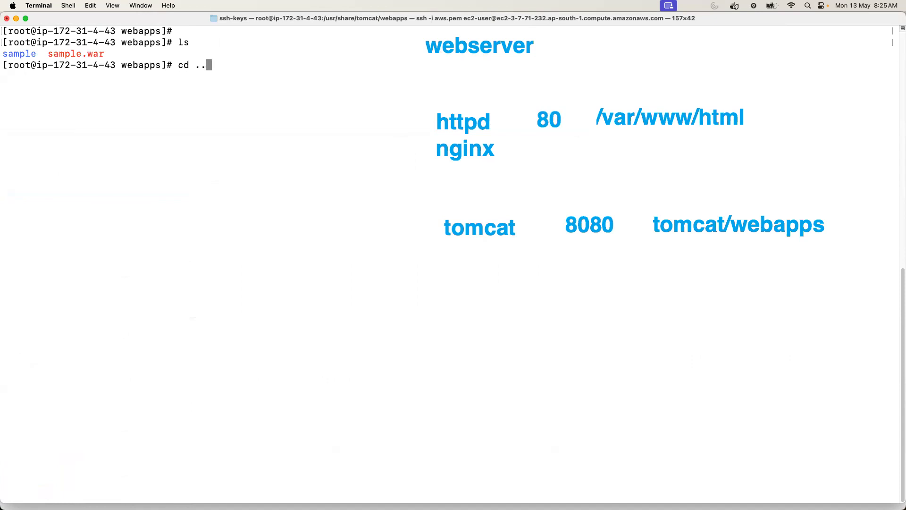
pyautogui.press('Return')
pyautogui.write('ls')
pyautogui.press('Return')
pyautogui.write('cd conf/')
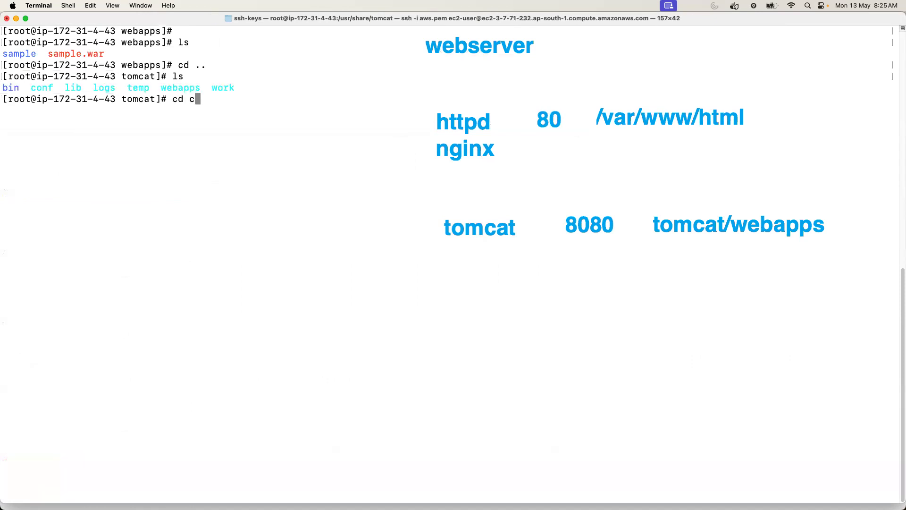
pyautogui.press('Return')
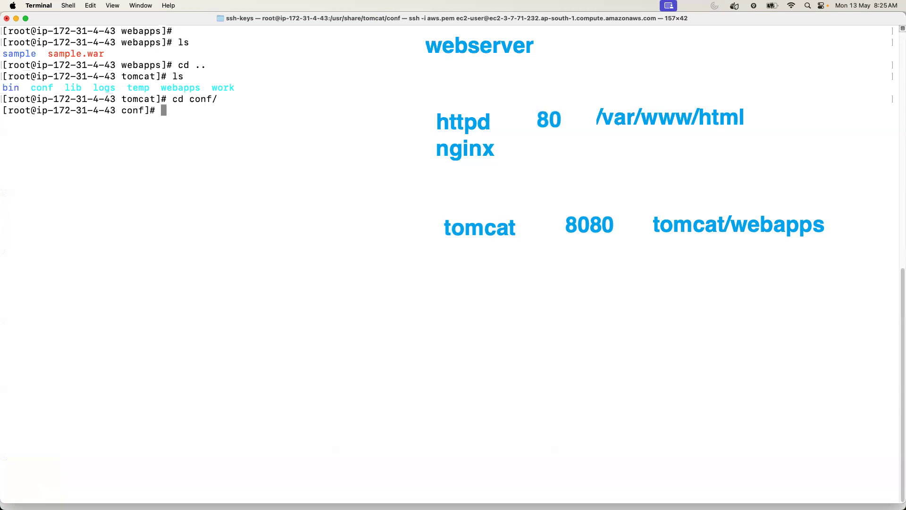
pyautogui.write('ls')
pyautogui.press('Return')
pyautogui.write('vim ser')
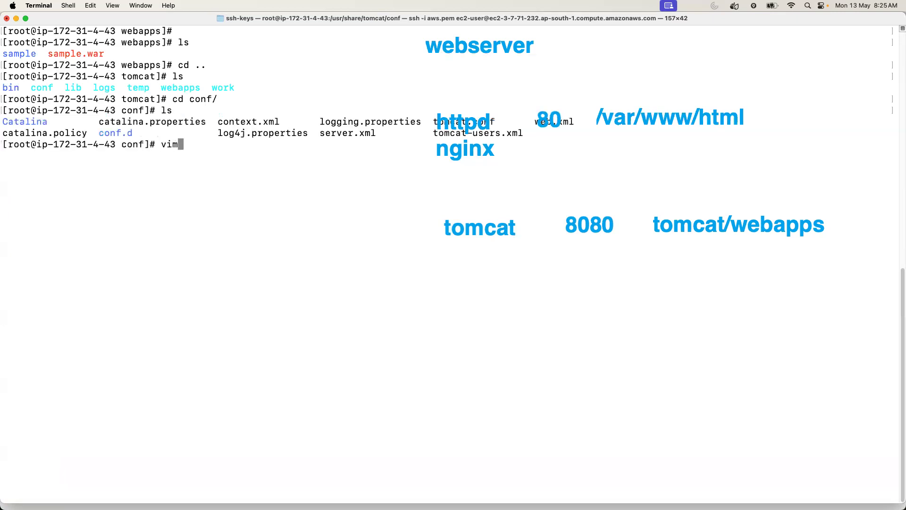
pyautogui.press('Tab')
# Open server.xml in vim and move down to the Connector definitions
pyautogui.press('Return')
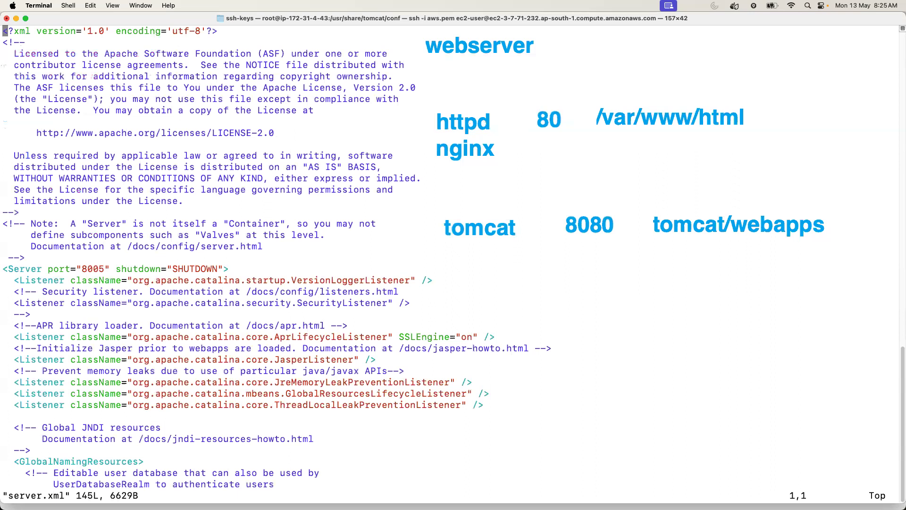
pyautogui.press('i')
pyautogui.press('Down')
pyautogui.press('Down')
pyautogui.press('Down')
pyautogui.press('Down')
pyautogui.press('Down')
pyautogui.press('Down')
pyautogui.press('Down')
pyautogui.press('Down')
pyautogui.press('Down')
pyautogui.press('Down')
pyautogui.press('Down')
pyautogui.press('Down')
pyautogui.press('Down')
pyautogui.press('Down')
pyautogui.press('Down')
pyautogui.press('Down')
pyautogui.press('Down')
pyautogui.press('Down')
pyautogui.press('Down')
pyautogui.press('Down')
pyautogui.press('Down')
pyautogui.press('Down')
pyautogui.press('Down')
pyautogui.press('Down')
pyautogui.press('Down')
pyautogui.press('Down')
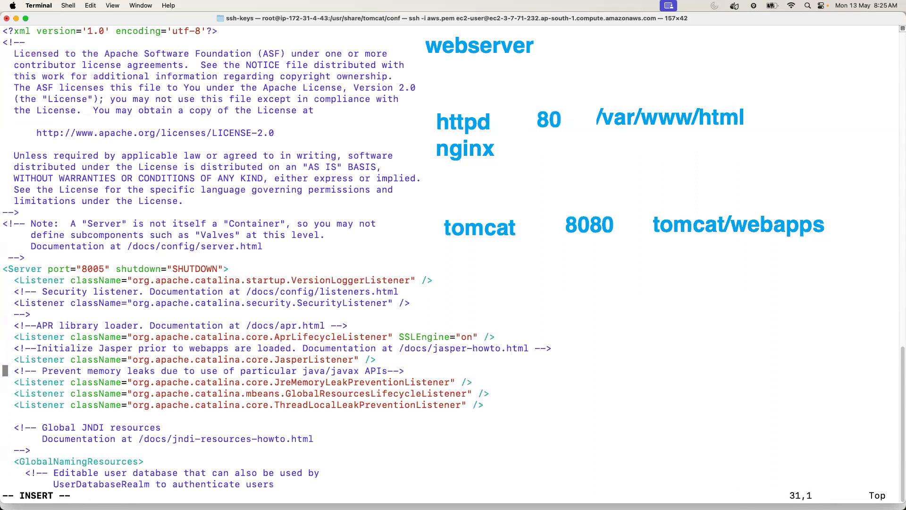
pyautogui.press('Down')
pyautogui.press('Down')
pyautogui.press('Down')
pyautogui.press('Down')
pyautogui.press('Down')
pyautogui.press('Down')
pyautogui.press('Down')
pyautogui.press('Down')
pyautogui.press('Down')
pyautogui.press('Down')
pyautogui.press('Down')
pyautogui.press('Down')
pyautogui.press('Down')
pyautogui.press('Down')
pyautogui.press('Down')
pyautogui.press('Down')
pyautogui.press('Down')
pyautogui.press('Down')
pyautogui.press('Down')
pyautogui.press('Down')
pyautogui.press('Down')
pyautogui.press('Down')
pyautogui.press('Down')
pyautogui.press('Down')
pyautogui.press('Down')
pyautogui.press('Down')
pyautogui.press('Down')
pyautogui.press('Down')
pyautogui.press('Down')
pyautogui.press('Down')
pyautogui.press('Down')
pyautogui.press('Down')
pyautogui.press('Down')
pyautogui.press('Down')
pyautogui.press('Down')
pyautogui.press('Down')
pyautogui.press('Down')
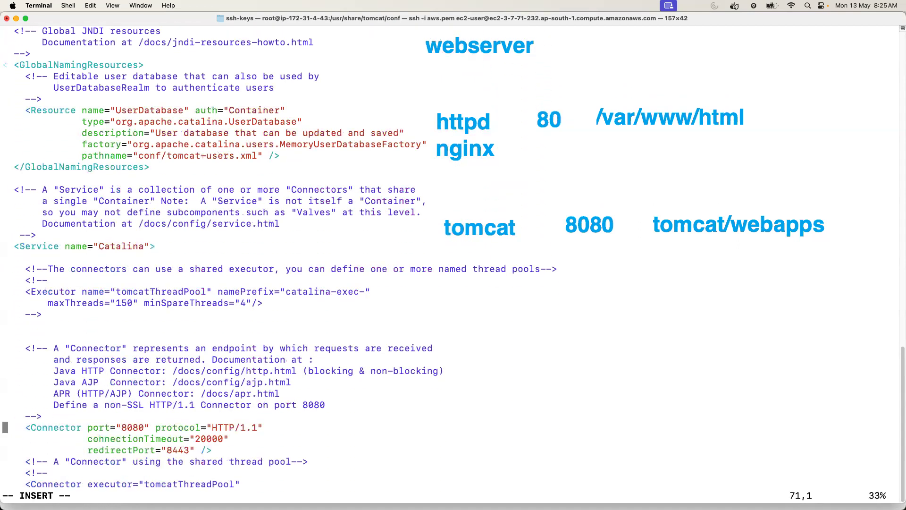
pyautogui.scroll(-1, 447, 262)
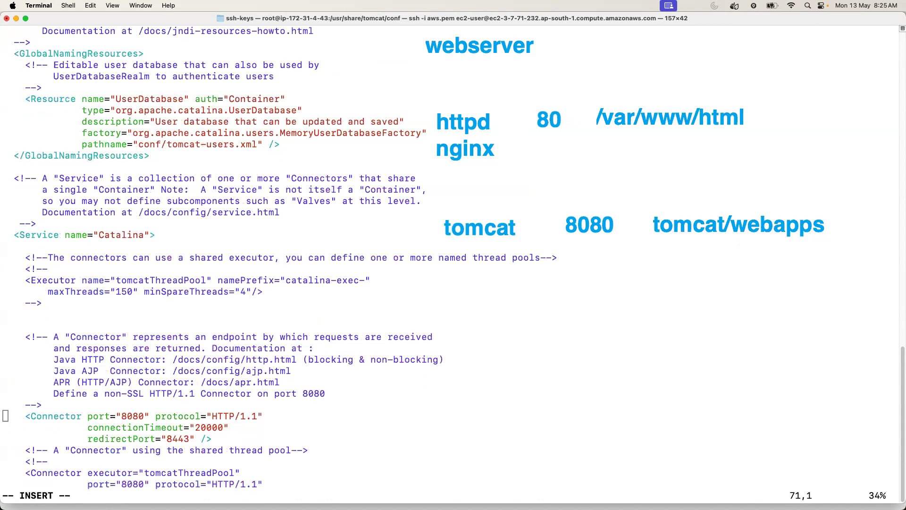
pyautogui.click(219, 312)
pyautogui.click(5, 212)
pyautogui.press('Down')
pyautogui.press('Down')
pyautogui.press('Down')
pyautogui.press('Down')
pyautogui.press('Down')
pyautogui.press('Down')
pyautogui.press('Down')
pyautogui.press('Down')
pyautogui.press('Down')
pyautogui.press('Down')
pyautogui.press('Down')
pyautogui.press('Down')
pyautogui.press('Down')
pyautogui.press('Down')
pyautogui.press('Down')
pyautogui.press('Down')
pyautogui.press('Down')
pyautogui.press('Down')
pyautogui.press('Down')
pyautogui.press('Down')
pyautogui.press('Down')
pyautogui.press('Down')
pyautogui.press('Down')
pyautogui.press('Down')
pyautogui.press('Down')
pyautogui.press('Down')
pyautogui.press('Down')
pyautogui.press('Down')
pyautogui.press('Down')
pyautogui.press('Down')
pyautogui.press('Down')
pyautogui.press('Down')
pyautogui.press('Down')
pyautogui.press('Down')
pyautogui.press('Down')
pyautogui.press('Down')
pyautogui.press('Down')
pyautogui.press('Down')
pyautogui.press('Down')
pyautogui.press('Down')
pyautogui.press('Down')
pyautogui.press('Down')
pyautogui.press('Down')
pyautogui.press('Down')
pyautogui.press('Down')
pyautogui.press('Down')
pyautogui.press('Down')
pyautogui.press('Down')
pyautogui.press('Down')
pyautogui.press('Down')
pyautogui.press('Down')
pyautogui.press('Down')
pyautogui.press('Down')
pyautogui.press('Down')
pyautogui.press('Down')
pyautogui.press('Down')
pyautogui.press('Down')
pyautogui.press('Down')
pyautogui.press('Down')
pyautogui.press('Down')
pyautogui.press('Down')
pyautogui.press('Down')
pyautogui.press('Down')
pyautogui.press('Down')
pyautogui.press('Down')
pyautogui.press('Down')
pyautogui.press('Down')
pyautogui.press('Down')
pyautogui.press('Down')
pyautogui.press('Down')
pyautogui.press('Down')
pyautogui.press('Down')
pyautogui.press('Down')
pyautogui.press('Down')
pyautogui.press('Down')
pyautogui.press('Down')
pyautogui.press('Down')
pyautogui.press('Down')
pyautogui.press('Down')
pyautogui.press('Down')
pyautogui.press('Down')
pyautogui.press('Down')
pyautogui.press('Down')
pyautogui.press('Down')
pyautogui.press('Down')
pyautogui.press('Down')
pyautogui.press('Down')
pyautogui.press('Down')
pyautogui.press('Down')
pyautogui.press('Down')
pyautogui.press('Up')
pyautogui.press('Up')
pyautogui.press('Up')
pyautogui.press('Up')
pyautogui.press('Up')
pyautogui.press('Up')
pyautogui.press('Up')
pyautogui.press('Up')
pyautogui.press('Up')
pyautogui.press('Up')
pyautogui.press('Up')
pyautogui.press('Up')
pyautogui.press('Up')
pyautogui.press('Up')
pyautogui.press('Up')
pyautogui.press('Up')
pyautogui.press('Up')
pyautogui.press('Up')
pyautogui.press('Up')
pyautogui.press('Up')
pyautogui.press('Up')
pyautogui.press('Up')
pyautogui.press('Up')
pyautogui.press('Up')
pyautogui.press('Up')
pyautogui.press('Up')
pyautogui.press('Up')
pyautogui.press('Up')
pyautogui.press('Up')
pyautogui.press('Up')
pyautogui.press('Up')
pyautogui.press('Up')
pyautogui.press('Up')
pyautogui.press('Up')
pyautogui.press('Up')
pyautogui.press('Up')
pyautogui.press('Up')
pyautogui.press('Up')
pyautogui.press('Up')
pyautogui.press('Up')
pyautogui.press('Up')
pyautogui.press('Up')
pyautogui.press('Up')
pyautogui.press('Up')
pyautogui.press('Up')
pyautogui.press('Up')
pyautogui.press('Up')
pyautogui.press('Up')
pyautogui.press('Up')
pyautogui.press('Up')
pyautogui.press('Up')
pyautogui.press('Up')
pyautogui.press('Up')
pyautogui.press('Up')
pyautogui.press('Up')
pyautogui.press('Up')
pyautogui.press('Up')
pyautogui.press('Up')
pyautogui.press('Up')
pyautogui.press('Up')
pyautogui.press('Up')
pyautogui.press('Up')
pyautogui.press('Up')
pyautogui.press('Up')
pyautogui.press('Up')
pyautogui.press('Up')
pyautogui.press('Up')
pyautogui.press('Up')
pyautogui.press('Up')
pyautogui.press('Up')
pyautogui.press('Up')
pyautogui.press('Up')
pyautogui.press('Up')
pyautogui.press('Up')
pyautogui.press('Up')
pyautogui.press('Up')
pyautogui.press('Up')
pyautogui.press('Up')
pyautogui.press('Up')
pyautogui.press('Up')
pyautogui.press('Up')
pyautogui.press('Up')
pyautogui.press('Up')
pyautogui.press('Up')
pyautogui.press('Up')
pyautogui.press('Up')
pyautogui.press('Up')
pyautogui.press('Up')
pyautogui.press('Up')
pyautogui.press('Up')
pyautogui.press('Up')
pyautogui.press('Up')
pyautogui.press('Up')
pyautogui.press('Up')
pyautogui.press('Up')
pyautogui.press('Up')
pyautogui.press('Up')
pyautogui.press('Up')
pyautogui.press('Up')
pyautogui.press('Up')
pyautogui.press('Up')
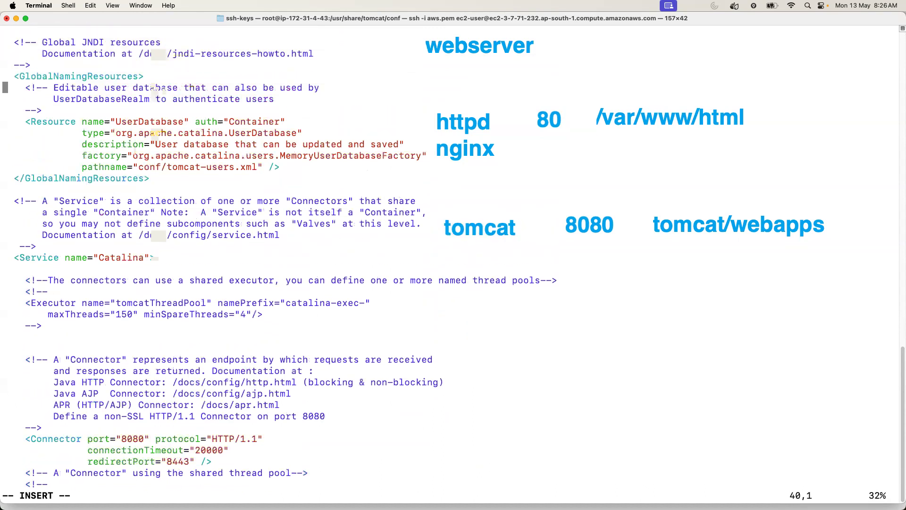
pyautogui.press('Up')
pyautogui.press('Up')
pyautogui.press('Up')
pyautogui.press('Up')
pyautogui.press('Up')
pyautogui.press('Up')
pyautogui.press('Up')
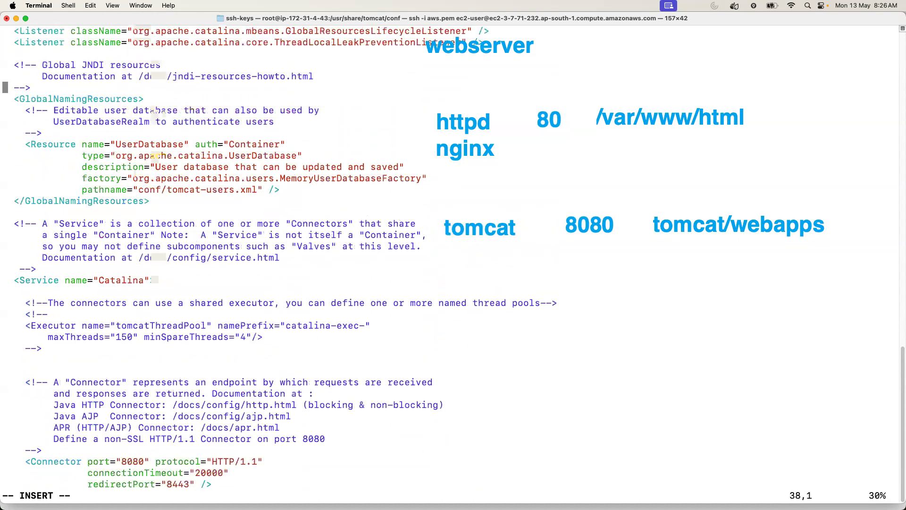
pyautogui.press('Down')
pyautogui.press('Down')
pyautogui.press('Down')
pyautogui.press('Down')
pyautogui.press('Down')
pyautogui.press('Down')
pyautogui.press('Down')
pyautogui.press('Down')
pyautogui.press('Down')
pyautogui.press('Down')
pyautogui.press('Down')
pyautogui.press('Down')
pyautogui.press('Down')
pyautogui.press('Down')
pyautogui.press('Down')
pyautogui.press('Down')
pyautogui.press('Down')
pyautogui.press('Down')
pyautogui.press('Down')
pyautogui.press('Down')
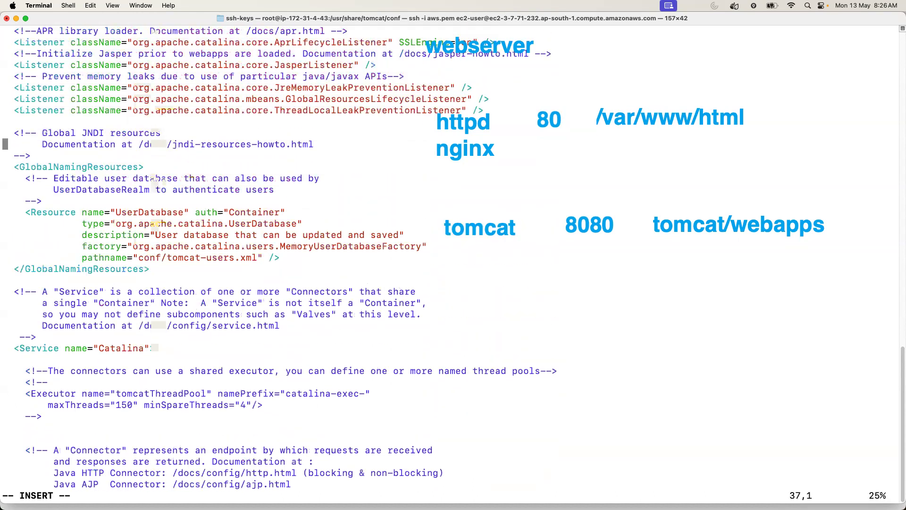
pyautogui.press('Down')
pyautogui.press('Down')
pyautogui.press('Down')
pyautogui.press('Down')
pyautogui.press('Down')
pyautogui.press('Down')
pyautogui.press('Down')
pyautogui.press('Down')
pyautogui.press('Down')
pyautogui.press('Down')
pyautogui.press('Down')
pyautogui.press('Down')
pyautogui.press('Down')
pyautogui.press('Down')
pyautogui.press('Down')
pyautogui.press('Down')
pyautogui.press('Down')
pyautogui.press('Down')
pyautogui.press('Down')
pyautogui.press('Down')
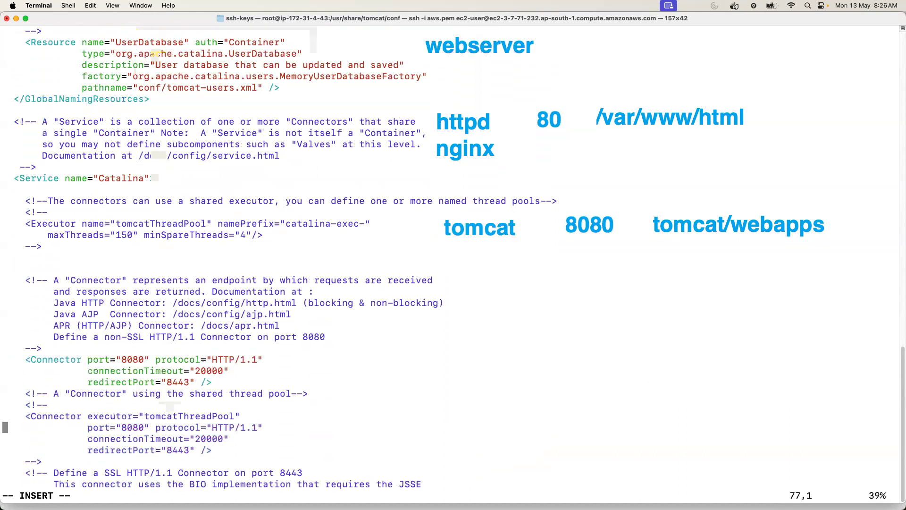
# Highlight the Connector's port 8080, then exit vim with :wq!
pyautogui.moveTo(121, 359); pyautogui.dragTo(146, 359)
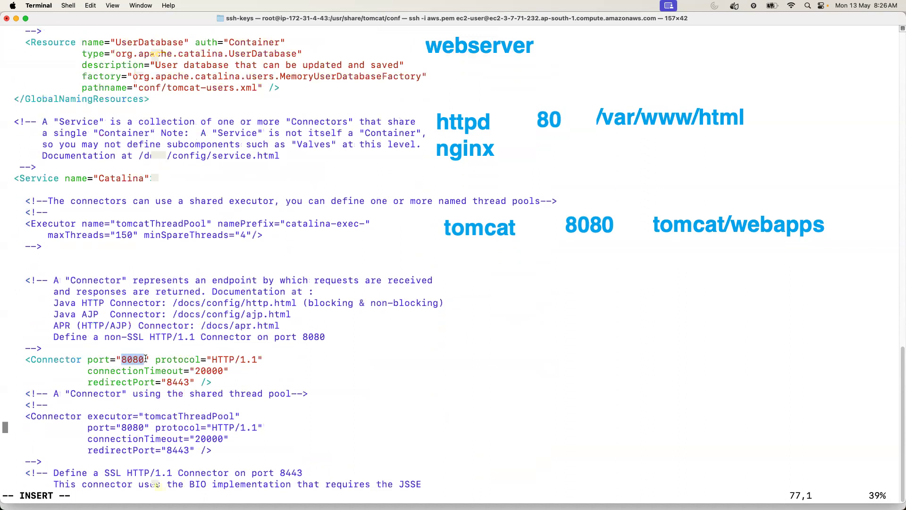
pyautogui.click(220, 333)
pyautogui.press('Escape')
pyautogui.write(':wq!')
pyautogui.press('Return')
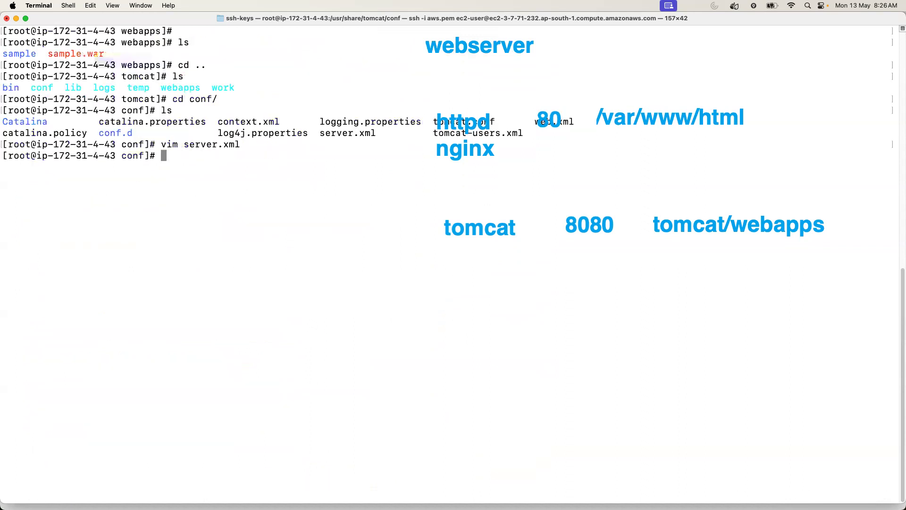
pyautogui.press('Return')
pyautogui.press('Return')
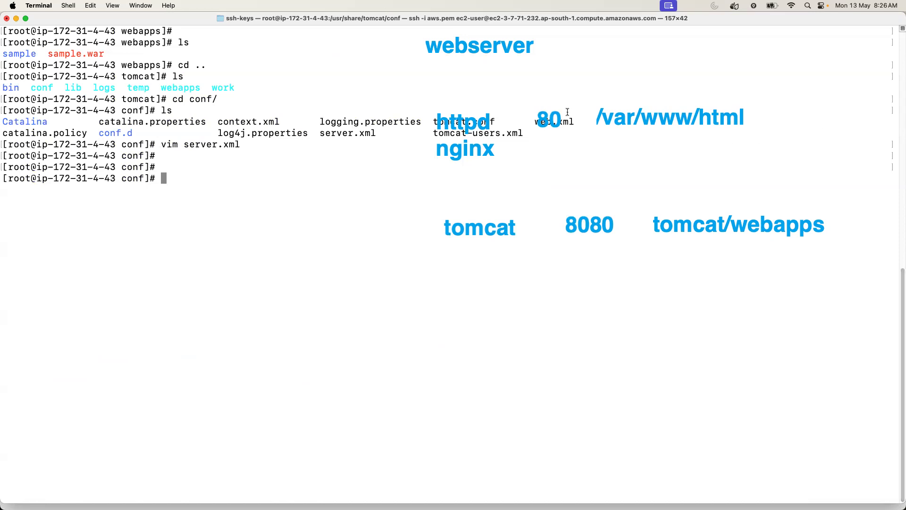
pyautogui.tripleClick(615, 124)
pyautogui.click(615, 123)
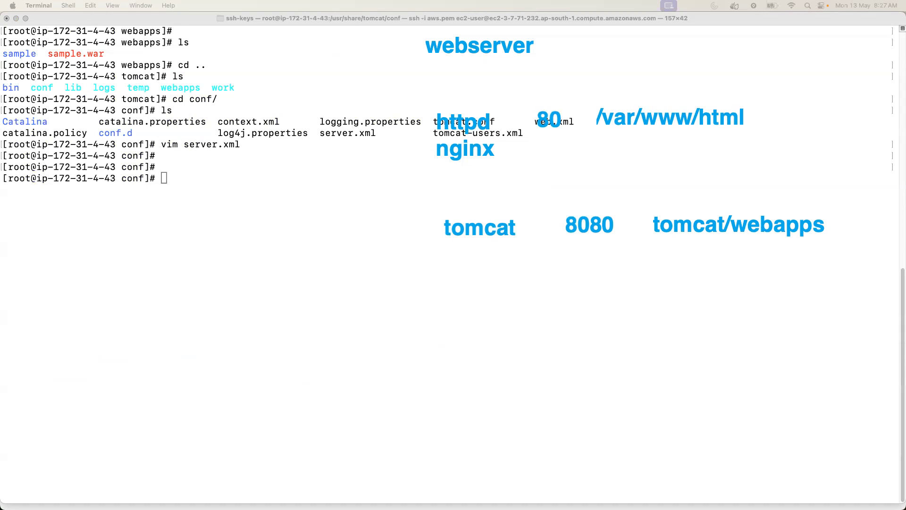
pyautogui.click(447, 142)
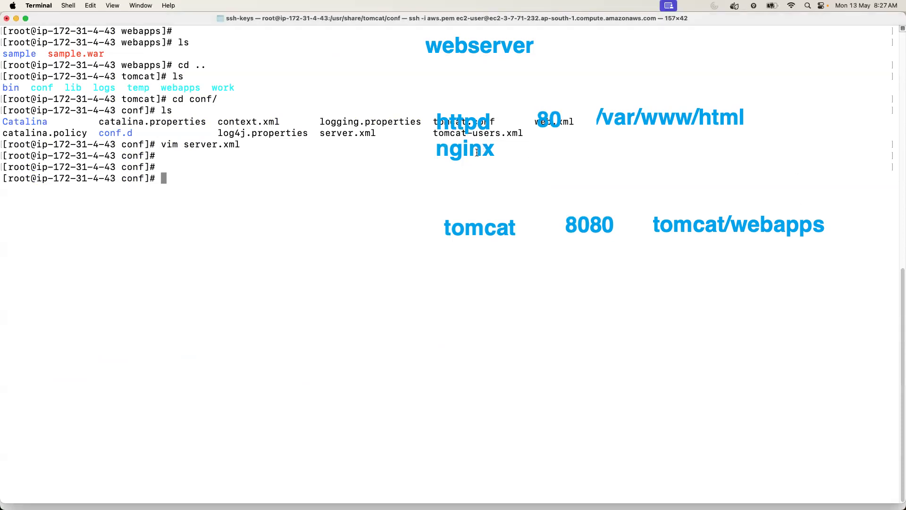
pyautogui.tripleClick(476, 153)
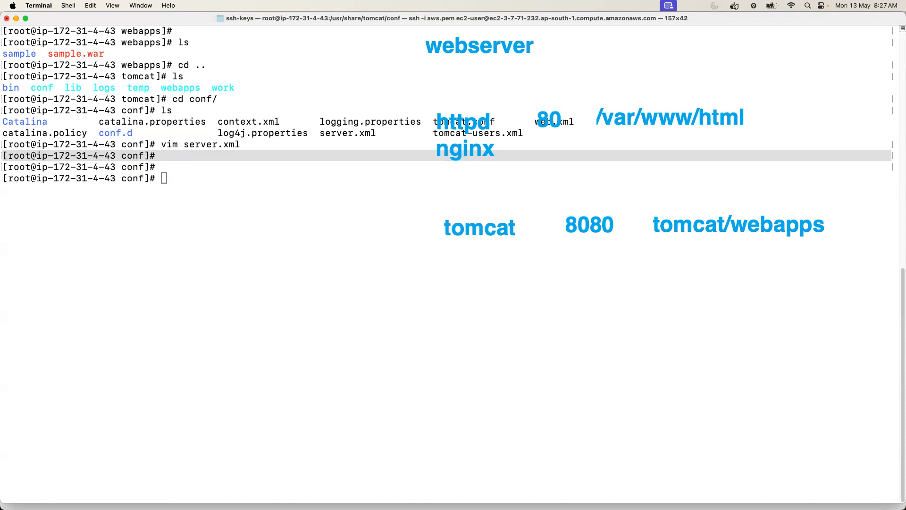
# Run history to list commands 7–47 and highlight the httpd restart, status and netstat entries
pyautogui.click(294, 332)
pyautogui.write('history')
pyautogui.press('Return')
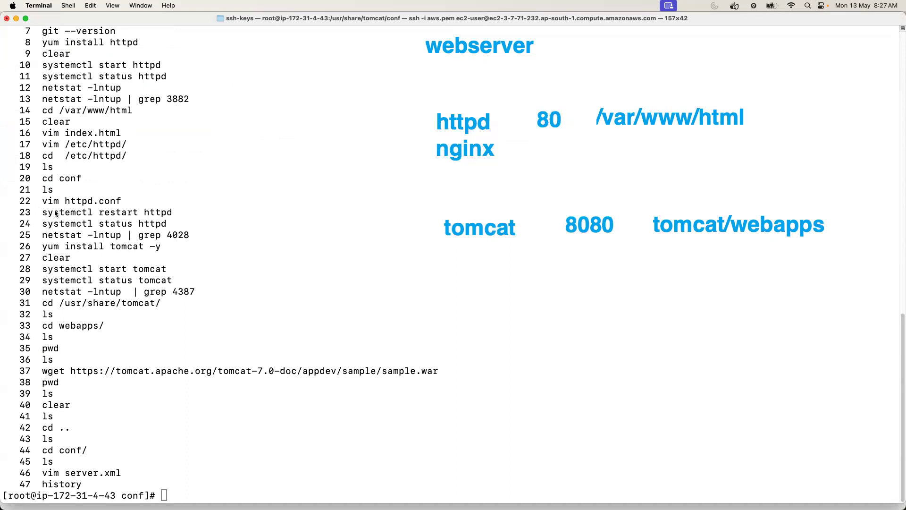
pyautogui.moveTo(40, 212); pyautogui.dragTo(175, 211)
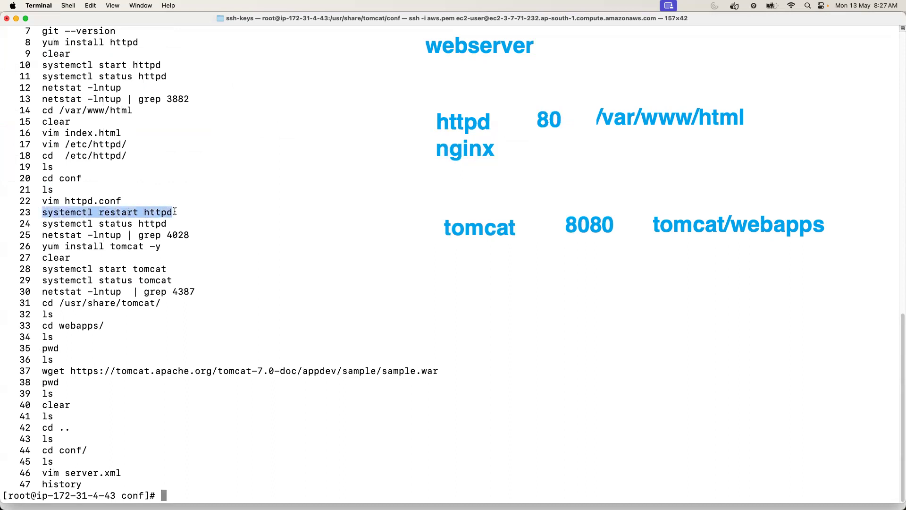
pyautogui.moveTo(65, 224); pyautogui.dragTo(166, 232)
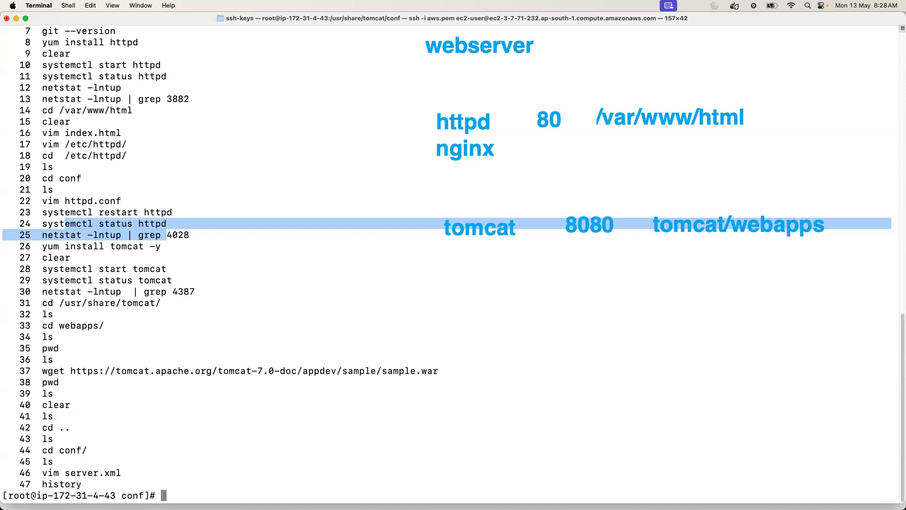
# Clear the terminal screen and change to the home directory with cd ~
pyautogui.click(399, 432)
pyautogui.write('clear')
pyautogui.press('Return')
pyautogui.write('cd ')
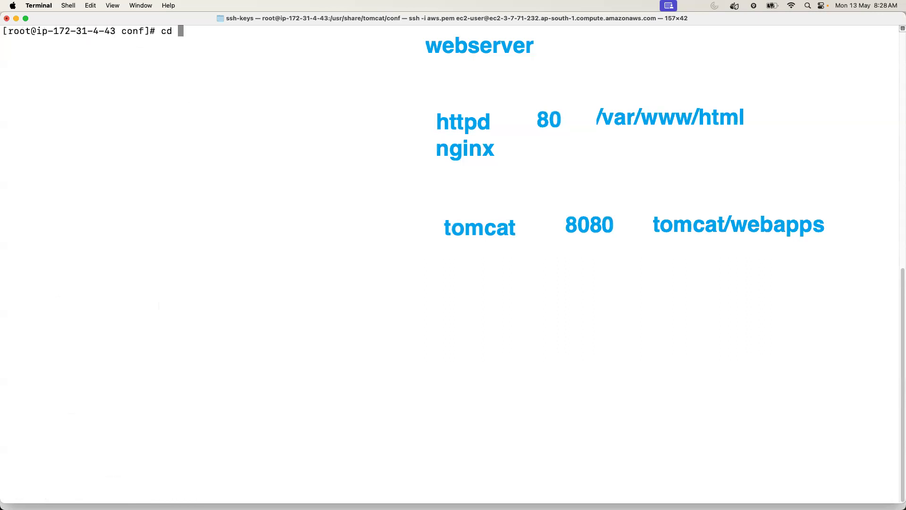
pyautogui.write('~')
pyautogui.press('Return')
# Create sample.sh in vim and switch to insert mode
pyautogui.write('v')
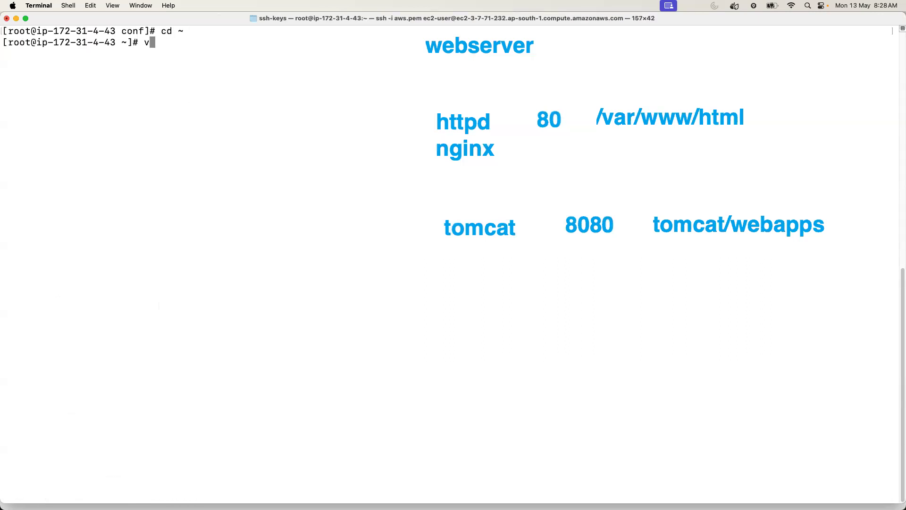
pyautogui.write('im sample.sh')
pyautogui.press('Return')
pyautogui.press('i')
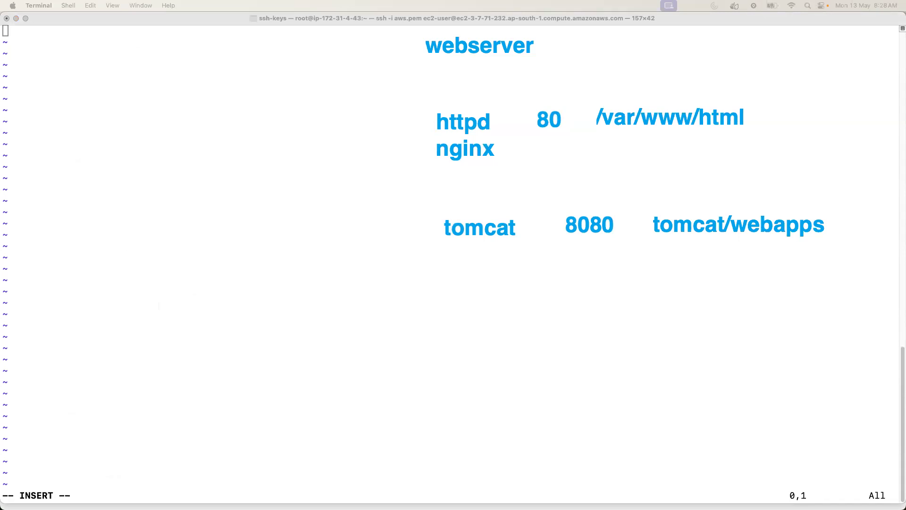
# Write the lines #! /bin/bash and echo "This is my first scripy"
pyautogui.click(328, 171)
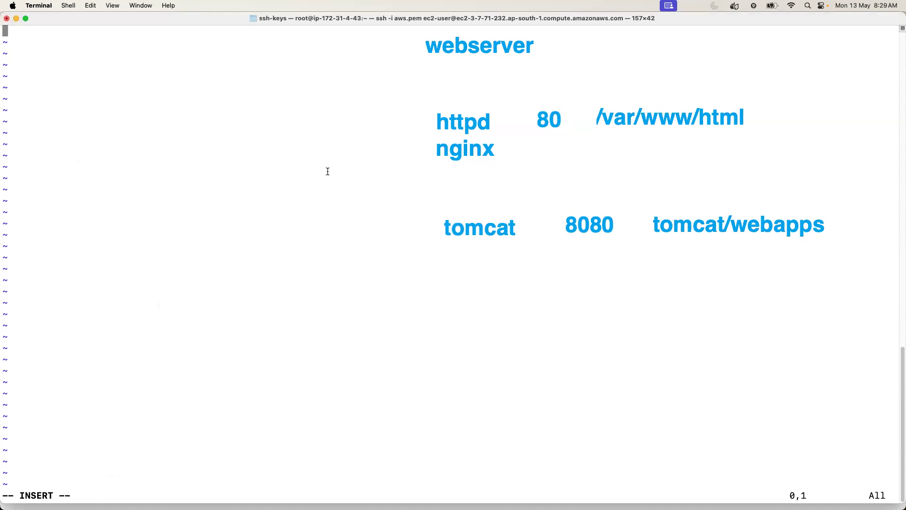
pyautogui.write('#! /bin/bash')
pyautogui.press('Return')
pyautogui.write('#')
pyautogui.press('Return')
pyautogui.write('#')
pyautogui.press('BackSpace')
pyautogui.press('BackSpace')
pyautogui.press('BackSpace')
pyautogui.press('Return')
pyautogui.write('echo ')
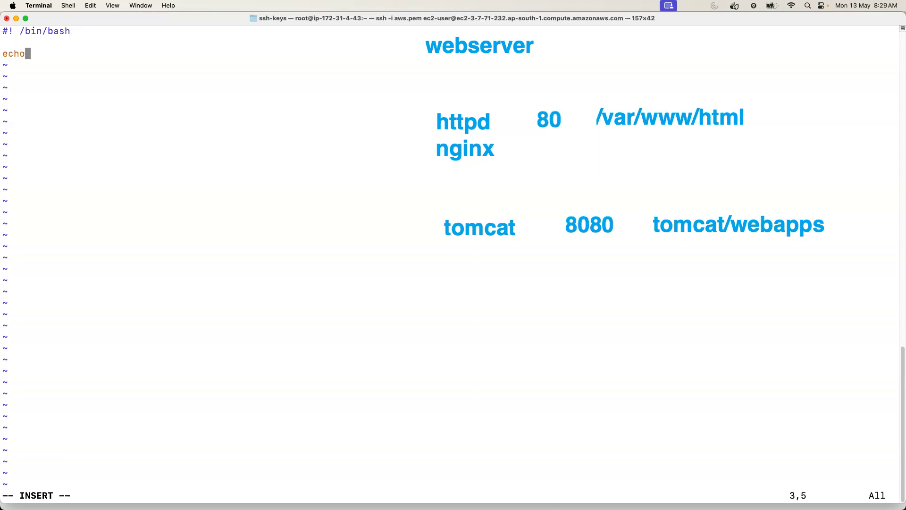
pyautogui.write('This')
pyautogui.press('BackSpace')
pyautogui.press('BackSpace')
pyautogui.press('BackSpace')
pyautogui.press('BackSpace')
pyautogui.press('BackSpace')
pyautogui.write('"This is my first')
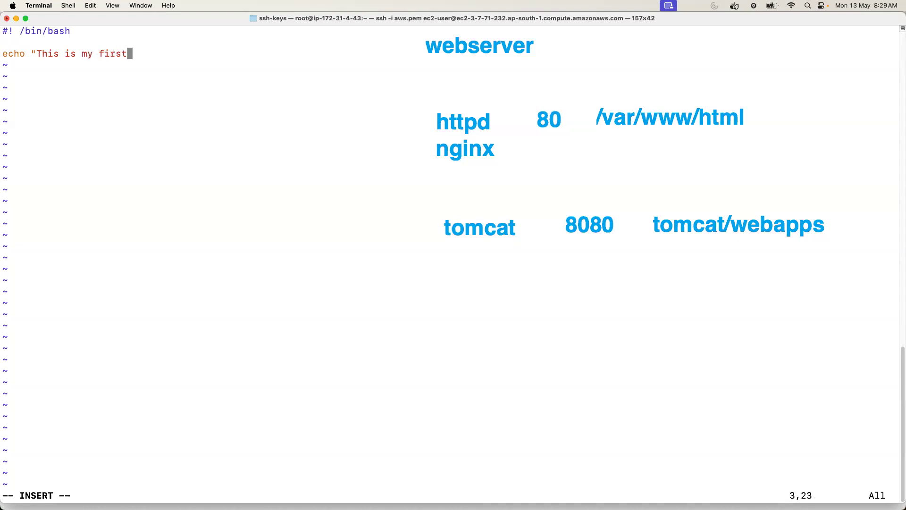
pyautogui.write(' scripy"')
# Save sample.sh and quit vim with :wq!
pyautogui.press('Escape')
pyautogui.write(':wq!')
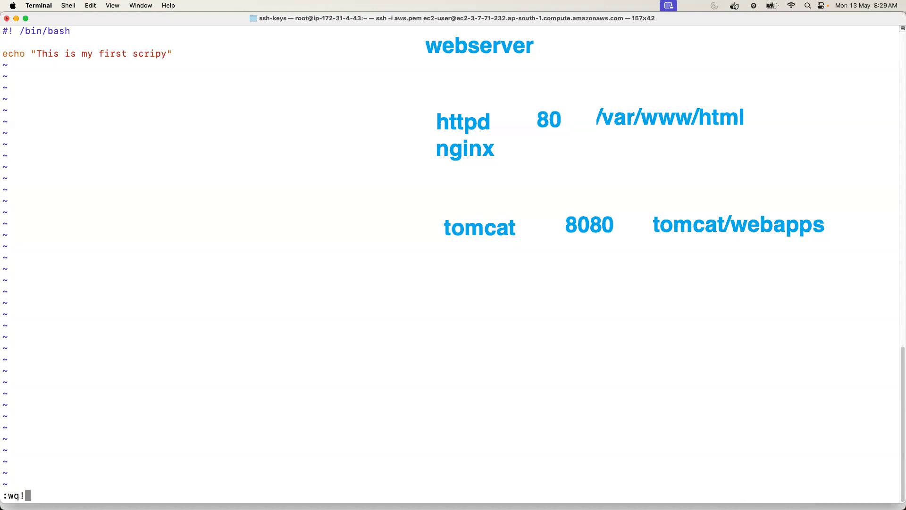
pyautogui.press('Return')
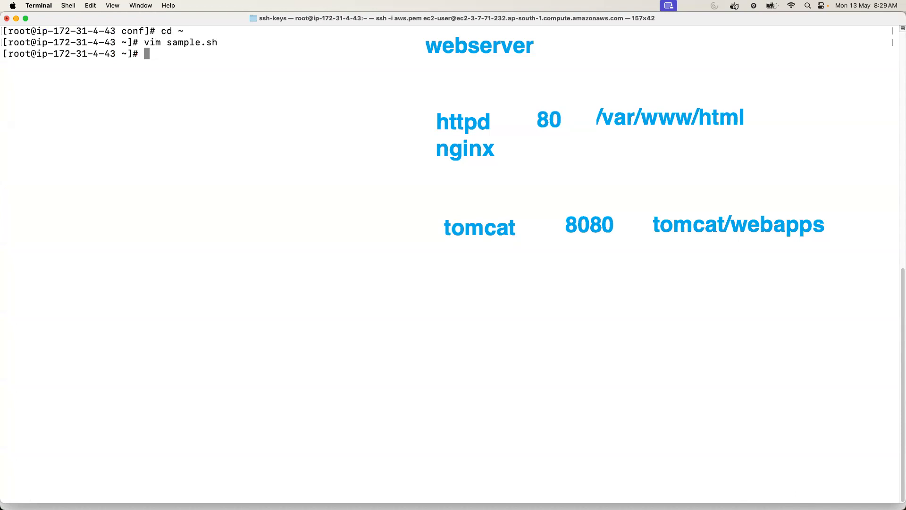
# Run the script with bash sample.sh and check its printed message
pyautogui.write('bash sample.sh')
pyautogui.press('Return')
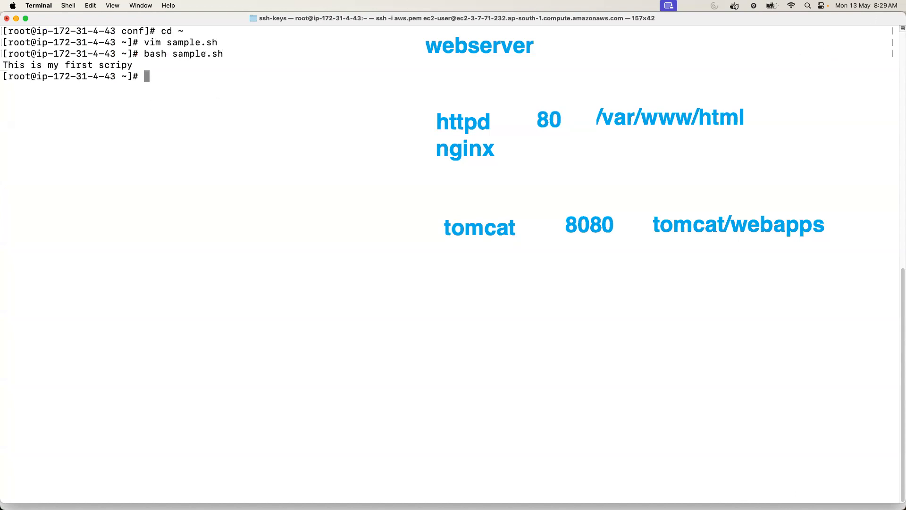
pyautogui.moveTo(8, 64); pyautogui.dragTo(110, 64)
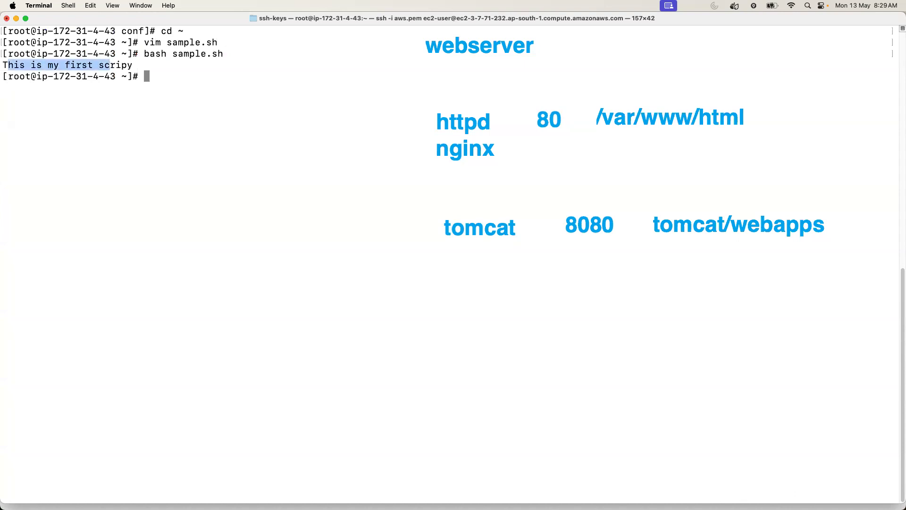
pyautogui.click(127, 128)
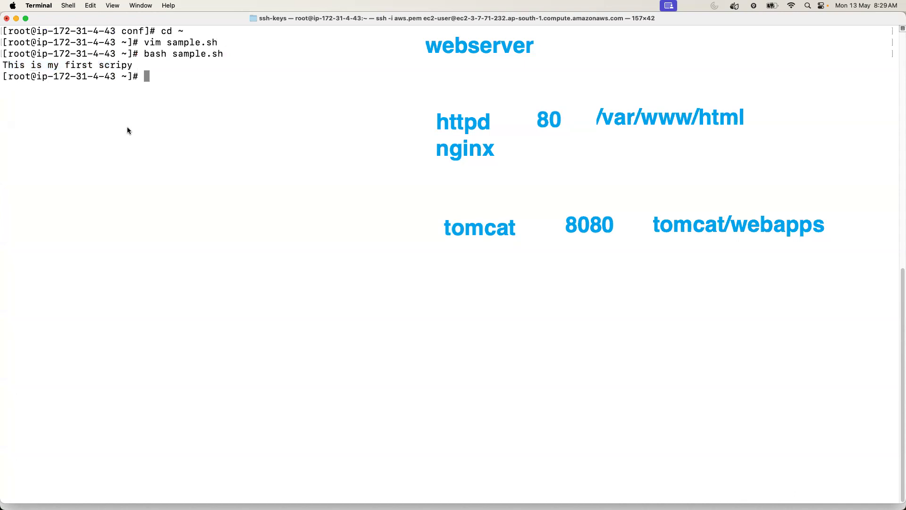
# List the home directory with ls -l and inspect sample.sh's permission bits
pyautogui.write('ls -l')
pyautogui.press('Return')
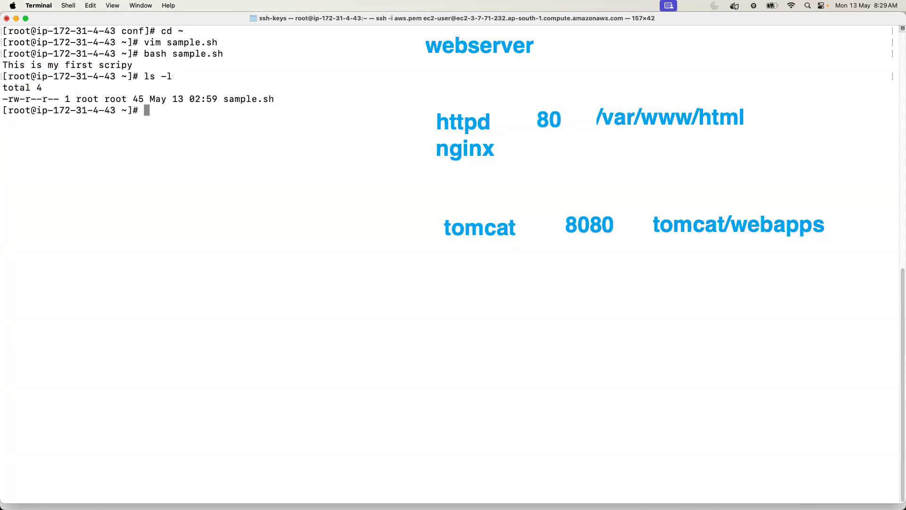
pyautogui.moveTo(144, 53); pyautogui.dragTo(218, 50)
pyautogui.moveTo(224, 99); pyautogui.dragTo(273, 97)
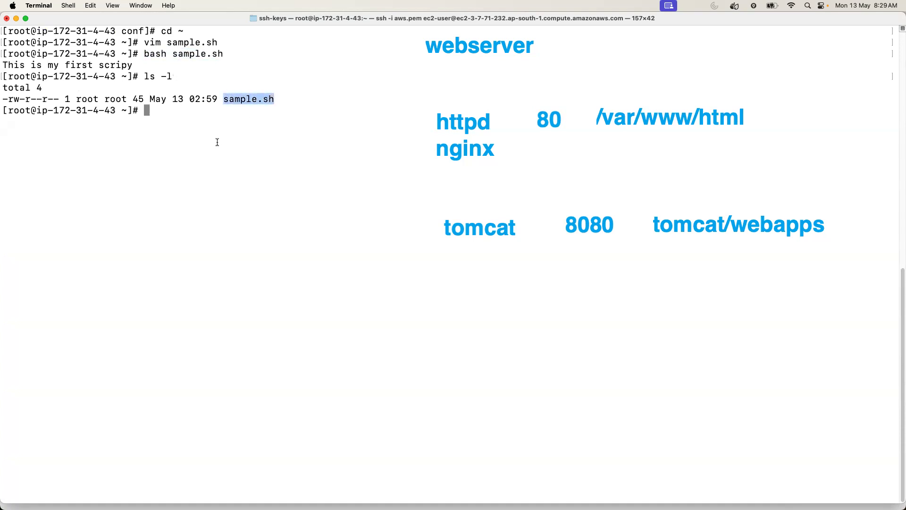
pyautogui.moveTo(20, 98); pyautogui.dragTo(59, 98)
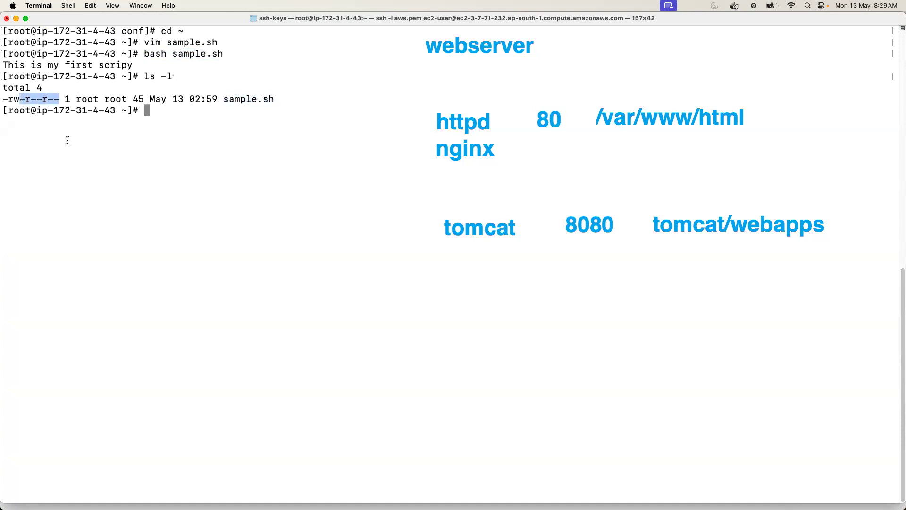
pyautogui.click(247, 325)
# Add owner execute permission with chmod u+x sample.sh and confirm -rwxr--r-- via ls -l
pyautogui.write('chmod')
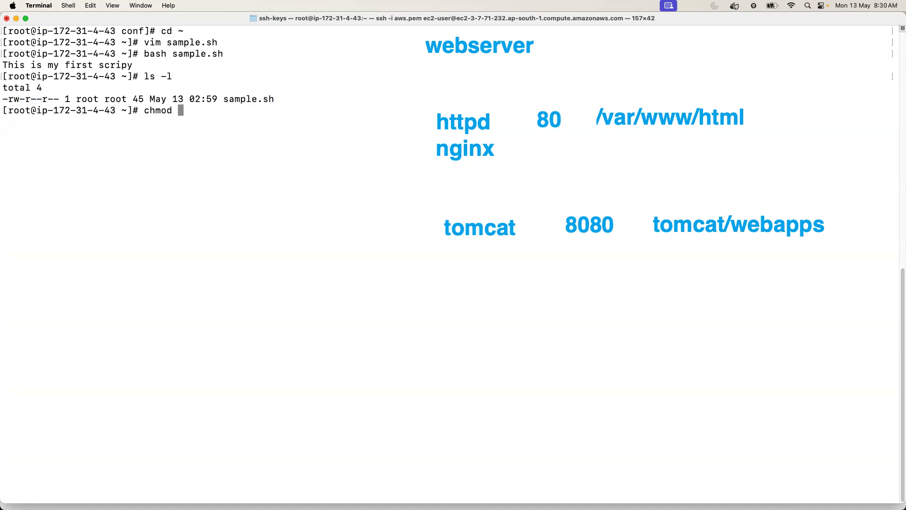
pyautogui.write(' u+x s')
pyautogui.press('Tab')
pyautogui.press('Return')
pyautogui.write('ls -l')
pyautogui.press('Return')
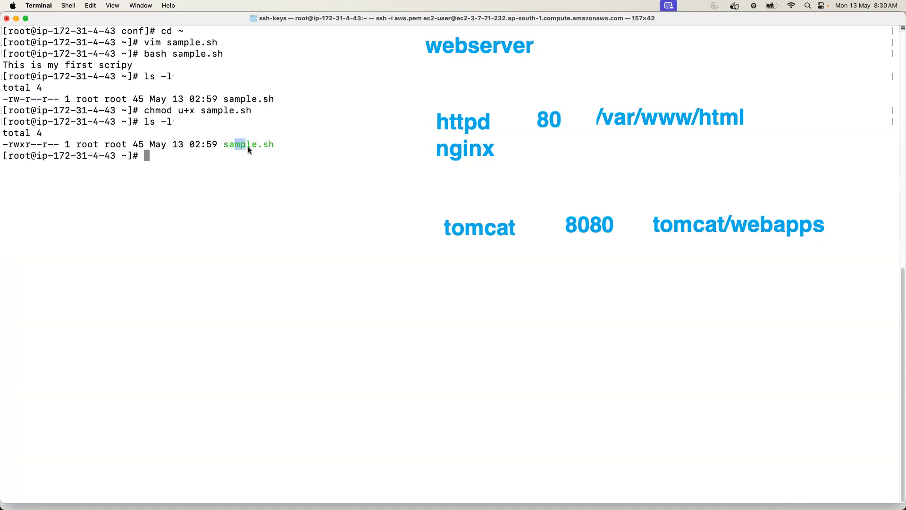
# Run the script directly as ./sample.sh
pyautogui.write('./sam')
pyautogui.press('Tab')
pyautogui.press('Return')
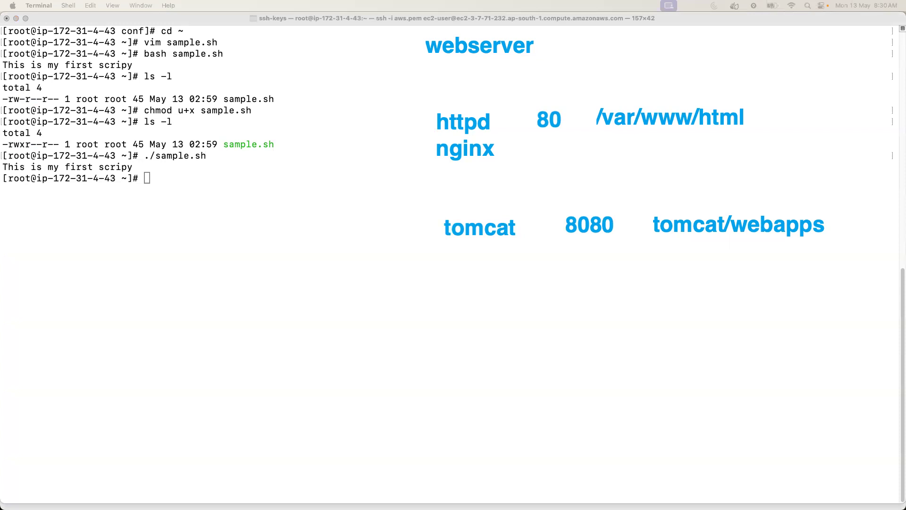
# List the shell's command history with history, then minimise the terminal
pyautogui.click(184, 227)
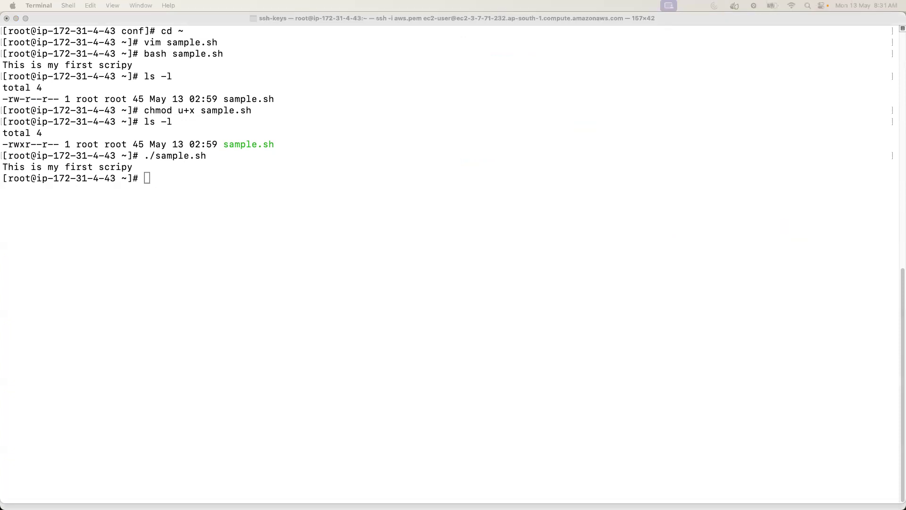
pyautogui.click(188, 248)
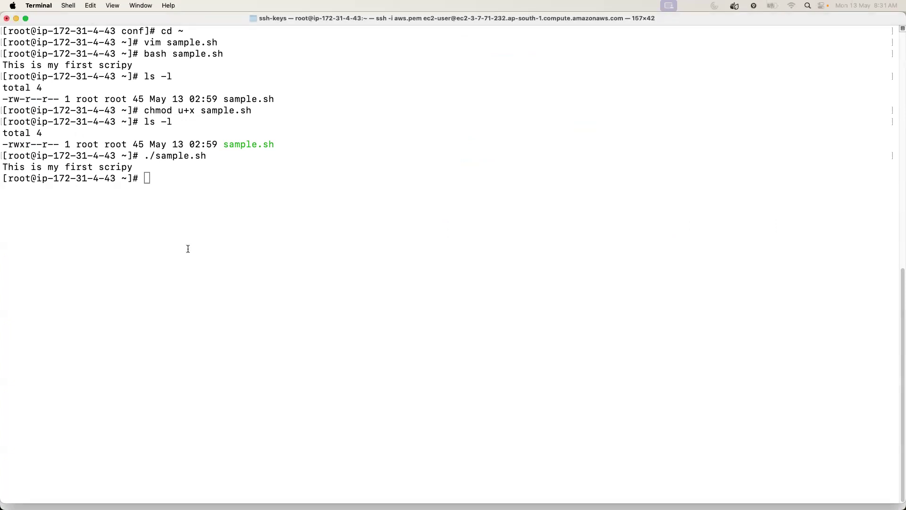
pyautogui.write('history')
pyautogui.press('Return')
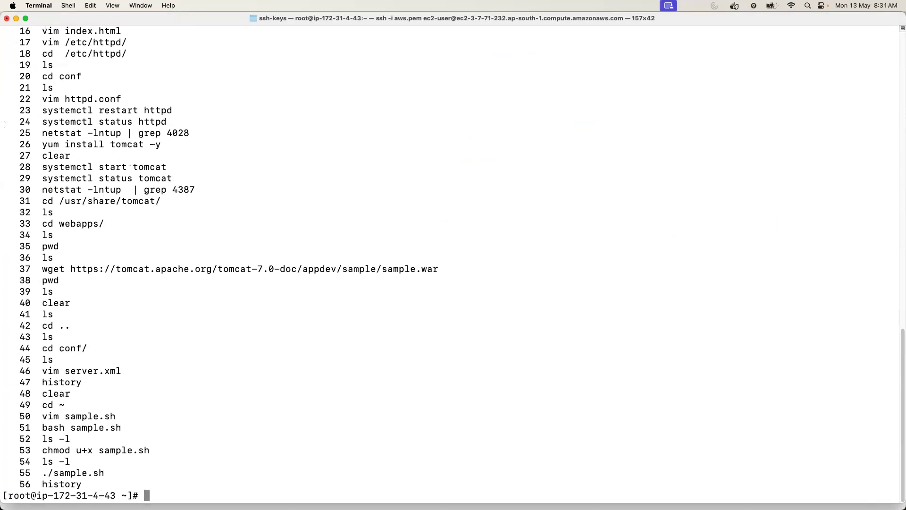
pyautogui.click(17, 19)
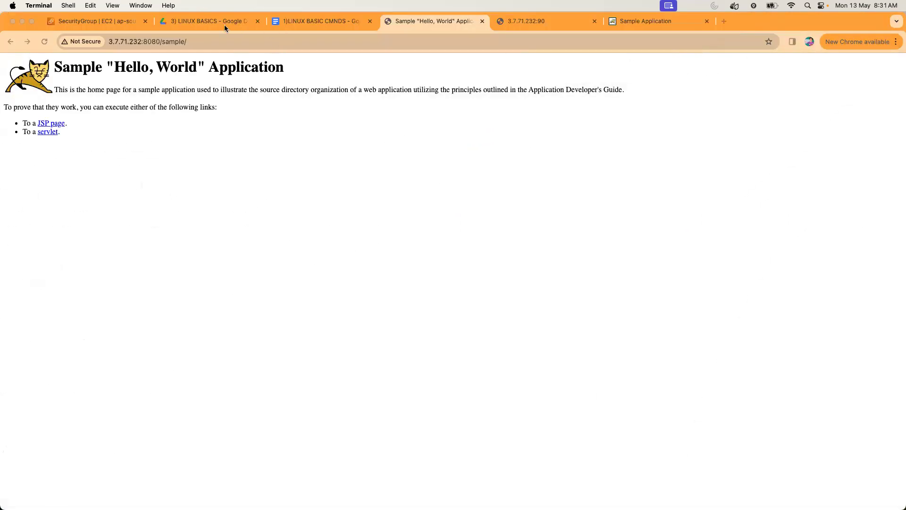
# Browse the LINUX BASICS Drive folder and page through the Module-3 OS n Linux.pdf preview
pyautogui.click(224, 26)
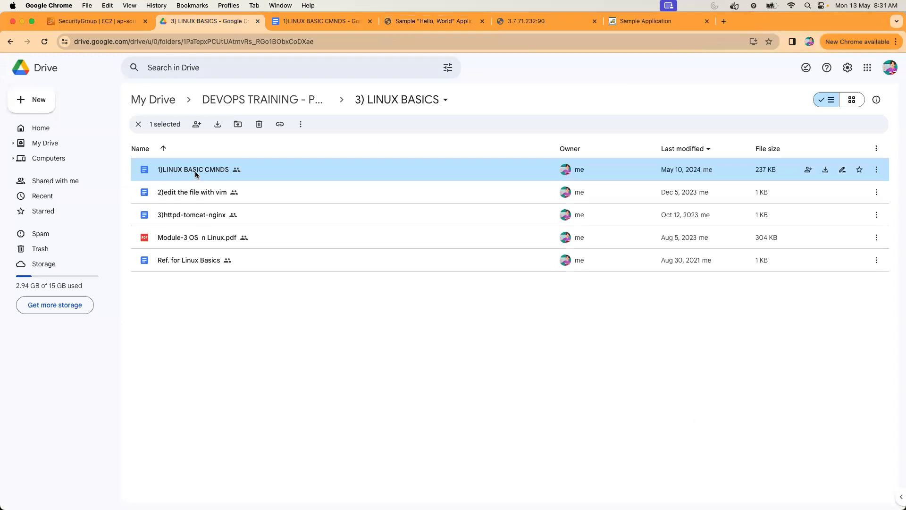
pyautogui.click(199, 191)
pyautogui.click(200, 177)
pyautogui.click(201, 206)
pyautogui.click(198, 177)
pyautogui.doubleClick(192, 242)
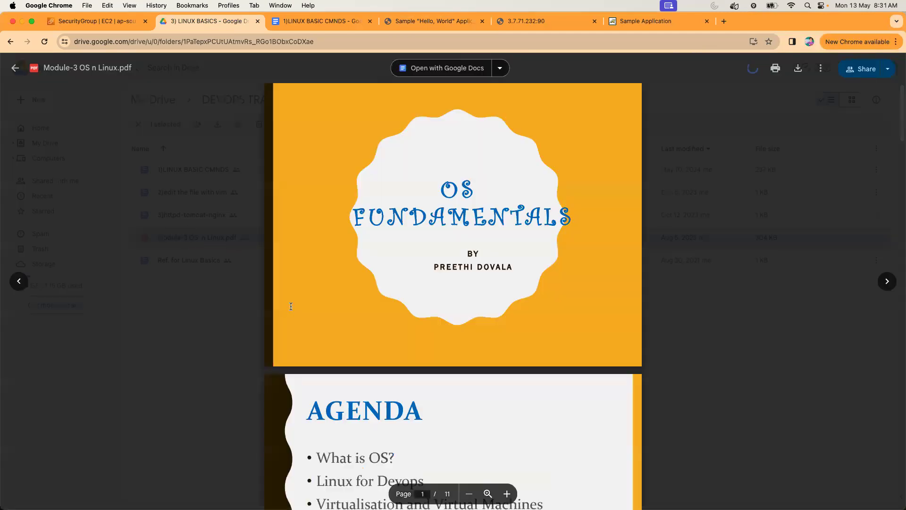
pyautogui.scroll(-20, 203, 203)
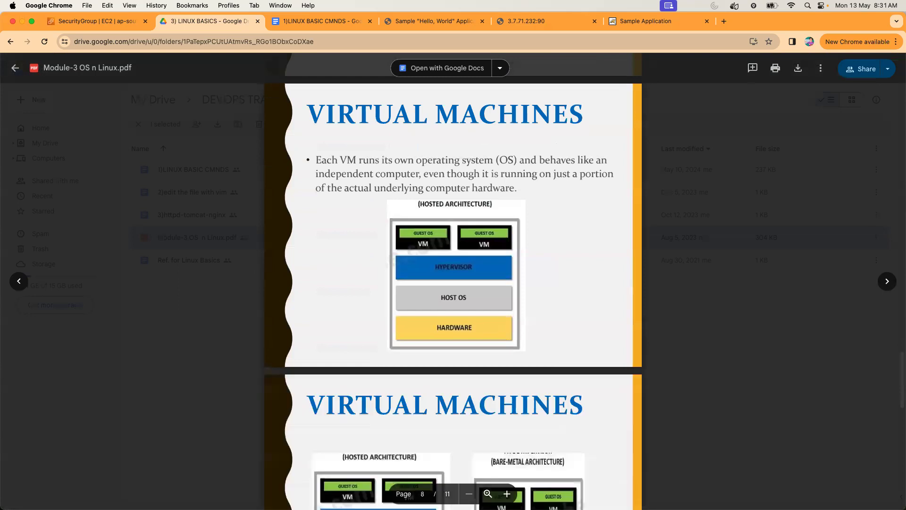
pyautogui.click(14, 69)
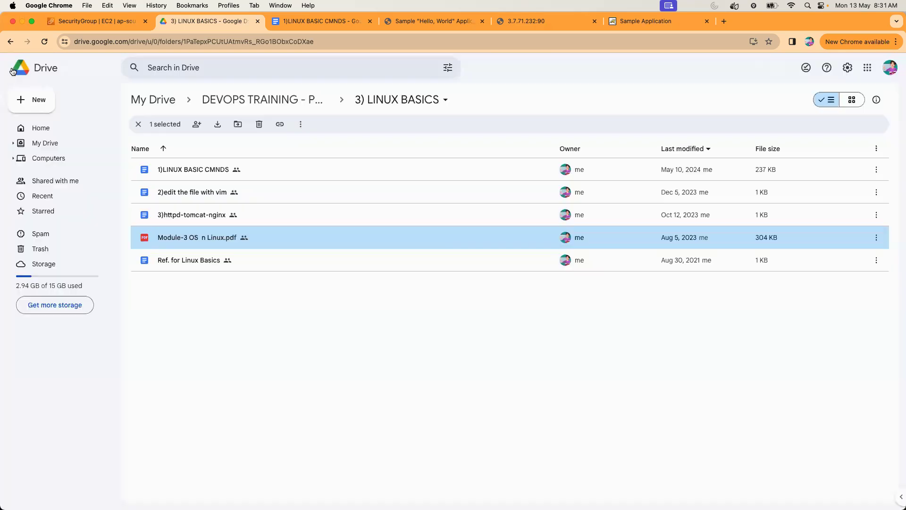
# Load preethi-devops.com in a new browser tab
pyautogui.click(724, 21)
pyautogui.write('preethi-devops.com')
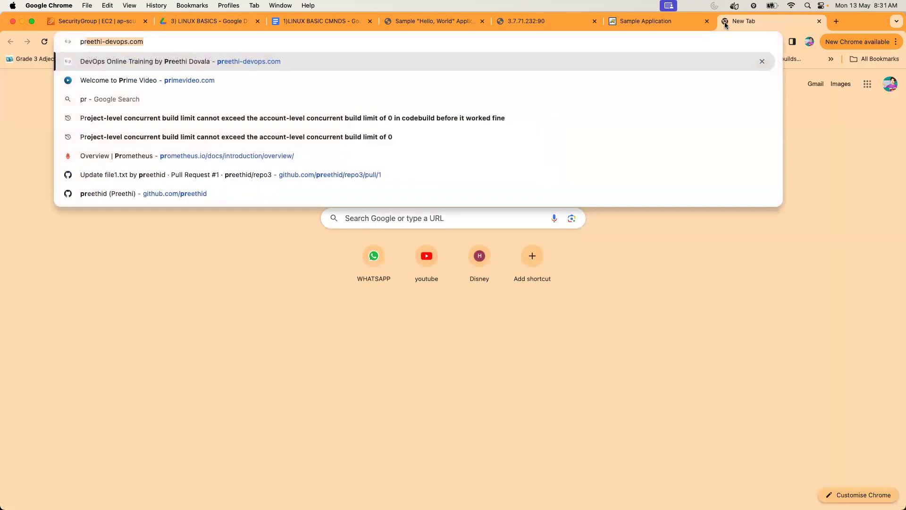
pyautogui.press('Return')
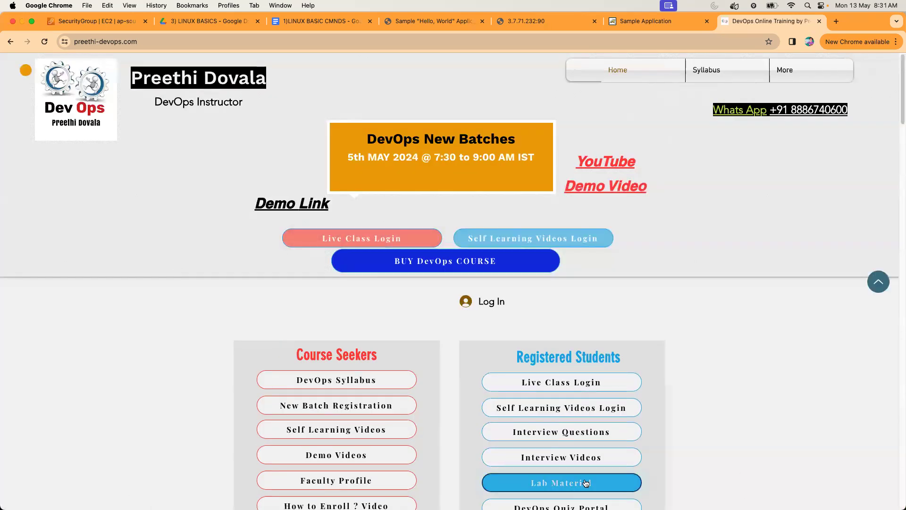
# Open the Linux quizzes page from the DevOps Quiz Portal
pyautogui.scroll(-1, 576, 472)
pyautogui.click(566, 480)
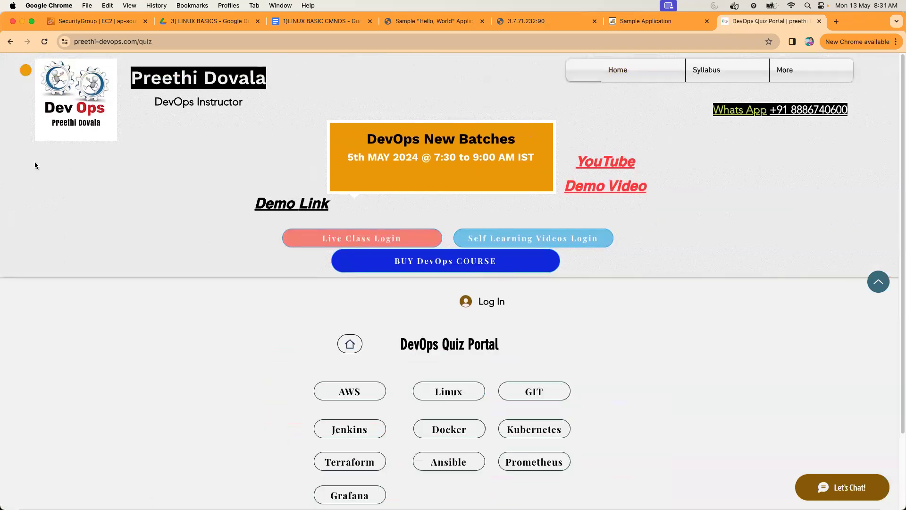
pyautogui.click(445, 397)
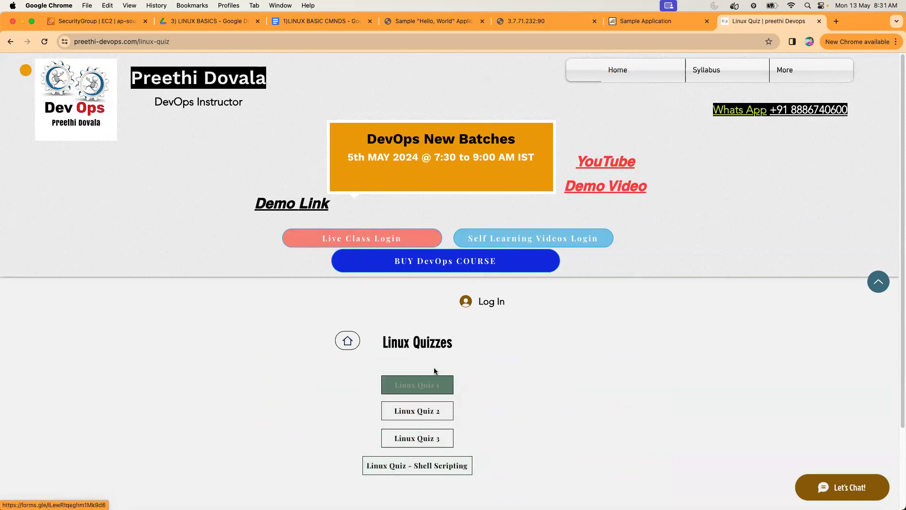
# Switch through the open tabs and return to the EC2 security group launch-wizard-8 page
pyautogui.click(655, 28)
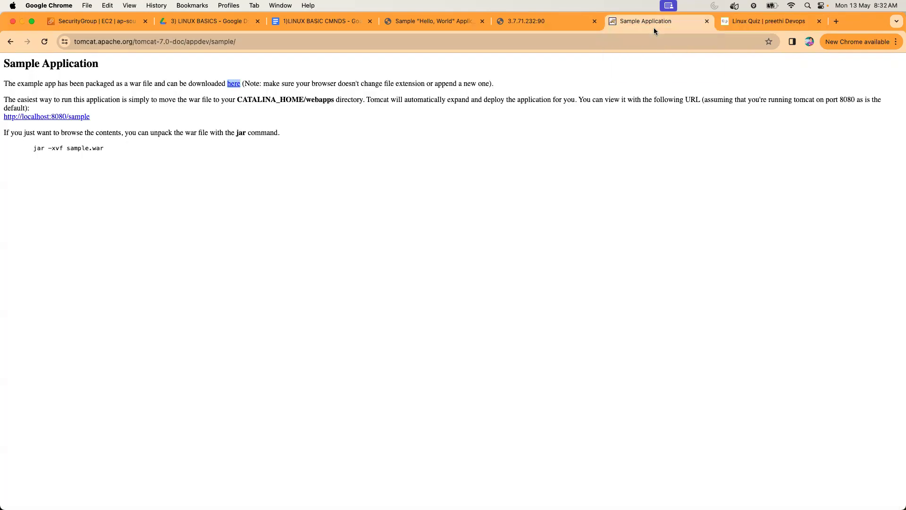
pyautogui.click(763, 22)
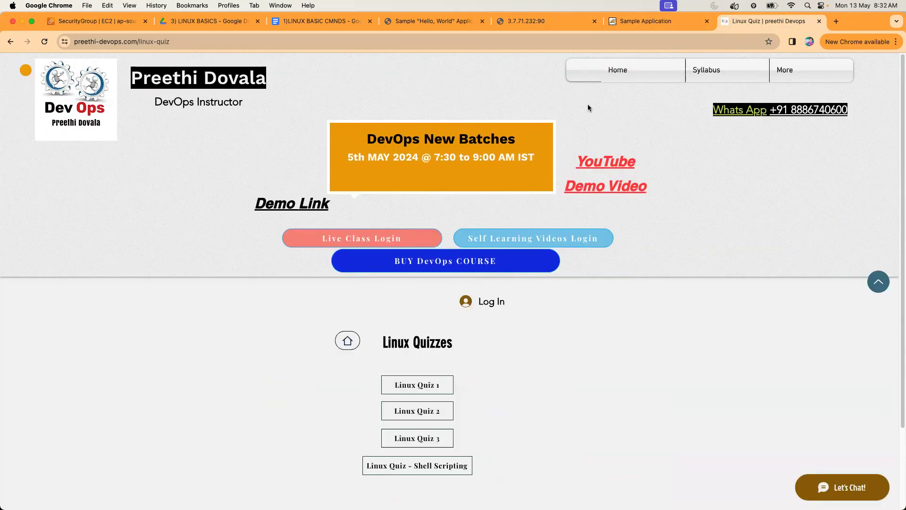
pyautogui.click(298, 24)
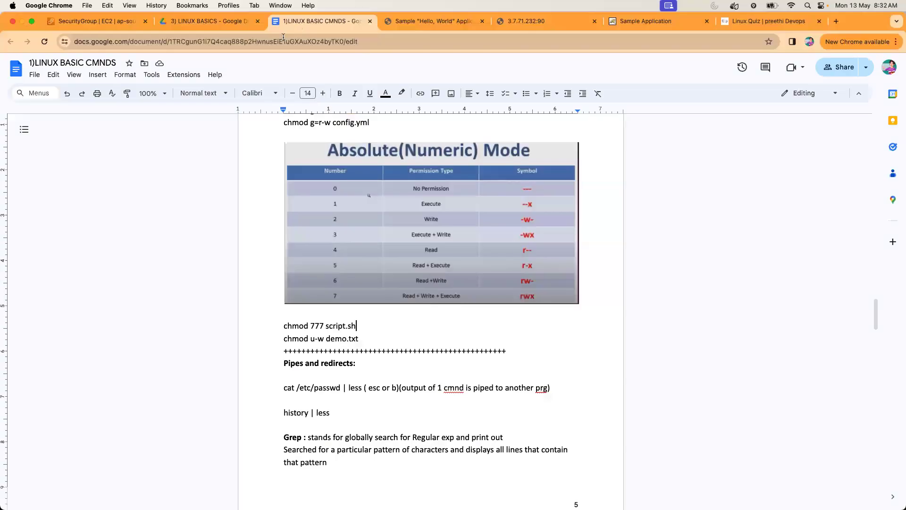
pyautogui.click(203, 22)
pyautogui.click(109, 21)
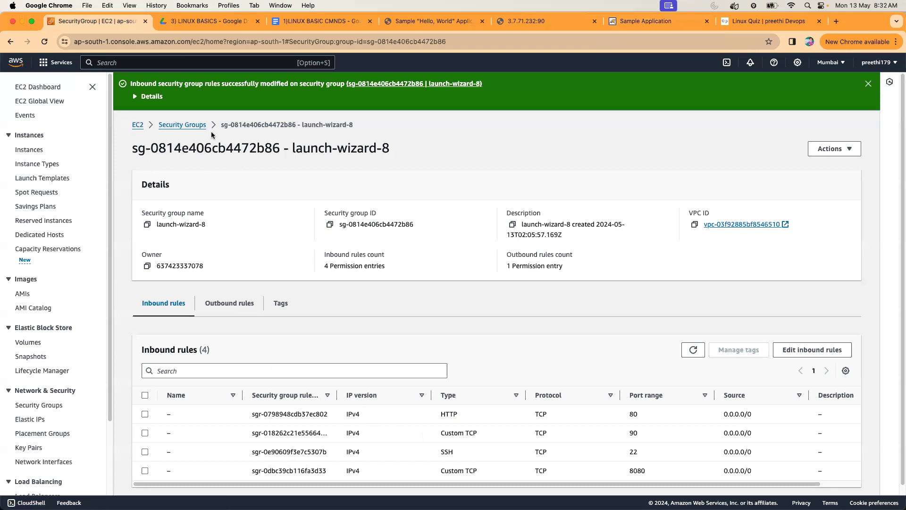
# List the running EC2 instances and bring up the demo instance's details
pyautogui.click(137, 125)
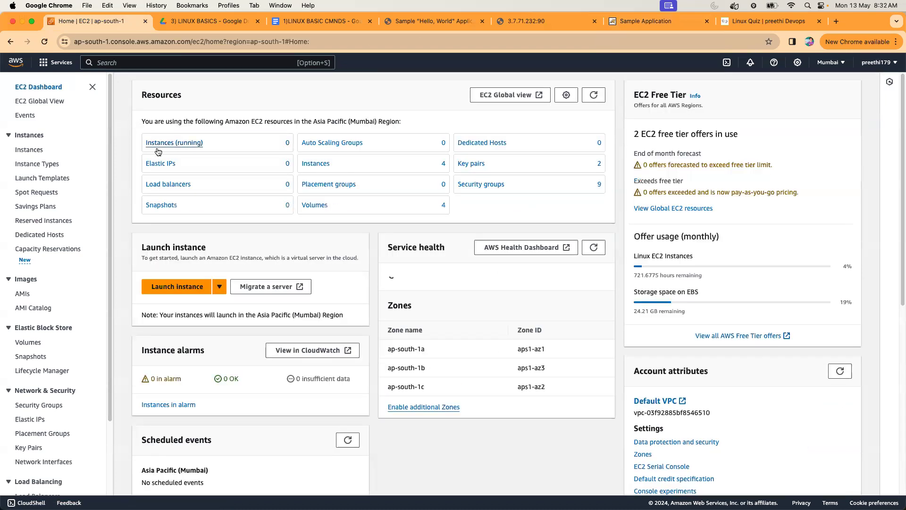
pyautogui.click(155, 143)
pyautogui.click(600, 84)
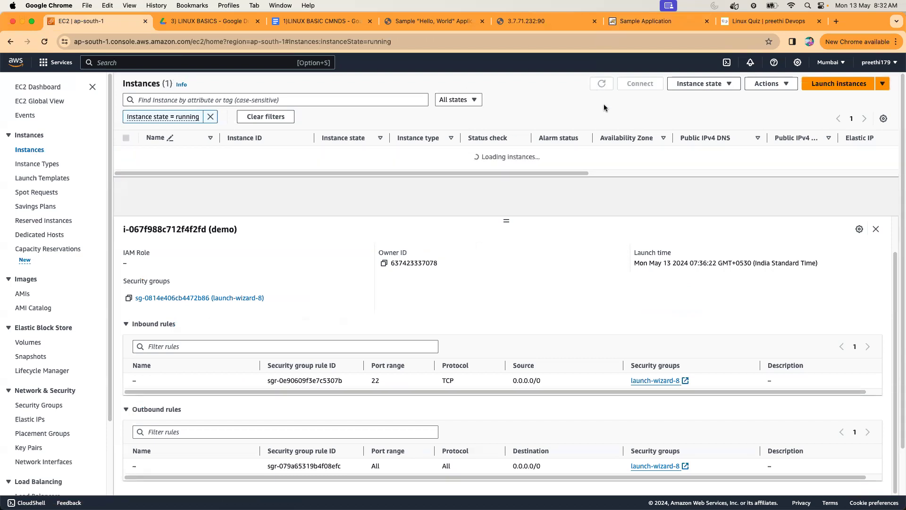
pyautogui.click(876, 229)
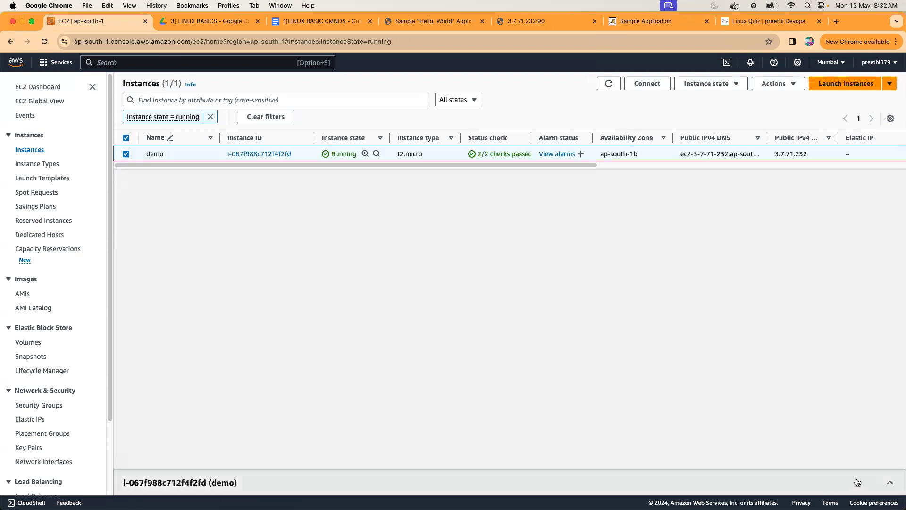
pyautogui.click(890, 482)
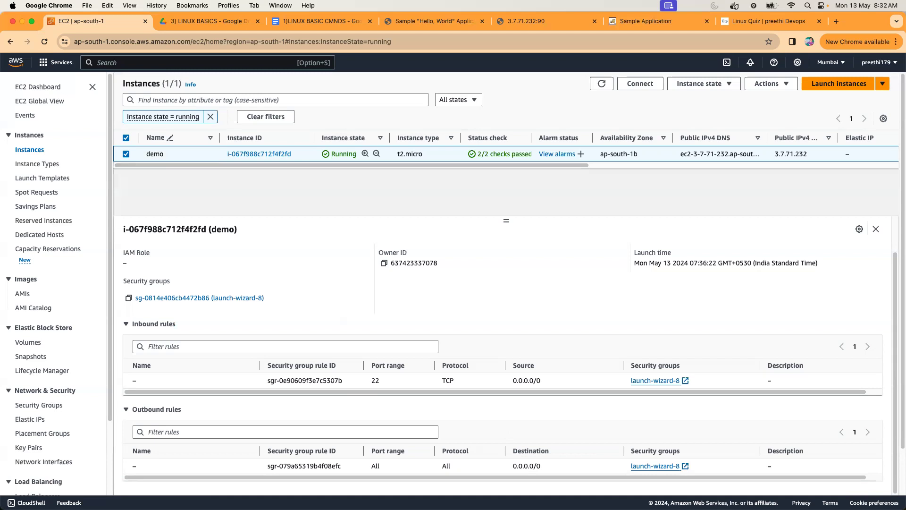
# Stop the demo instance and confirm the stop
pyautogui.click(693, 85)
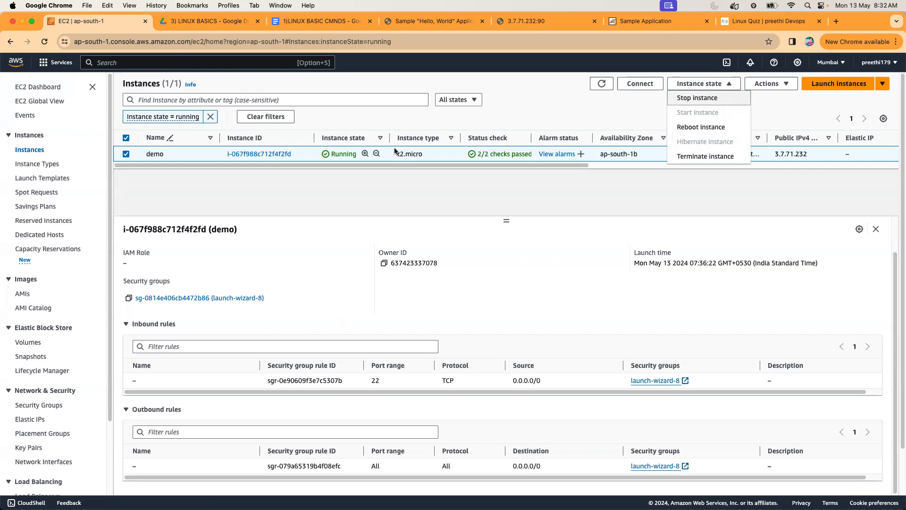
pyautogui.click(702, 98)
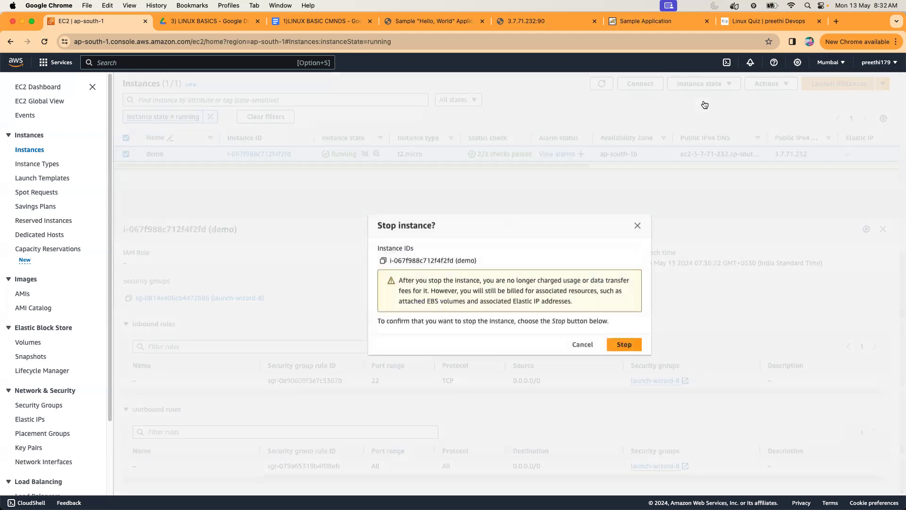
pyautogui.click(613, 343)
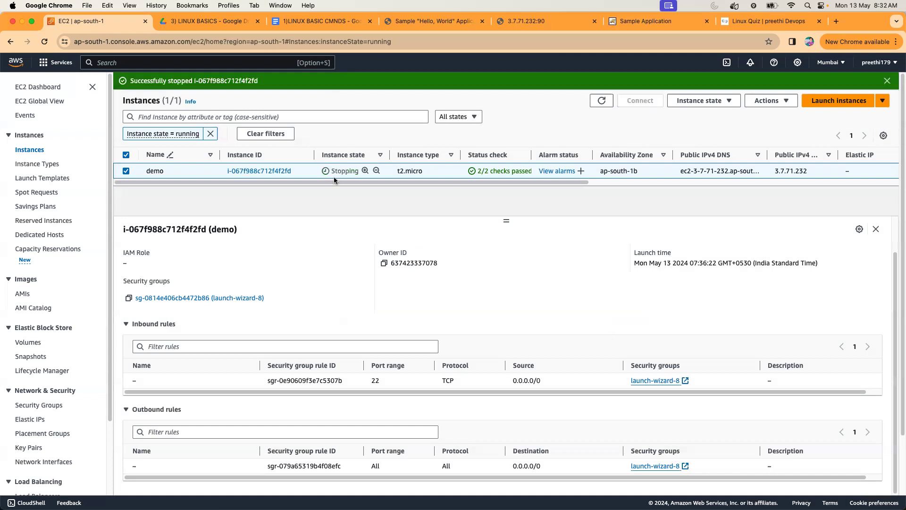
# Remove the running filter and refresh until all four instances show Stopped
pyautogui.click(702, 100)
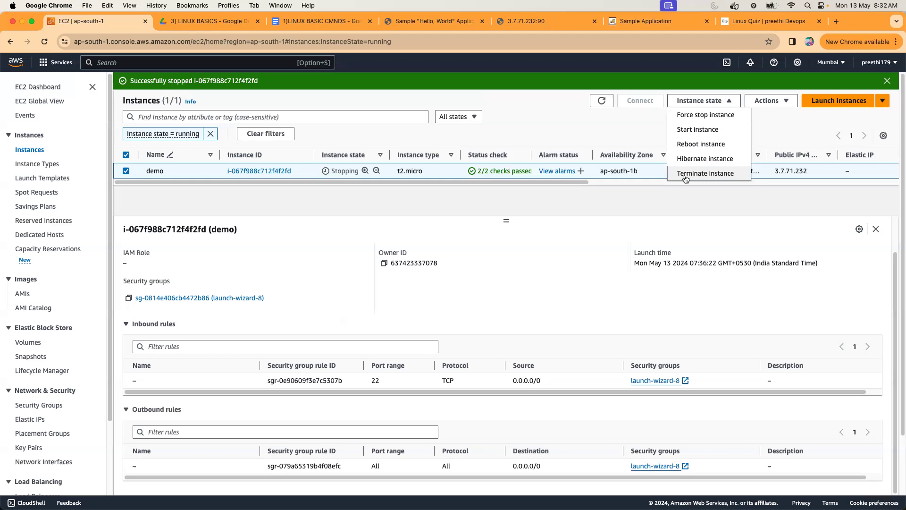
pyautogui.click(576, 128)
pyautogui.click(602, 102)
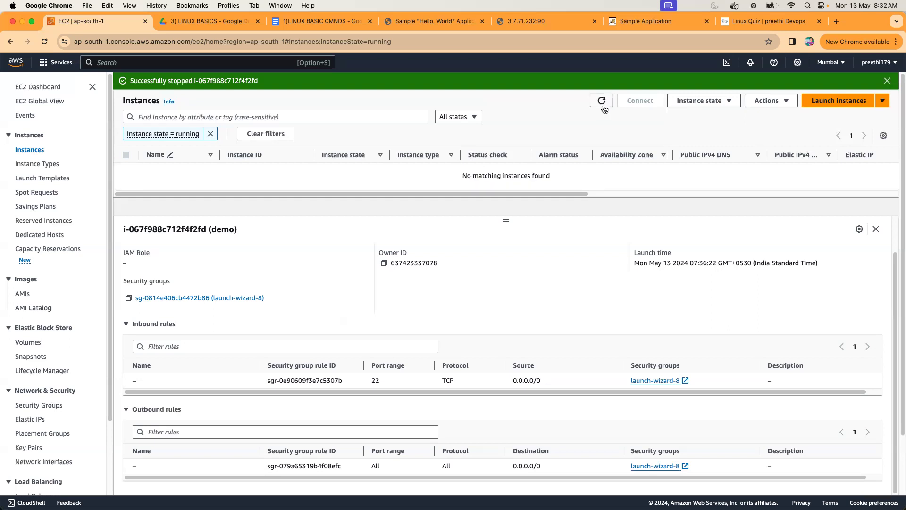
pyautogui.click(215, 136)
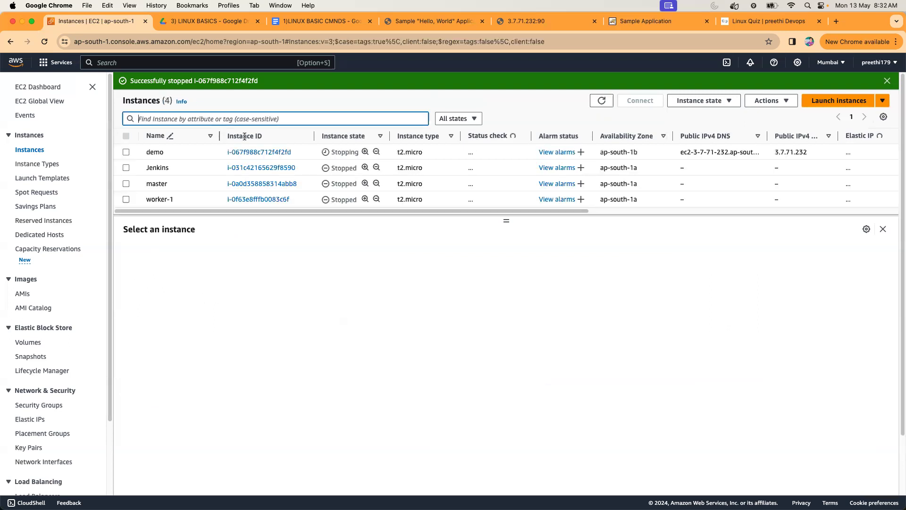
pyautogui.click(600, 101)
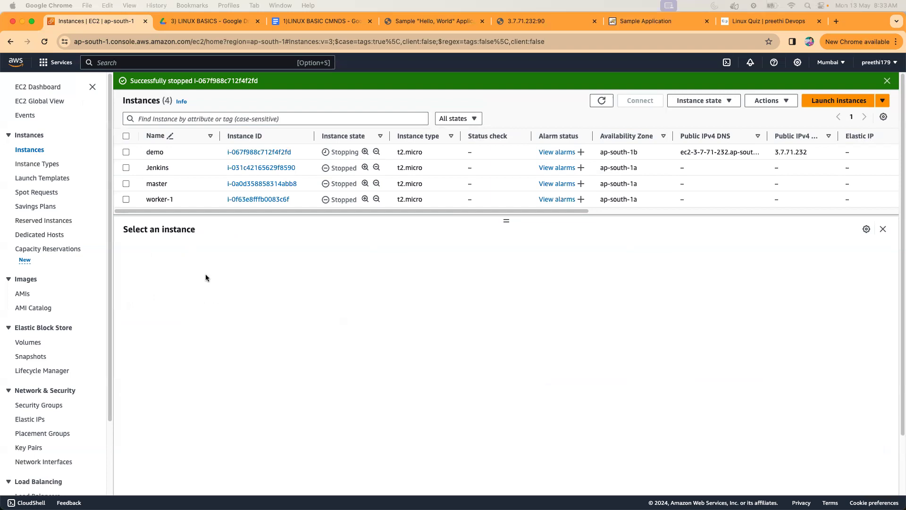
pyautogui.click(602, 101)
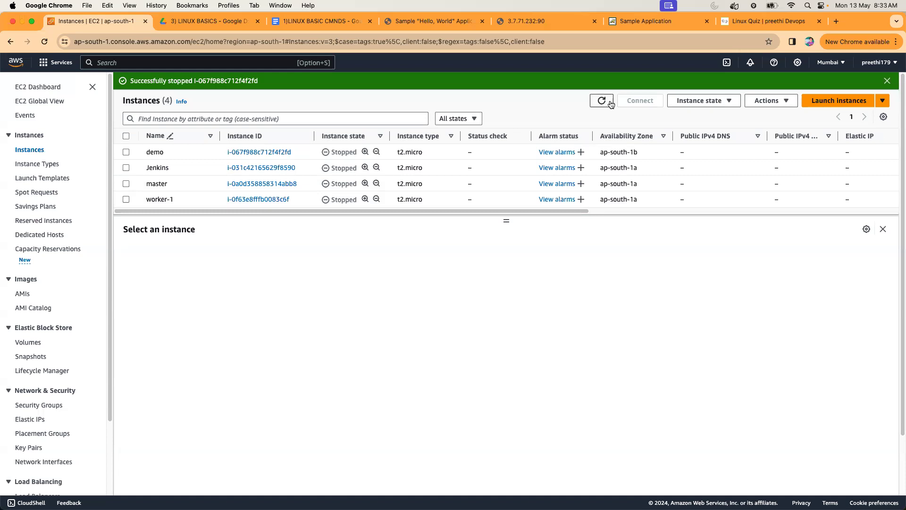